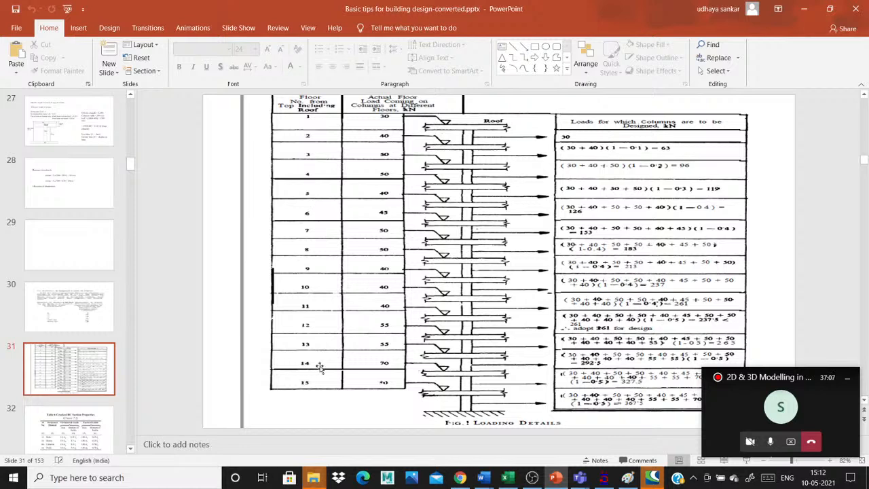
Step: Look over the loading details and cracked section slides, and return to the column categorization slide
{"action": "scroll", "coordinate": [437, 268], "scroll_direction": "down", "scroll_amount": 1}
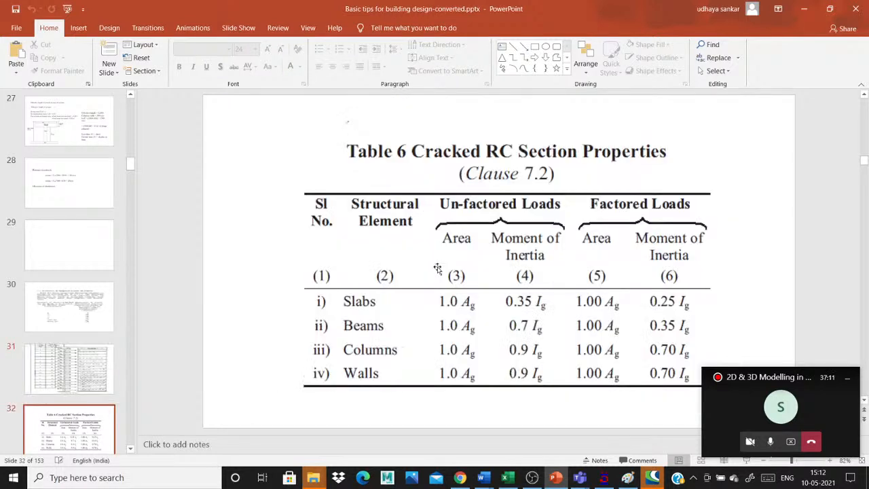
{"action": "scroll", "coordinate": [437, 269], "scroll_direction": "down", "scroll_amount": 2}
{"action": "scroll", "coordinate": [438, 270], "scroll_direction": "up", "scroll_amount": 1}
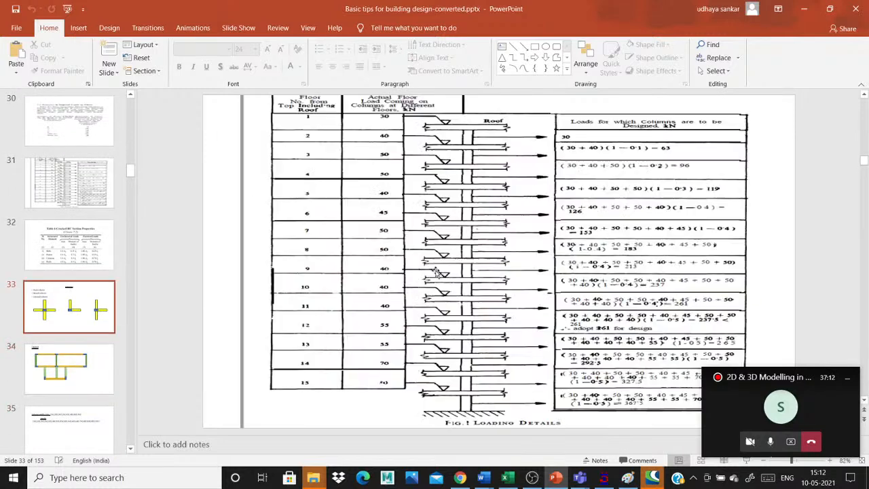
{"action": "scroll", "coordinate": [489, 253], "scroll_direction": "up", "scroll_amount": 7}
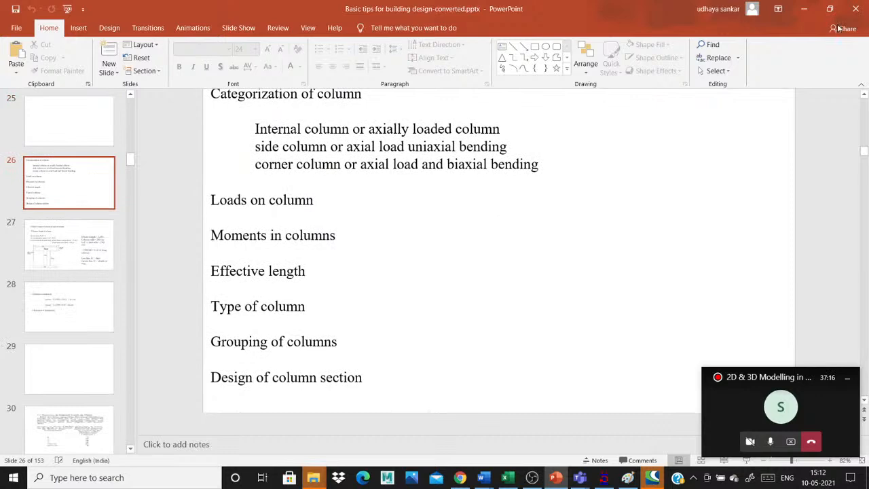
Step: Switch to Paint and start a new blank picture, discarding the existing column sketch without saving
{"action": "left_click", "coordinate": [804, 8]}
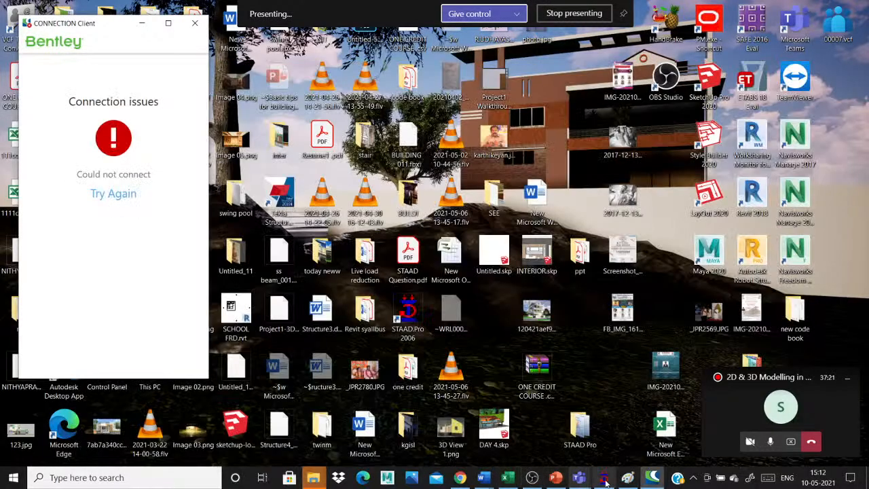
{"action": "left_click", "coordinate": [605, 477]}
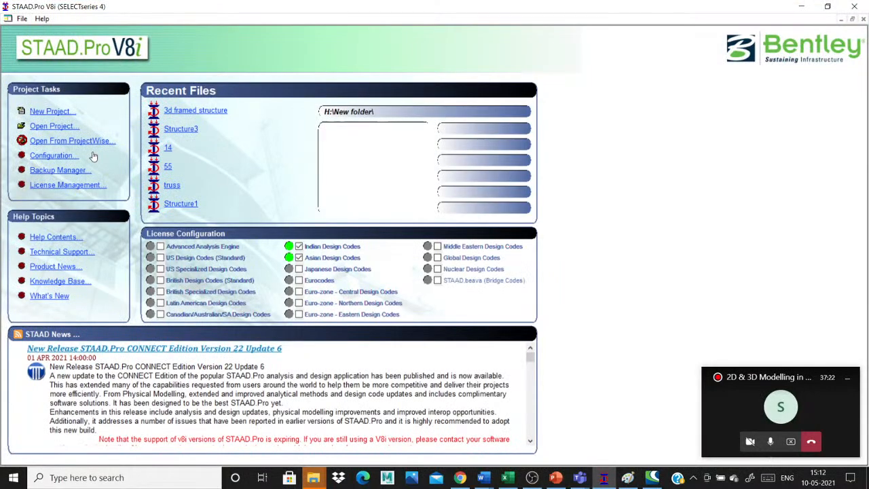
{"action": "key", "text": "alt+Tab"}
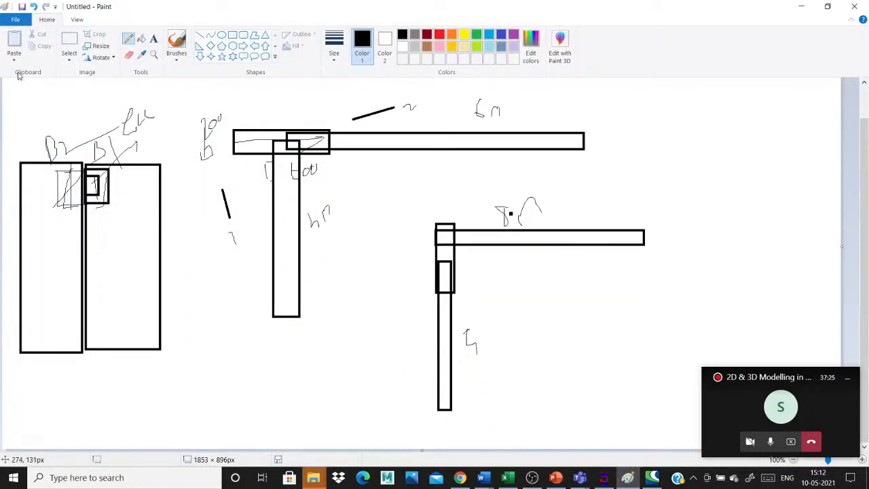
{"action": "left_click", "coordinate": [12, 19]}
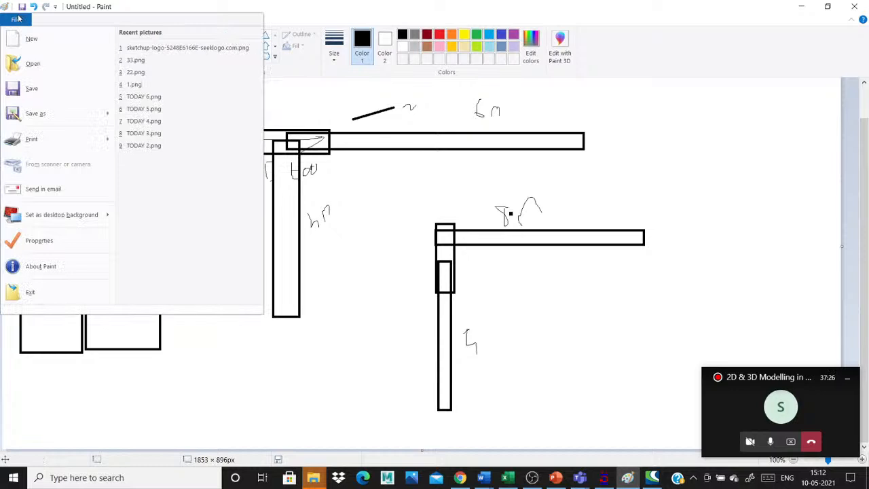
{"action": "left_click", "coordinate": [31, 39]}
{"action": "left_click", "coordinate": [442, 235]}
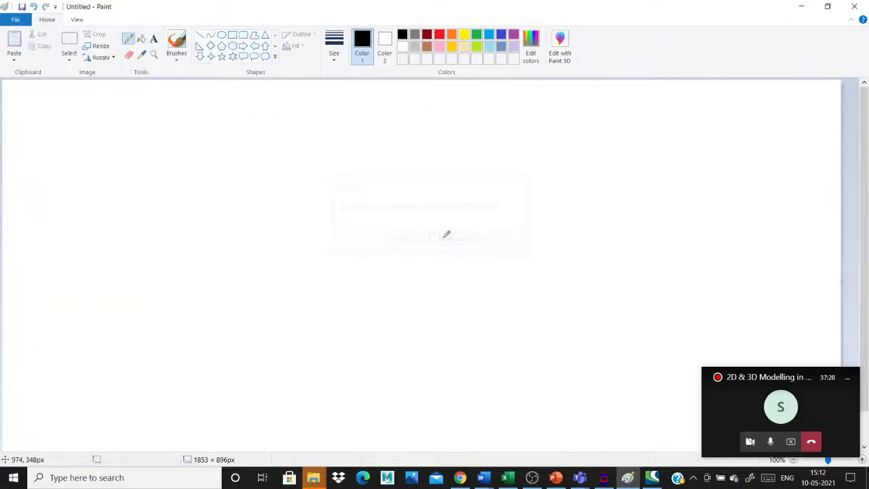
Step: Draw the outer wall outline as two nested rectangles, about 675 × 395 px and 625 × 358 px
{"action": "left_click", "coordinate": [232, 35]}
{"action": "mouse_move", "coordinate": [262, 143]}
{"action": "left_mouse_down"}
{"action": "mouse_move", "coordinate": [272, 210]}
{"action": "mouse_move", "coordinate": [568, 321]}
{"action": "left_mouse_up"}
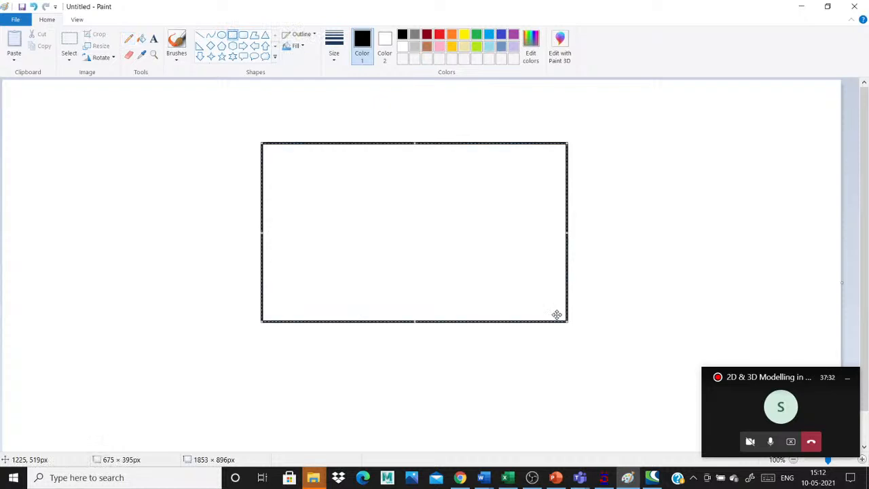
{"action": "left_click", "coordinate": [233, 35]}
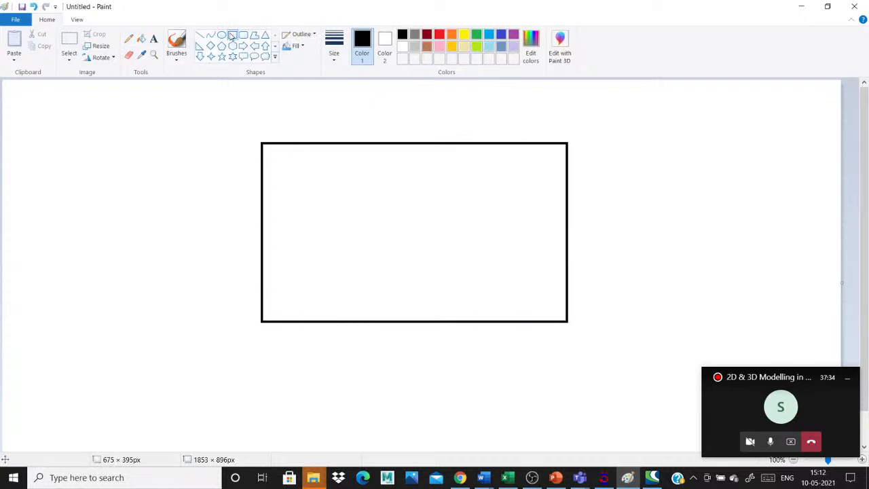
{"action": "left_click_drag", "start_coordinate": [272, 152], "coordinate": [555, 315]}
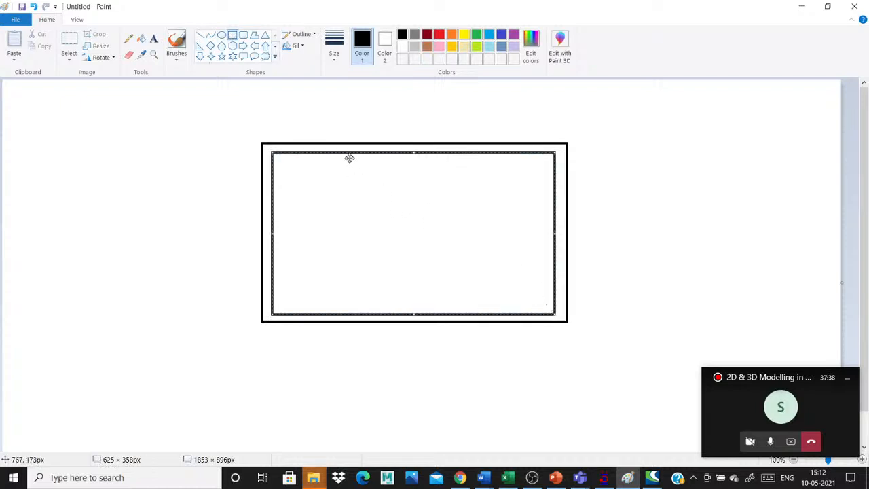
Step: Draw two narrow vertical rectangles across the outline as cross walls, dividing the plan into three bays
{"action": "left_click_drag", "start_coordinate": [345, 141], "coordinate": [360, 322]}
{"action": "mouse_move", "coordinate": [441, 140]}
{"action": "left_mouse_down"}
{"action": "mouse_move", "coordinate": [457, 237]}
{"action": "mouse_move", "coordinate": [459, 324]}
{"action": "left_mouse_up"}
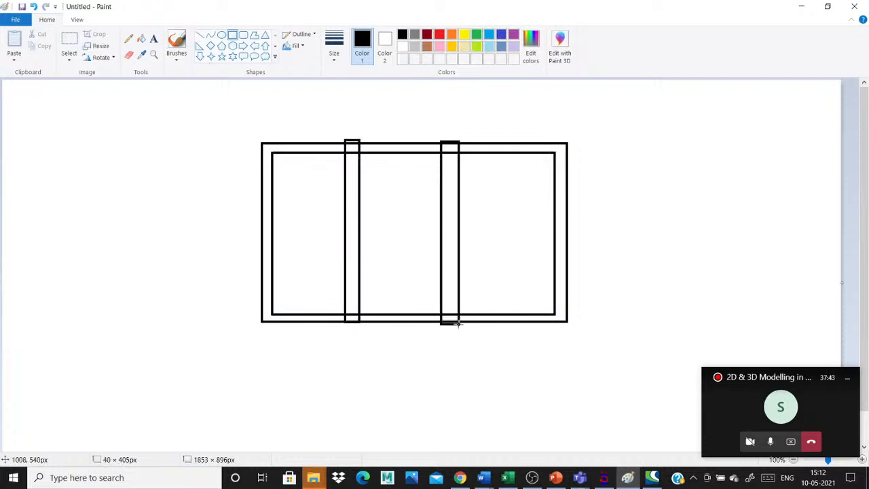
{"action": "left_click", "coordinate": [122, 163]}
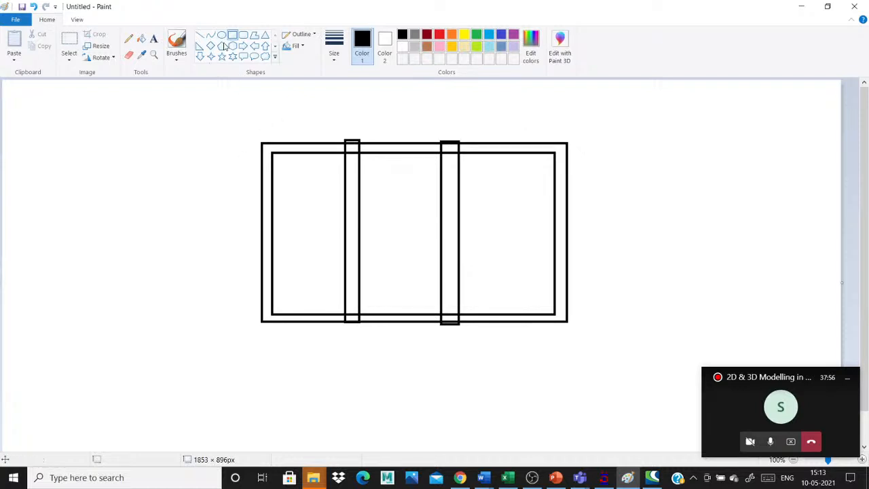
Step: Handwrite G+4 with the Pencil in the blank area beside the plan
{"action": "left_click", "coordinate": [128, 39]}
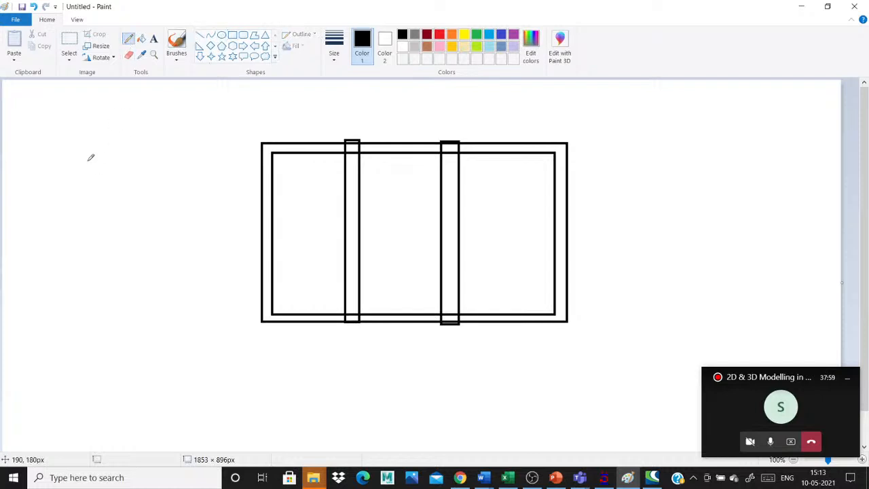
{"action": "mouse_move", "coordinate": [86, 161]}
{"action": "left_mouse_down"}
{"action": "mouse_move", "coordinate": [81, 188]}
{"action": "mouse_move", "coordinate": [96, 164]}
{"action": "mouse_move", "coordinate": [98, 181]}
{"action": "left_mouse_up"}
{"action": "left_click_drag", "start_coordinate": [95, 170], "coordinate": [106, 167]}
{"action": "left_click_drag", "start_coordinate": [110, 146], "coordinate": [119, 171]}
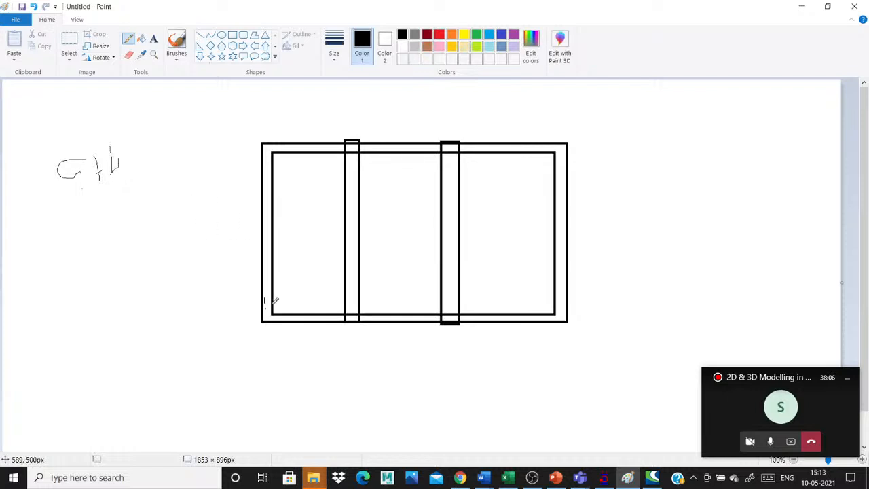
Step: Number the lower ends of the remaining vertical walls 2, 3 and 4 with the Pencil
{"action": "left_click_drag", "start_coordinate": [351, 301], "coordinate": [357, 310]}
{"action": "mouse_move", "coordinate": [446, 298]}
{"action": "left_mouse_down"}
{"action": "mouse_move", "coordinate": [458, 293]}
{"action": "mouse_move", "coordinate": [458, 307]}
{"action": "left_mouse_up"}
{"action": "left_click_drag", "start_coordinate": [558, 297], "coordinate": [557, 309]}
Step: Handwrite 4m inside each of the plan's three bays
{"action": "left_click_drag", "start_coordinate": [284, 220], "coordinate": [295, 240]}
{"action": "left_click_drag", "start_coordinate": [303, 227], "coordinate": [312, 223]}
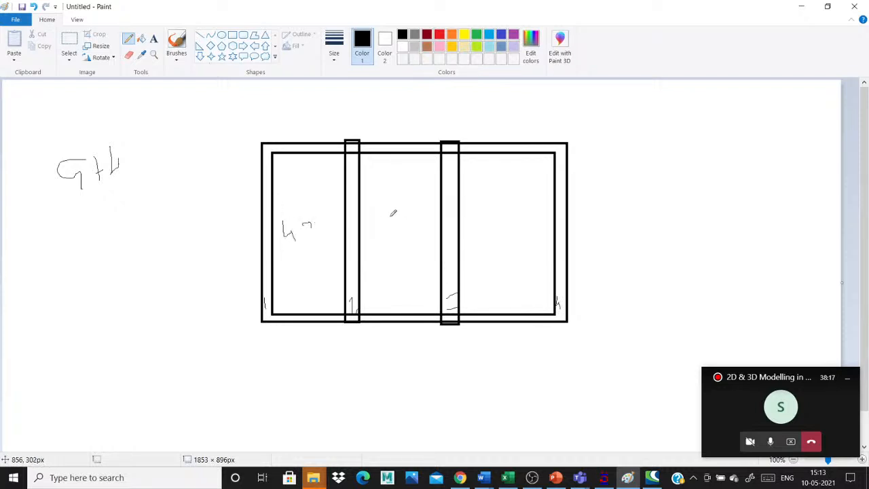
{"action": "mouse_move", "coordinate": [389, 216]}
{"action": "left_mouse_down"}
{"action": "mouse_move", "coordinate": [396, 234]}
{"action": "mouse_move", "coordinate": [415, 223]}
{"action": "left_mouse_up"}
{"action": "left_click_drag", "start_coordinate": [481, 212], "coordinate": [481, 239]}
{"action": "left_click_drag", "start_coordinate": [482, 234], "coordinate": [515, 211]}
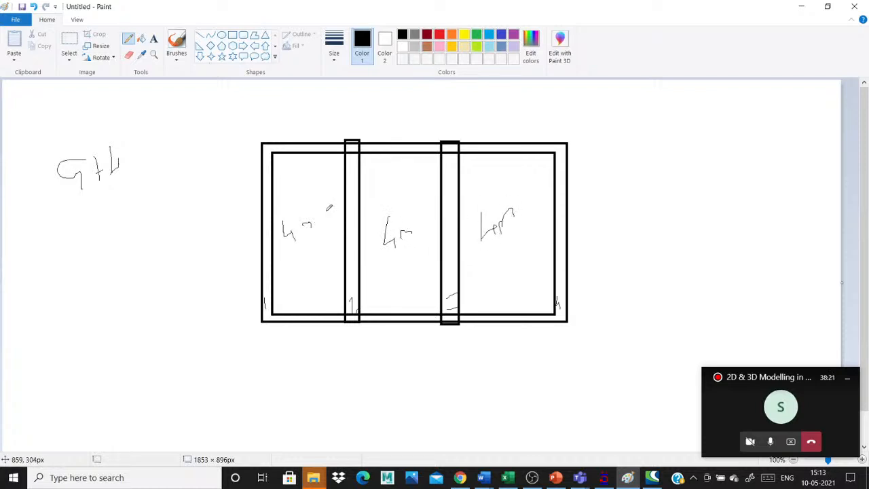
Step: Handwrite 12 above the 4m note in each of the three bays
{"action": "mouse_move", "coordinate": [292, 194]}
{"action": "left_mouse_down"}
{"action": "mouse_move", "coordinate": [292, 206]}
{"action": "mouse_move", "coordinate": [305, 194]}
{"action": "mouse_move", "coordinate": [310, 206]}
{"action": "mouse_move", "coordinate": [318, 200]}
{"action": "left_mouse_up"}
{"action": "left_click_drag", "start_coordinate": [383, 192], "coordinate": [385, 201]}
{"action": "left_click_drag", "start_coordinate": [389, 195], "coordinate": [404, 197]}
{"action": "left_click_drag", "start_coordinate": [496, 188], "coordinate": [497, 202]}
{"action": "left_click_drag", "start_coordinate": [500, 191], "coordinate": [532, 180]}
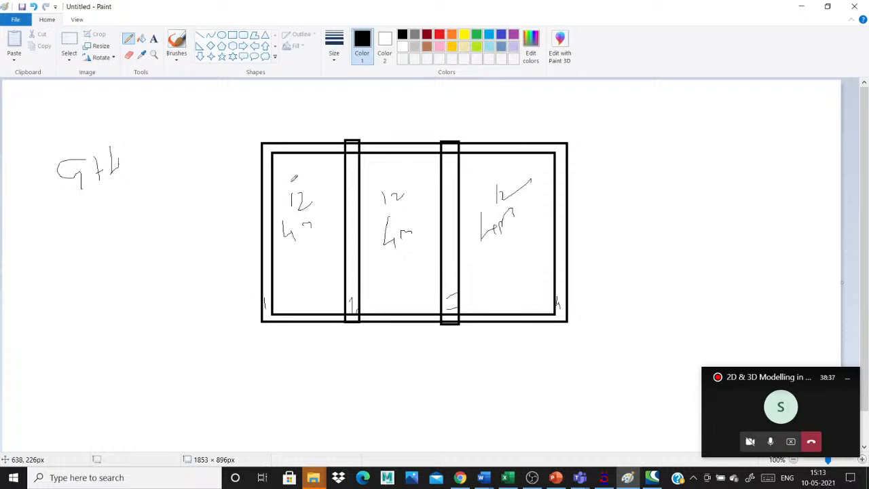
Step: Circle the four numbered column positions along the plan's lower wall with the Pencil
{"action": "left_click", "coordinate": [178, 44]}
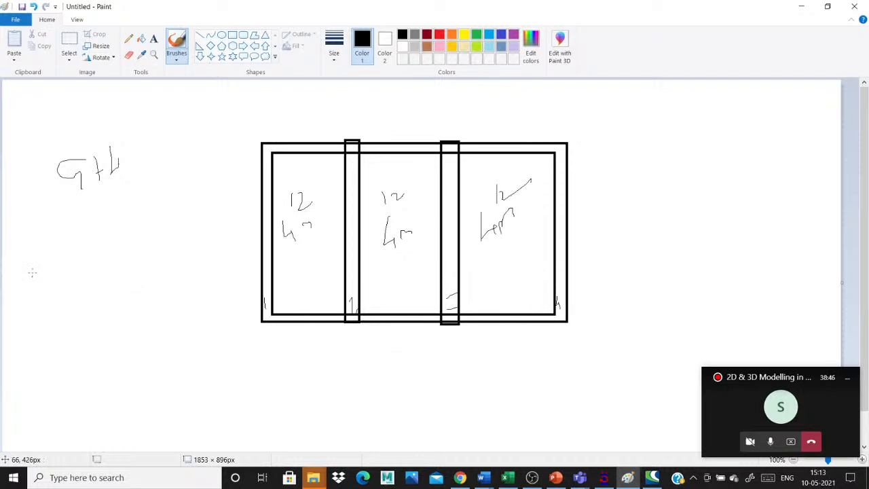
{"action": "left_click", "coordinate": [129, 38]}
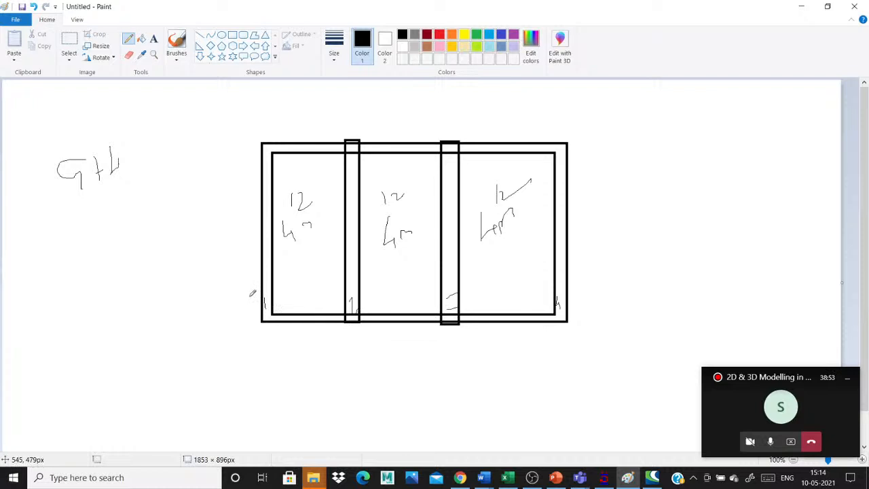
{"action": "mouse_move", "coordinate": [281, 299]}
{"action": "left_mouse_down"}
{"action": "mouse_move", "coordinate": [272, 338]}
{"action": "mouse_move", "coordinate": [242, 294]}
{"action": "left_mouse_up"}
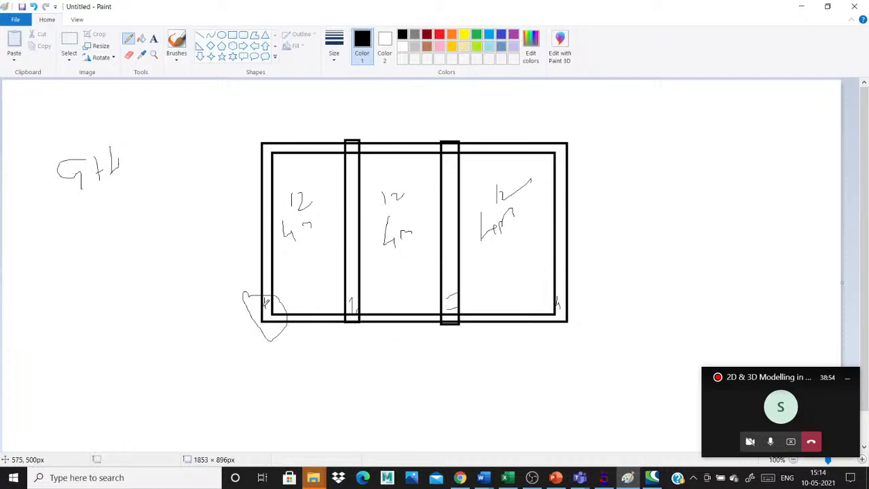
{"action": "left_click_drag", "start_coordinate": [353, 293], "coordinate": [335, 298]}
{"action": "mouse_move", "coordinate": [465, 295]}
{"action": "left_mouse_down"}
{"action": "mouse_move", "coordinate": [416, 299]}
{"action": "mouse_move", "coordinate": [432, 327]}
{"action": "mouse_move", "coordinate": [468, 295]}
{"action": "left_mouse_up"}
{"action": "left_click_drag", "start_coordinate": [556, 283], "coordinate": [564, 281]}
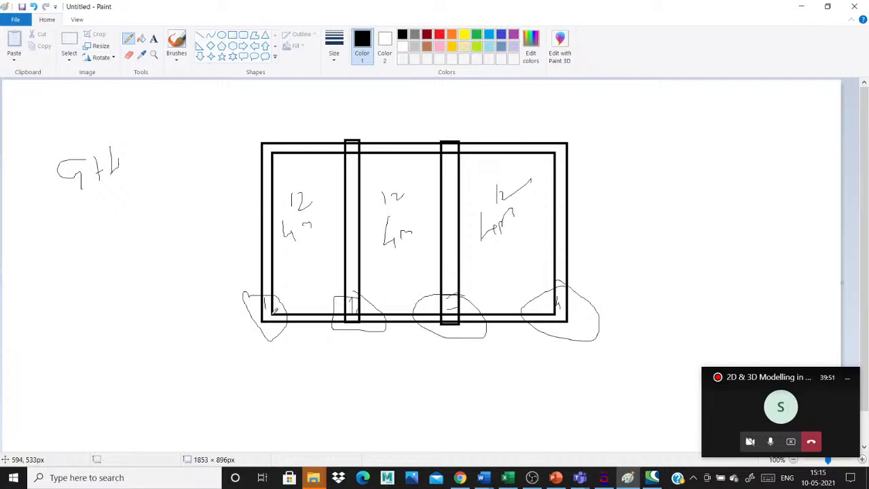
Step: Draw freehand vertical centre lines through the four vertical walls, extending below the plan
{"action": "left_click_drag", "start_coordinate": [268, 133], "coordinate": [270, 383]}
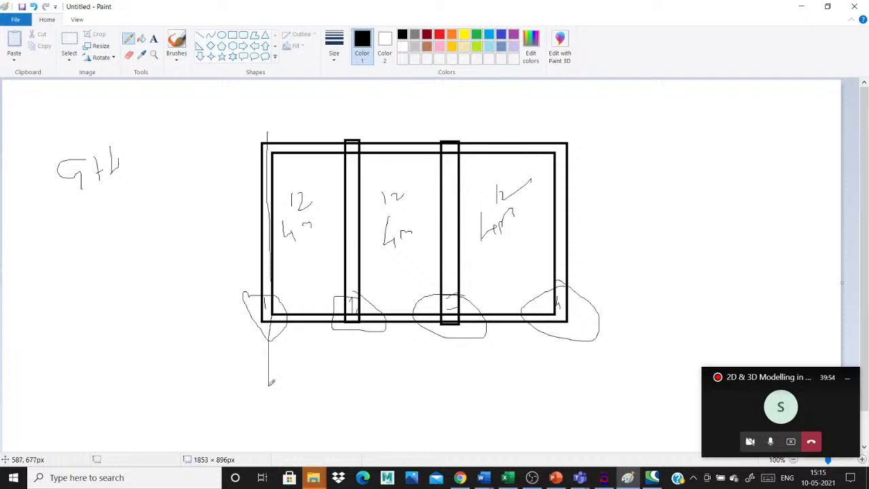
{"action": "left_click_drag", "start_coordinate": [359, 379], "coordinate": [352, 234]}
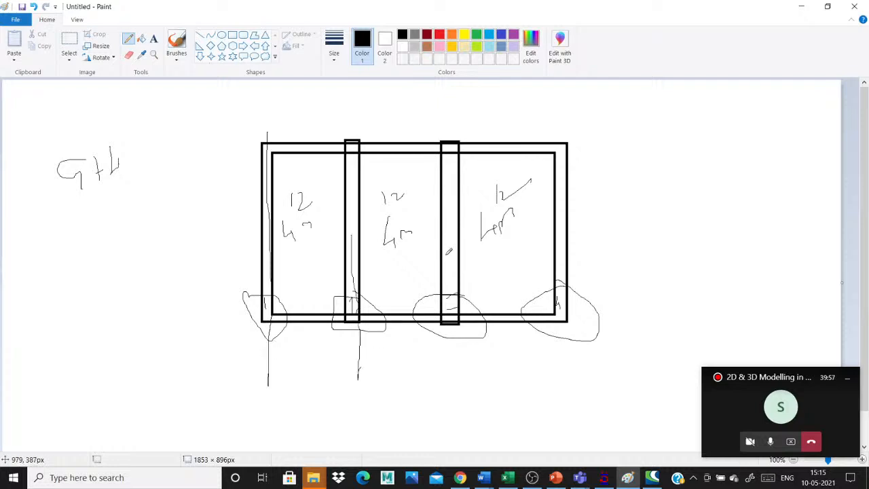
{"action": "left_click_drag", "start_coordinate": [446, 255], "coordinate": [457, 370]}
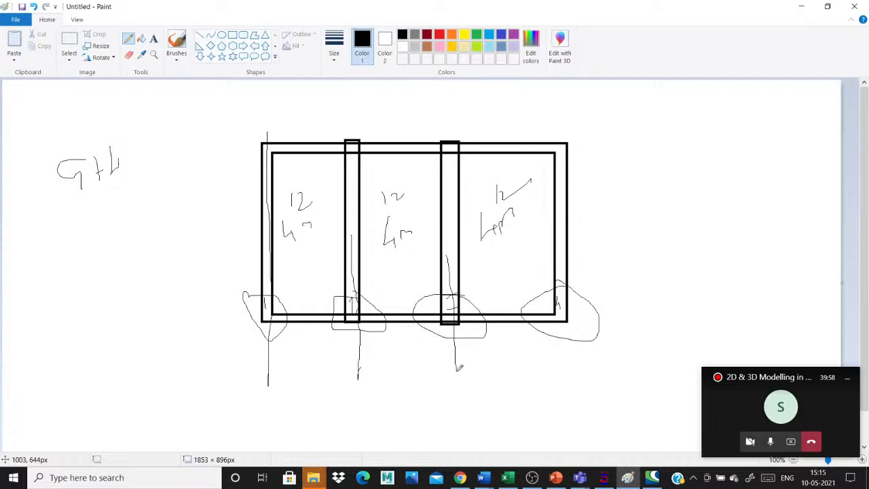
{"action": "left_click_drag", "start_coordinate": [557, 263], "coordinate": [564, 375]}
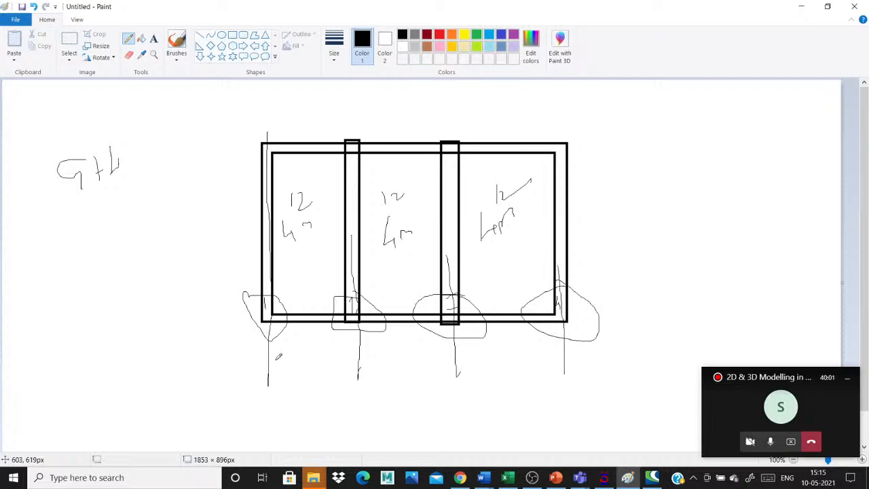
Step: Draw three horizontal dimension lines with arrowheads between the neighbouring wall centre lines below the plan
{"action": "left_click_drag", "start_coordinate": [269, 353], "coordinate": [359, 354]}
{"action": "left_click_drag", "start_coordinate": [268, 354], "coordinate": [281, 360]}
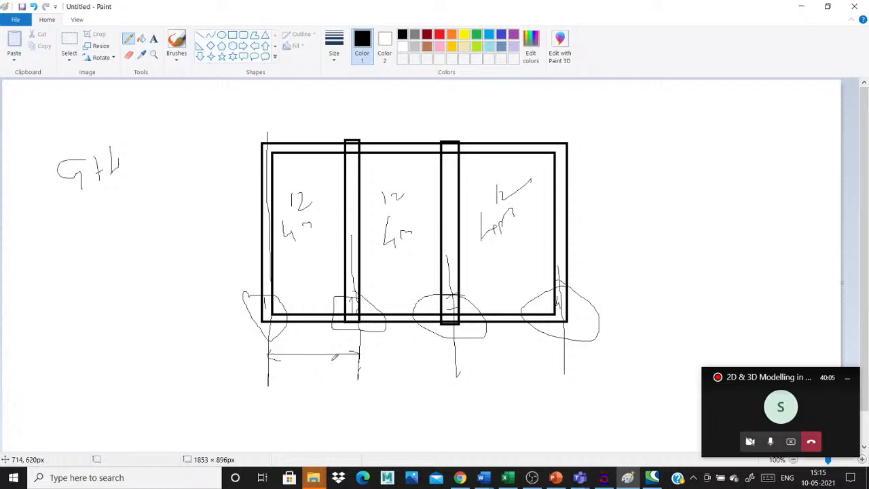
{"action": "mouse_move", "coordinate": [360, 355]}
{"action": "left_mouse_down"}
{"action": "mouse_move", "coordinate": [445, 354]}
{"action": "mouse_move", "coordinate": [450, 366]}
{"action": "mouse_move", "coordinate": [360, 362]}
{"action": "mouse_move", "coordinate": [373, 362]}
{"action": "left_mouse_up"}
{"action": "left_click_drag", "start_coordinate": [463, 359], "coordinate": [563, 357]}
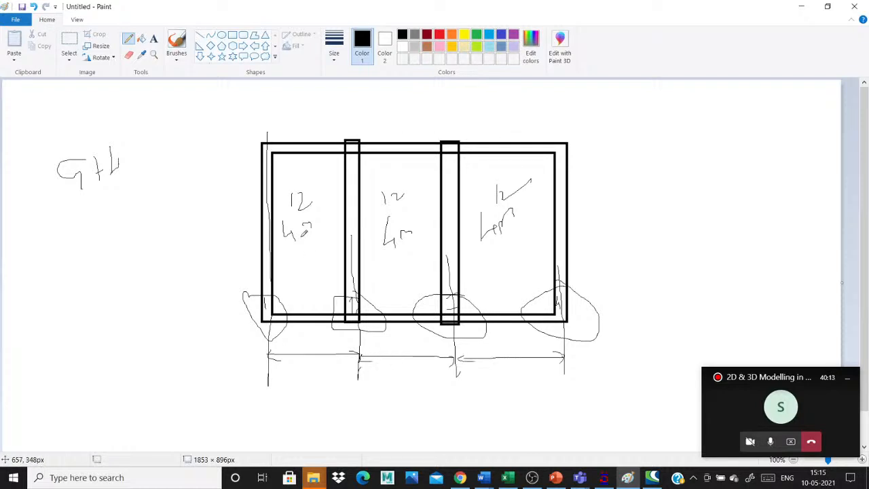
Step: Handwrite the 9" wall thickness above each of the four vertical walls
{"action": "left_click_drag", "start_coordinate": [307, 227], "coordinate": [314, 233]}
{"action": "left_click_drag", "start_coordinate": [263, 113], "coordinate": [277, 115]}
{"action": "mouse_move", "coordinate": [352, 114]}
{"action": "left_mouse_down"}
{"action": "mouse_move", "coordinate": [353, 135]}
{"action": "mouse_move", "coordinate": [360, 103]}
{"action": "left_mouse_up"}
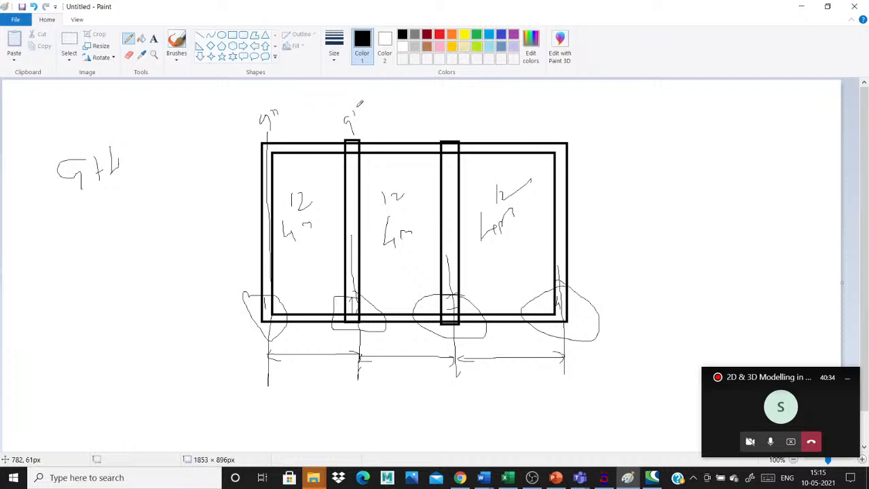
{"action": "left_click_drag", "start_coordinate": [443, 123], "coordinate": [456, 131]}
{"action": "mouse_move", "coordinate": [548, 123]}
{"action": "left_mouse_down"}
{"action": "mouse_move", "coordinate": [561, 131]}
{"action": "mouse_move", "coordinate": [563, 118]}
{"action": "left_mouse_up"}
Step: Handwrite 12' 9" below the first bay's dimension line
{"action": "left_click_drag", "start_coordinate": [310, 359], "coordinate": [315, 354]}
{"action": "mouse_move", "coordinate": [281, 388]}
{"action": "left_mouse_down"}
{"action": "mouse_move", "coordinate": [282, 401]}
{"action": "mouse_move", "coordinate": [294, 390]}
{"action": "left_mouse_up"}
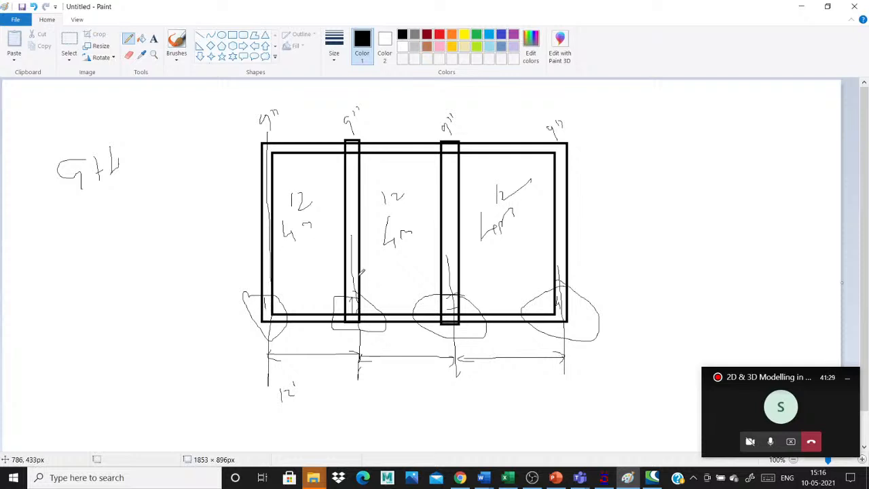
{"action": "mouse_move", "coordinate": [318, 379]}
{"action": "left_mouse_down"}
{"action": "mouse_move", "coordinate": [321, 405]}
{"action": "mouse_move", "coordinate": [325, 373]}
{"action": "left_mouse_up"}
{"action": "left_click_drag", "start_coordinate": [408, 195], "coordinate": [402, 199]}
{"action": "key", "text": "ctrl+z"}
Step: Handwrite 12' 9" below the dimension lines of the second and third bays
{"action": "left_click_drag", "start_coordinate": [382, 382], "coordinate": [382, 393]}
{"action": "mouse_move", "coordinate": [385, 385]}
{"action": "left_mouse_down"}
{"action": "mouse_move", "coordinate": [401, 388]}
{"action": "mouse_move", "coordinate": [393, 382]}
{"action": "left_mouse_up"}
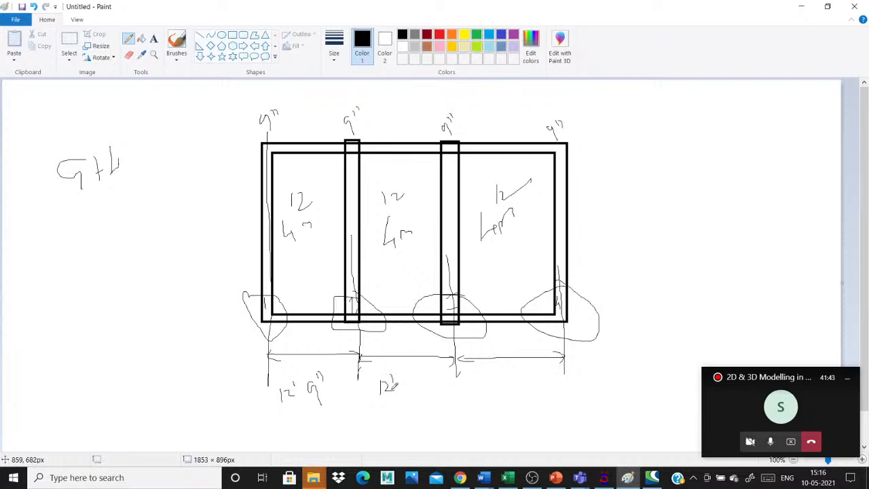
{"action": "mouse_move", "coordinate": [407, 374]}
{"action": "left_mouse_down"}
{"action": "mouse_move", "coordinate": [406, 382]}
{"action": "mouse_move", "coordinate": [421, 368]}
{"action": "left_mouse_up"}
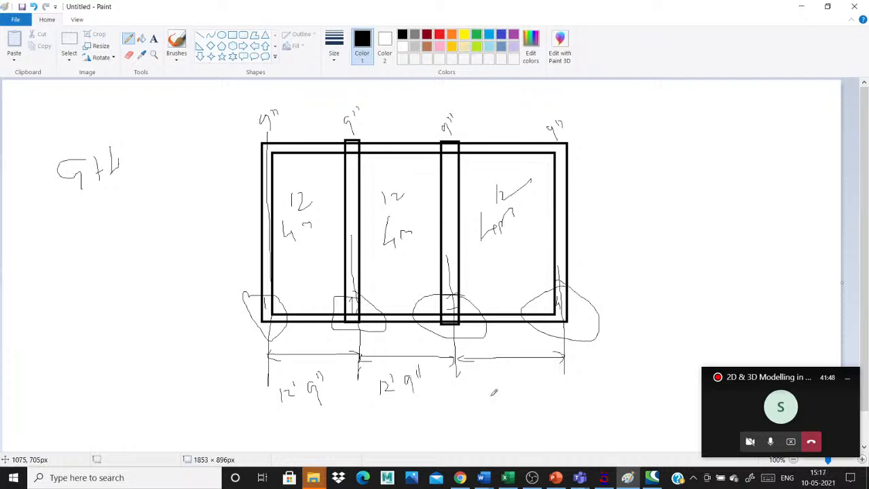
{"action": "left_click_drag", "start_coordinate": [486, 381], "coordinate": [486, 393]}
{"action": "left_click_drag", "start_coordinate": [492, 383], "coordinate": [504, 392]}
{"action": "left_click_drag", "start_coordinate": [505, 375], "coordinate": [504, 380]}
{"action": "mouse_move", "coordinate": [527, 375]}
{"action": "left_mouse_down"}
{"action": "mouse_move", "coordinate": [534, 404]}
{"action": "mouse_move", "coordinate": [533, 374]}
{"action": "left_mouse_up"}
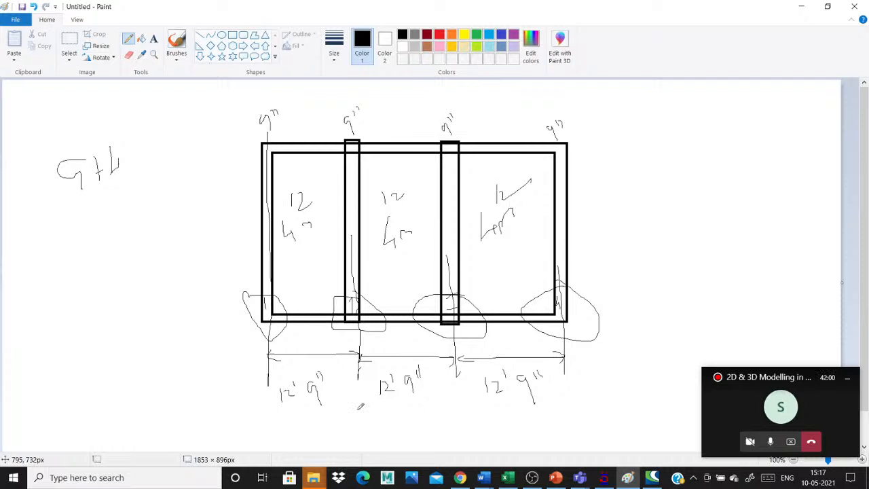
Step: Draw a long horizontal line beneath all the span dimensions and underline the 12 in each bay
{"action": "left_click_drag", "start_coordinate": [265, 420], "coordinate": [617, 423]}
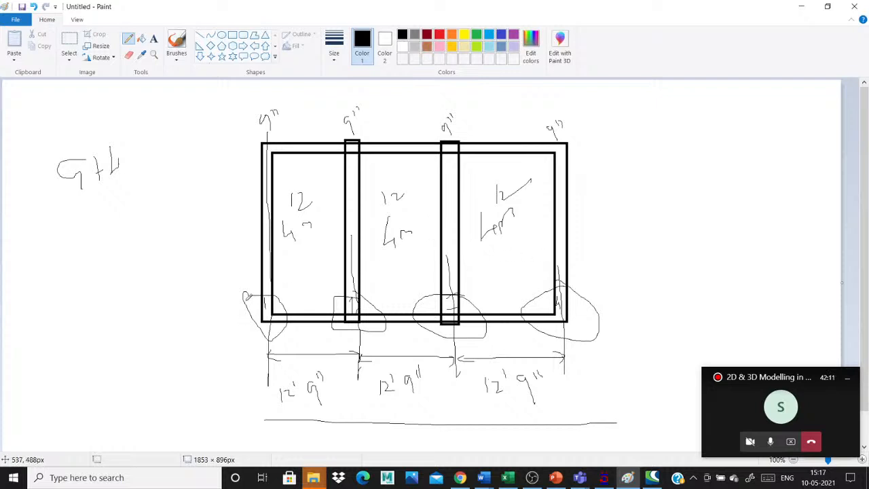
{"action": "left_click_drag", "start_coordinate": [285, 240], "coordinate": [275, 237]}
{"action": "key", "text": "ctrl+z"}
{"action": "left_click_drag", "start_coordinate": [291, 213], "coordinate": [314, 212]}
{"action": "left_click_drag", "start_coordinate": [383, 204], "coordinate": [541, 194]}
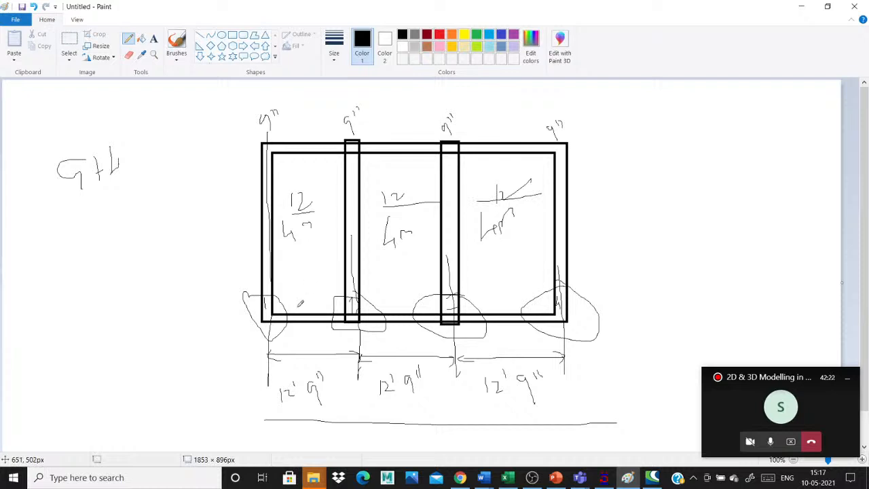
Step: Handwrite "3 axis" with x, y and z below it beside the plan's upper-right corner, and underline them with a long slanted line
{"action": "left_click_drag", "start_coordinate": [289, 222], "coordinate": [290, 230]}
{"action": "left_click_drag", "start_coordinate": [624, 126], "coordinate": [629, 148]}
{"action": "mouse_move", "coordinate": [649, 125]}
{"action": "left_mouse_down"}
{"action": "mouse_move", "coordinate": [648, 134]}
{"action": "mouse_move", "coordinate": [672, 127]}
{"action": "left_mouse_up"}
{"action": "left_click_drag", "start_coordinate": [679, 108], "coordinate": [684, 115]}
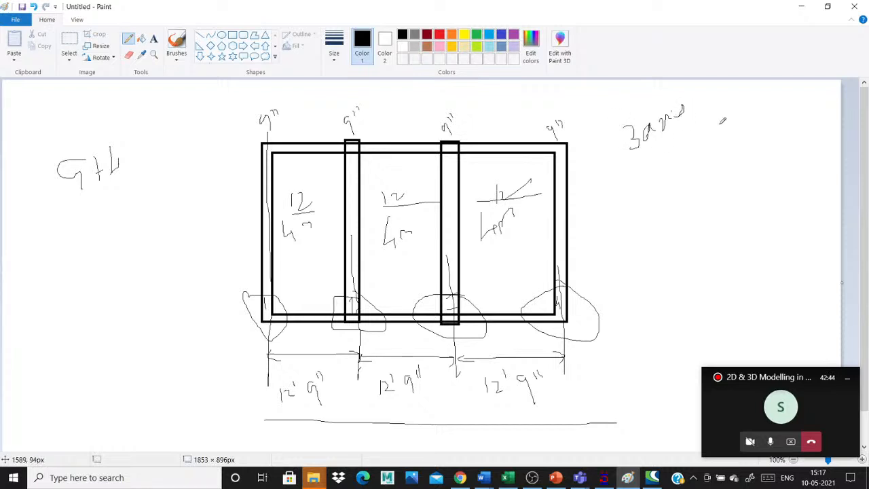
{"action": "left_click_drag", "start_coordinate": [654, 175], "coordinate": [661, 197]}
{"action": "mouse_move", "coordinate": [693, 163]}
{"action": "left_mouse_down"}
{"action": "mouse_move", "coordinate": [713, 178]}
{"action": "mouse_move", "coordinate": [705, 194]}
{"action": "left_mouse_up"}
{"action": "left_click_drag", "start_coordinate": [739, 160], "coordinate": [745, 165]}
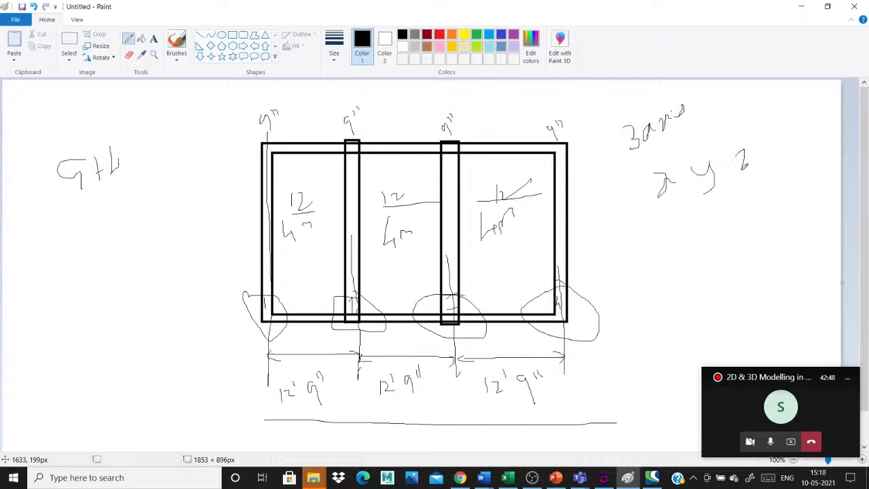
{"action": "left_click_drag", "start_coordinate": [659, 236], "coordinate": [809, 188]}
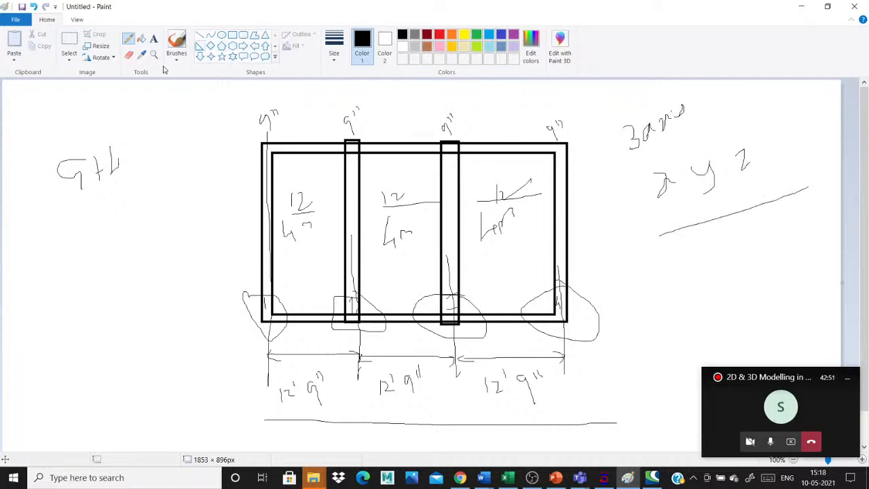
Step: Handwrite x, y and z one below the other beside the plan, under the G+L note
{"action": "left_click_drag", "start_coordinate": [49, 234], "coordinate": [64, 248]}
{"action": "left_click_drag", "start_coordinate": [71, 229], "coordinate": [59, 239]}
{"action": "mouse_move", "coordinate": [68, 258]}
{"action": "left_mouse_down"}
{"action": "mouse_move", "coordinate": [87, 279]}
{"action": "mouse_move", "coordinate": [76, 293]}
{"action": "left_mouse_up"}
{"action": "left_click_drag", "start_coordinate": [66, 327], "coordinate": [129, 338]}
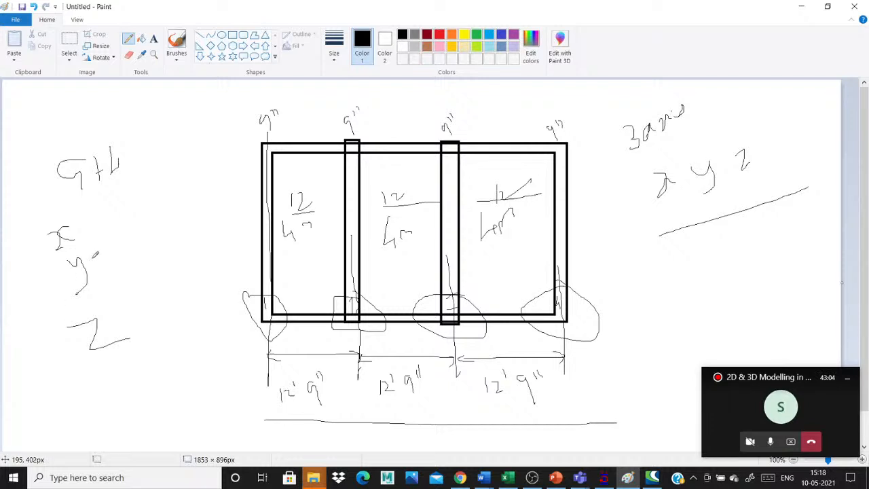
Step: Label the handwritten x as length, y as height and z as width
{"action": "left_click_drag", "start_coordinate": [82, 232], "coordinate": [94, 230]}
{"action": "left_click_drag", "start_coordinate": [103, 224], "coordinate": [103, 232]}
{"action": "mouse_move", "coordinate": [114, 222]}
{"action": "left_mouse_down"}
{"action": "mouse_move", "coordinate": [127, 212]}
{"action": "mouse_move", "coordinate": [114, 228]}
{"action": "left_mouse_up"}
{"action": "mouse_move", "coordinate": [128, 212]}
{"action": "left_mouse_down"}
{"action": "mouse_move", "coordinate": [121, 225]}
{"action": "mouse_move", "coordinate": [163, 233]}
{"action": "left_mouse_up"}
{"action": "mouse_move", "coordinate": [103, 265]}
{"action": "left_mouse_down"}
{"action": "mouse_move", "coordinate": [158, 238]}
{"action": "mouse_move", "coordinate": [170, 249]}
{"action": "mouse_move", "coordinate": [198, 206]}
{"action": "left_mouse_up"}
{"action": "left_click_drag", "start_coordinate": [123, 314], "coordinate": [137, 310]}
{"action": "mouse_move", "coordinate": [151, 291]}
{"action": "left_mouse_down"}
{"action": "mouse_move", "coordinate": [148, 305]}
{"action": "mouse_move", "coordinate": [202, 262]}
{"action": "left_mouse_up"}
{"action": "left_click_drag", "start_coordinate": [117, 246], "coordinate": [112, 253]}
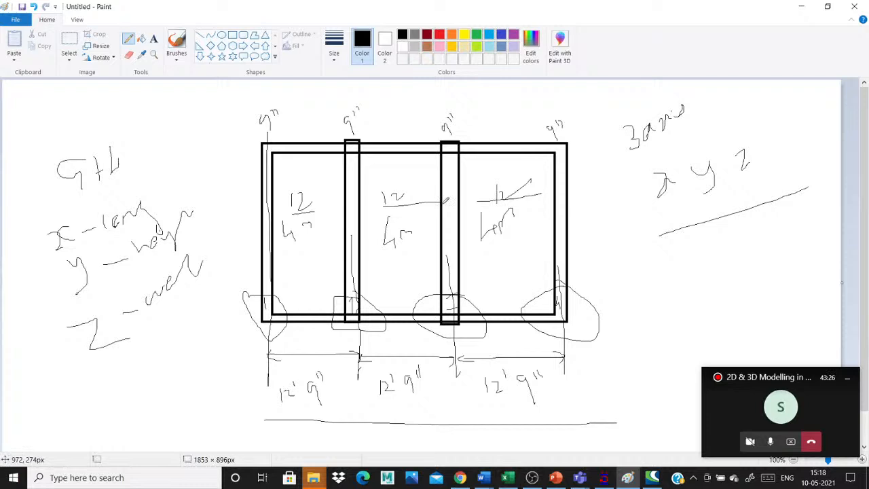
Step: Draw crossed axes beside the plan's lower-right corner and another pair near its upper-left corner, marking the latter with 0 and plus and minus signs
{"action": "left_click_drag", "start_coordinate": [644, 250], "coordinate": [663, 345]}
{"action": "left_click_drag", "start_coordinate": [609, 306], "coordinate": [707, 298]}
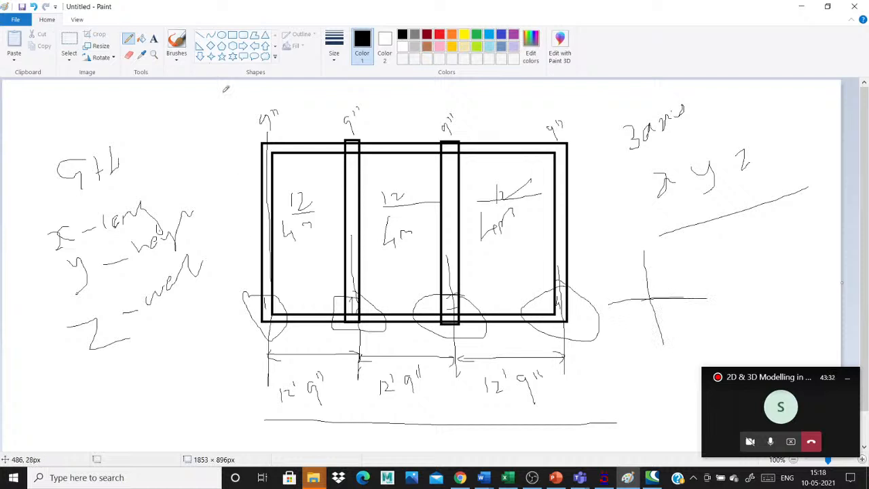
{"action": "left_click_drag", "start_coordinate": [221, 92], "coordinate": [213, 200]}
{"action": "mouse_move", "coordinate": [173, 132]}
{"action": "left_mouse_down"}
{"action": "mouse_move", "coordinate": [248, 136]}
{"action": "mouse_move", "coordinate": [216, 145]}
{"action": "left_mouse_up"}
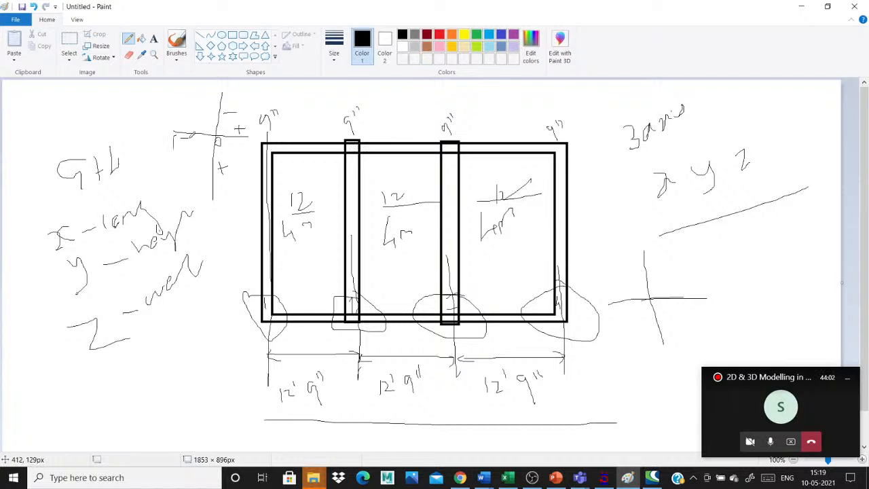
{"action": "left_click_drag", "start_coordinate": [192, 136], "coordinate": [193, 153]}
{"action": "left_click_drag", "start_coordinate": [238, 113], "coordinate": [235, 129]}
Step: Draw a larger pair of crossed axes beside the plan's lower-left corner, with 0 at the crossing and (+) and (-) on the arms
{"action": "left_click_drag", "start_coordinate": [181, 325], "coordinate": [191, 436]}
{"action": "left_click_drag", "start_coordinate": [118, 388], "coordinate": [241, 364]}
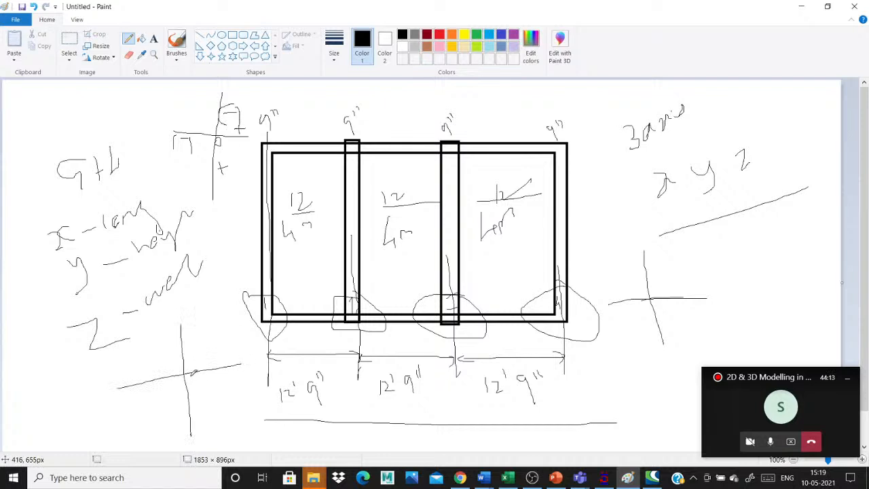
{"action": "left_click_drag", "start_coordinate": [187, 376], "coordinate": [208, 389]}
{"action": "left_click_drag", "start_coordinate": [211, 383], "coordinate": [222, 381]}
{"action": "left_click_drag", "start_coordinate": [217, 375], "coordinate": [218, 389]}
{"action": "left_click_drag", "start_coordinate": [224, 371], "coordinate": [241, 399]}
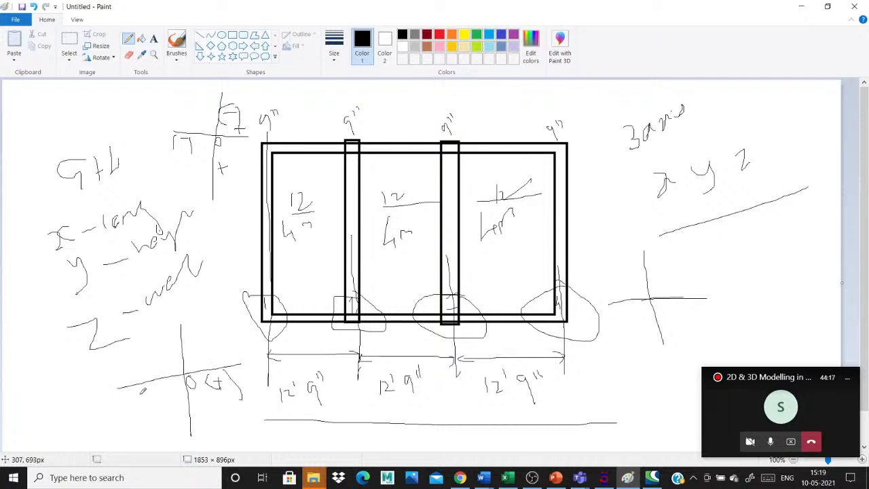
{"action": "mouse_move", "coordinate": [140, 396]}
{"action": "left_mouse_down"}
{"action": "mouse_move", "coordinate": [154, 409]}
{"action": "mouse_move", "coordinate": [168, 400]}
{"action": "mouse_move", "coordinate": [161, 418]}
{"action": "left_mouse_up"}
{"action": "left_click_drag", "start_coordinate": [206, 411], "coordinate": [206, 424]}
{"action": "left_click_drag", "start_coordinate": [212, 413], "coordinate": [222, 430]}
{"action": "mouse_move", "coordinate": [197, 331]}
{"action": "left_mouse_down"}
{"action": "mouse_move", "coordinate": [192, 345]}
{"action": "mouse_move", "coordinate": [208, 333]}
{"action": "mouse_move", "coordinate": [213, 345]}
{"action": "left_mouse_up"}
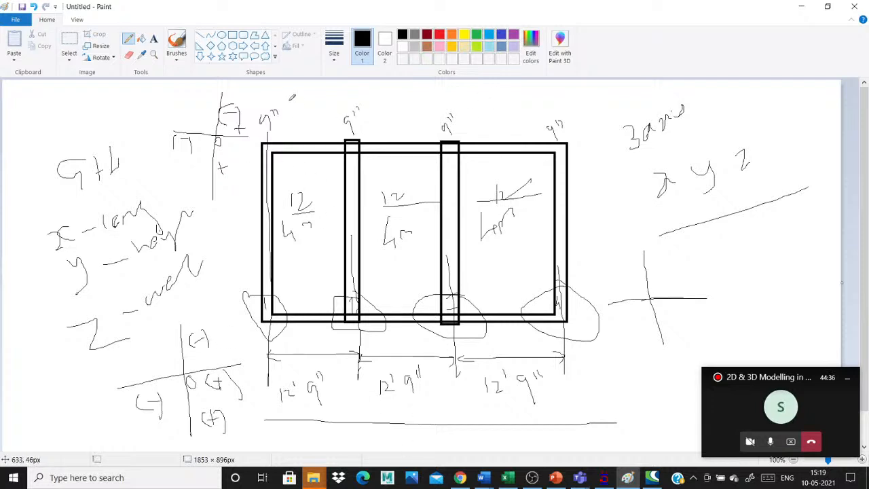
Step: Draw an overall dimension arrow above the plan marked x and a vertical dimension line beside its outer wall marked z
{"action": "mouse_move", "coordinate": [286, 86]}
{"action": "left_mouse_down"}
{"action": "mouse_move", "coordinate": [579, 97]}
{"action": "mouse_move", "coordinate": [557, 122]}
{"action": "left_mouse_up"}
{"action": "left_click_drag", "start_coordinate": [504, 114], "coordinate": [544, 126]}
{"action": "mouse_move", "coordinate": [578, 141]}
{"action": "left_mouse_down"}
{"action": "mouse_move", "coordinate": [599, 140]}
{"action": "mouse_move", "coordinate": [591, 234]}
{"action": "mouse_move", "coordinate": [605, 343]}
{"action": "left_mouse_up"}
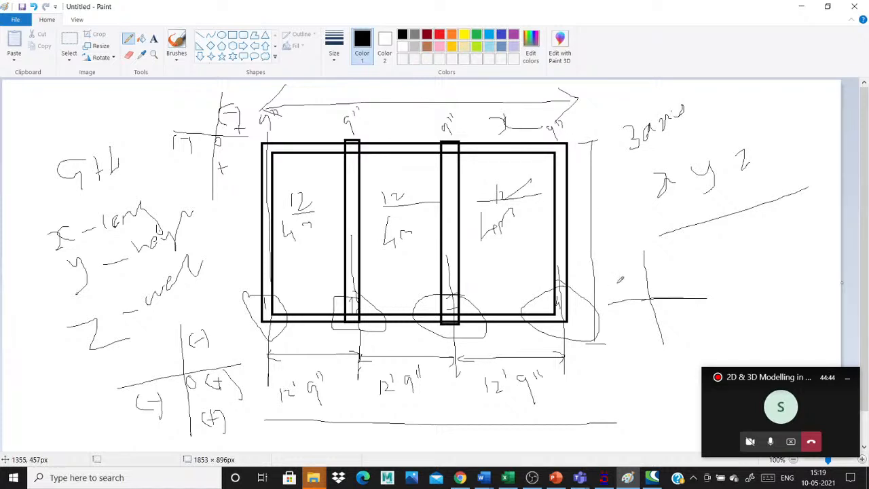
{"action": "left_click_drag", "start_coordinate": [607, 229], "coordinate": [620, 241]}
{"action": "mouse_move", "coordinate": [623, 219]}
{"action": "left_mouse_down"}
{"action": "mouse_move", "coordinate": [610, 274]}
{"action": "mouse_move", "coordinate": [640, 255]}
{"action": "left_mouse_up"}
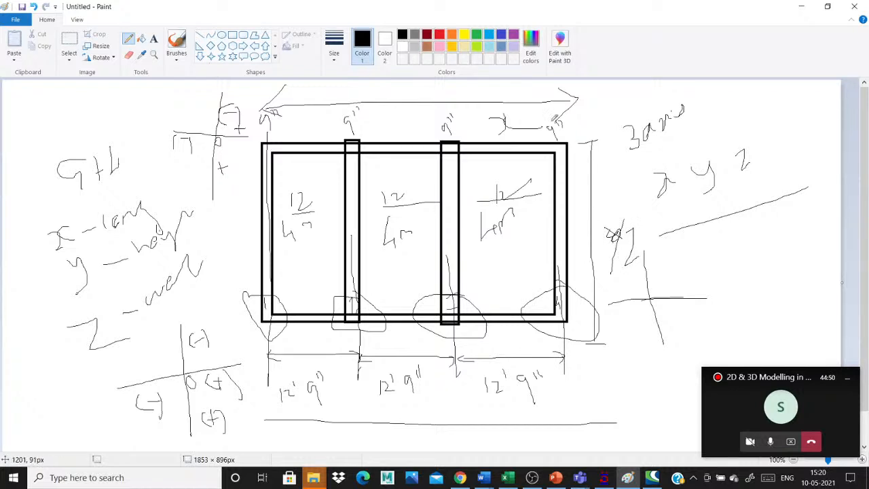
{"action": "left_click_drag", "start_coordinate": [401, 93], "coordinate": [401, 101]}
Step: Switch to STAAD.Pro and create a Space structure named Structure1 in feet and kilonewtons, overwriting the existing file
{"action": "left_click", "coordinate": [801, 6]}
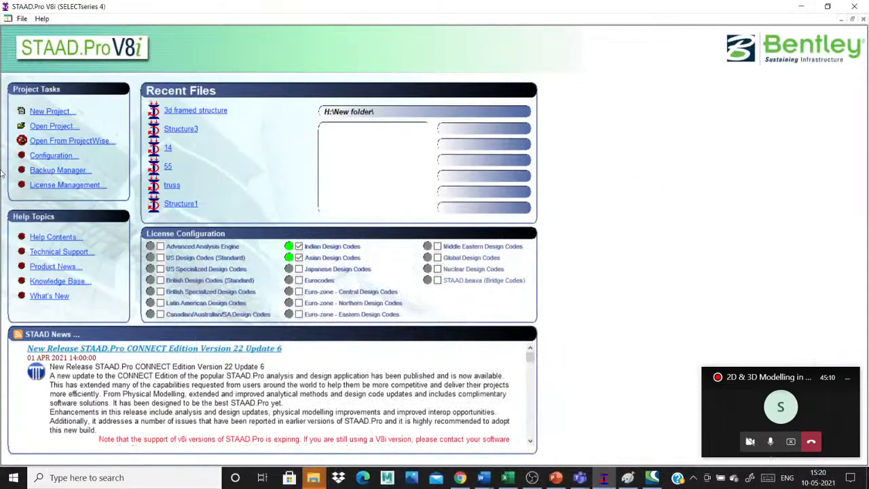
{"action": "left_click", "coordinate": [51, 112]}
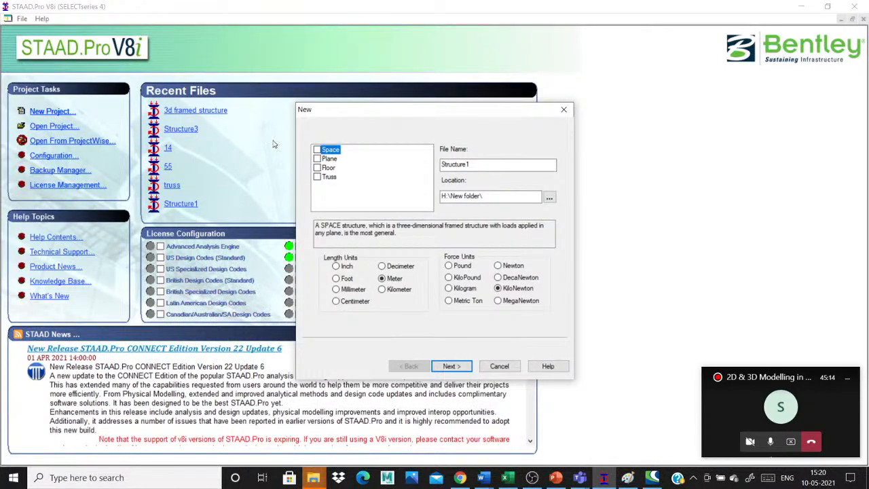
{"action": "left_click", "coordinate": [317, 150]}
{"action": "left_click", "coordinate": [451, 367]}
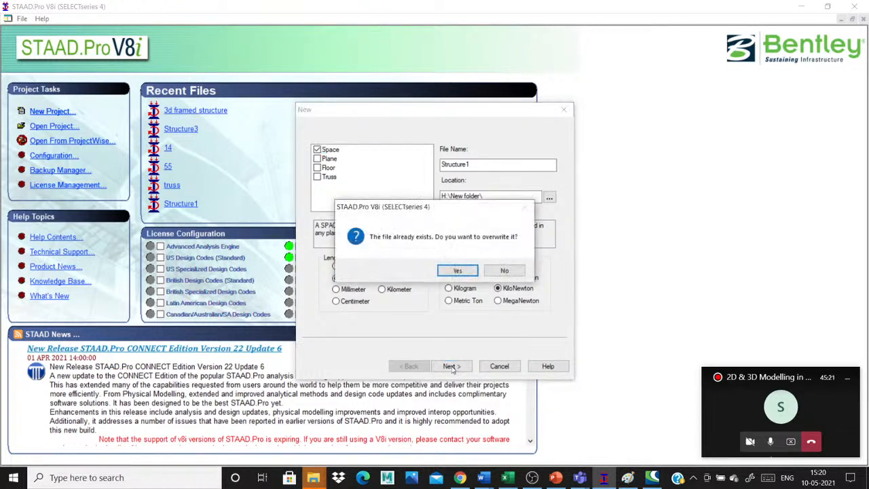
{"action": "left_click", "coordinate": [458, 271]}
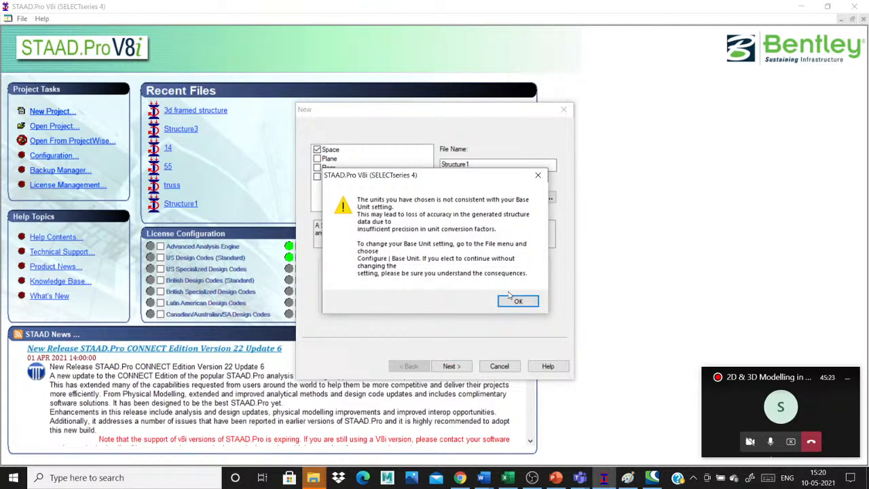
{"action": "left_click", "coordinate": [513, 300]}
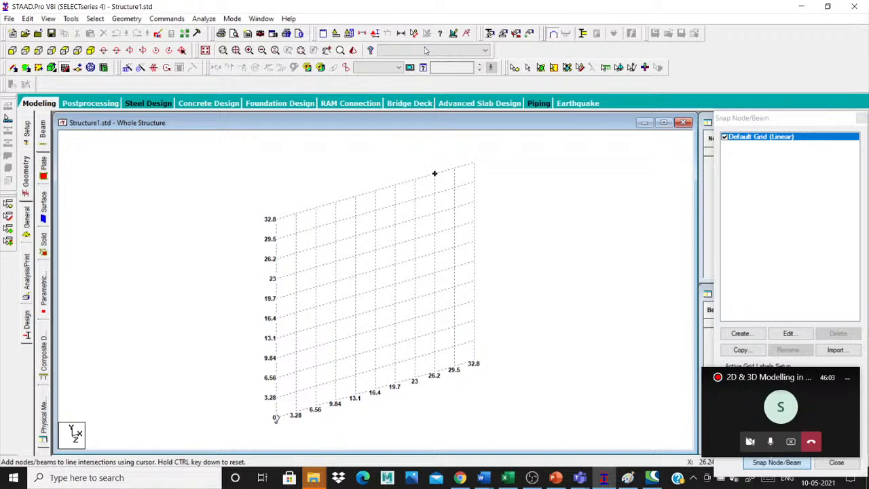
Step: Close the Snap Node/Beam grid and bring the Nodes table over the model view, dismissing the CONNECTION Client window
{"action": "left_click", "coordinate": [861, 118]}
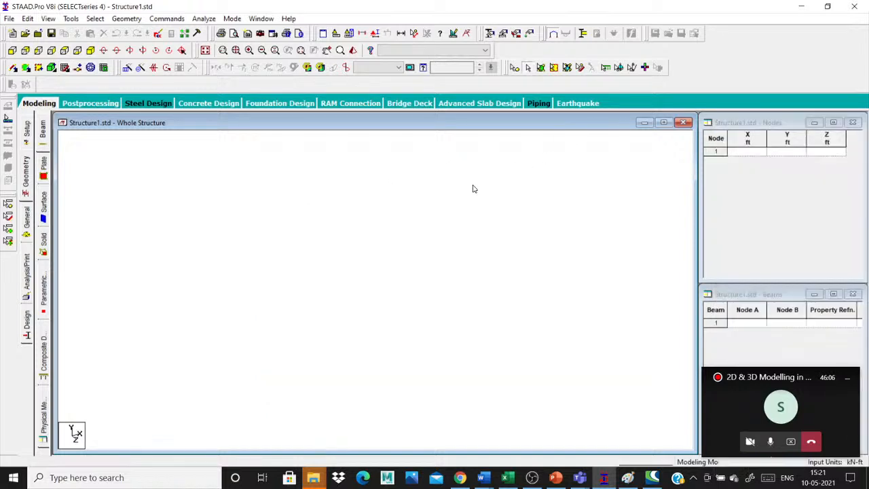
{"action": "left_click", "coordinate": [132, 19]}
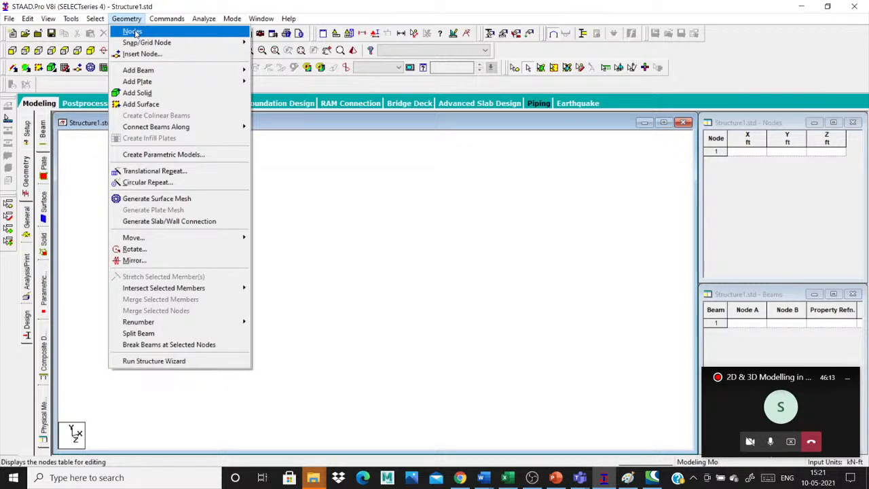
{"action": "left_click", "coordinate": [135, 32]}
{"action": "left_click_drag", "start_coordinate": [741, 127], "coordinate": [237, 163]}
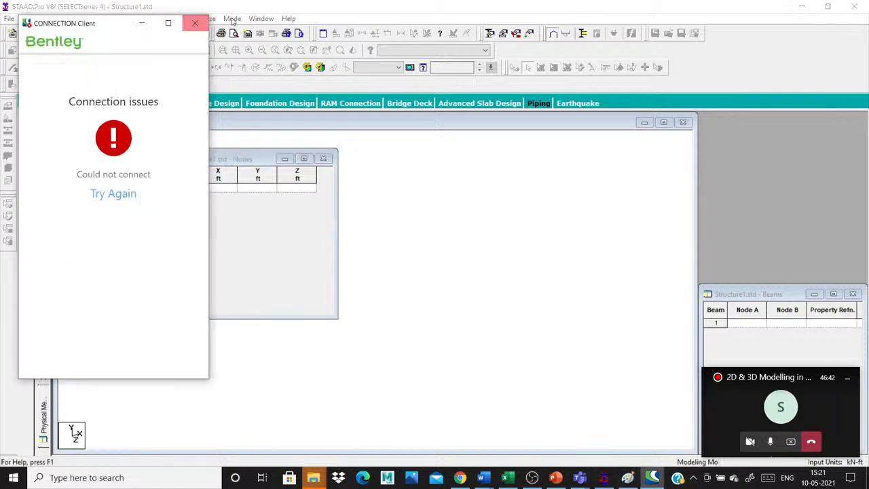
{"action": "left_click", "coordinate": [195, 23]}
Step: Switch to the Paint sketch, mark 0 at the first column's lower corner, and return to STAAD.Pro
{"action": "key", "text": "alt+Tab"}
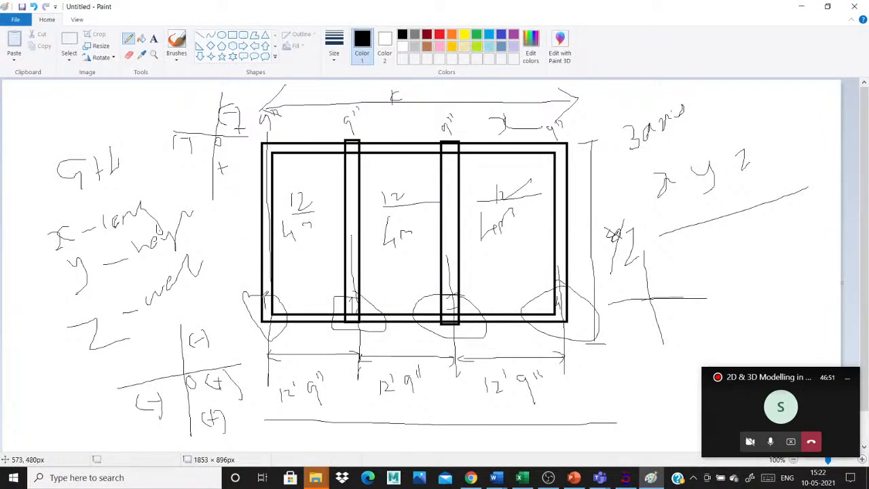
{"action": "left_click_drag", "start_coordinate": [264, 330], "coordinate": [268, 328]}
{"action": "left_click", "coordinate": [792, 5]}
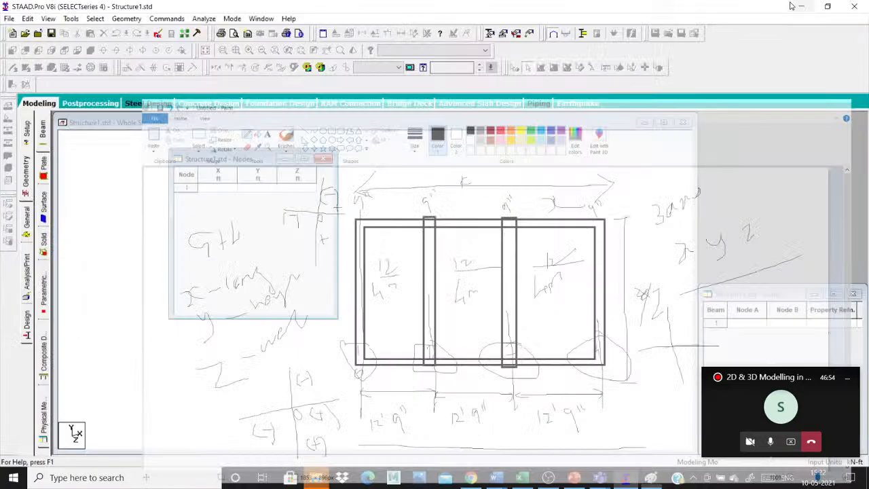
Step: Enter node 1 in the Nodes table with X 0, Y 0 and Z 0
{"action": "left_click", "coordinate": [235, 199]}
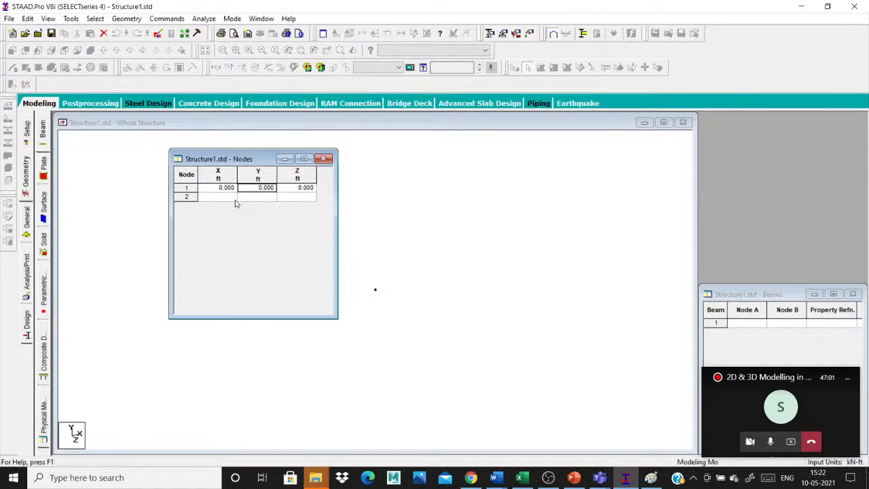
{"action": "key", "text": "Tab"}
{"action": "left_click", "coordinate": [216, 197]}
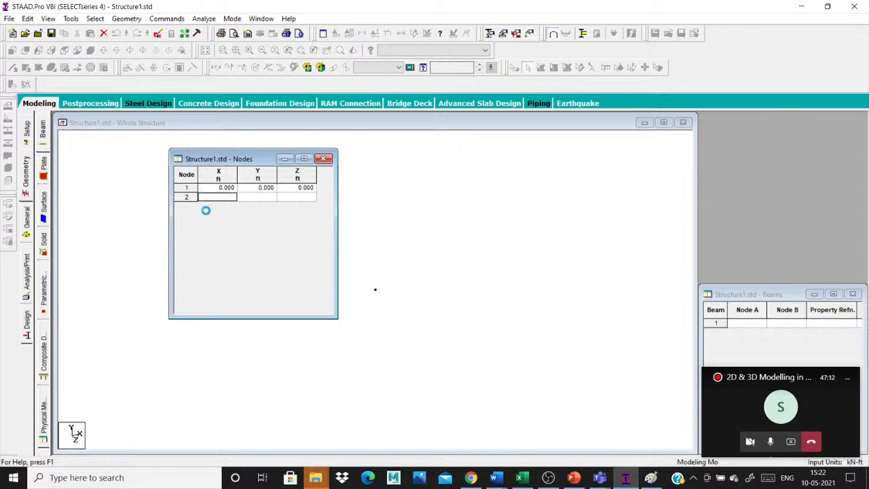
Step: Check the first bay's span on the Paint sketch and enter 12 ft as node 2's X coordinate in STAAD.Pro
{"action": "left_click", "coordinate": [651, 477]}
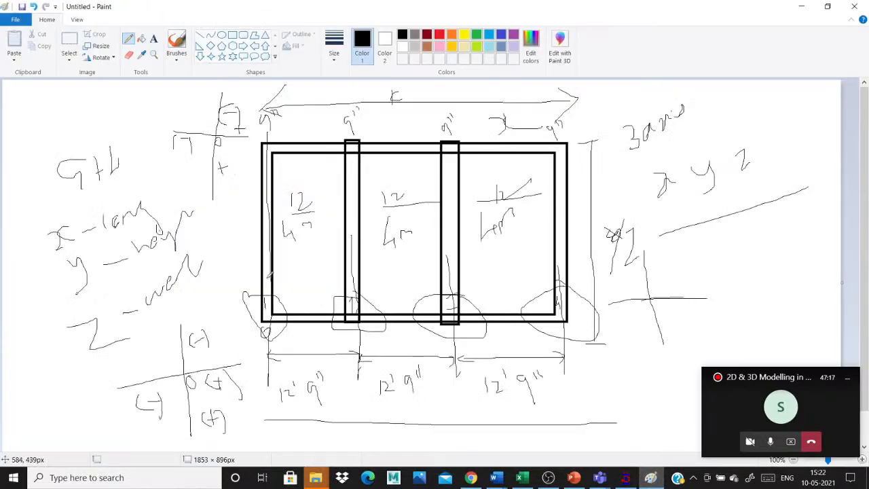
{"action": "left_click", "coordinate": [626, 478]}
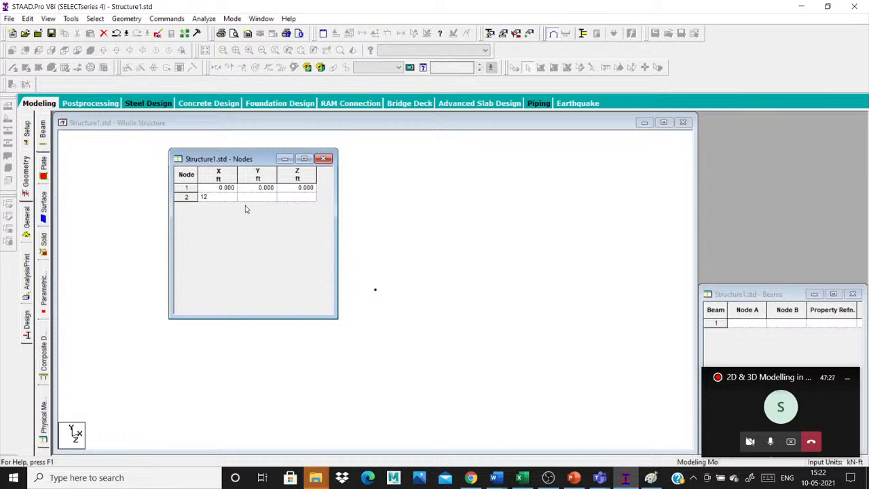
{"action": "key", "text": "Return"}
{"action": "left_click", "coordinate": [237, 197]}
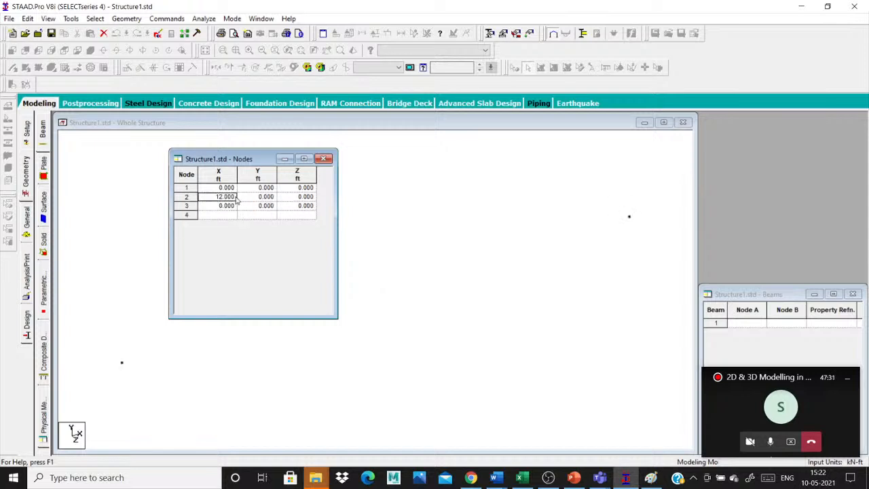
Step: Set node 2's X coordinate to 12.75 ft
{"action": "double_click", "coordinate": [236, 197]}
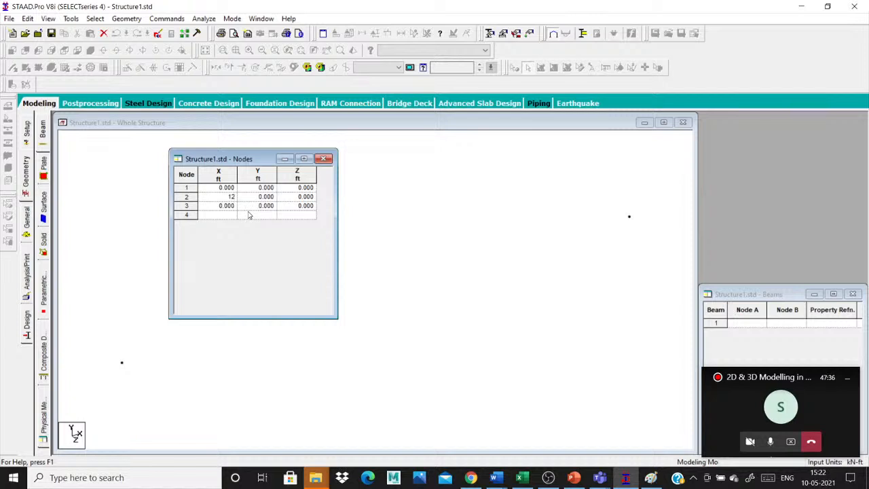
{"action": "type", "text": "."}
{"action": "key", "text": "BackSpace"}
{"action": "key", "text": "BackSpace"}
{"action": "type", "text": ".75"}
{"action": "left_click", "coordinate": [254, 209]}
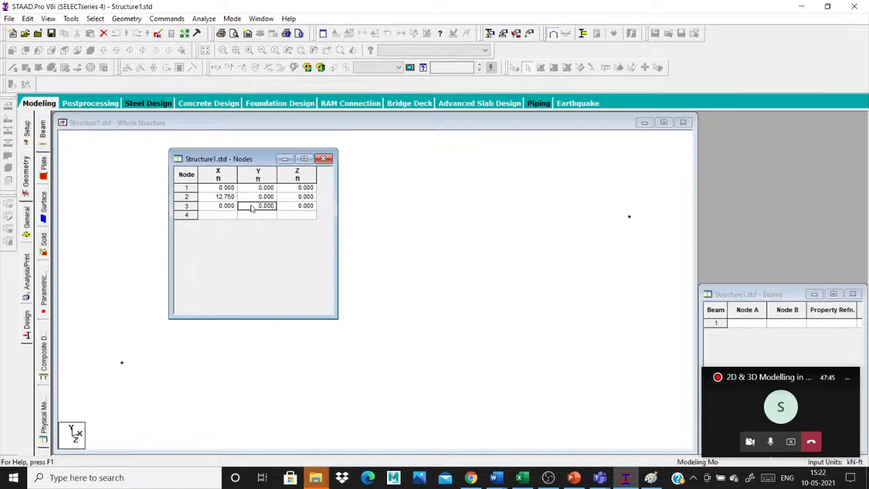
{"action": "double_click", "coordinate": [226, 197]}
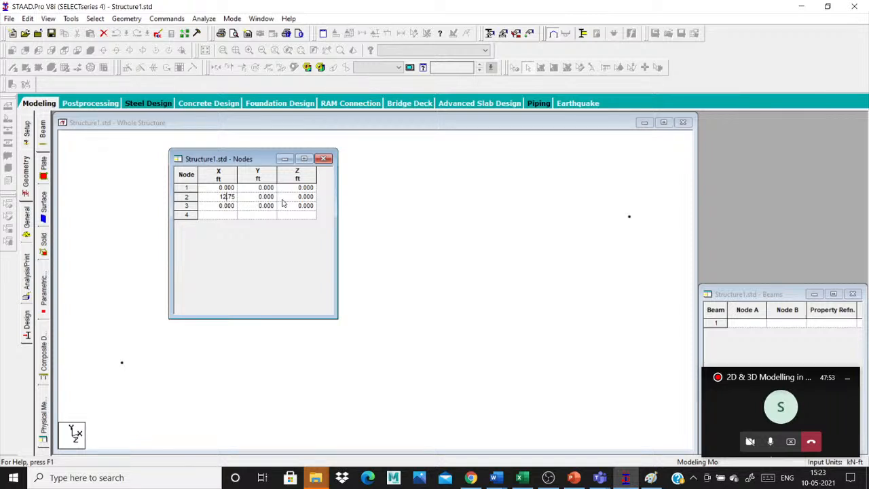
{"action": "left_click", "coordinate": [224, 208]}
{"action": "left_click", "coordinate": [267, 200]}
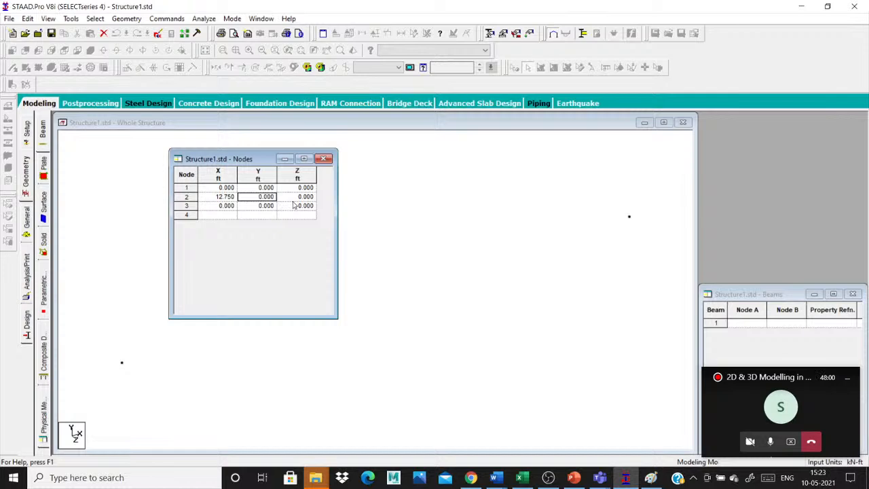
{"action": "left_click", "coordinate": [297, 197]}
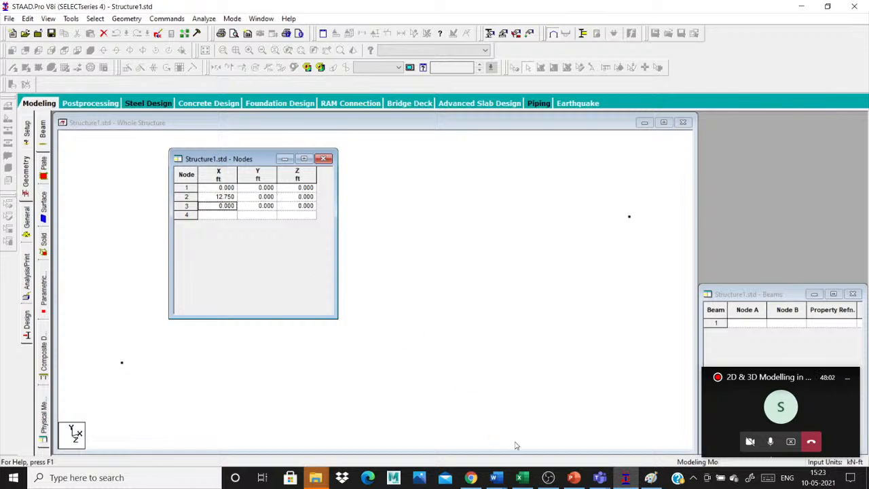
Step: Switch to Paint, handwrite (12' 9" + 12' 9") beneath the plan for the third column's position, and return to STAAD.Pro
{"action": "left_click", "coordinate": [650, 477]}
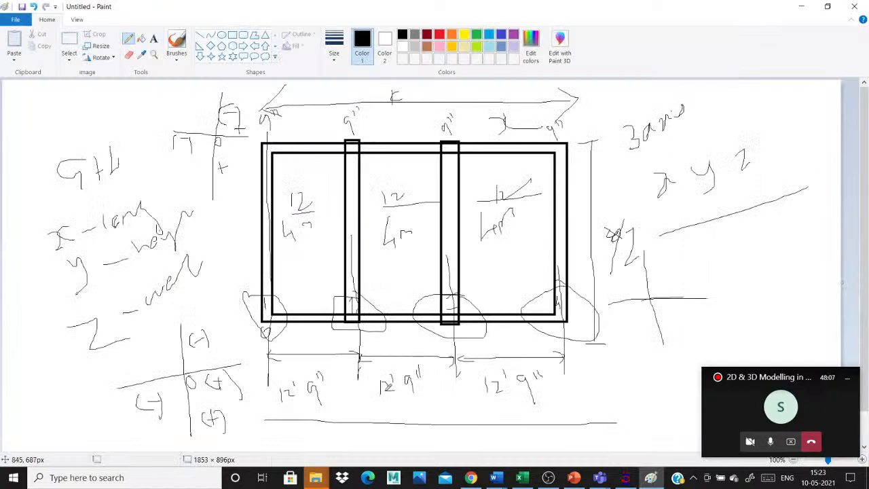
{"action": "mouse_move", "coordinate": [346, 410]}
{"action": "left_mouse_down"}
{"action": "mouse_move", "coordinate": [367, 446]}
{"action": "mouse_move", "coordinate": [379, 445]}
{"action": "left_mouse_up"}
{"action": "mouse_move", "coordinate": [384, 436]}
{"action": "left_mouse_down"}
{"action": "mouse_move", "coordinate": [426, 445]}
{"action": "mouse_move", "coordinate": [443, 424]}
{"action": "left_mouse_up"}
{"action": "mouse_move", "coordinate": [442, 434]}
{"action": "left_mouse_down"}
{"action": "mouse_move", "coordinate": [447, 427]}
{"action": "mouse_move", "coordinate": [462, 444]}
{"action": "left_mouse_up"}
{"action": "mouse_move", "coordinate": [447, 441]}
{"action": "left_mouse_down"}
{"action": "mouse_move", "coordinate": [466, 434]}
{"action": "mouse_move", "coordinate": [490, 441]}
{"action": "left_mouse_up"}
{"action": "left_click_drag", "start_coordinate": [508, 407], "coordinate": [533, 423]}
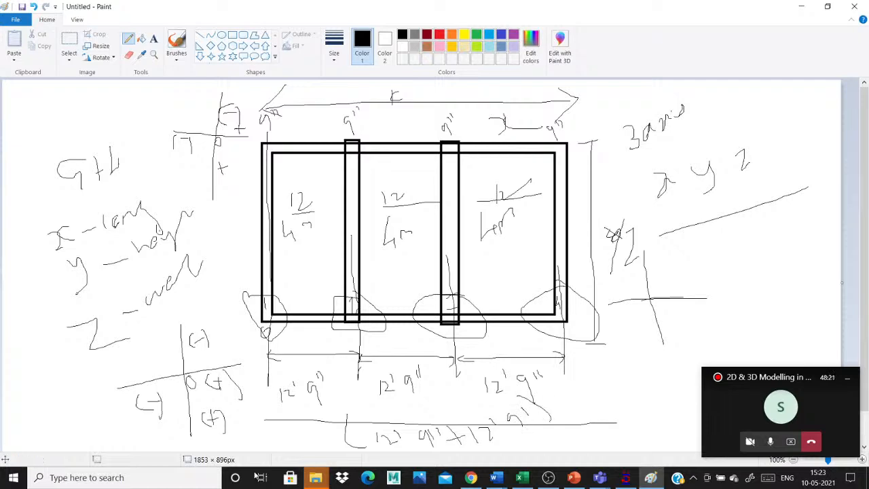
{"action": "left_click", "coordinate": [795, 8]}
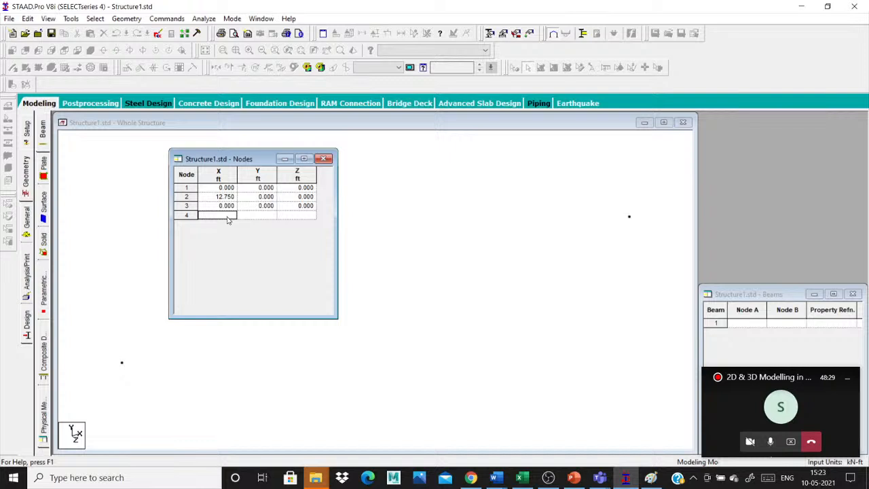
Step: Open Calculator and divide 9 by 12 to convert 9 inches to feet
{"action": "left_click", "coordinate": [129, 479]}
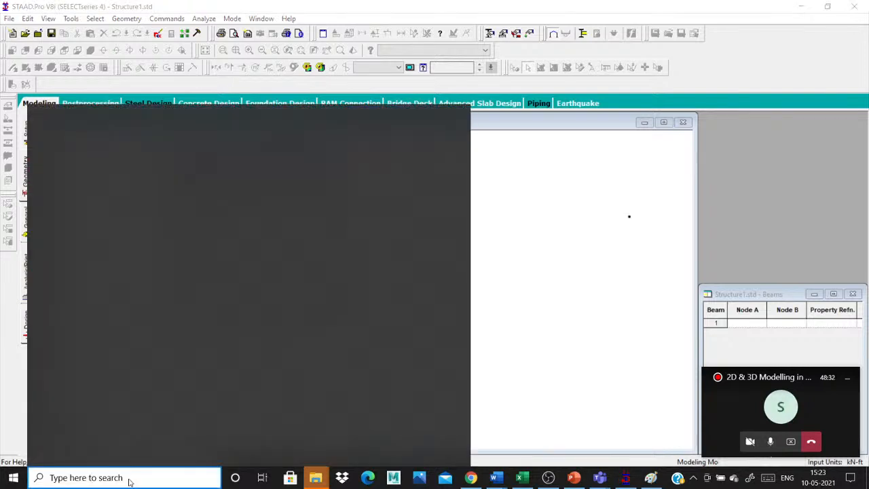
{"action": "type", "text": "CA"}
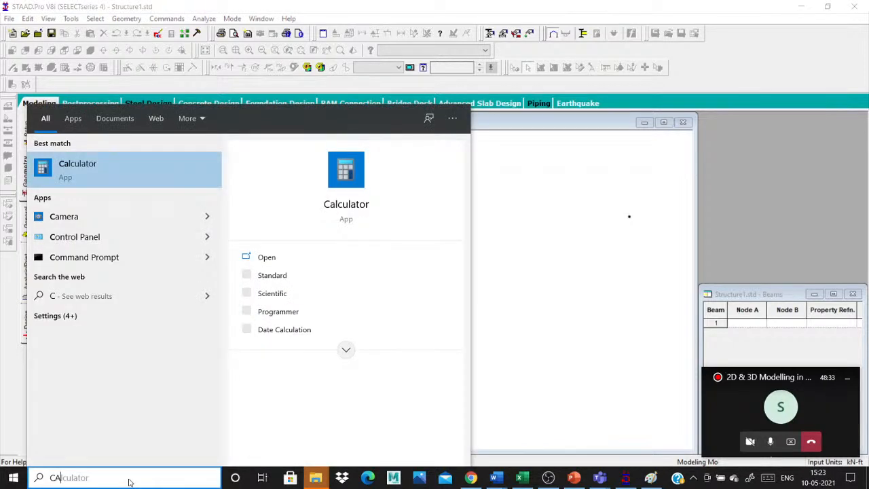
{"action": "left_click", "coordinate": [83, 163]}
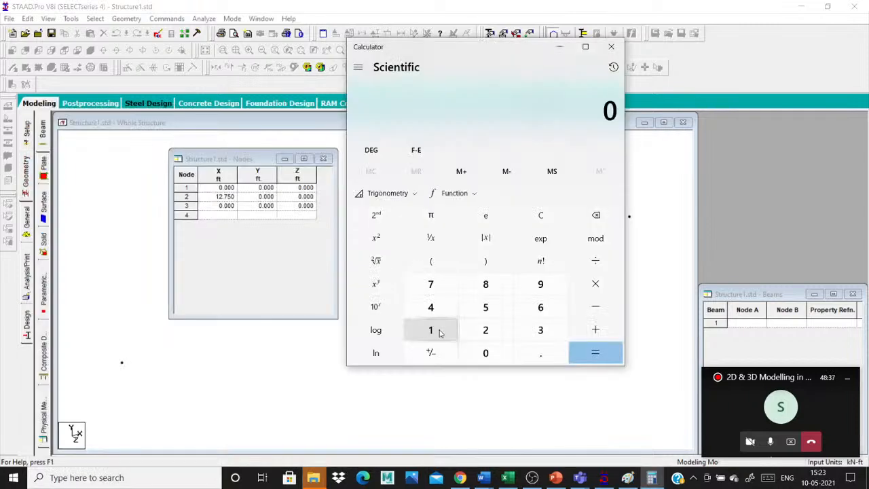
{"action": "left_click", "coordinate": [541, 284]}
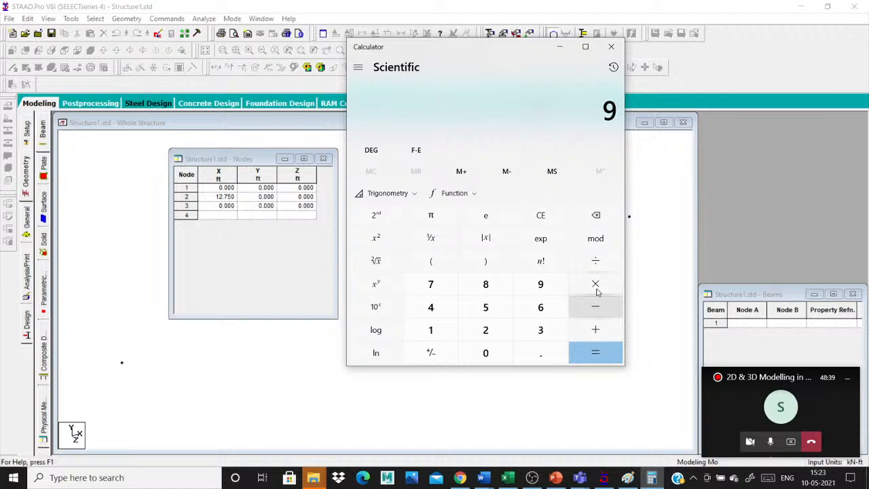
{"action": "left_click", "coordinate": [595, 284]}
{"action": "type", "text": "12"}
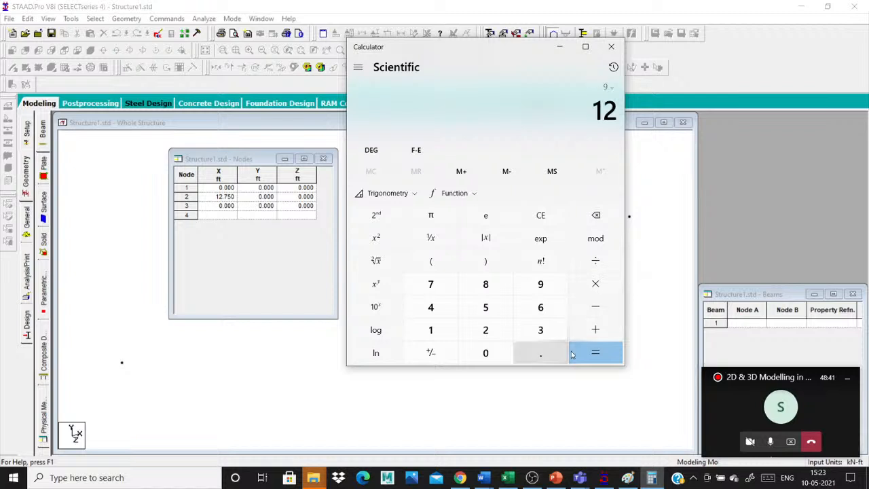
{"action": "left_click", "coordinate": [573, 353]}
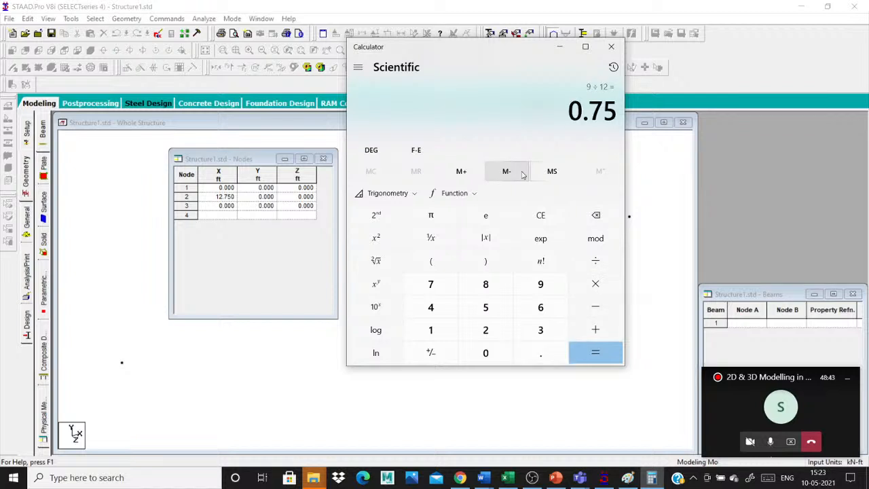
Step: Clear the calculation, add 12.75 and 12.75 for the third column's position, and close Calculator
{"action": "left_click", "coordinate": [520, 216]}
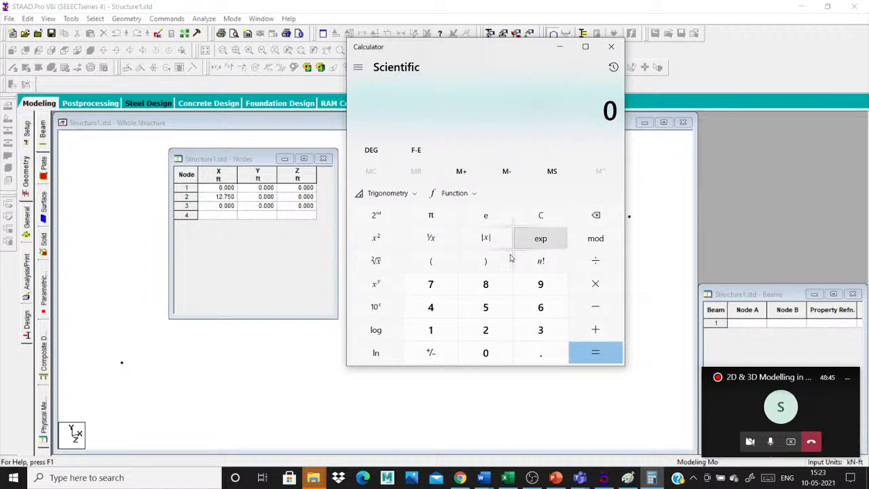
{"action": "type", "text": "12"}
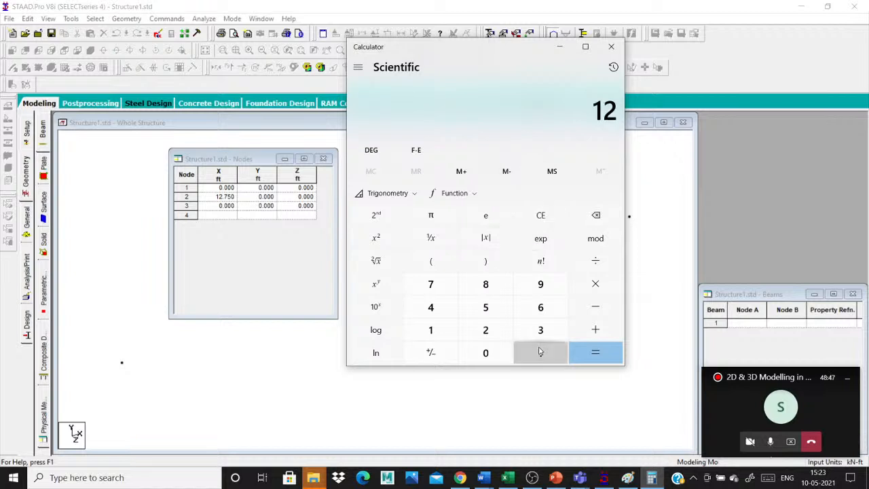
{"action": "left_click", "coordinate": [540, 351]}
{"action": "type", "text": "75"}
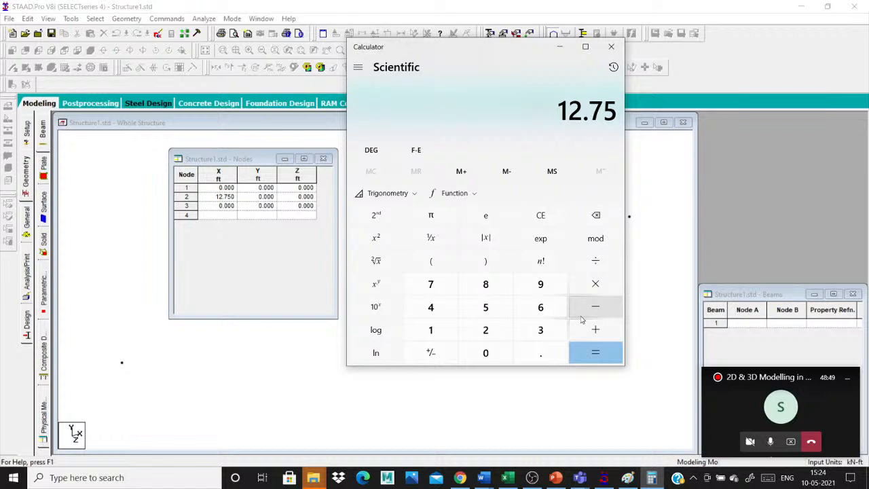
{"action": "left_click", "coordinate": [591, 331]}
{"action": "type", "text": "1"}
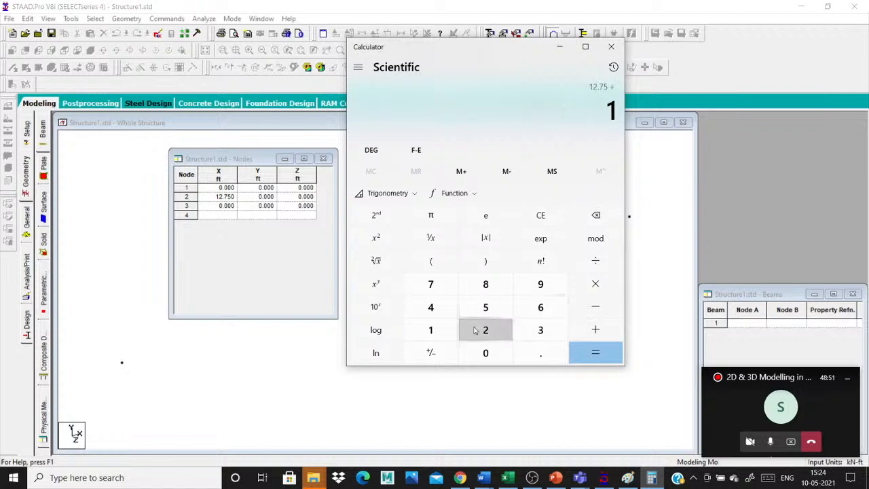
{"action": "type", "text": "2.75"}
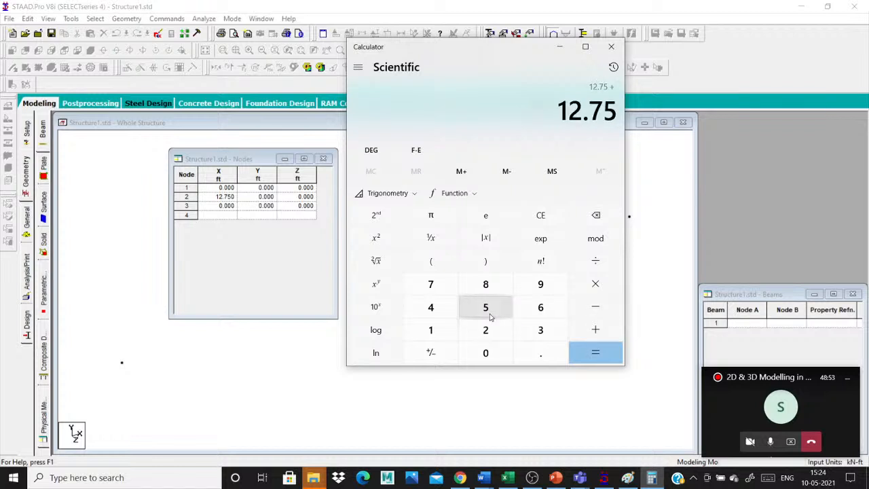
{"action": "key", "text": "Return"}
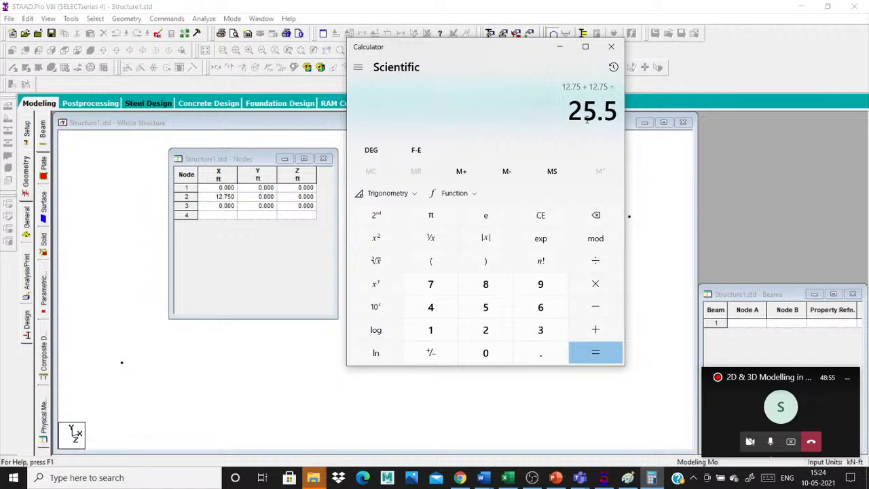
{"action": "left_click", "coordinate": [611, 47]}
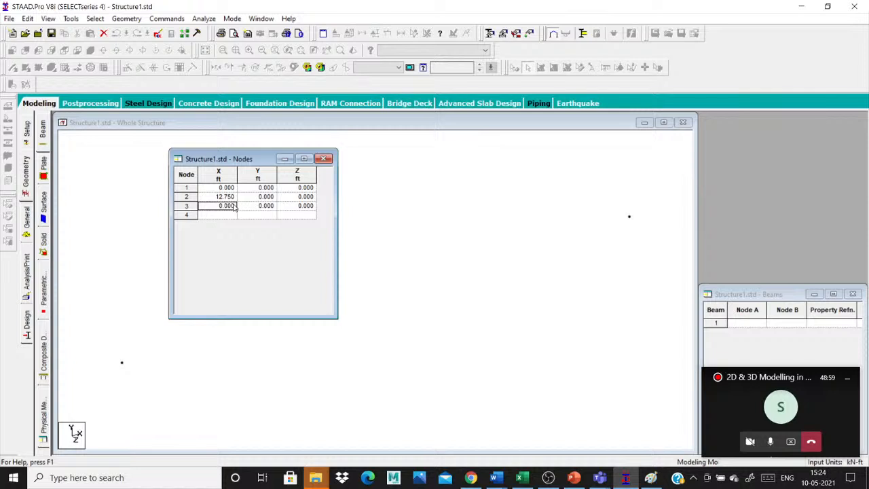
Step: Set node 3's X coordinate to 25.5 ft in the Nodes table, keeping Y and Z at 0
{"action": "double_click", "coordinate": [231, 206]}
{"action": "key", "text": "BackSpace"}
{"action": "type", "text": "25."}
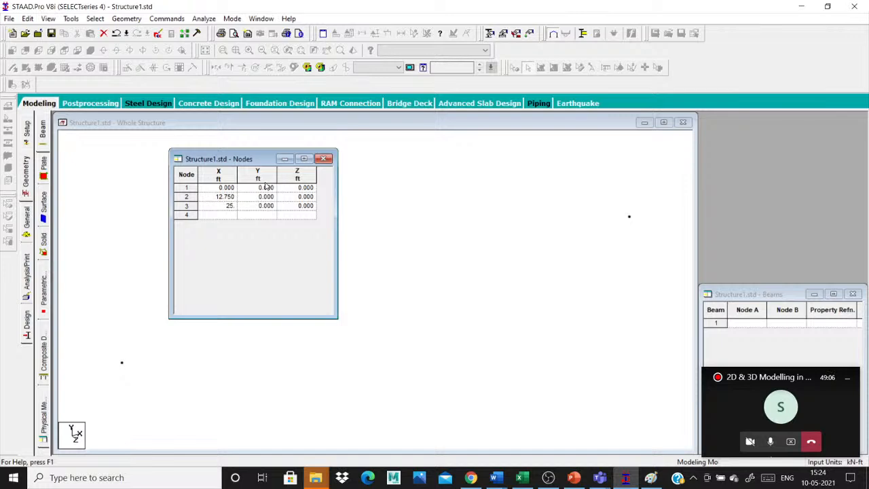
{"action": "type", "text": "5"}
{"action": "key", "text": "Tab"}
{"action": "key", "text": "Tab"}
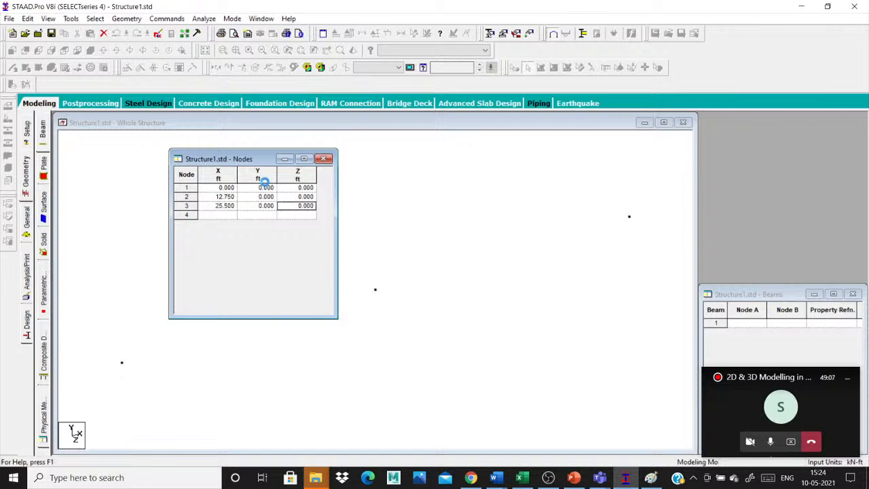
{"action": "key", "text": "Tab"}
Step: Switch to Paint and handwrite 25 above the middle bay's dimension line, undoing the stray stroke
{"action": "left_click", "coordinate": [652, 477]}
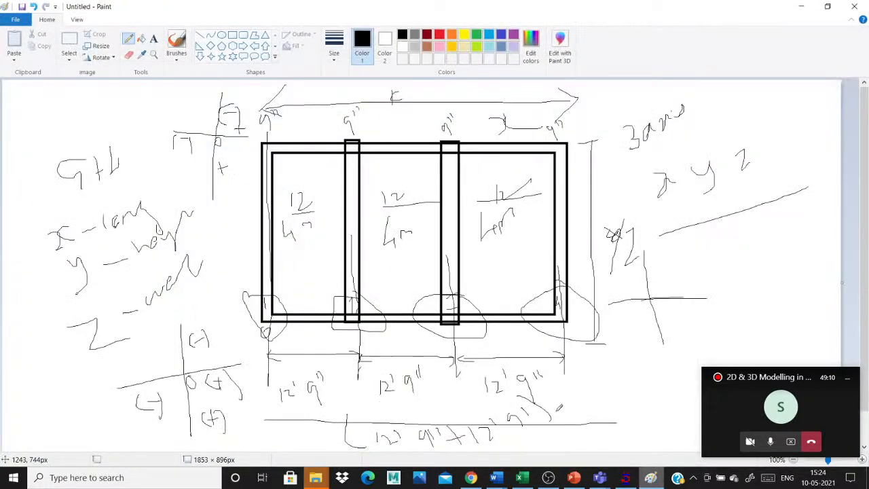
{"action": "mouse_move", "coordinate": [399, 346]}
{"action": "left_mouse_down"}
{"action": "mouse_move", "coordinate": [411, 355]}
{"action": "mouse_move", "coordinate": [418, 349]}
{"action": "left_mouse_up"}
{"action": "key", "text": "ctrl+z"}
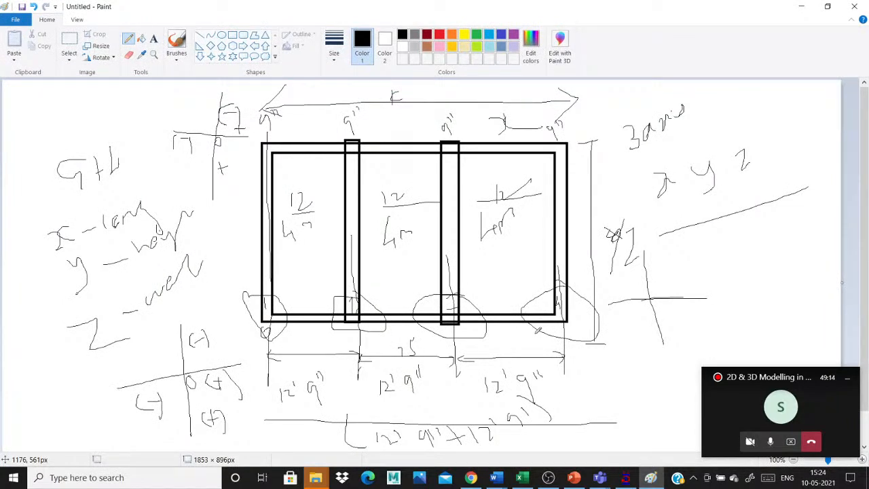
Step: Handwrite (12' 9" + 12' 9" + 12' 9") beside the plan, beneath the x y z note, for the fourth column's position
{"action": "left_click_drag", "start_coordinate": [690, 243], "coordinate": [692, 282]}
{"action": "mouse_move", "coordinate": [705, 262]}
{"action": "left_mouse_down"}
{"action": "mouse_move", "coordinate": [717, 275]}
{"action": "mouse_move", "coordinate": [746, 249]}
{"action": "left_mouse_up"}
{"action": "left_click_drag", "start_coordinate": [760, 236], "coordinate": [769, 246]}
{"action": "left_click_drag", "start_coordinate": [761, 245], "coordinate": [786, 232]}
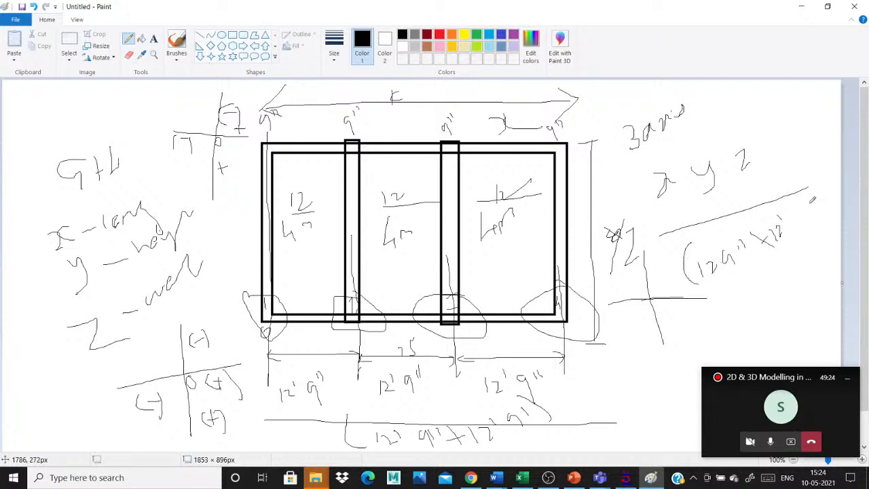
{"action": "left_click_drag", "start_coordinate": [802, 210], "coordinate": [805, 224]}
{"action": "left_click_drag", "start_coordinate": [807, 205], "coordinate": [809, 211]}
{"action": "left_click_drag", "start_coordinate": [812, 203], "coordinate": [813, 210]}
{"action": "mouse_move", "coordinate": [731, 295]}
{"action": "left_mouse_down"}
{"action": "mouse_move", "coordinate": [736, 308]}
{"action": "mouse_move", "coordinate": [738, 297]}
{"action": "mouse_move", "coordinate": [757, 303]}
{"action": "left_mouse_up"}
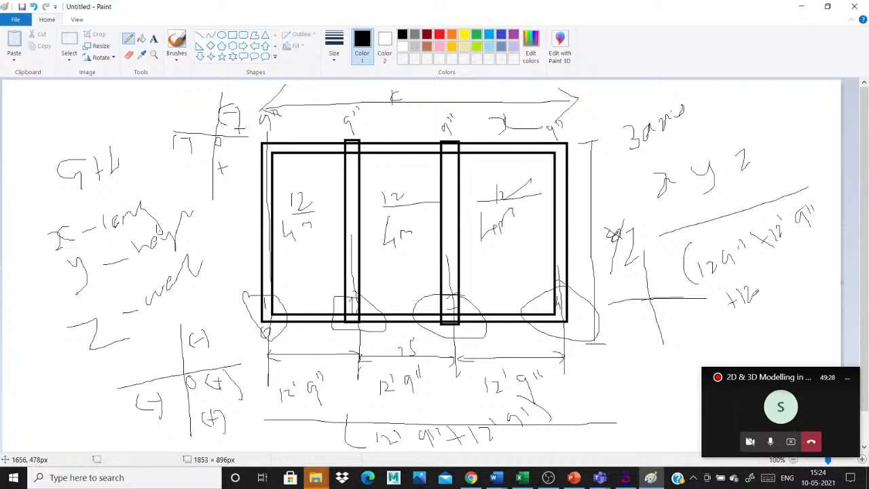
{"action": "left_click_drag", "start_coordinate": [750, 271], "coordinate": [751, 278]}
{"action": "mouse_move", "coordinate": [776, 272]}
{"action": "left_mouse_down"}
{"action": "mouse_move", "coordinate": [775, 282]}
{"action": "mouse_move", "coordinate": [782, 269]}
{"action": "left_mouse_up"}
{"action": "left_click_drag", "start_coordinate": [784, 261], "coordinate": [786, 271]}
{"action": "left_click_drag", "start_coordinate": [773, 242], "coordinate": [807, 288]}
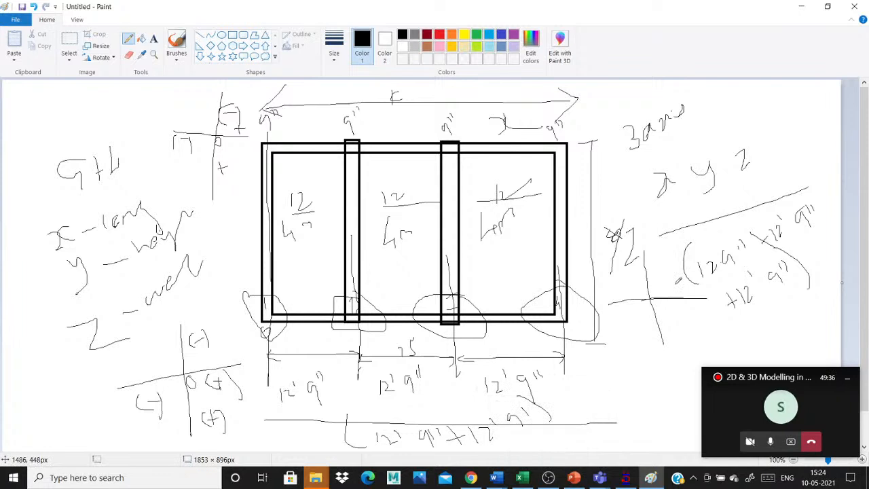
Step: Open Calculator and multiply the 12.75 ft span by 3 for the fourth column's position
{"action": "left_click", "coordinate": [110, 479]}
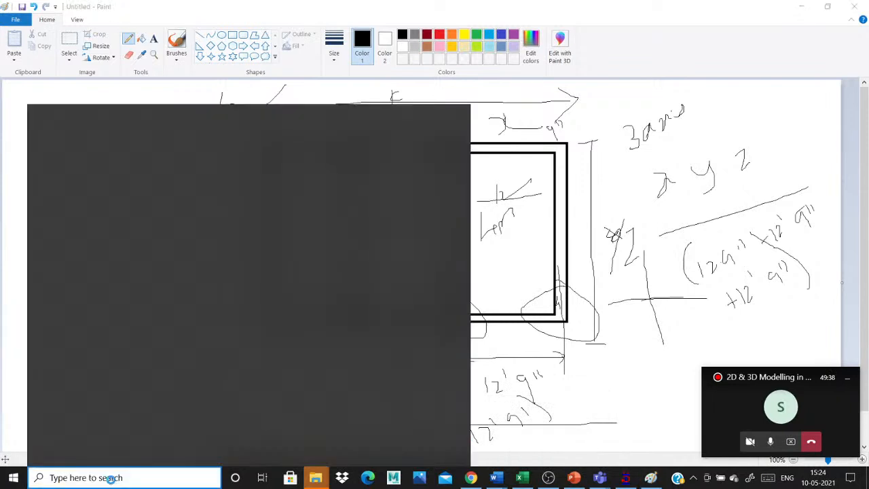
{"action": "type", "text": "CA"}
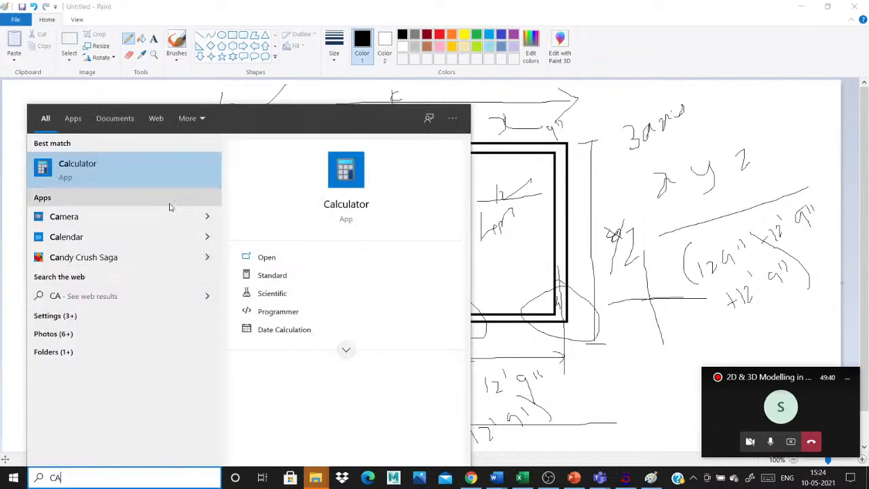
{"action": "left_click", "coordinate": [146, 175]}
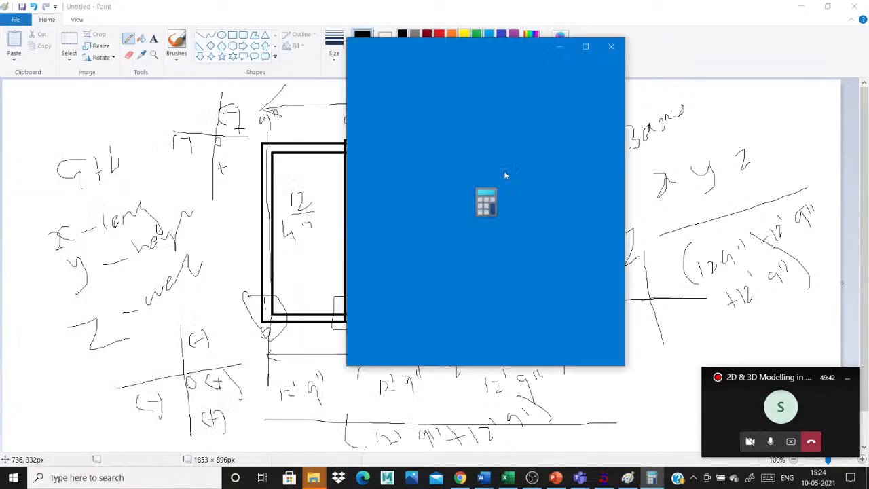
{"action": "type", "text": "12."}
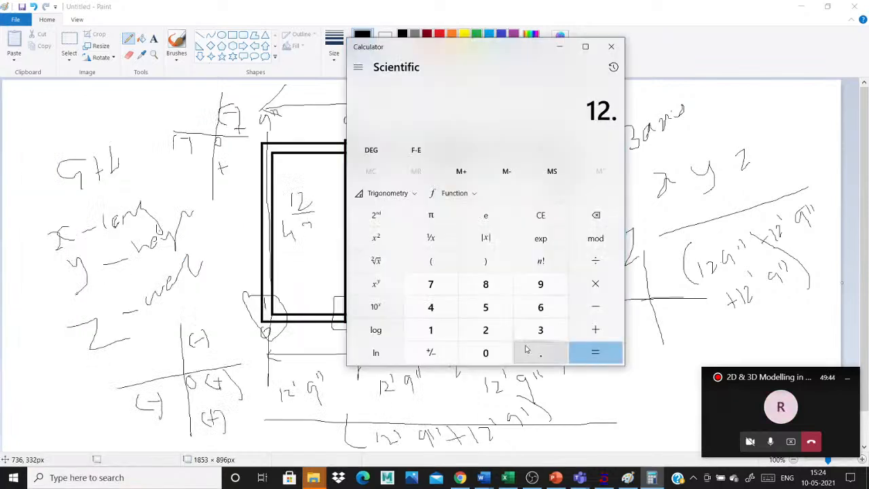
{"action": "left_click", "coordinate": [428, 284]}
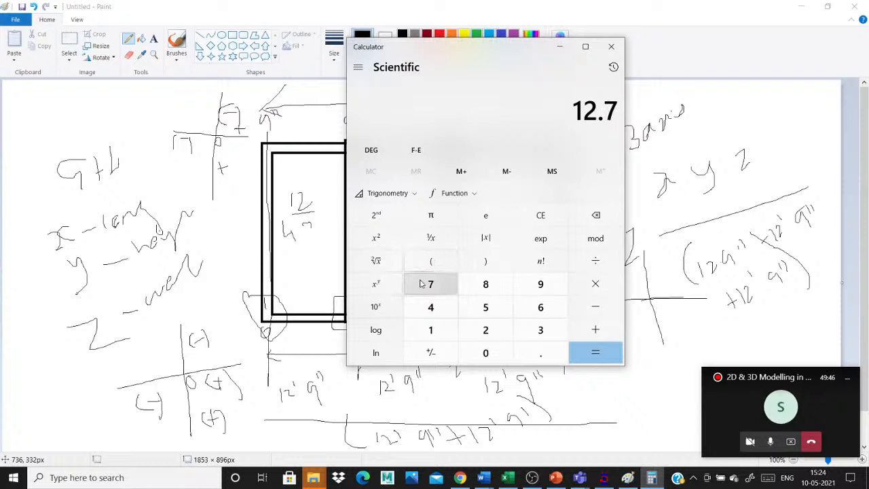
{"action": "type", "text": "5"}
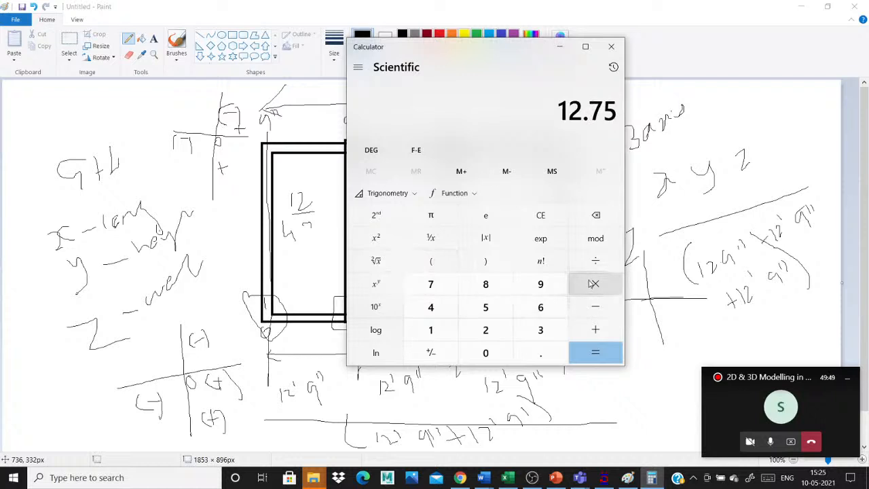
{"action": "left_click", "coordinate": [591, 284]}
{"action": "left_click", "coordinate": [550, 333]}
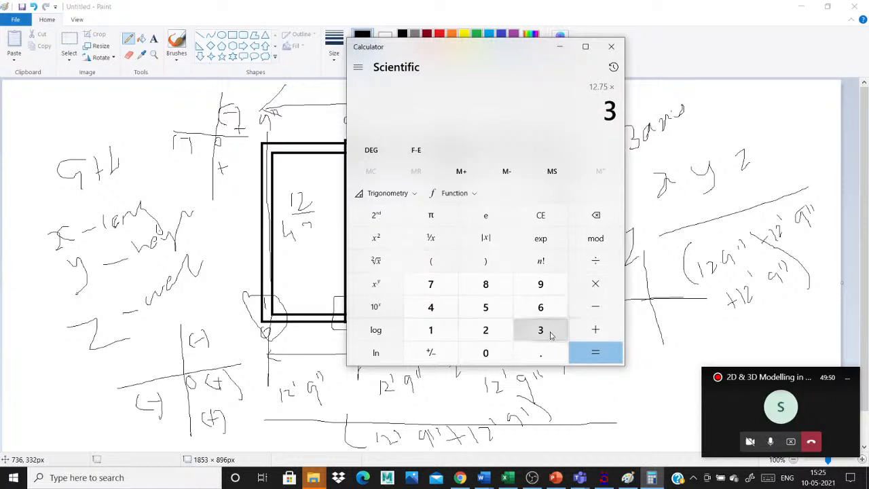
{"action": "left_click", "coordinate": [596, 353]}
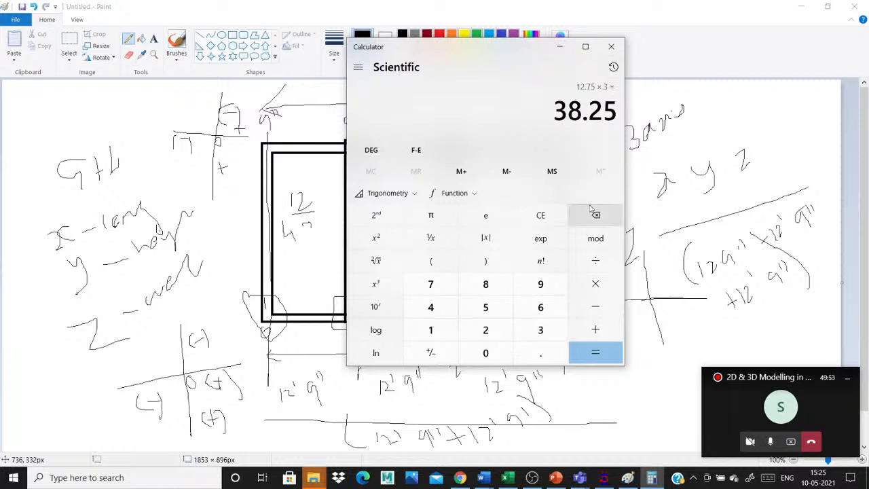
Step: Clear the calculator and add up the first two spans as 12.75 + 12 + 0.75
{"action": "left_click", "coordinate": [540, 214]}
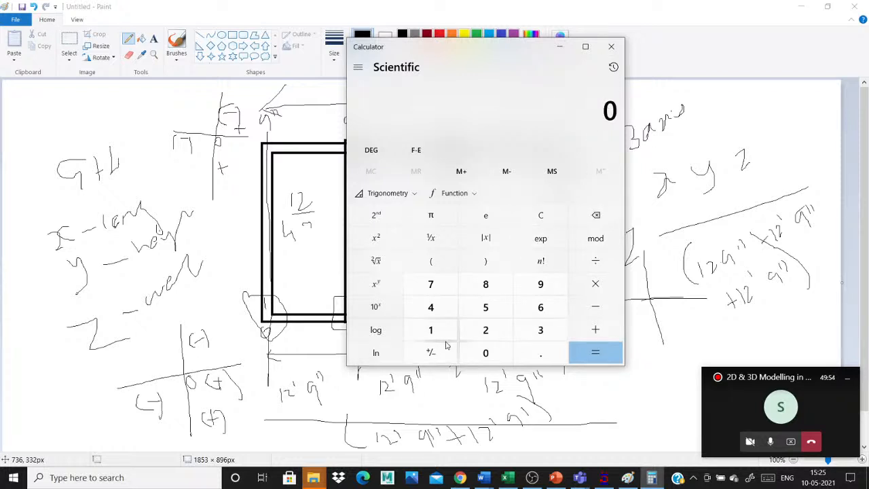
{"action": "type", "text": "12.75"}
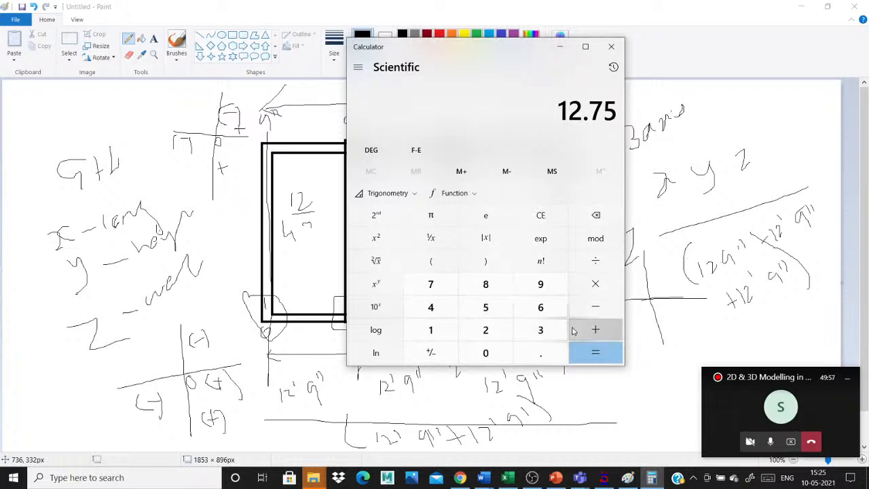
{"action": "left_click", "coordinate": [574, 330]}
{"action": "type", "text": "1"}
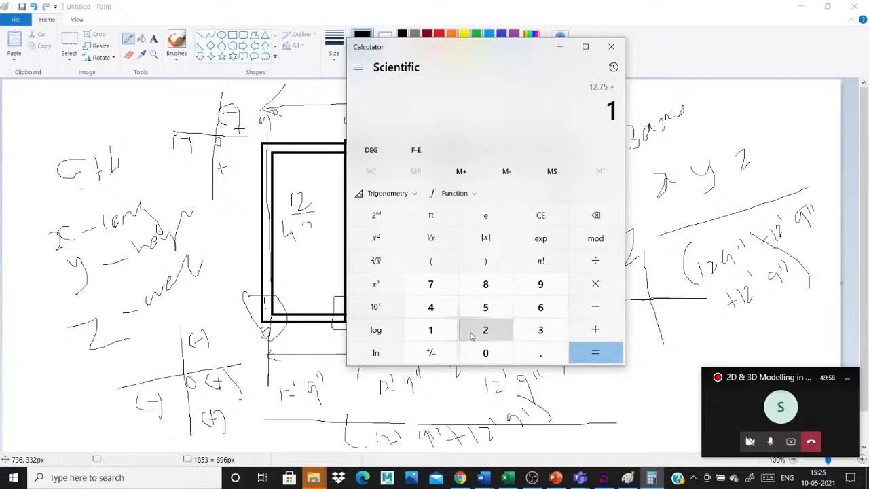
{"action": "left_click", "coordinate": [472, 332]}
{"action": "left_click", "coordinate": [595, 329]}
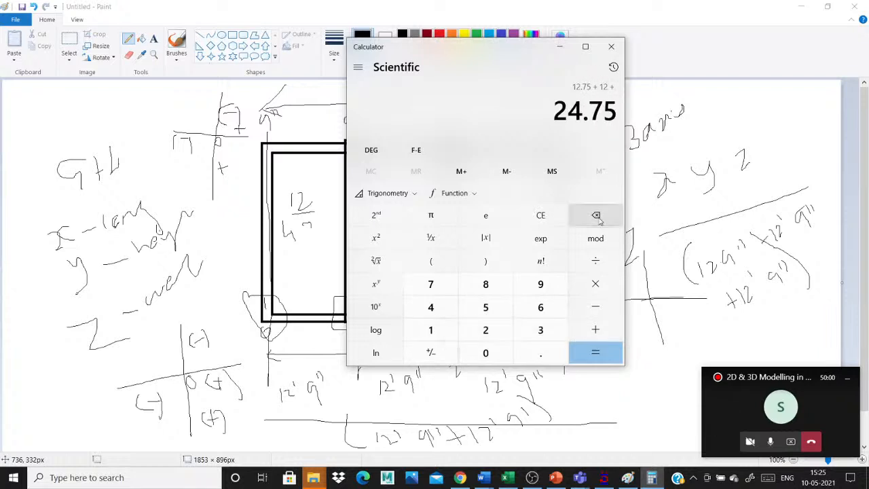
{"action": "left_click", "coordinate": [598, 217]}
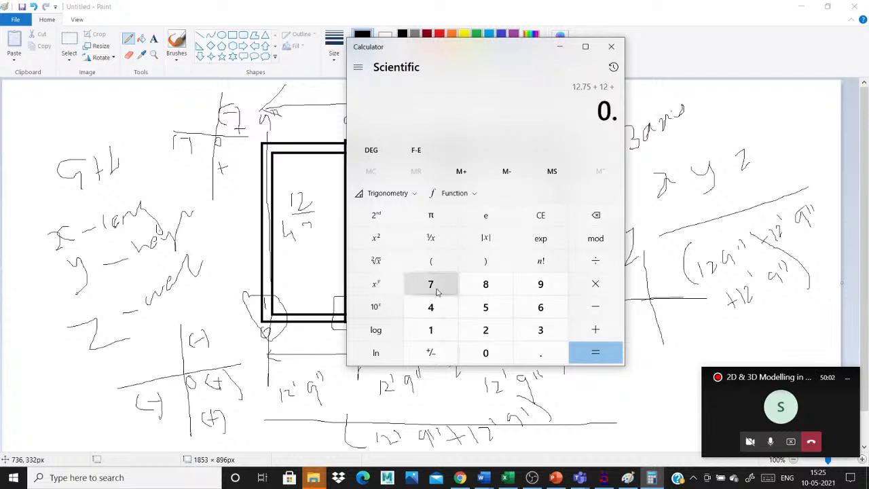
{"action": "left_click", "coordinate": [437, 292]}
{"action": "left_click", "coordinate": [484, 307]}
{"action": "left_click", "coordinate": [595, 330]}
Step: Add a third span of 12.75 to the running sum and move the calculator window clear of the plan's right-hand bays
{"action": "left_click", "coordinate": [441, 335]}
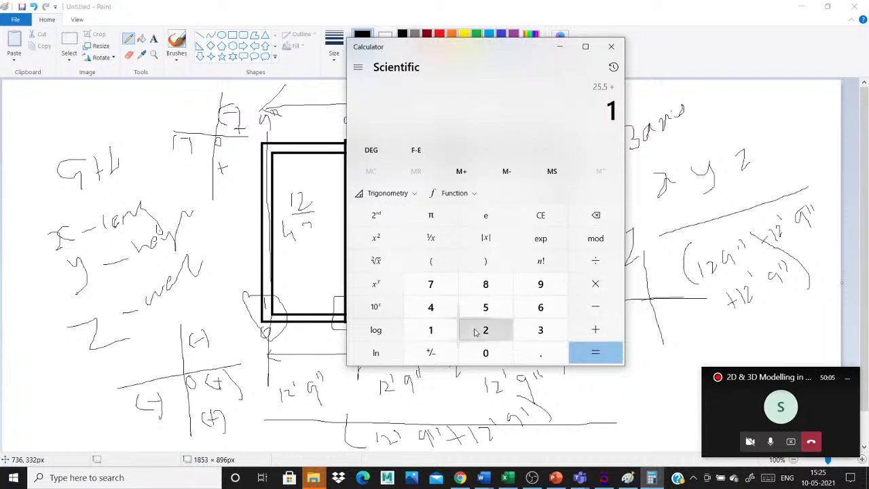
{"action": "left_click", "coordinate": [480, 332]}
{"action": "left_click", "coordinate": [538, 352]}
{"action": "left_click", "coordinate": [447, 291]}
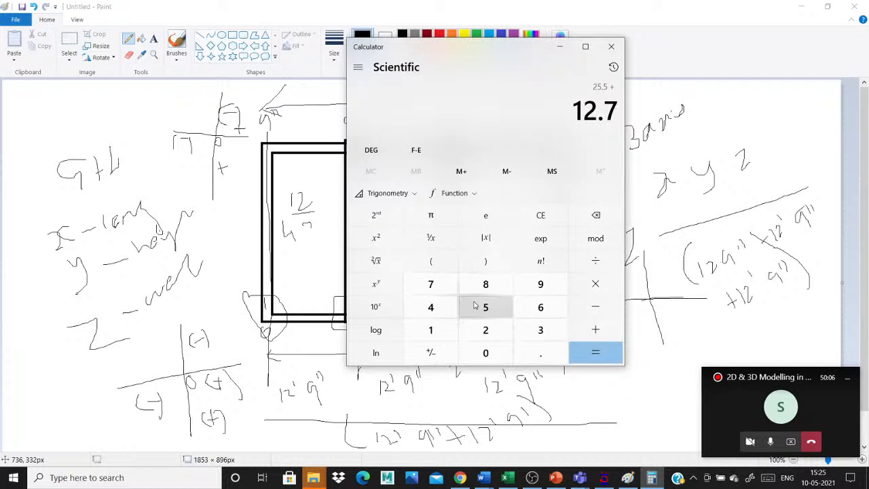
{"action": "left_click", "coordinate": [474, 306]}
{"action": "key", "text": "Return"}
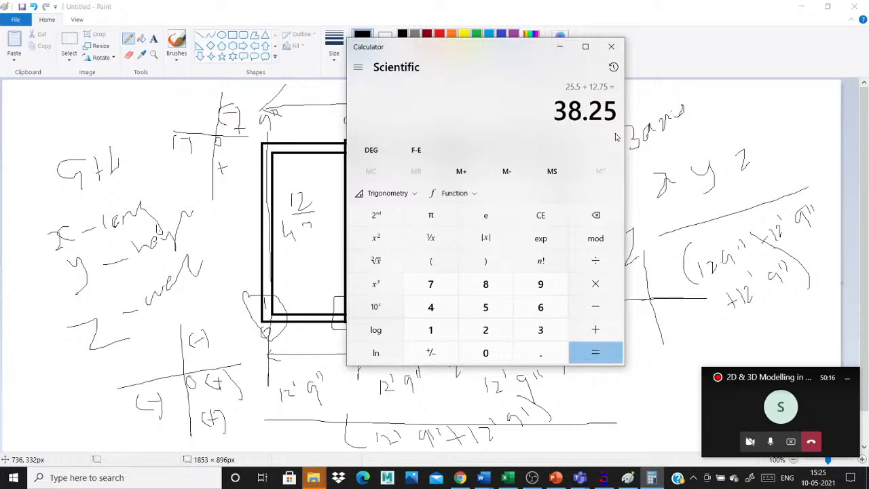
{"action": "left_click_drag", "start_coordinate": [526, 52], "coordinate": [233, 62]}
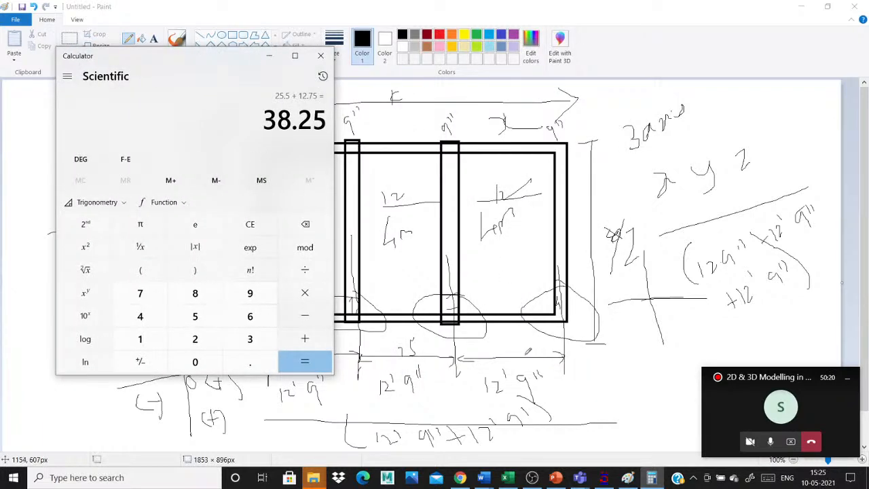
Step: Switch to STAAD.Pro and set node 4's X coordinate to 38.25 ft with Y and Z at 0, dismissing the save prompt
{"action": "left_click", "coordinate": [604, 478]}
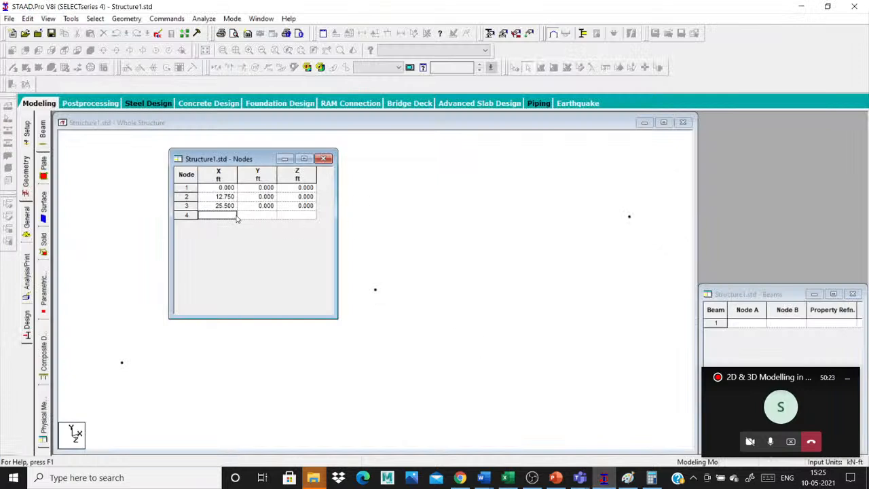
{"action": "type", "text": "3"}
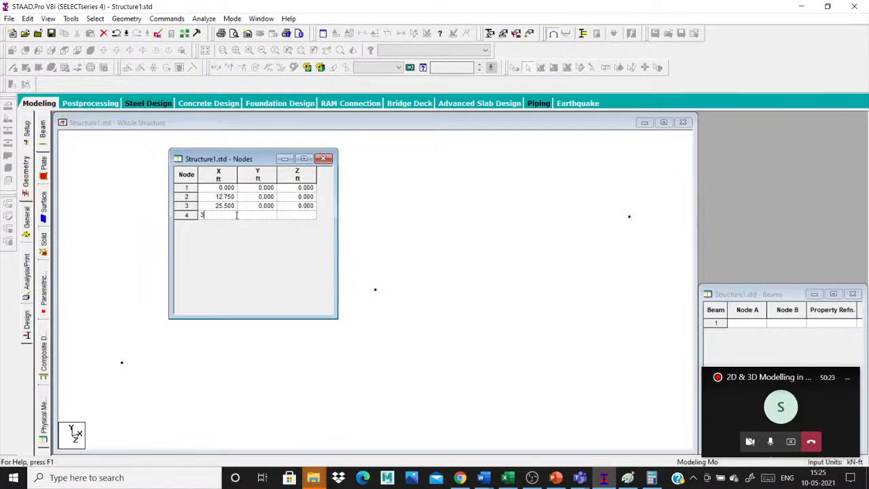
{"action": "type", "text": "8.25"}
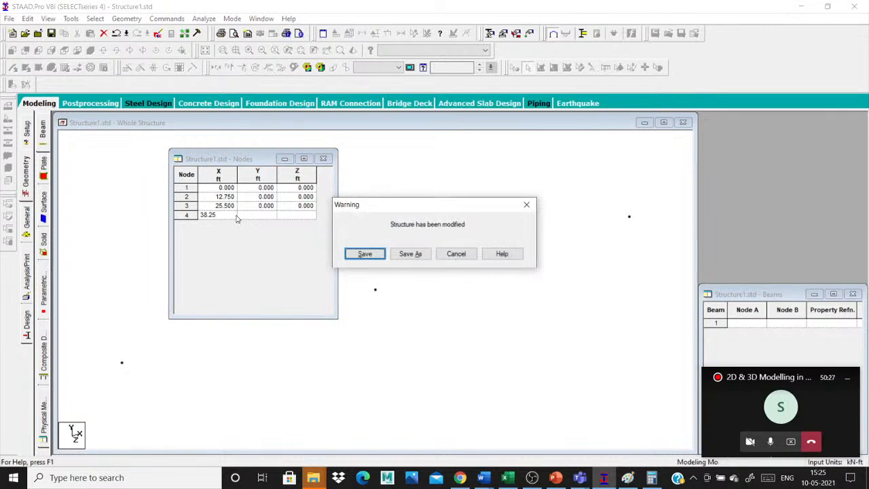
{"action": "key", "text": "Escape"}
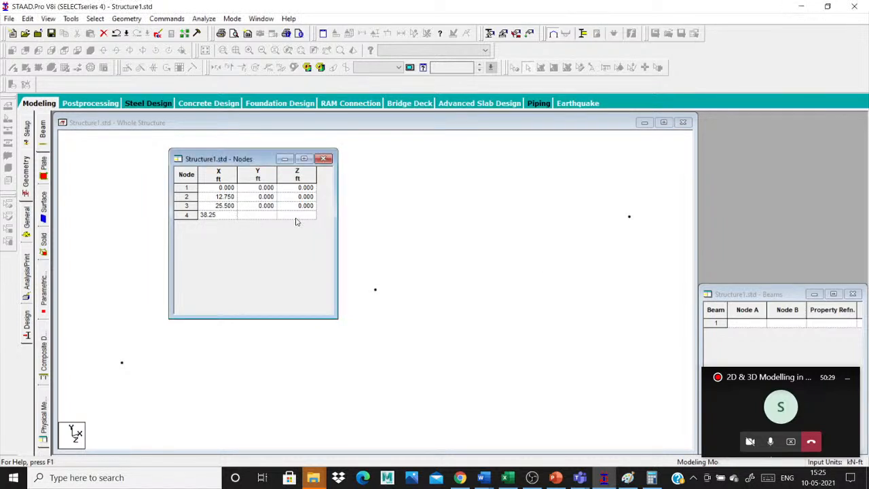
{"action": "key", "text": "Return"}
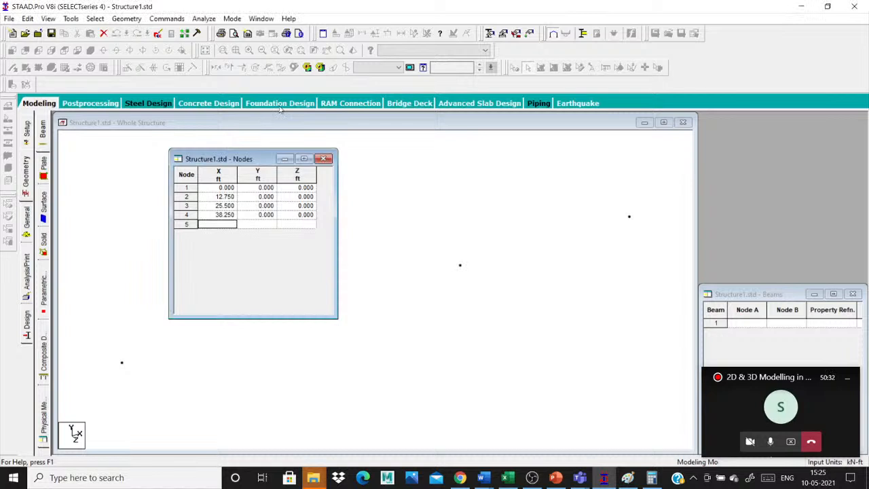
Step: Turn on the Node Numbers and Node Points labels for the whole structure view
{"action": "left_click", "coordinate": [367, 245]}
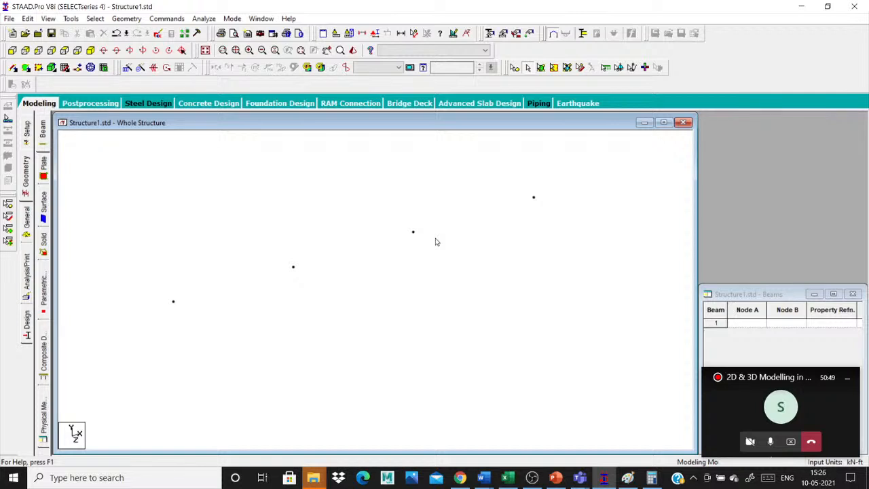
{"action": "right_click", "coordinate": [258, 221]}
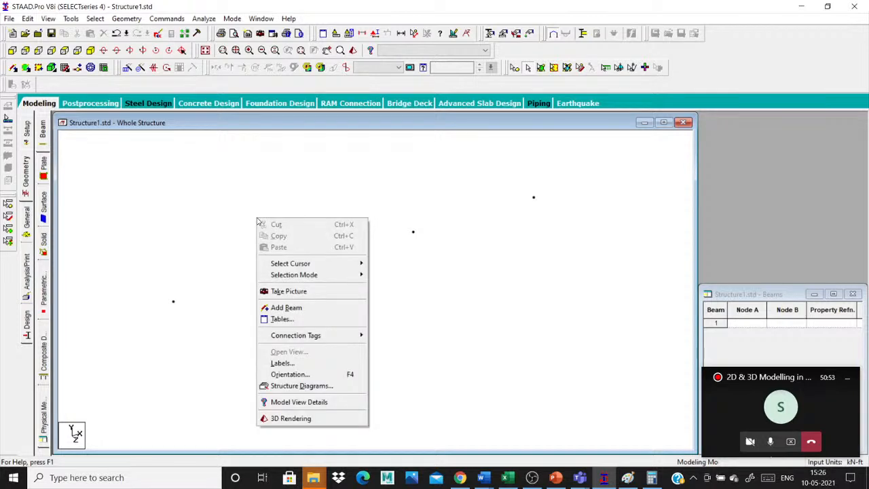
{"action": "left_click", "coordinate": [326, 363]}
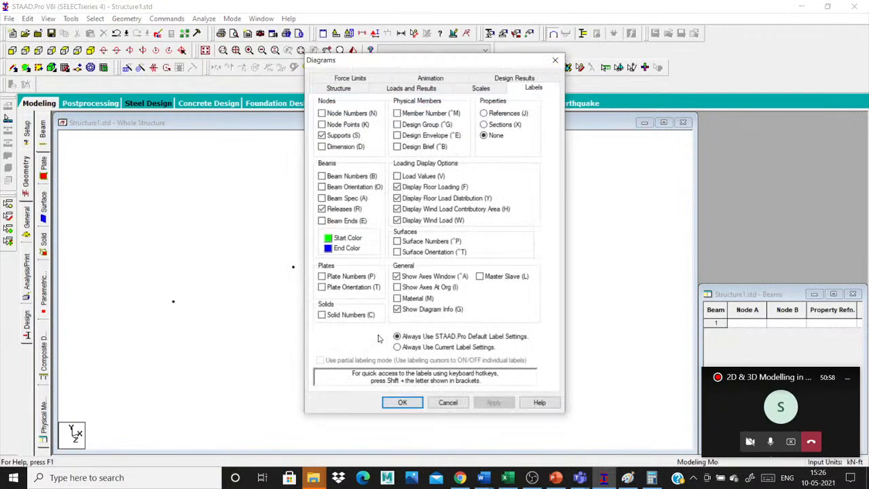
{"action": "left_click", "coordinate": [338, 125]}
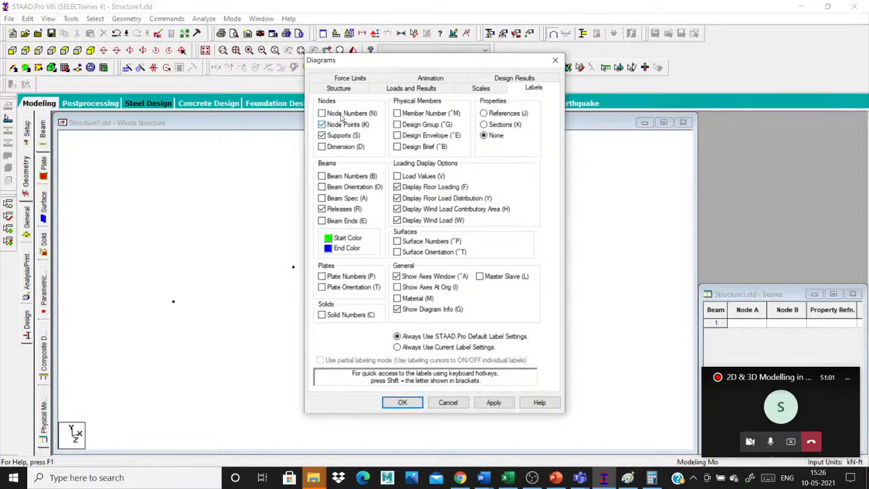
{"action": "left_click", "coordinate": [342, 116]}
{"action": "left_click", "coordinate": [402, 402]}
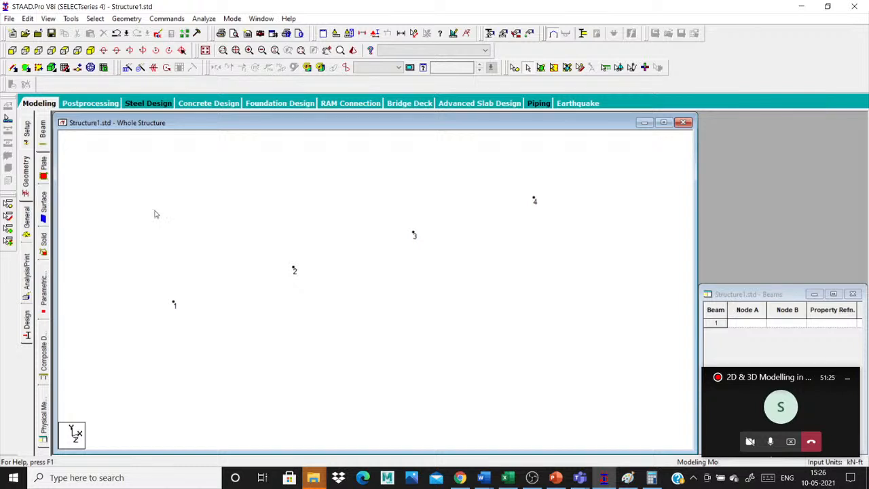
Step: Review the node label options in the diagram label settings without changing them
{"action": "right_click", "coordinate": [185, 227]}
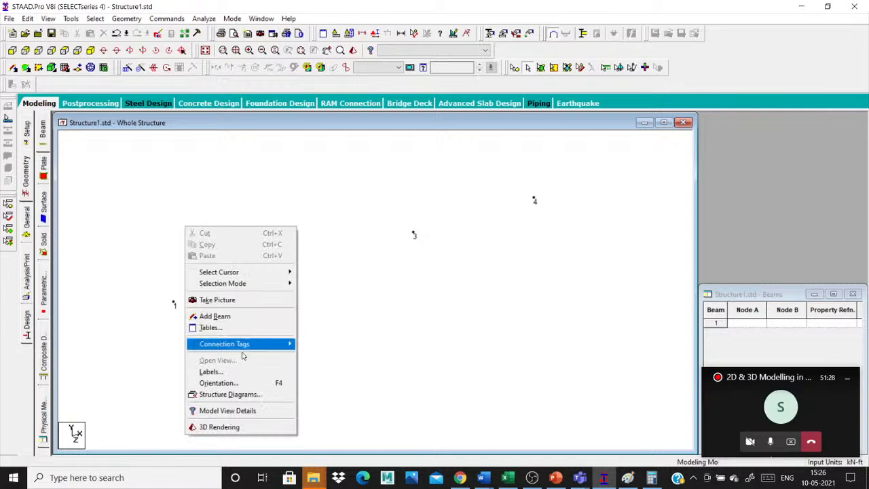
{"action": "left_click", "coordinate": [231, 371]}
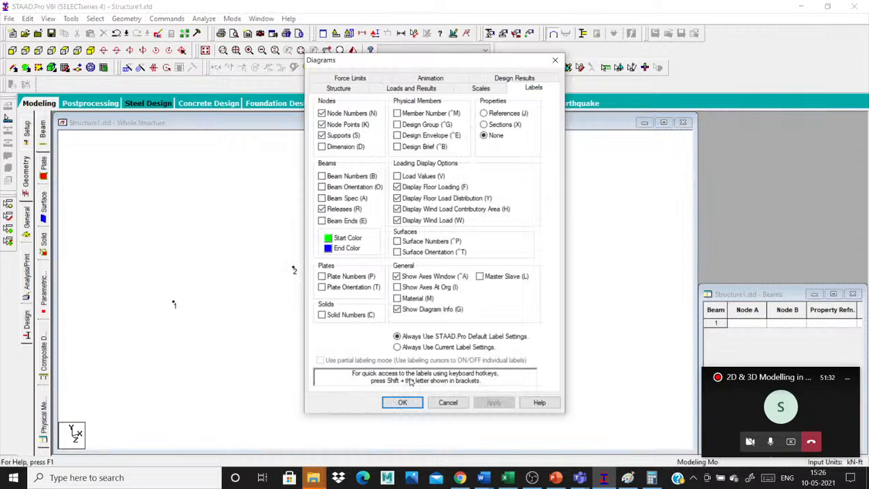
{"action": "left_click", "coordinate": [451, 403]}
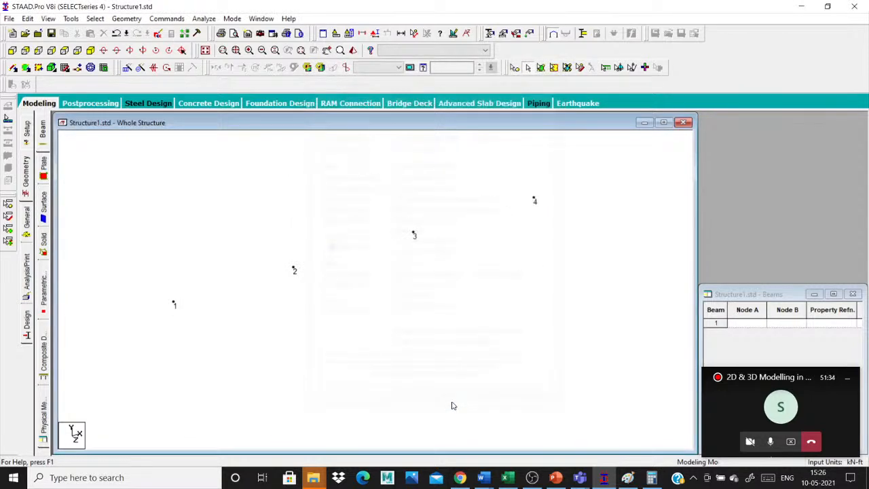
{"action": "scroll", "coordinate": [286, 308], "scroll_direction": "up", "scroll_amount": 2}
Step: Switch to Paint and start a new blank drawing without saving the plan sketch
{"action": "key", "text": "alt+Tab"}
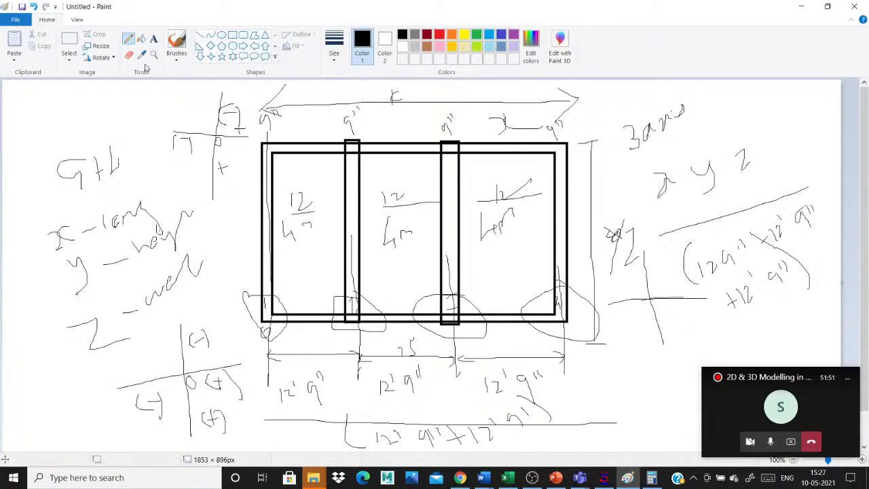
{"action": "left_click", "coordinate": [15, 19]}
{"action": "left_click", "coordinate": [27, 39]}
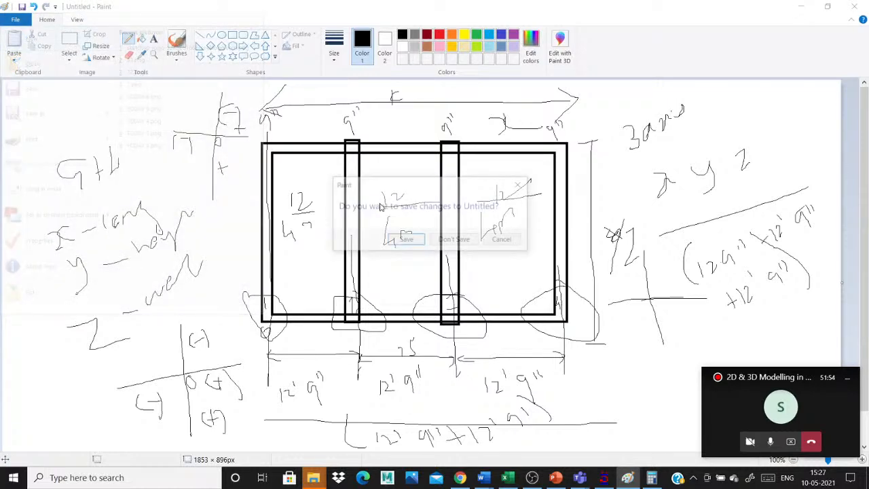
Step: Sketch a three-bay frame elevation with four columns, a roof beam and three floor beam lines across them
{"action": "left_click_drag", "start_coordinate": [284, 142], "coordinate": [304, 371]}
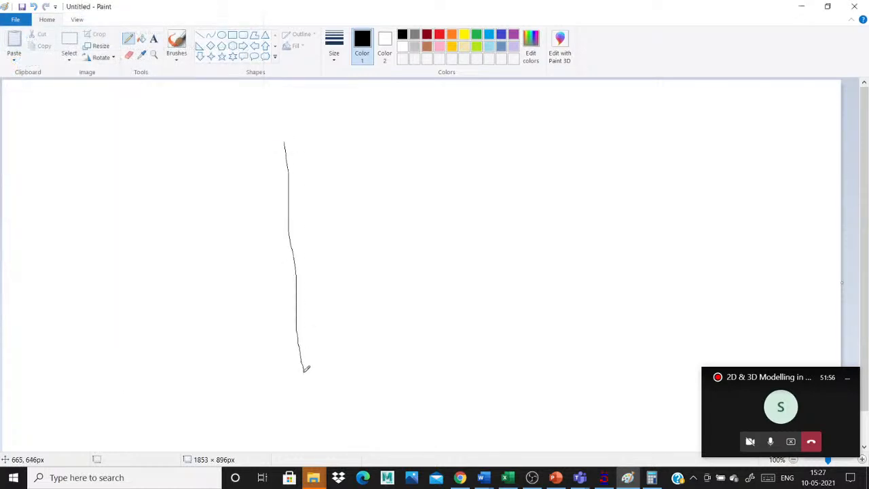
{"action": "mouse_move", "coordinate": [285, 143]}
{"action": "left_mouse_down"}
{"action": "mouse_move", "coordinate": [514, 146]}
{"action": "mouse_move", "coordinate": [545, 366]}
{"action": "left_mouse_up"}
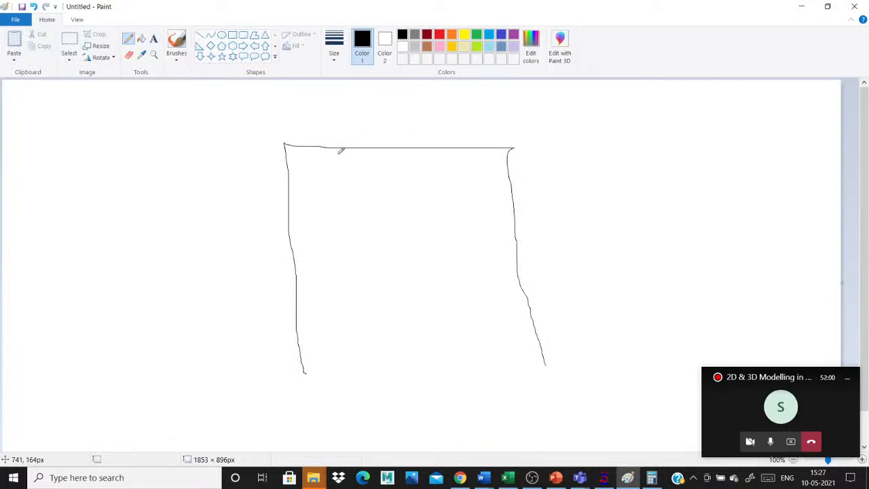
{"action": "left_click_drag", "start_coordinate": [348, 147], "coordinate": [370, 373]}
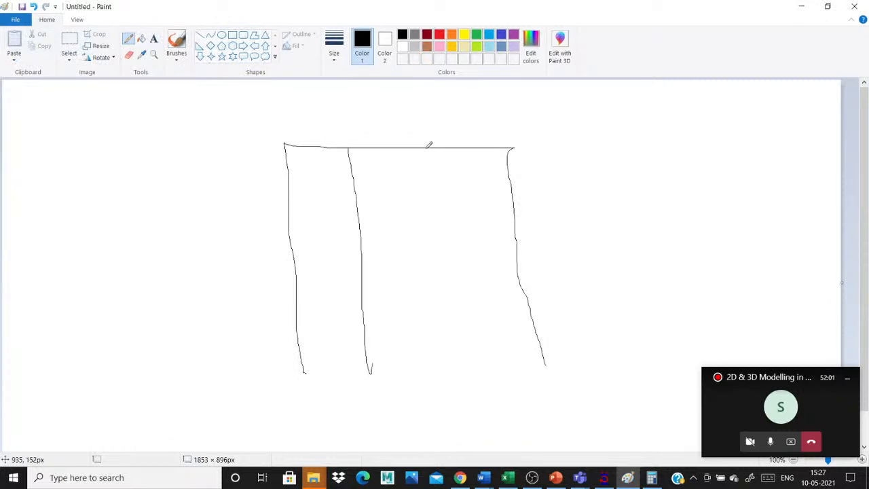
{"action": "left_click_drag", "start_coordinate": [426, 148], "coordinate": [455, 352]}
{"action": "left_click_drag", "start_coordinate": [290, 302], "coordinate": [529, 289]}
{"action": "left_click_drag", "start_coordinate": [285, 247], "coordinate": [514, 245]}
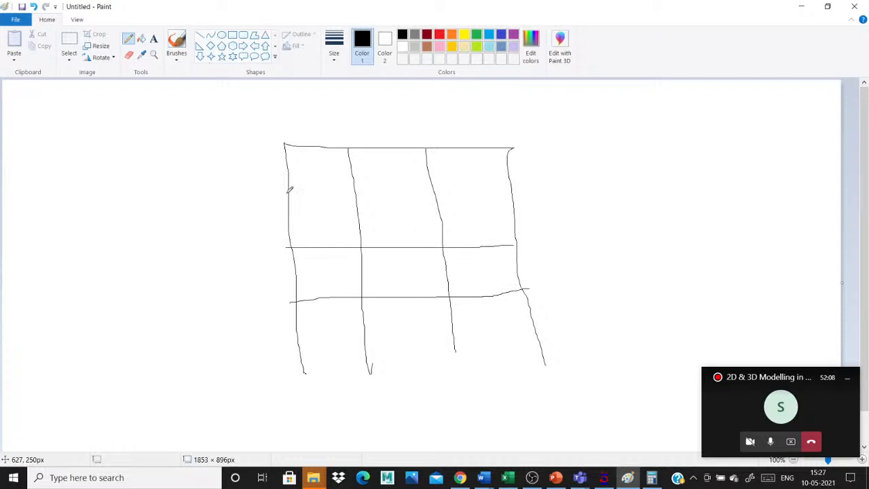
{"action": "left_click_drag", "start_coordinate": [287, 193], "coordinate": [509, 192]}
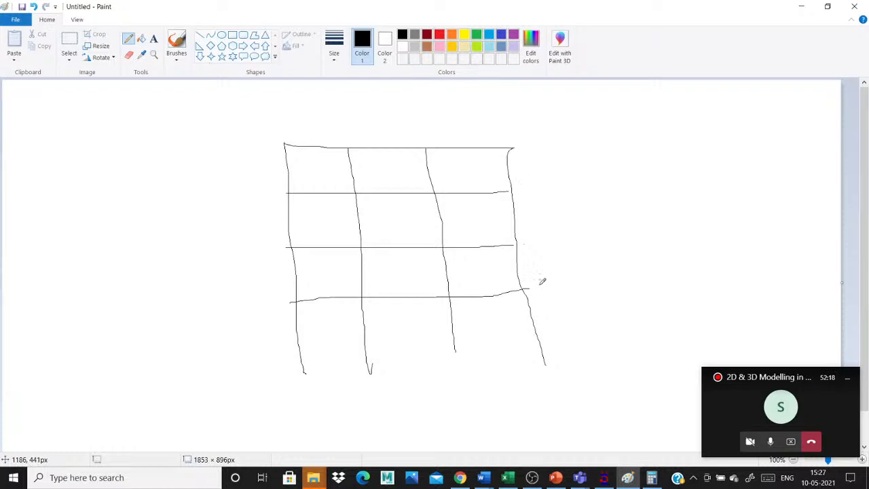
Step: Handwrite the level labels G, G+1, G+2 and Terr beside the beam ends, from the lowest beam upward
{"action": "mouse_move", "coordinate": [542, 280]}
{"action": "left_mouse_down"}
{"action": "mouse_move", "coordinate": [545, 238]}
{"action": "mouse_move", "coordinate": [565, 252]}
{"action": "left_mouse_up"}
{"action": "mouse_move", "coordinate": [529, 183]}
{"action": "left_mouse_down"}
{"action": "mouse_move", "coordinate": [525, 195]}
{"action": "mouse_move", "coordinate": [571, 163]}
{"action": "mouse_move", "coordinate": [525, 134]}
{"action": "mouse_move", "coordinate": [531, 154]}
{"action": "mouse_move", "coordinate": [555, 136]}
{"action": "mouse_move", "coordinate": [563, 110]}
{"action": "left_mouse_up"}
{"action": "left_click_drag", "start_coordinate": [502, 149], "coordinate": [489, 155]}
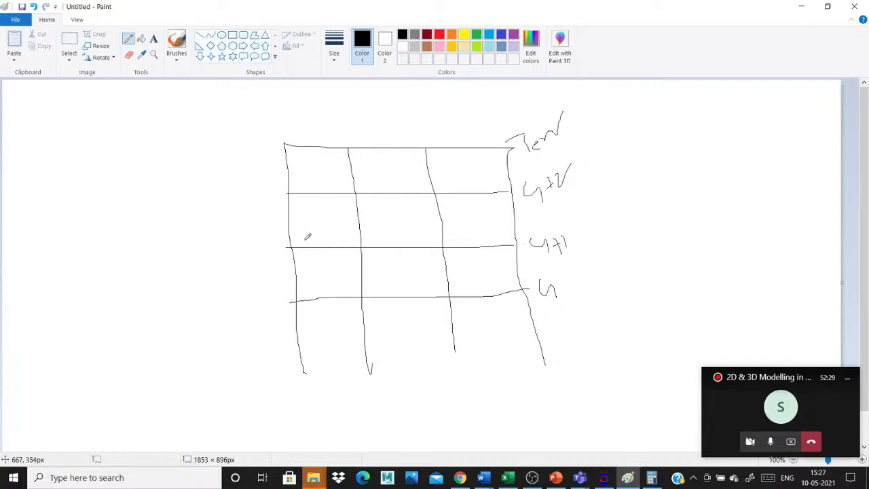
Step: Handwrite the span 12' 9" beneath each of the frame's three bays
{"action": "mouse_move", "coordinate": [318, 399]}
{"action": "left_mouse_down"}
{"action": "mouse_move", "coordinate": [324, 419]}
{"action": "mouse_move", "coordinate": [334, 425]}
{"action": "mouse_move", "coordinate": [342, 402]}
{"action": "mouse_move", "coordinate": [350, 417]}
{"action": "left_mouse_up"}
{"action": "left_click_drag", "start_coordinate": [354, 386], "coordinate": [355, 398]}
{"action": "mouse_move", "coordinate": [402, 385]}
{"action": "left_mouse_down"}
{"action": "mouse_move", "coordinate": [421, 399]}
{"action": "mouse_move", "coordinate": [442, 378]}
{"action": "left_mouse_up"}
{"action": "left_click_drag", "start_coordinate": [500, 376], "coordinate": [501, 393]}
{"action": "left_click_drag", "start_coordinate": [507, 378], "coordinate": [512, 397]}
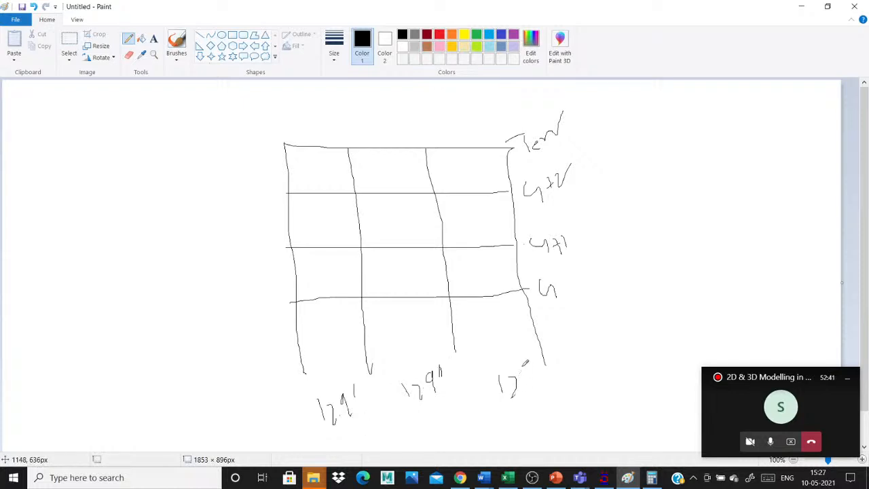
{"action": "mouse_move", "coordinate": [524, 366]}
{"action": "left_mouse_down"}
{"action": "mouse_move", "coordinate": [545, 386]}
{"action": "mouse_move", "coordinate": [537, 372]}
{"action": "left_mouse_up"}
Step: Draw hatched fixed-support symbols at the bases of the four columns
{"action": "mouse_move", "coordinate": [295, 374]}
{"action": "left_mouse_down"}
{"action": "mouse_move", "coordinate": [329, 373]}
{"action": "mouse_move", "coordinate": [299, 379]}
{"action": "left_mouse_up"}
{"action": "left_click_drag", "start_coordinate": [314, 378], "coordinate": [316, 386]}
{"action": "mouse_move", "coordinate": [320, 380]}
{"action": "left_mouse_down"}
{"action": "mouse_move", "coordinate": [324, 390]}
{"action": "mouse_move", "coordinate": [388, 371]}
{"action": "mouse_move", "coordinate": [379, 380]}
{"action": "left_mouse_up"}
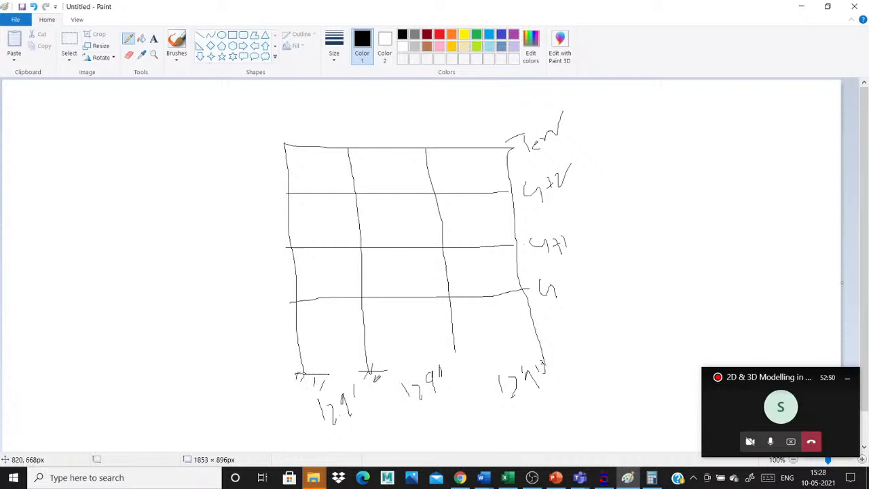
{"action": "mouse_move", "coordinate": [443, 354]}
{"action": "left_mouse_down"}
{"action": "mouse_move", "coordinate": [472, 349]}
{"action": "mouse_move", "coordinate": [448, 362]}
{"action": "mouse_move", "coordinate": [462, 365]}
{"action": "left_mouse_up"}
{"action": "mouse_move", "coordinate": [526, 352]}
{"action": "left_mouse_down"}
{"action": "mouse_move", "coordinate": [552, 347]}
{"action": "mouse_move", "coordinate": [533, 365]}
{"action": "left_mouse_up"}
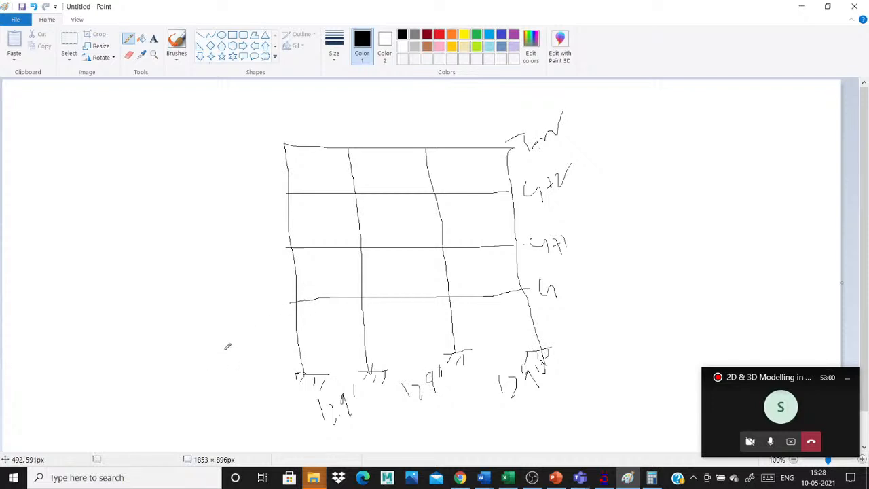
Step: Handwrite the storey heights beside the first column: 5' for the lowest storey and 3' for each of the three above
{"action": "mouse_move", "coordinate": [258, 331]}
{"action": "left_mouse_down"}
{"action": "mouse_move", "coordinate": [270, 339]}
{"action": "mouse_move", "coordinate": [263, 347]}
{"action": "mouse_move", "coordinate": [258, 334]}
{"action": "mouse_move", "coordinate": [276, 328]}
{"action": "left_mouse_up"}
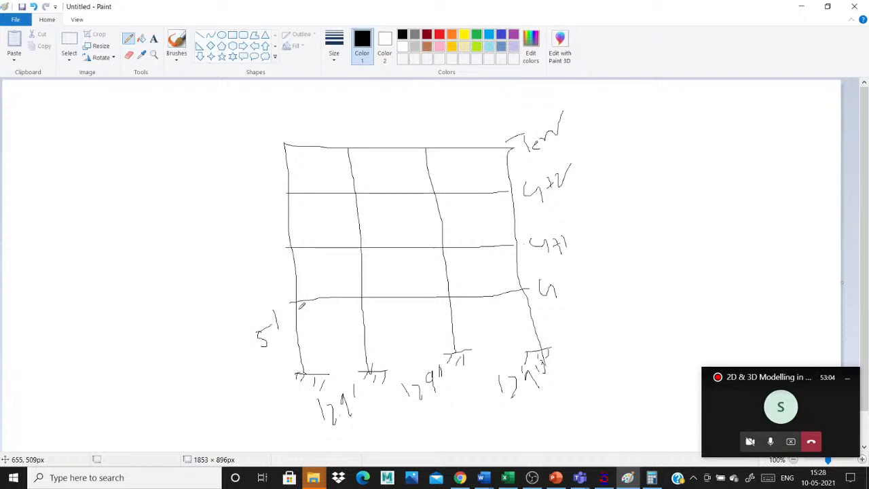
{"action": "left_click_drag", "start_coordinate": [260, 266], "coordinate": [269, 284]}
{"action": "mouse_move", "coordinate": [267, 226]}
{"action": "left_mouse_down"}
{"action": "mouse_move", "coordinate": [269, 240]}
{"action": "mouse_move", "coordinate": [271, 221]}
{"action": "left_mouse_up"}
{"action": "left_click_drag", "start_coordinate": [268, 169], "coordinate": [272, 183]}
{"action": "left_click_drag", "start_coordinate": [270, 153], "coordinate": [279, 165]}
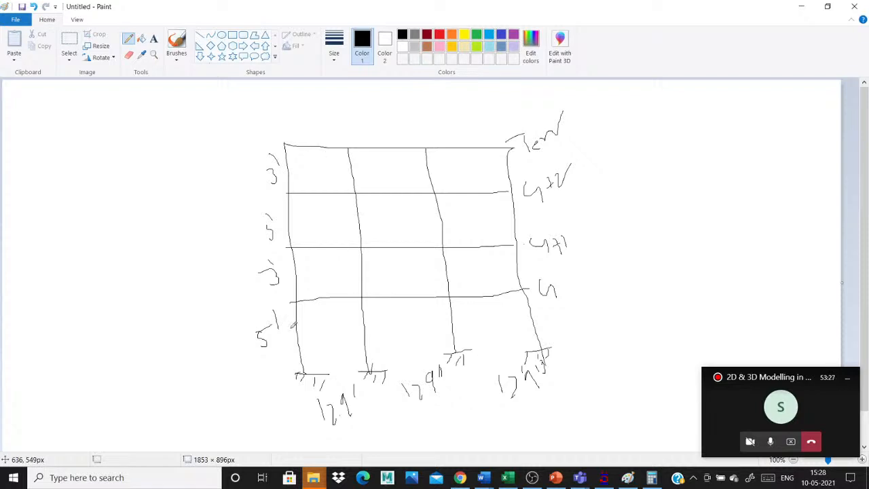
Step: Switch to STAAD.Pro and select the four column base nodes with the Nodes Cursor
{"action": "left_click", "coordinate": [603, 479]}
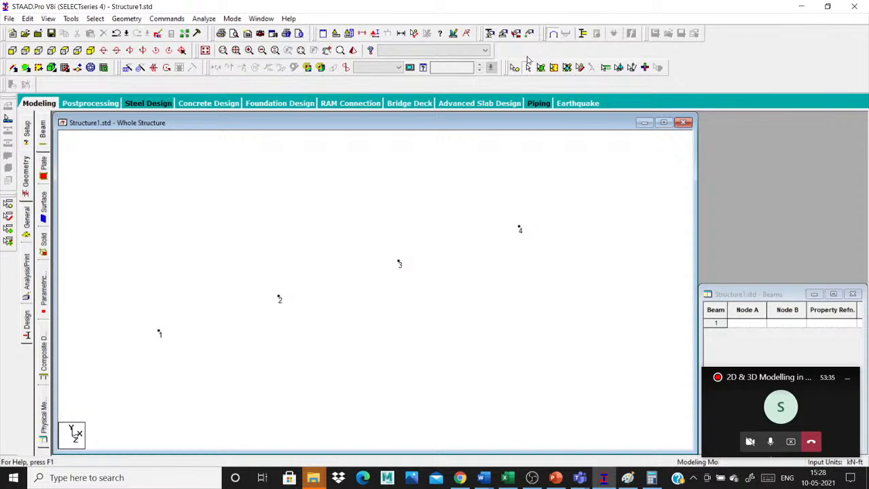
{"action": "left_click", "coordinate": [527, 67]}
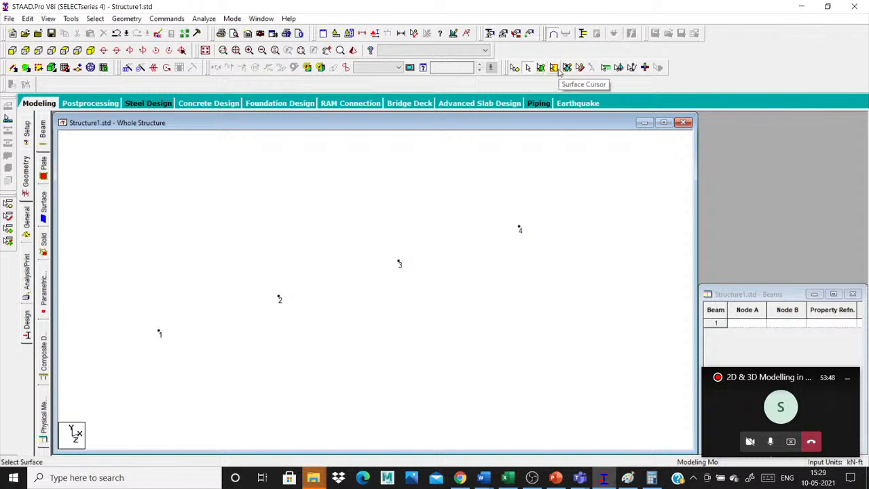
{"action": "left_click", "coordinate": [515, 69]}
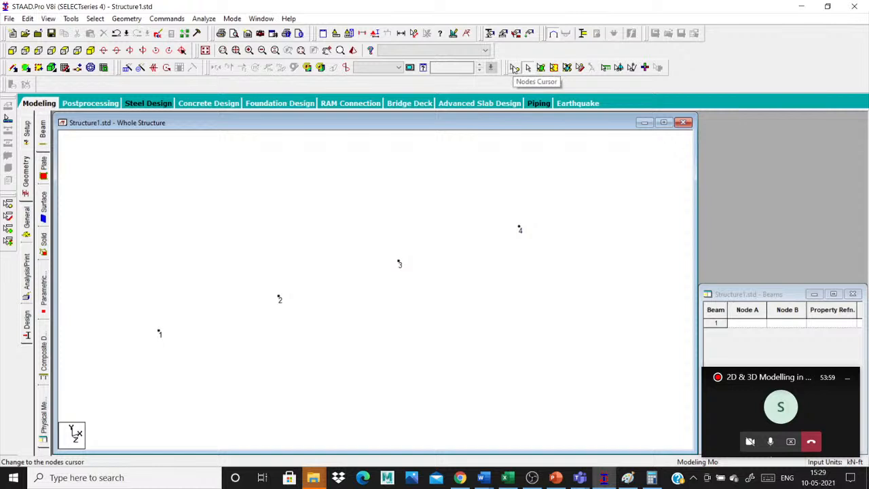
{"action": "left_click", "coordinate": [515, 69]}
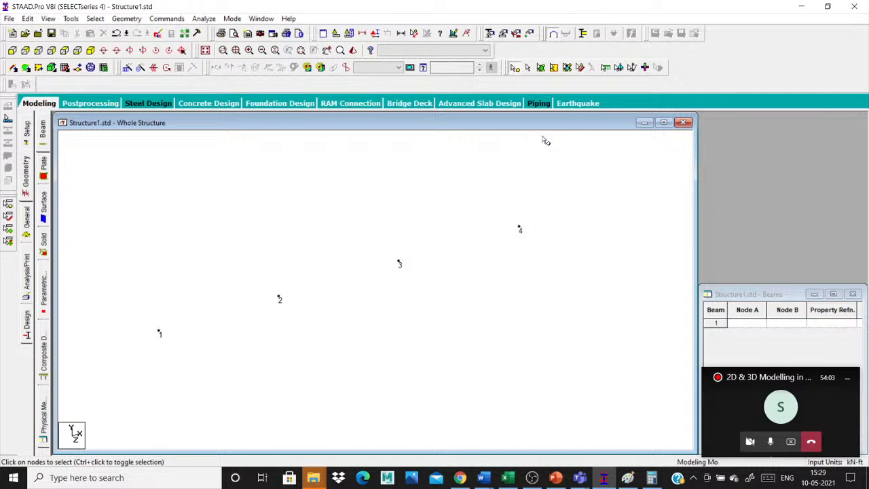
{"action": "left_click_drag", "start_coordinate": [150, 361], "coordinate": [543, 198]}
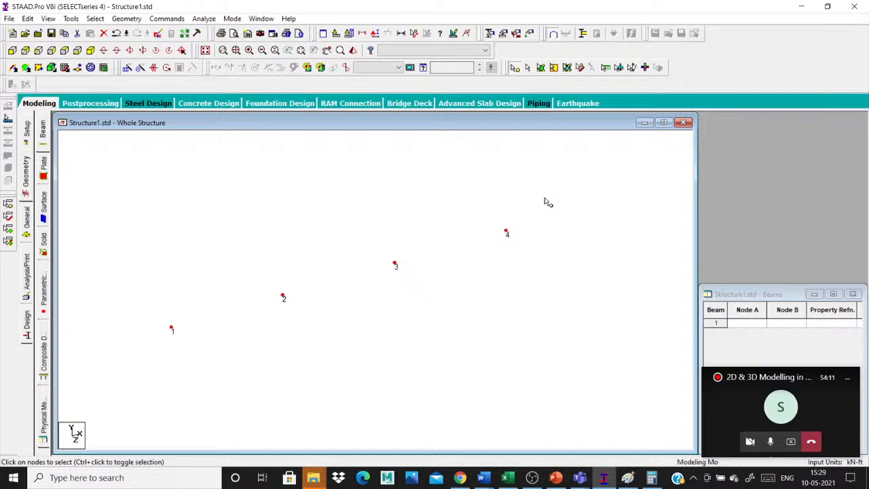
Step: Use Translational Repeat on the four nodes along Y, with one linked step of 5 ft, to generate the lowest-storey columns
{"action": "left_click", "coordinate": [121, 19]}
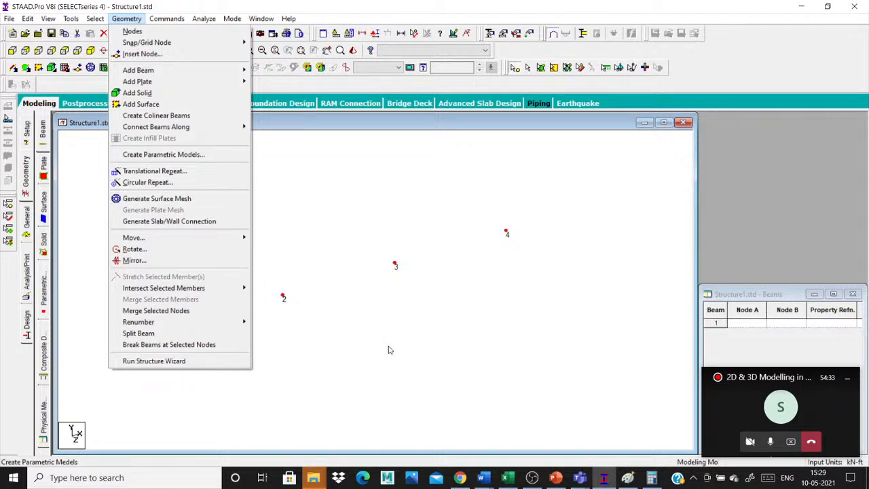
{"action": "left_click", "coordinate": [155, 171]}
{"action": "left_click_drag", "start_coordinate": [348, 171], "coordinate": [248, 124]}
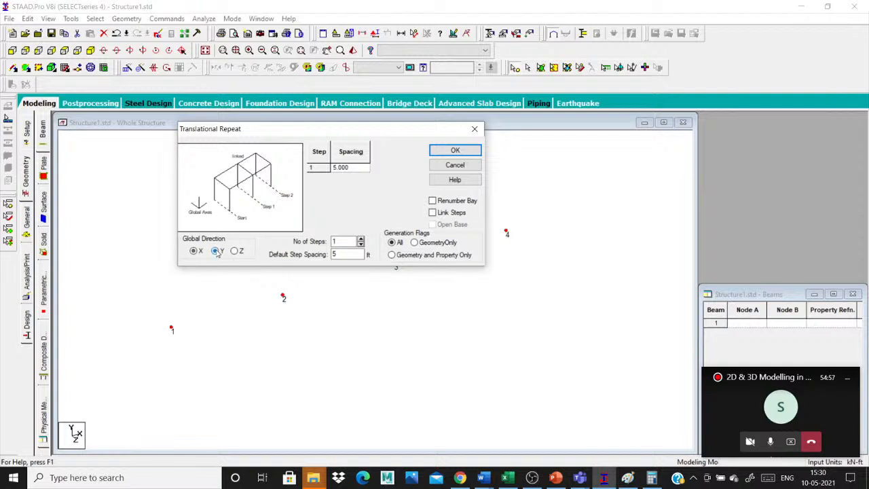
{"action": "left_click", "coordinate": [351, 255]}
{"action": "left_click", "coordinate": [339, 242]}
{"action": "left_click", "coordinate": [451, 216]}
{"action": "key", "text": "Return"}
{"action": "scroll", "coordinate": [285, 306], "scroll_direction": "up", "scroll_amount": 3}
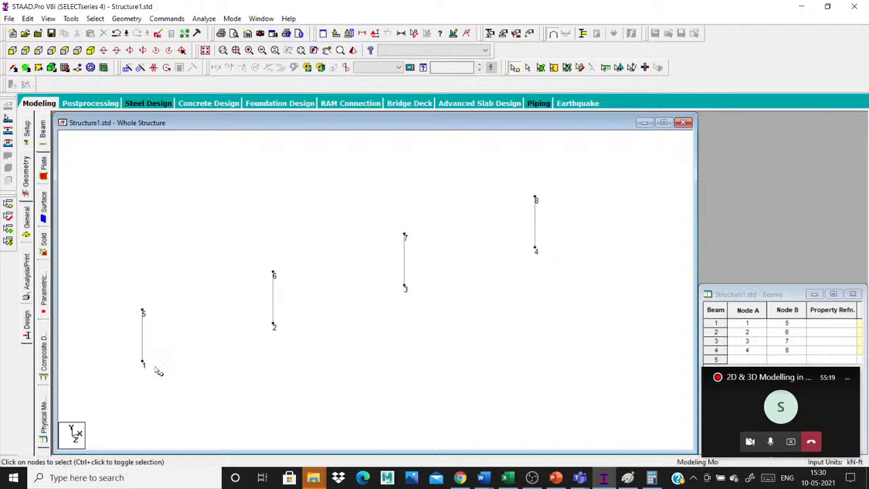
{"action": "scroll", "coordinate": [156, 372], "scroll_direction": "down", "scroll_amount": 1}
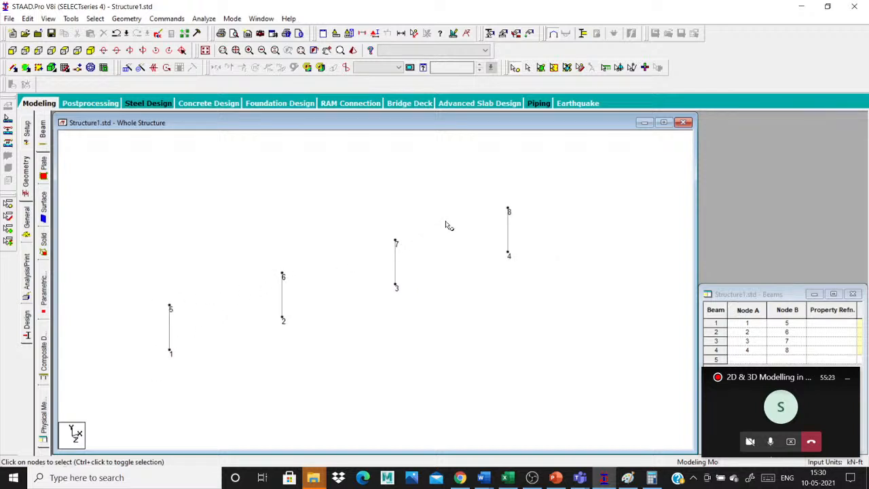
Step: Add beams from point to point connecting the column tops, from node 5 through 6 and 7 to 8
{"action": "left_click", "coordinate": [127, 19]}
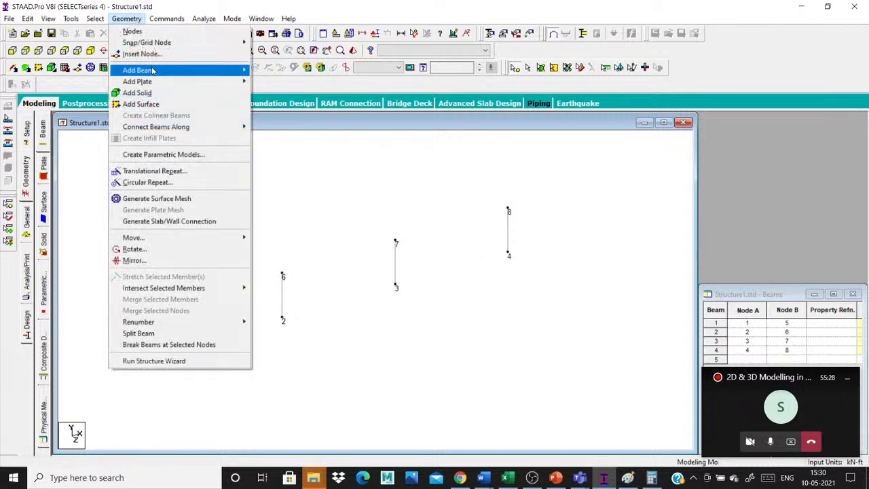
{"action": "mouse_move", "coordinate": [153, 71]}
{"action": "left_click", "coordinate": [292, 88]}
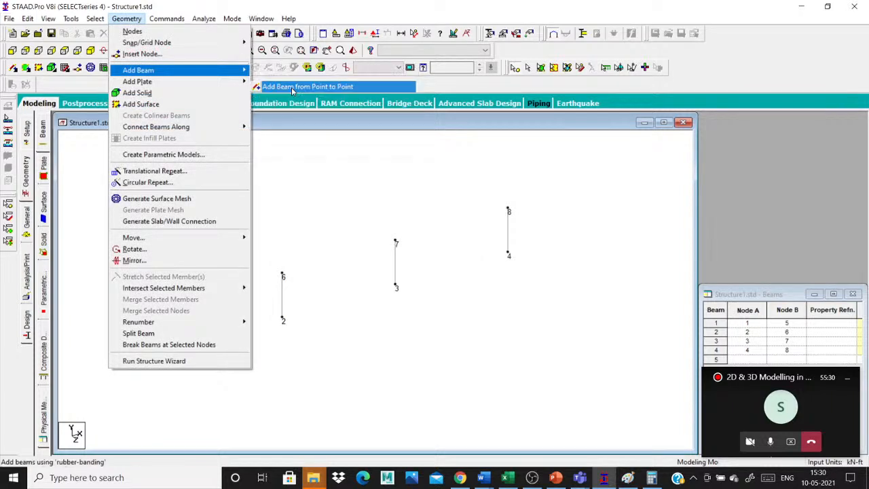
{"action": "mouse_move", "coordinate": [171, 307]}
{"action": "left_mouse_down"}
{"action": "mouse_move", "coordinate": [307, 280]}
{"action": "mouse_move", "coordinate": [284, 275]}
{"action": "mouse_move", "coordinate": [509, 211]}
{"action": "left_mouse_up"}
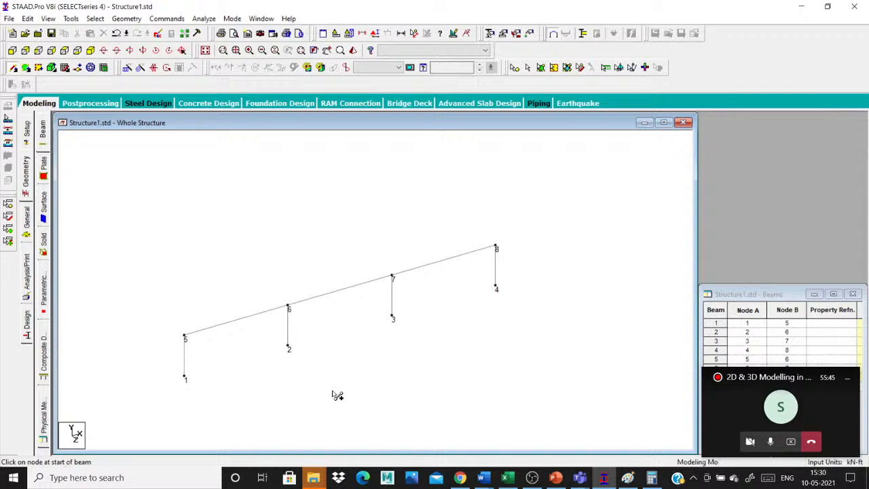
Step: Check the frame sketch, try repeating the three beams upward along Y in three linked 3 ft steps, and undo the repeat
{"action": "left_click", "coordinate": [628, 478]}
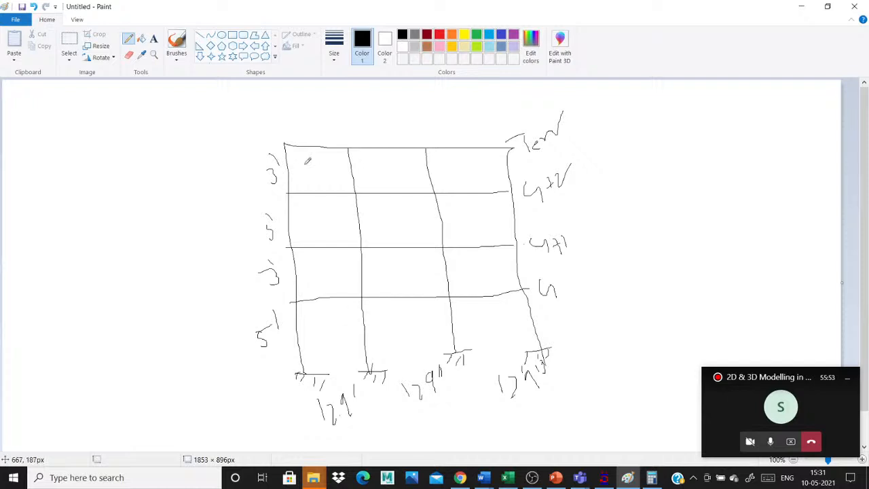
{"action": "key", "text": "alt+Tab"}
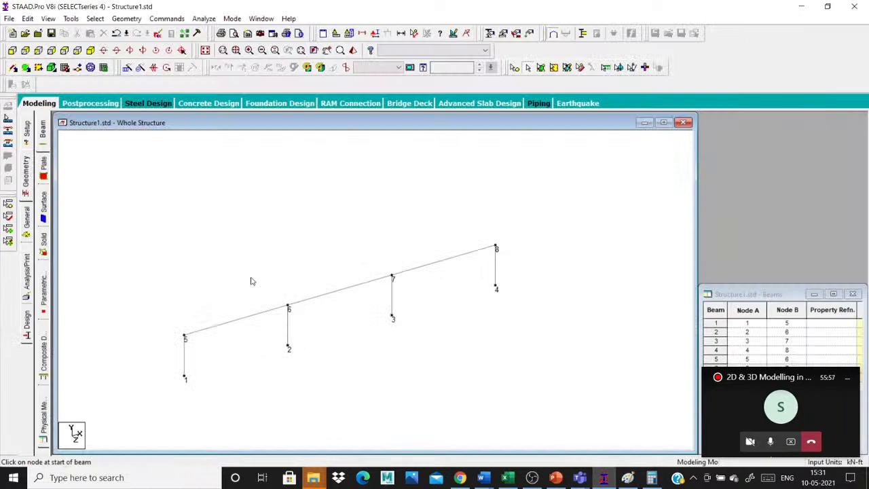
{"action": "left_click", "coordinate": [256, 314]}
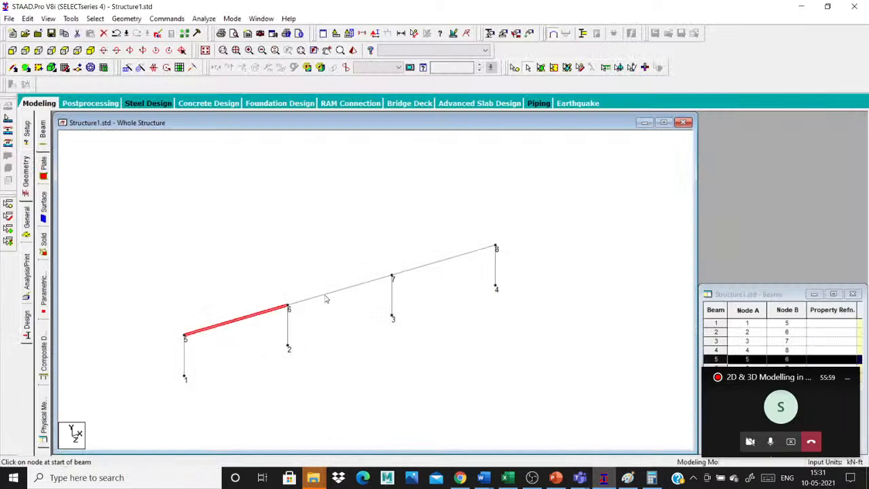
{"action": "left_click", "coordinate": [327, 294], "text": "ctrl"}
{"action": "left_click", "coordinate": [438, 263], "text": "ctrl"}
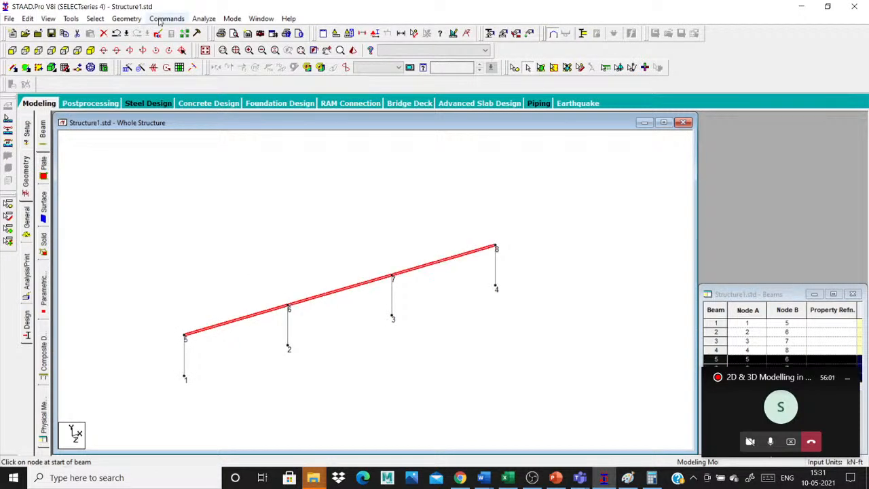
{"action": "left_click", "coordinate": [136, 20]}
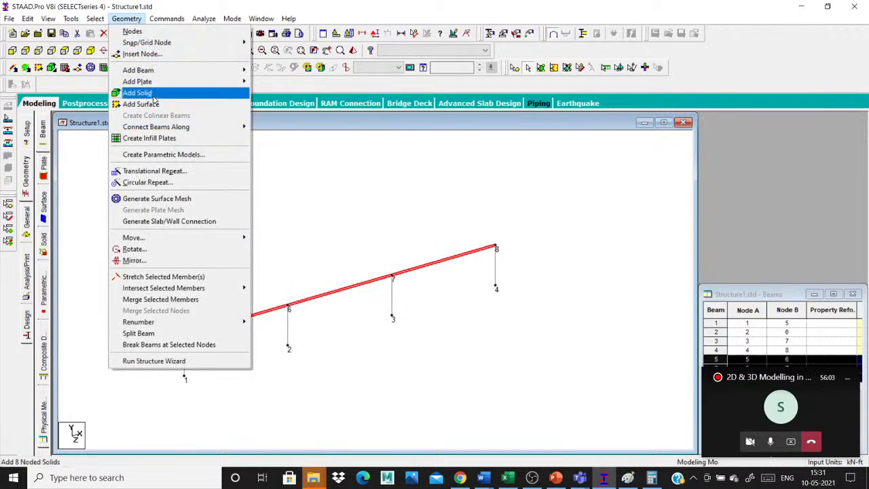
{"action": "left_click", "coordinate": [155, 170]}
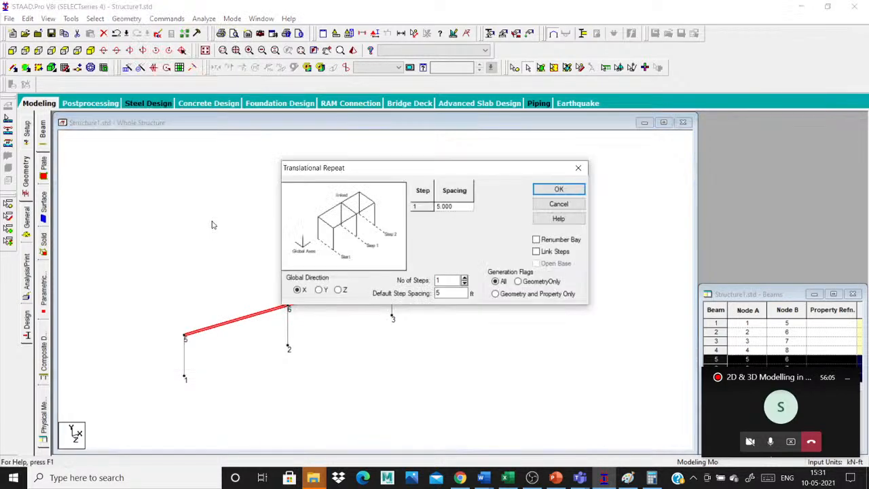
{"action": "left_click", "coordinate": [319, 290]}
{"action": "double_click", "coordinate": [449, 294]}
{"action": "type", "text": "3"}
{"action": "left_click", "coordinate": [464, 277]}
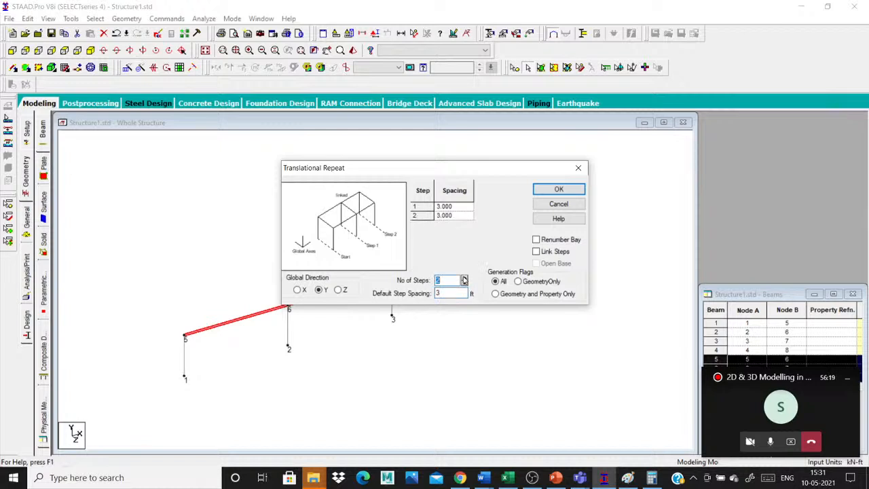
{"action": "left_click", "coordinate": [464, 278]}
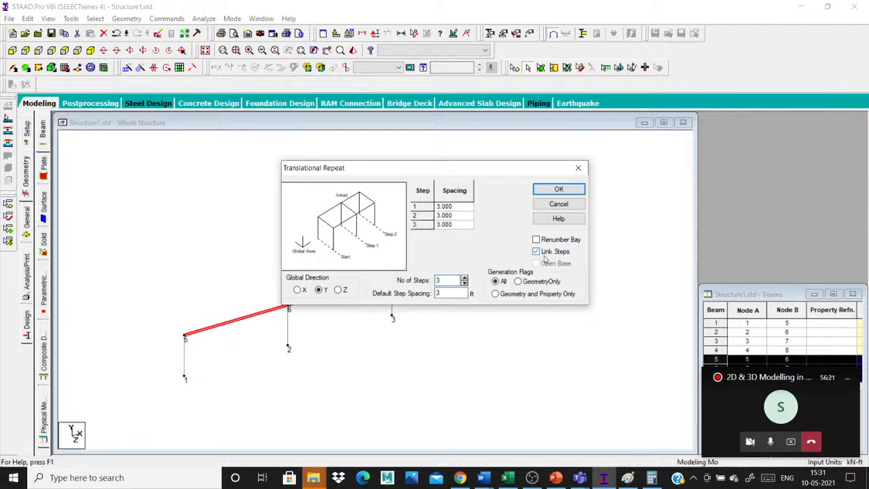
{"action": "left_click", "coordinate": [545, 256]}
{"action": "left_click", "coordinate": [558, 190]}
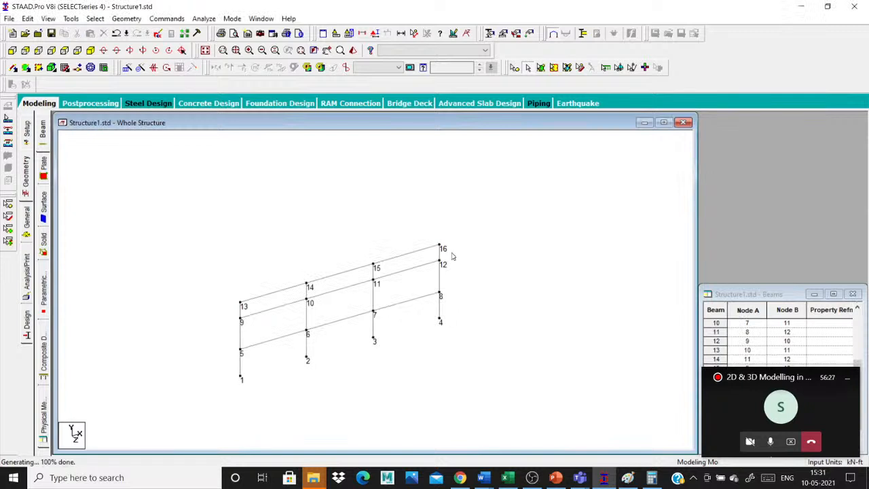
{"action": "key", "text": "ctrl+z"}
{"action": "key", "text": "ctrl+z"}
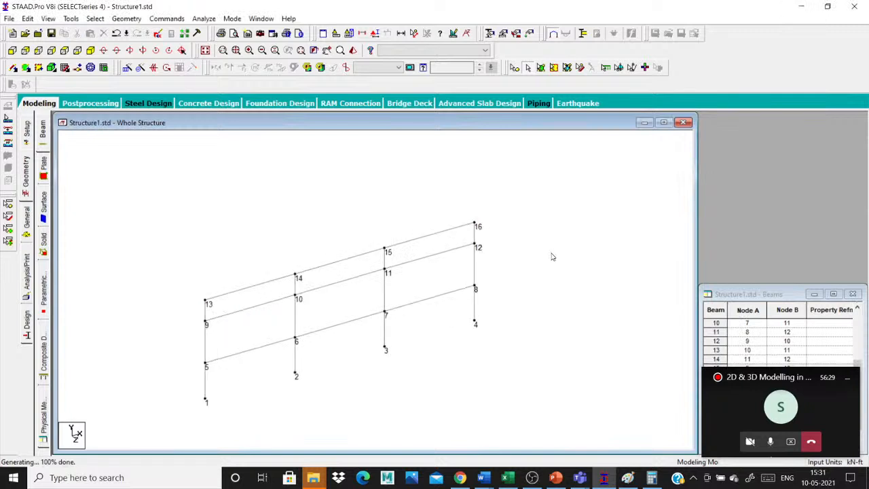
Step: Reselect the three beams, try the Y-direction repeat again with three steps of 3 ft, and undo it
{"action": "left_click", "coordinate": [155, 336]}
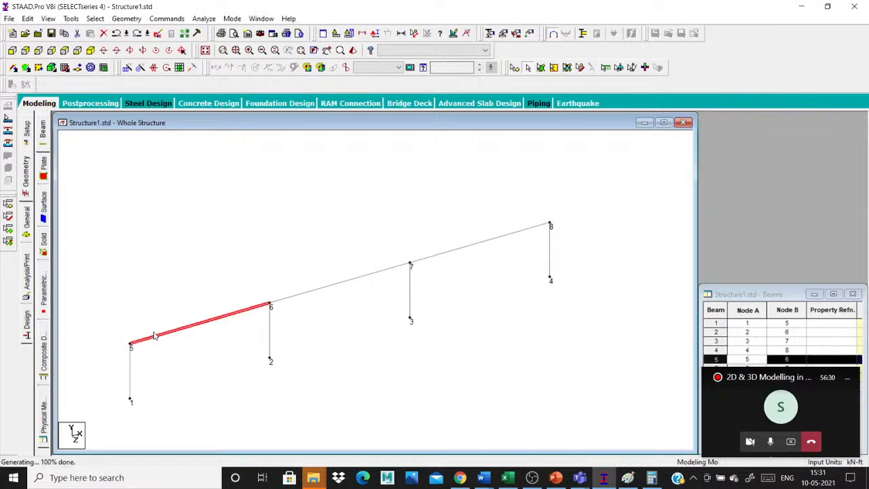
{"action": "left_click", "coordinate": [299, 295], "text": "ctrl"}
{"action": "left_click", "coordinate": [471, 247], "text": "ctrl"}
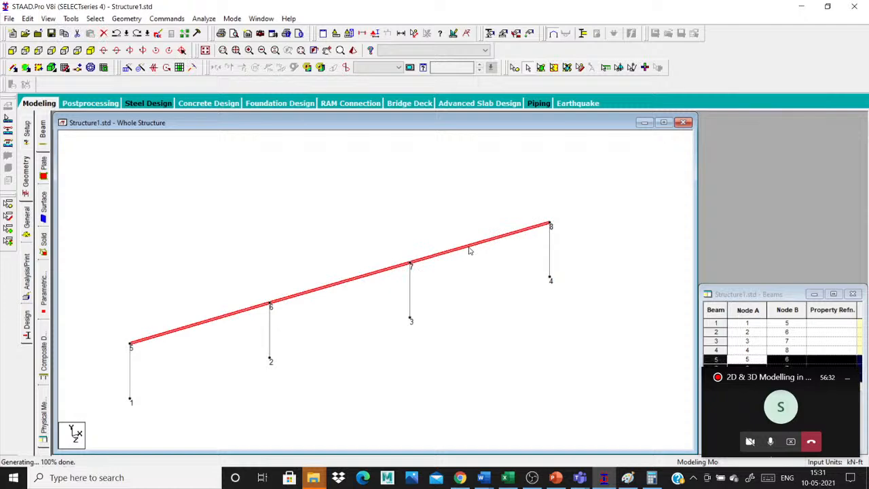
{"action": "left_click", "coordinate": [125, 19]}
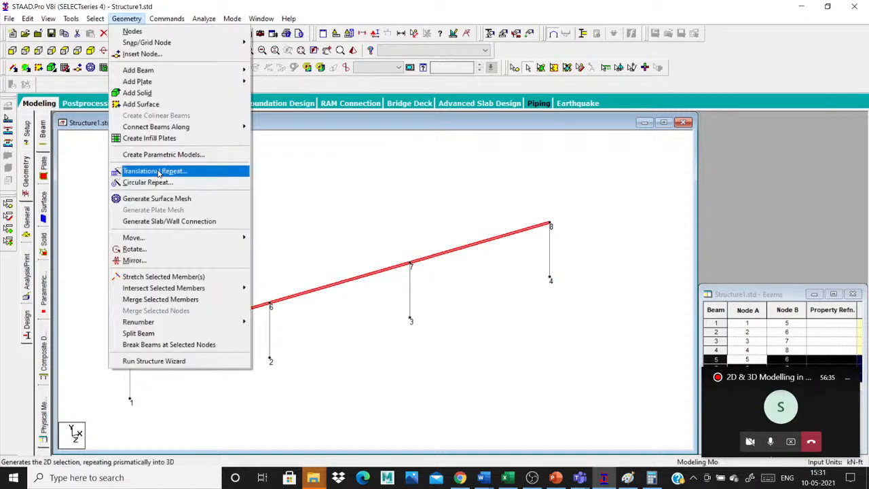
{"action": "left_click", "coordinate": [154, 171]}
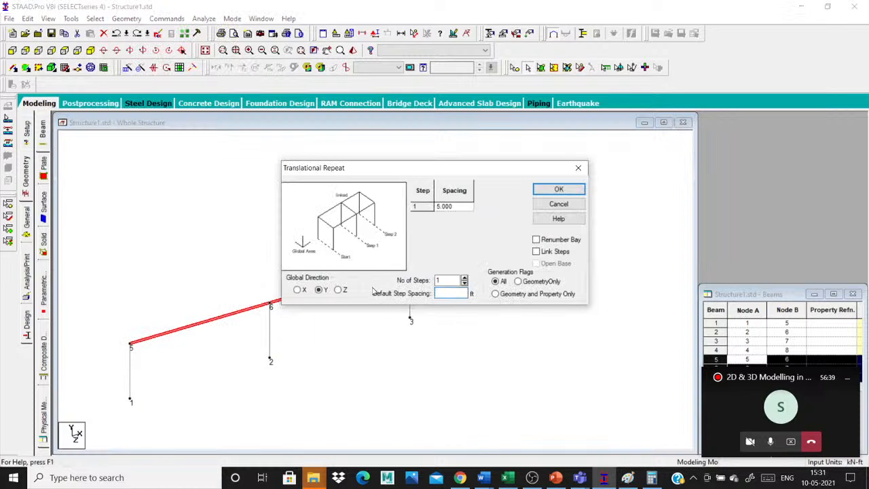
{"action": "type", "text": "3"}
{"action": "left_click", "coordinate": [466, 277]}
{"action": "left_click", "coordinate": [465, 278]}
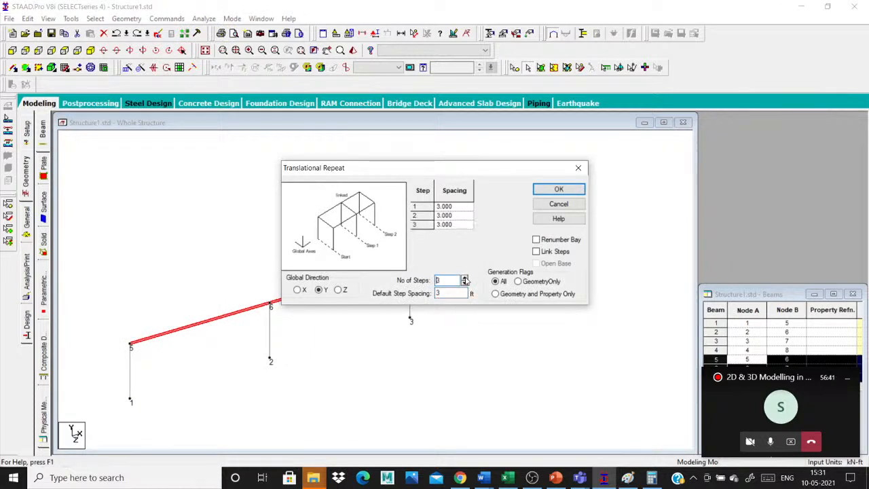
{"action": "left_click", "coordinate": [558, 190]}
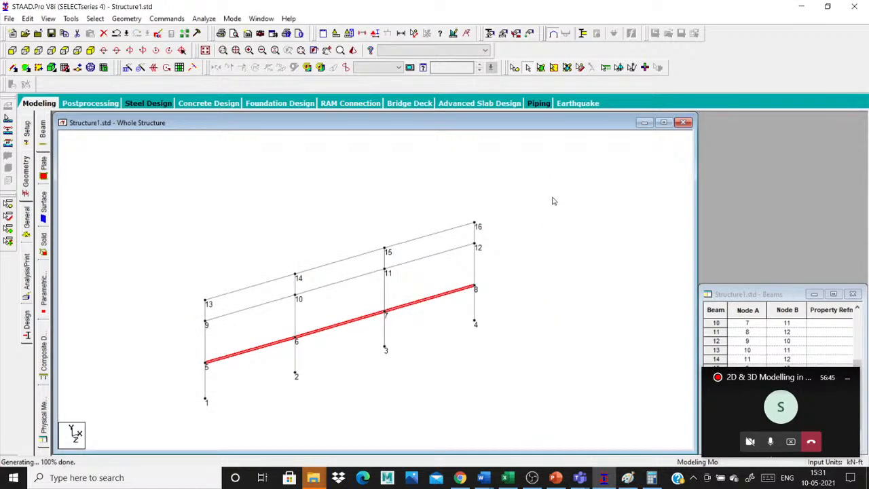
{"action": "key", "text": "ctrl+z"}
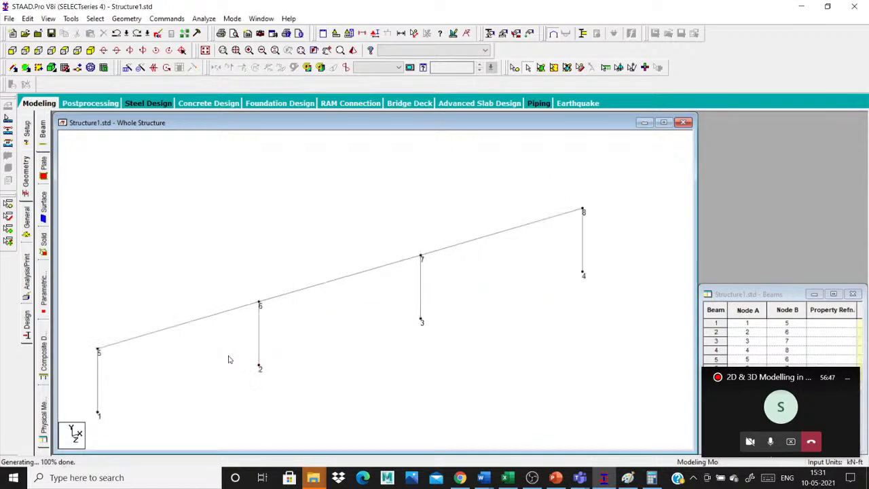
Step: Try repeating all columns and beams along Y in three linked 3 ft steps, and undo the repeat
{"action": "left_click_drag", "start_coordinate": [92, 422], "coordinate": [607, 163]}
{"action": "left_click", "coordinate": [126, 19]}
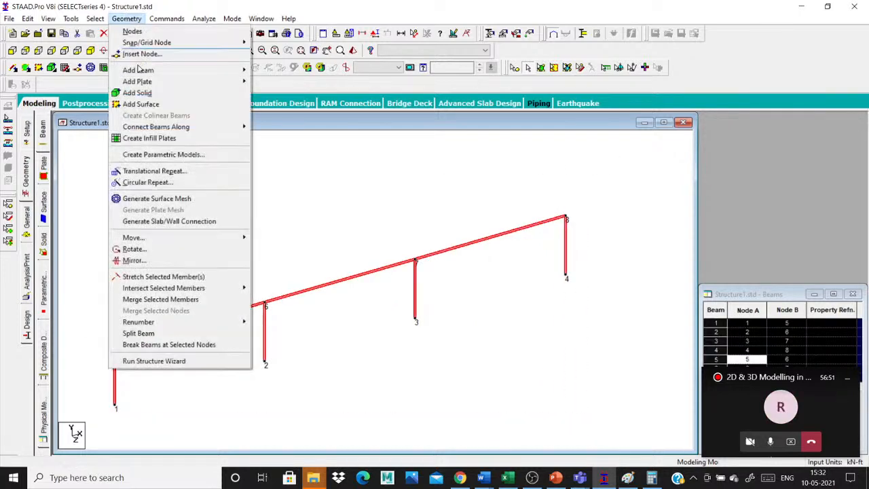
{"action": "left_click", "coordinate": [155, 171]}
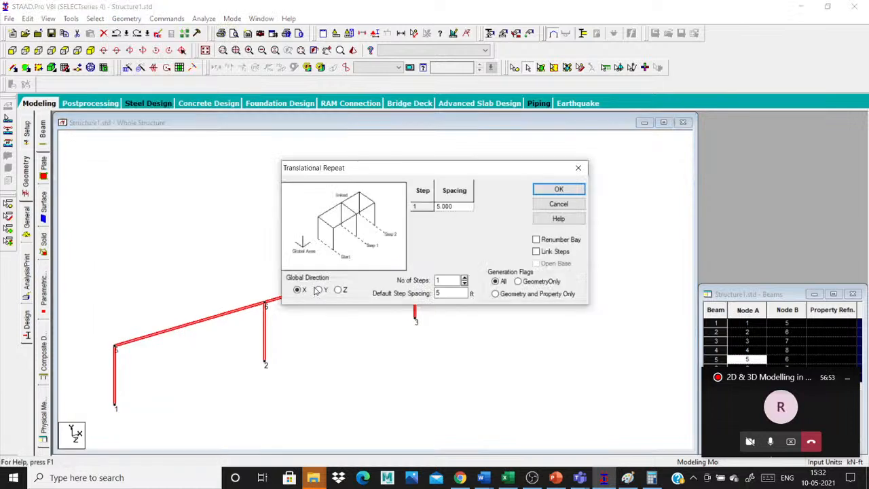
{"action": "left_click", "coordinate": [317, 290]}
{"action": "left_click_drag", "start_coordinate": [443, 294], "coordinate": [386, 294]}
{"action": "type", "text": "3"}
{"action": "left_click", "coordinate": [464, 278]}
{"action": "left_click", "coordinate": [464, 278]}
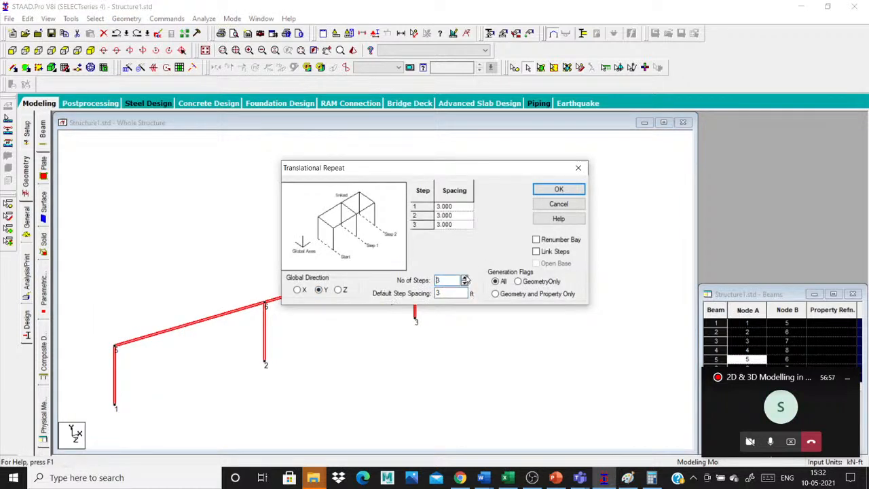
{"action": "left_click", "coordinate": [561, 252]}
{"action": "left_click", "coordinate": [555, 188]}
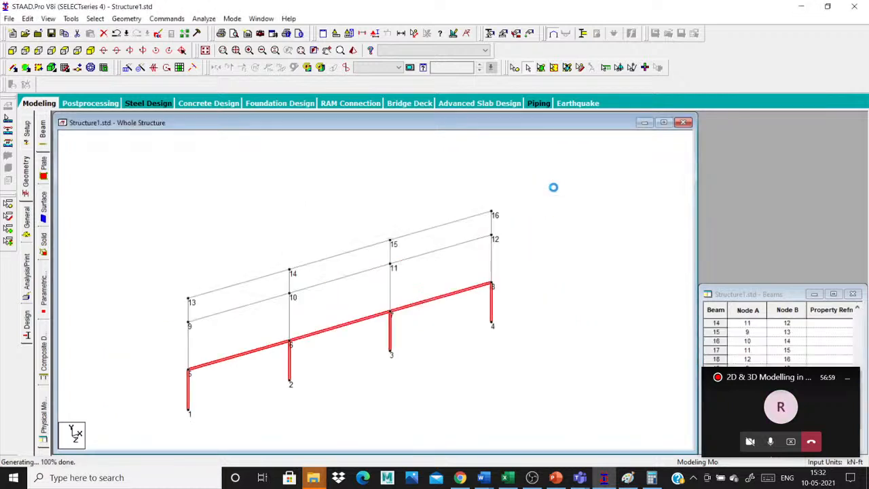
{"action": "key", "text": "ctrl+z"}
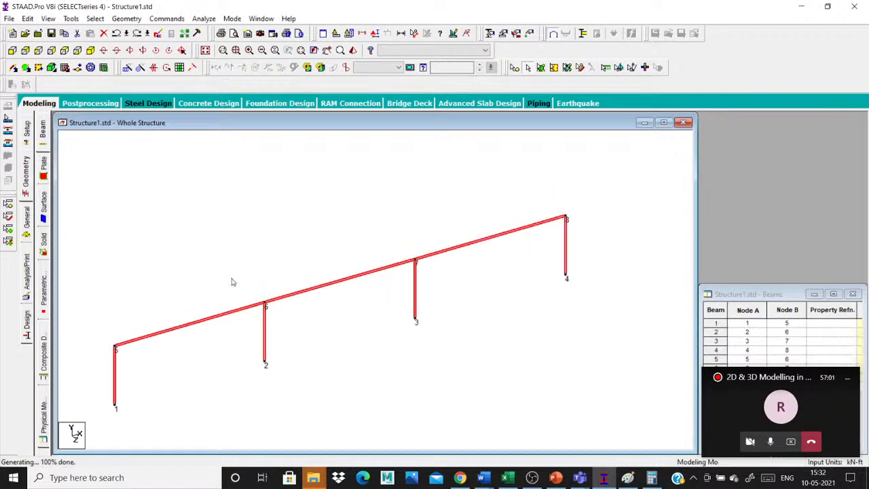
Step: Try the translational repeat of all columns and beams once more
{"action": "left_click", "coordinate": [126, 19]}
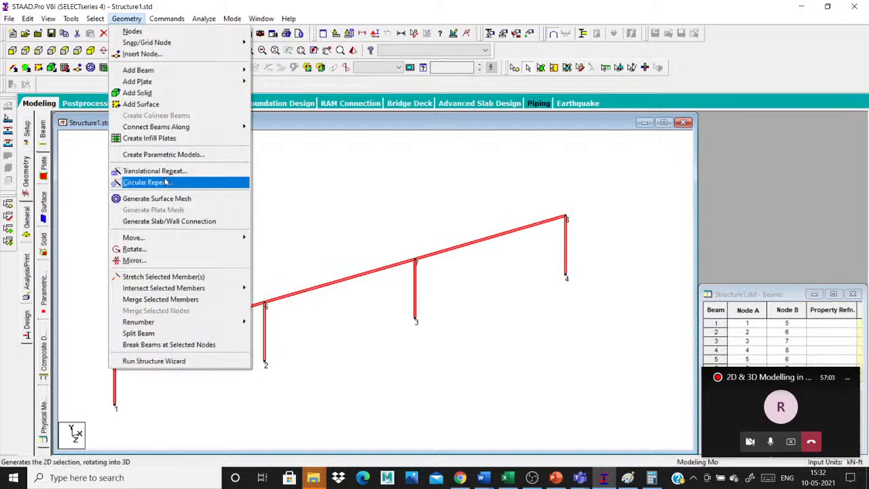
{"action": "left_click", "coordinate": [184, 170]}
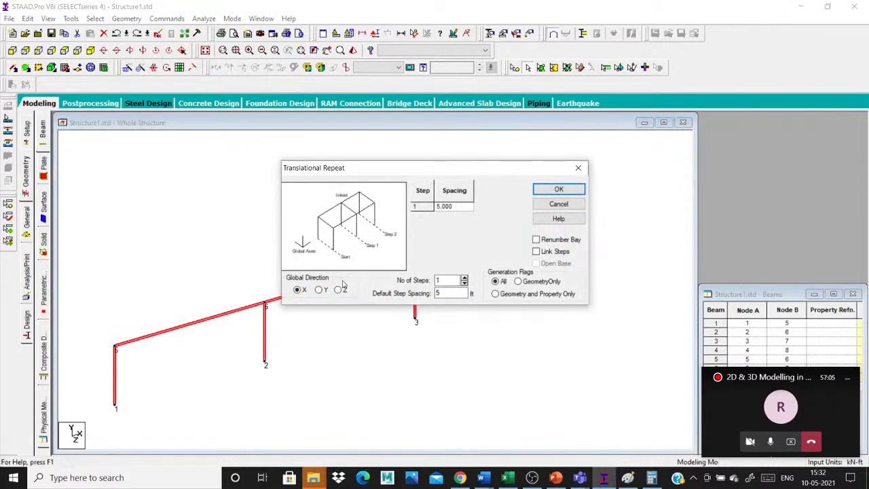
{"action": "key", "text": "Down"}
{"action": "key", "text": "Tab"}
{"action": "type", "text": "3"}
{"action": "left_click", "coordinate": [545, 190]}
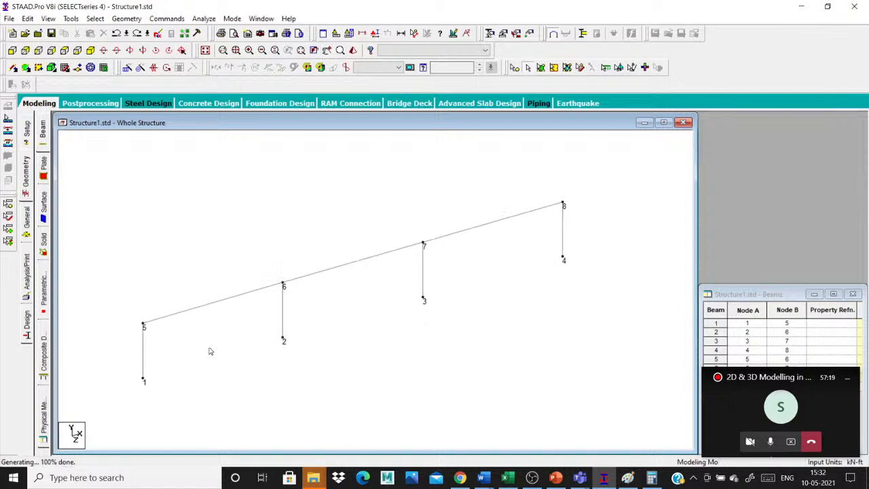
Step: Open the nodes table and copy the rows of nodes 5 to 8
{"action": "left_click", "coordinate": [166, 18]}
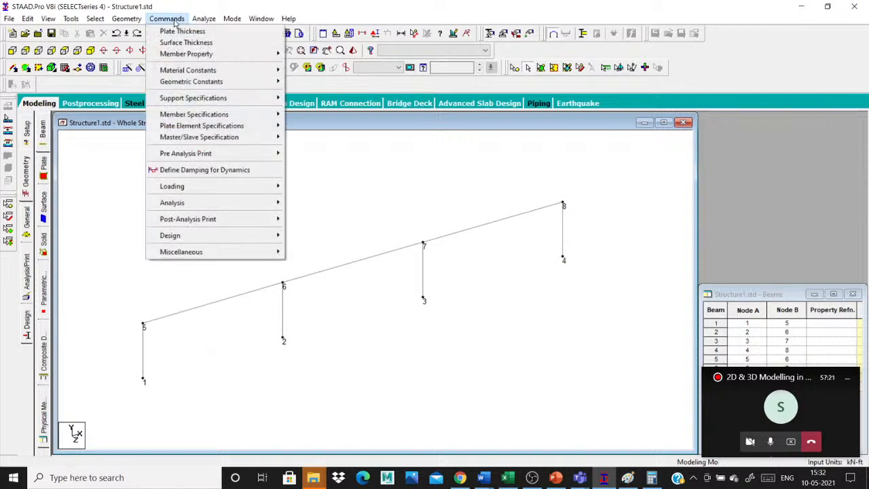
{"action": "left_click", "coordinate": [129, 32]}
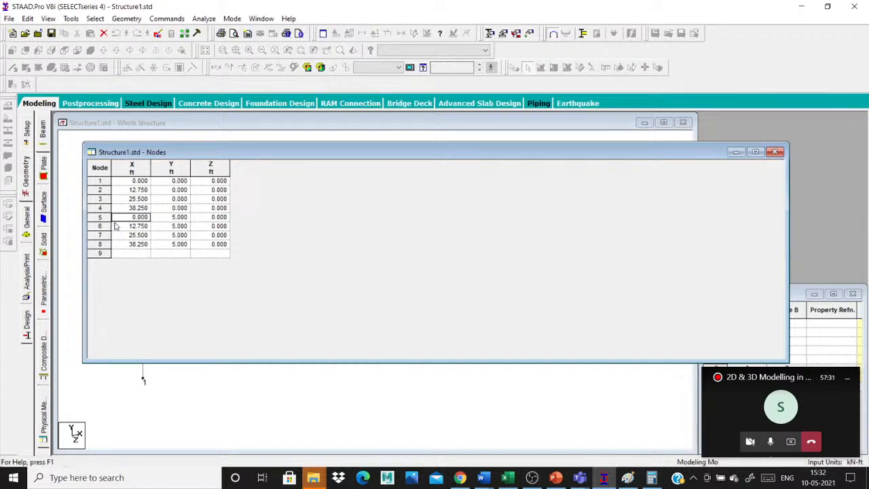
{"action": "left_click_drag", "start_coordinate": [100, 217], "coordinate": [98, 242]}
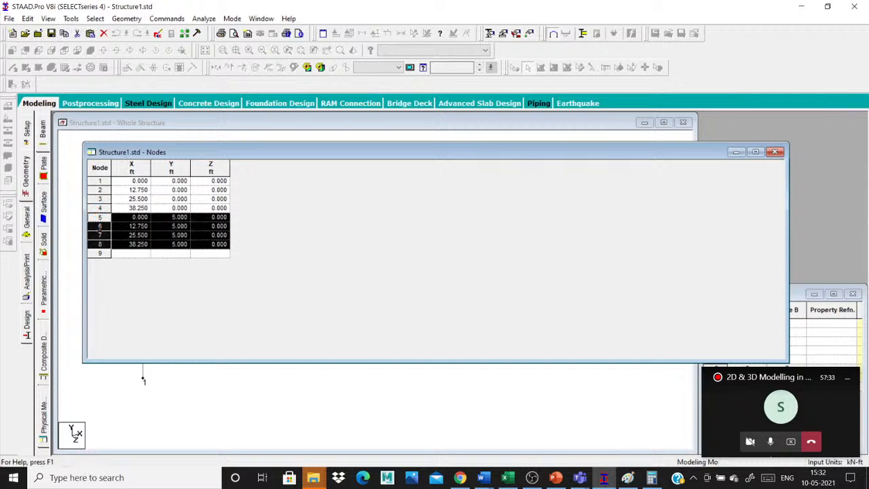
{"action": "right_click", "coordinate": [97, 230]}
{"action": "left_click", "coordinate": [117, 248]}
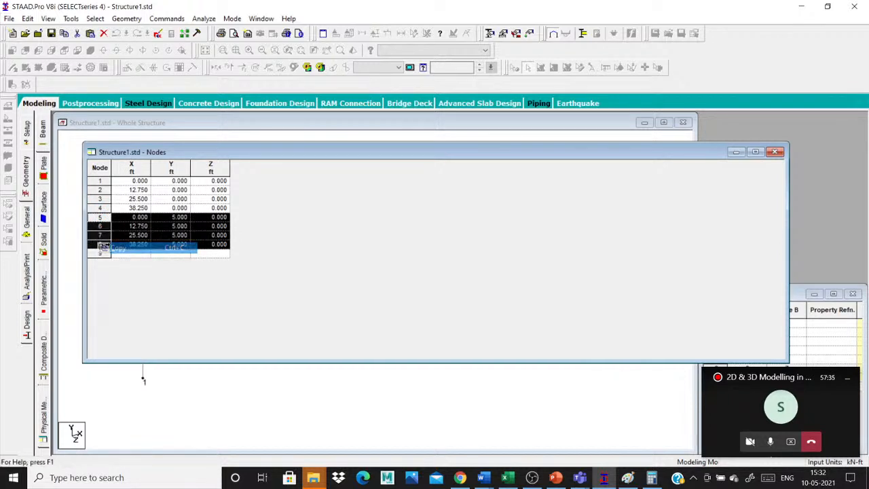
Step: Paste the copied node rows from row 9 onward, reviewing and accepting the Node, X, Y and Z column mapping
{"action": "right_click", "coordinate": [102, 253]}
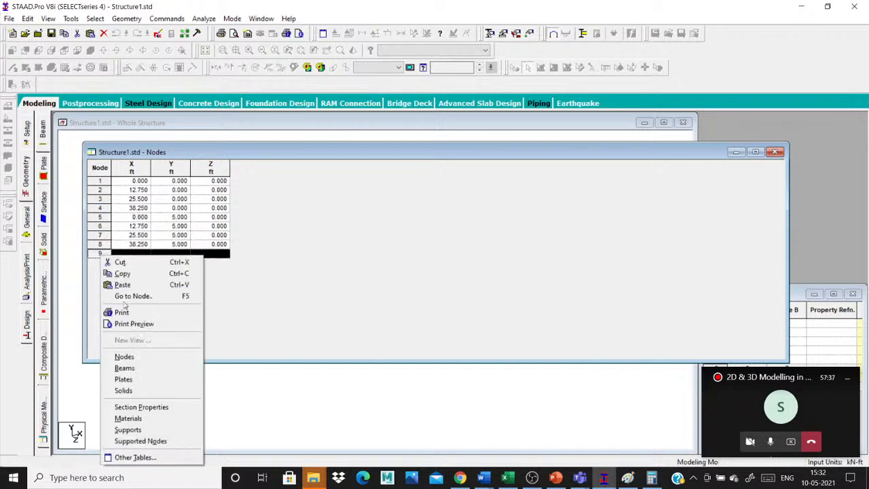
{"action": "left_click", "coordinate": [129, 284]}
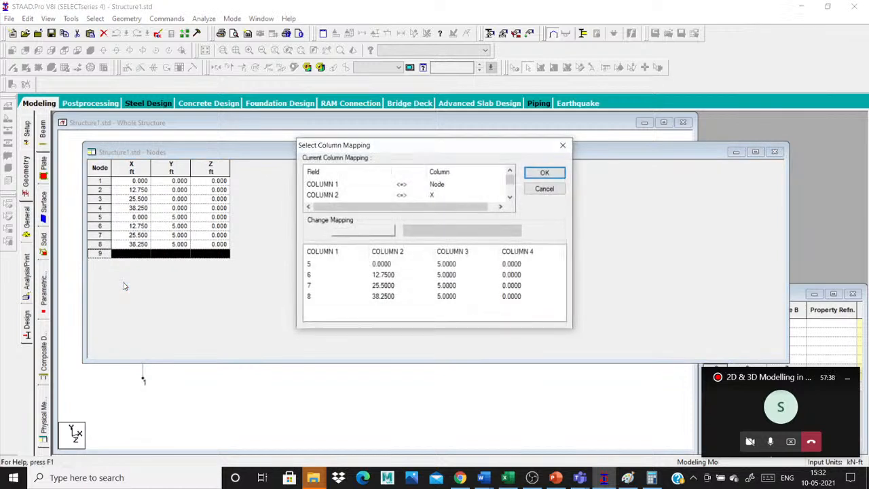
{"action": "left_click", "coordinate": [463, 265]}
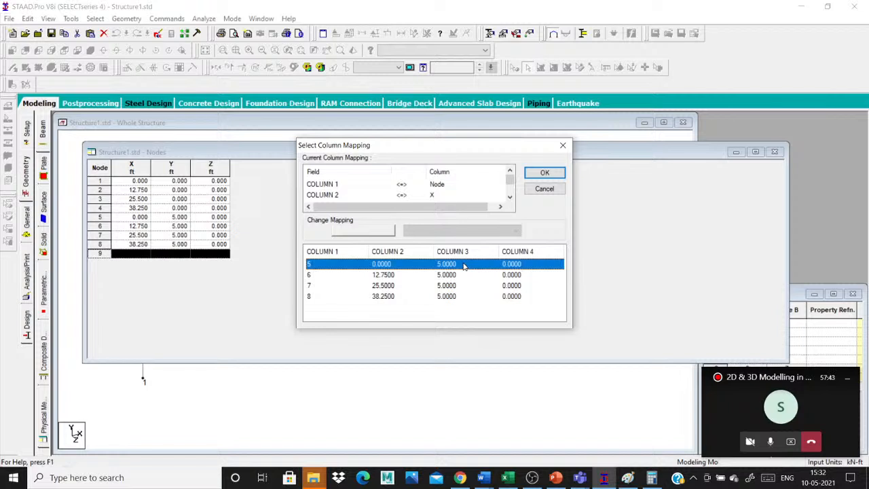
{"action": "scroll", "coordinate": [464, 265], "scroll_direction": "down", "scroll_amount": 3}
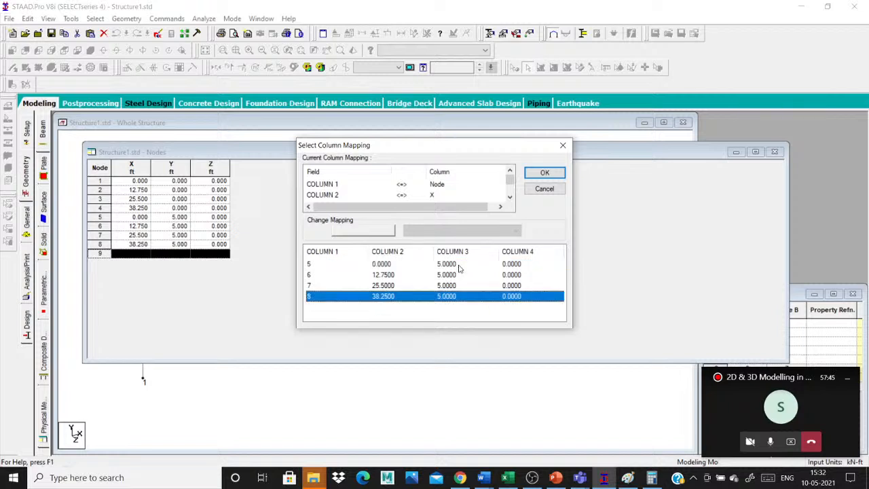
{"action": "scroll", "coordinate": [464, 265], "scroll_direction": "up", "scroll_amount": 3}
{"action": "scroll", "coordinate": [492, 196], "scroll_direction": "down", "scroll_amount": 1}
{"action": "scroll", "coordinate": [492, 196], "scroll_direction": "down", "scroll_amount": 1}
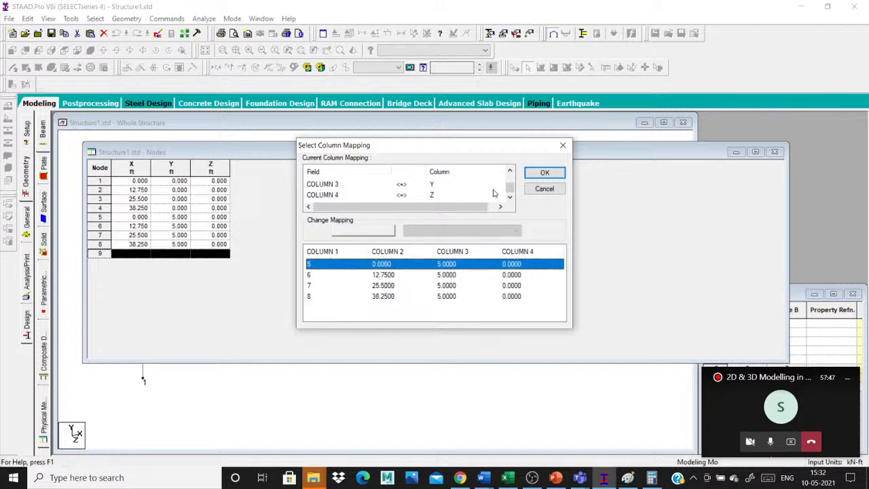
{"action": "scroll", "coordinate": [492, 196], "scroll_direction": "up", "scroll_amount": 1}
{"action": "left_click", "coordinate": [458, 285]}
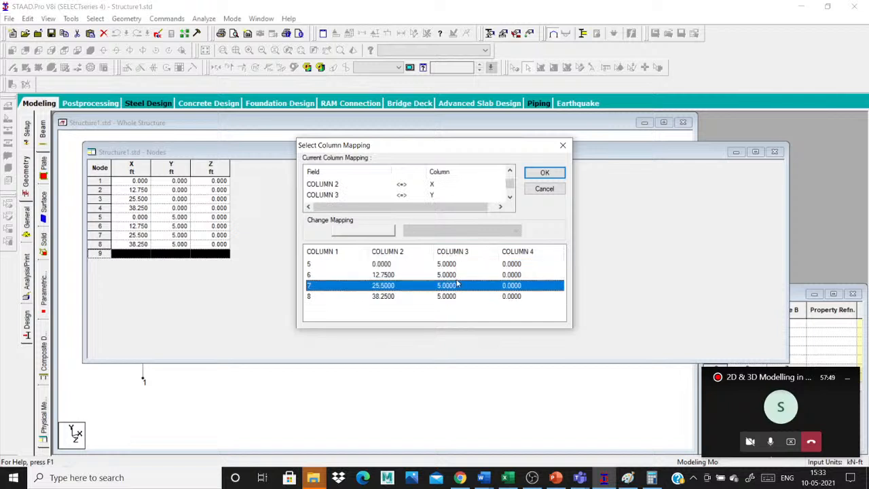
{"action": "left_click", "coordinate": [459, 265]}
{"action": "key", "text": "Return"}
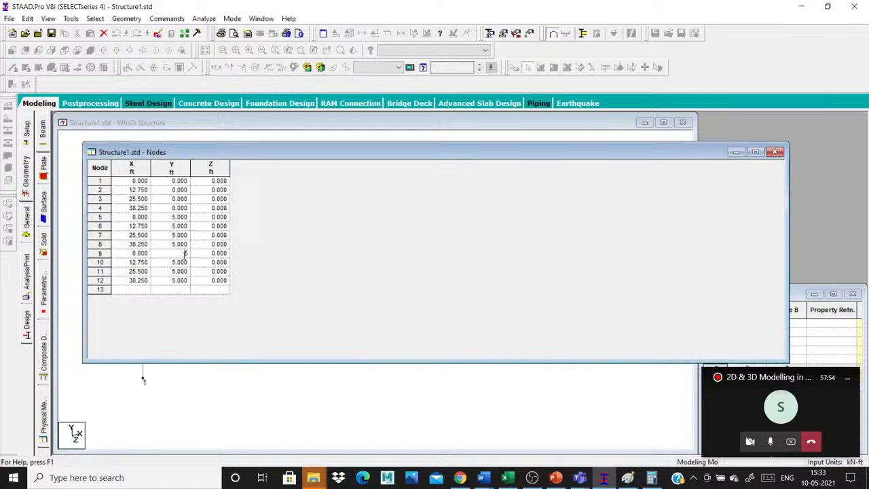
Step: Set the Y coordinates of nodes 9 and 10 to 8 ft
{"action": "key", "text": "BackSpace"}
{"action": "type", "text": "8"}
{"action": "left_click", "coordinate": [187, 262]}
{"action": "type", "text": "8"}
Step: Set the Y coordinate of node 11 to 8 ft, correcting mistyped entries
{"action": "left_click", "coordinate": [185, 272]}
{"action": "type", "text": "8"}
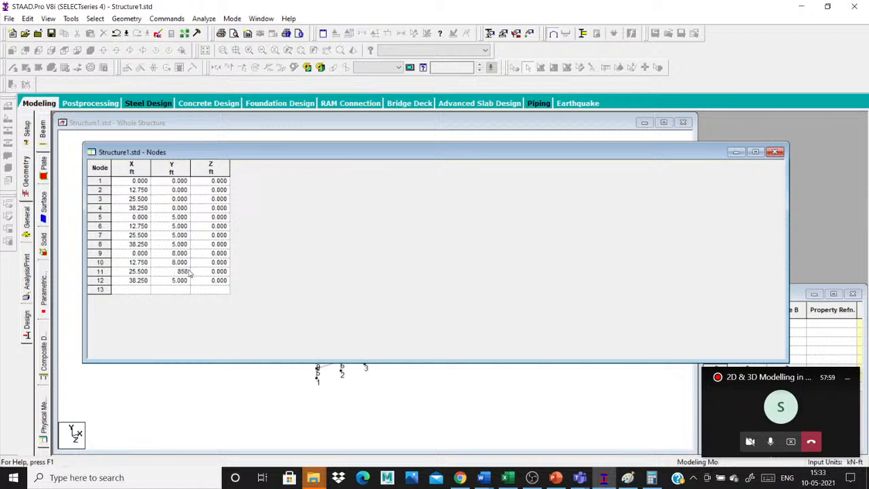
{"action": "key", "text": "BackSpace"}
{"action": "left_click", "coordinate": [185, 281]}
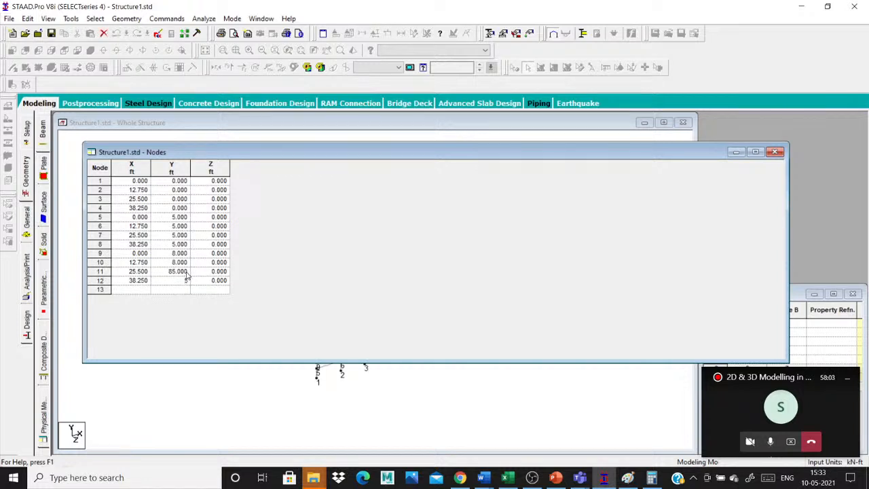
{"action": "left_click", "coordinate": [187, 272]}
{"action": "key", "text": "Delete"}
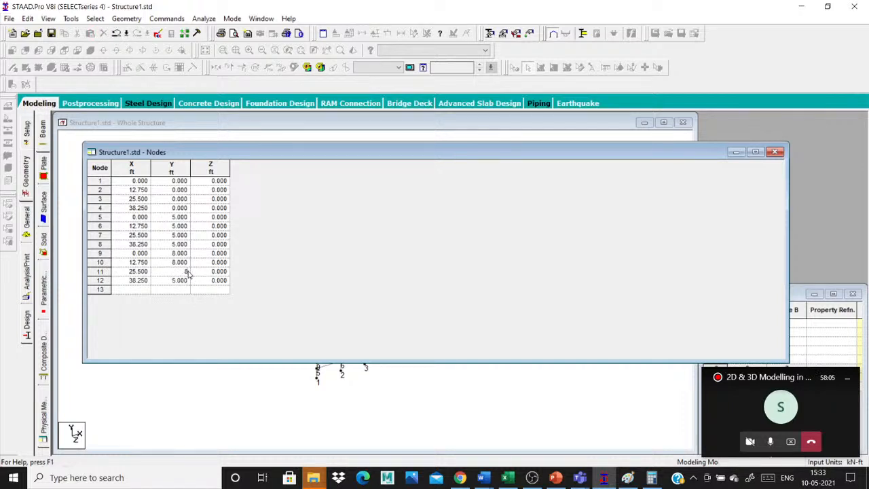
{"action": "left_click", "coordinate": [189, 280]}
{"action": "key", "text": "BackSpace"}
{"action": "type", "text": "8"}
{"action": "left_click", "coordinate": [188, 292]}
{"action": "left_click", "coordinate": [186, 281]}
{"action": "left_click", "coordinate": [180, 271]}
{"action": "left_click", "coordinate": [180, 271]}
{"action": "left_click_drag", "start_coordinate": [180, 271], "coordinate": [154, 272]}
{"action": "type", "text": "8"}
Step: Set the Y coordinate of node 12 to 8 ft and put the nodes table away to return to the model
{"action": "left_click", "coordinate": [181, 281]}
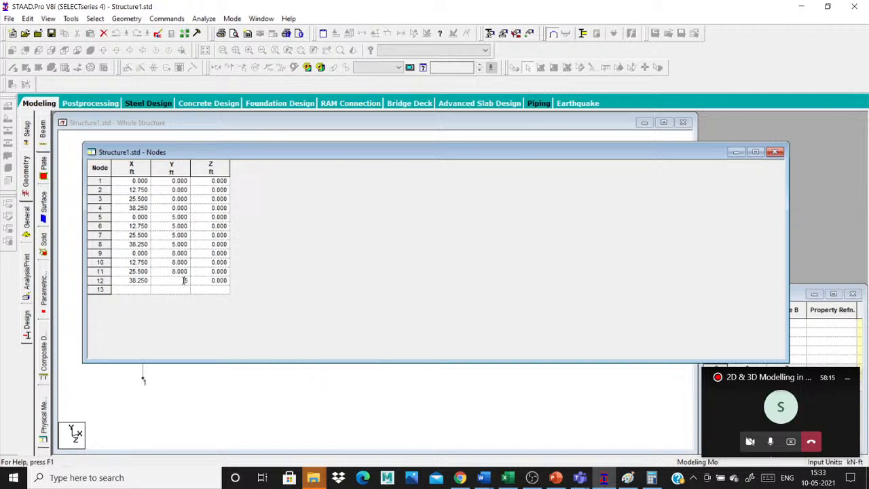
{"action": "type", "text": "8"}
{"action": "key", "text": "Return"}
{"action": "left_click", "coordinate": [185, 272]}
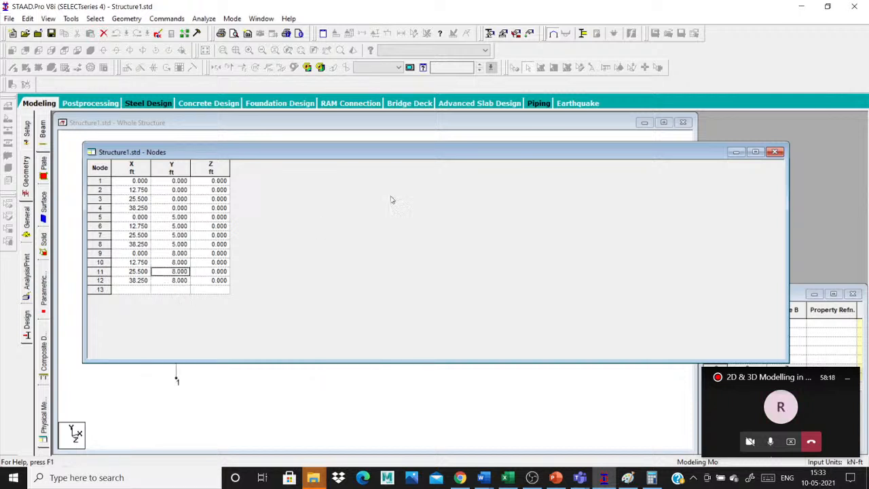
{"action": "left_click", "coordinate": [736, 151]}
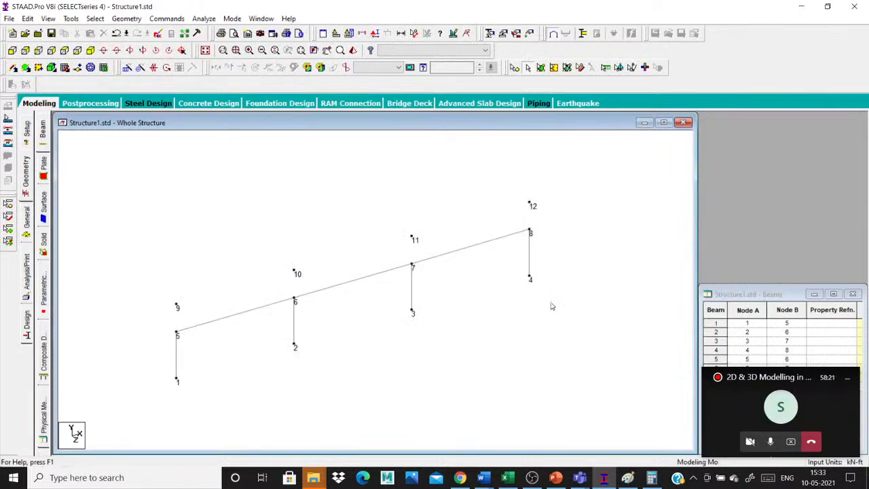
Step: Add second-storey columns from point to point, joining nodes 5 to 9, 6 to 10, 7 to 11 and 8 to 12
{"action": "scroll", "coordinate": [538, 309], "scroll_direction": "up", "scroll_amount": 1}
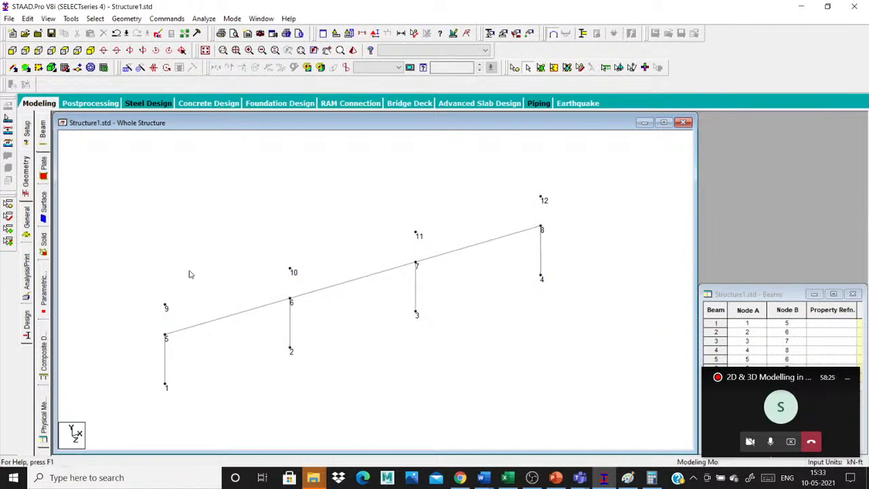
{"action": "left_click", "coordinate": [125, 19]}
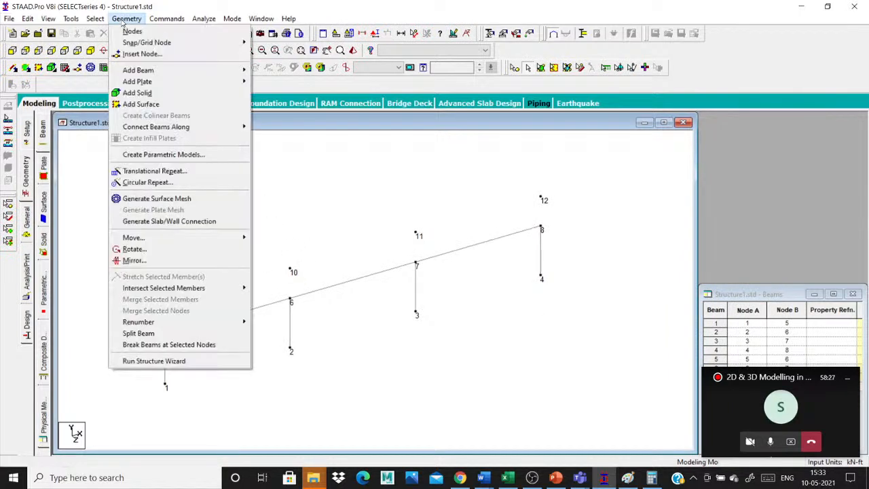
{"action": "mouse_move", "coordinate": [138, 70]}
{"action": "left_click", "coordinate": [299, 86]}
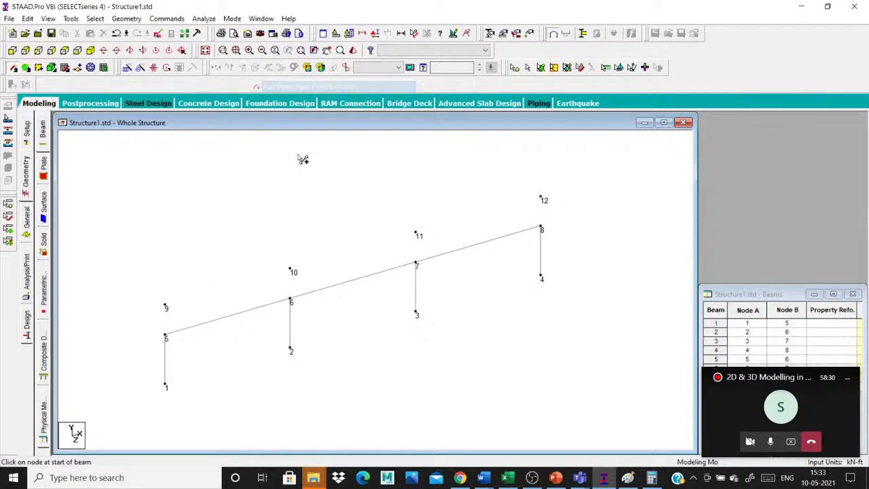
{"action": "left_click_drag", "start_coordinate": [165, 334], "coordinate": [165, 305]}
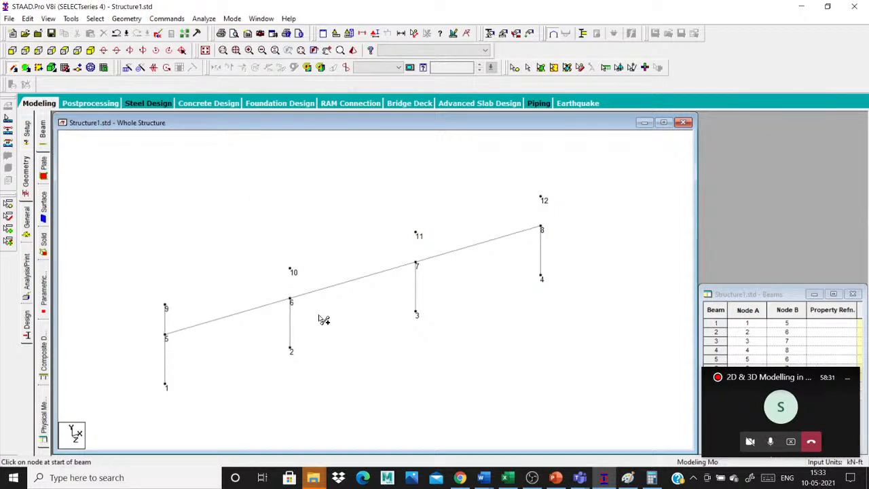
{"action": "left_click_drag", "start_coordinate": [291, 300], "coordinate": [289, 270]}
{"action": "left_click_drag", "start_coordinate": [416, 263], "coordinate": [417, 235]}
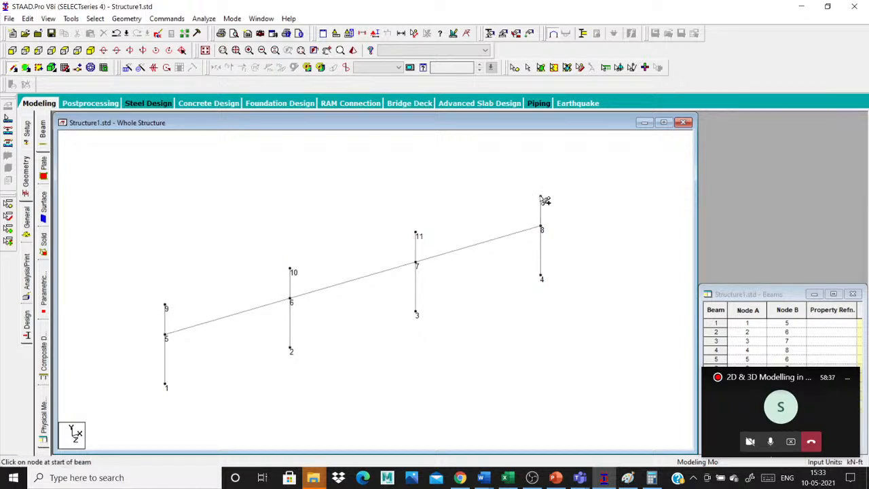
Step: Add beams from point to point along the second-storey column tops, connecting nodes 9, 10, 11 and 12
{"action": "left_click_drag", "start_coordinate": [296, 269], "coordinate": [165, 306]}
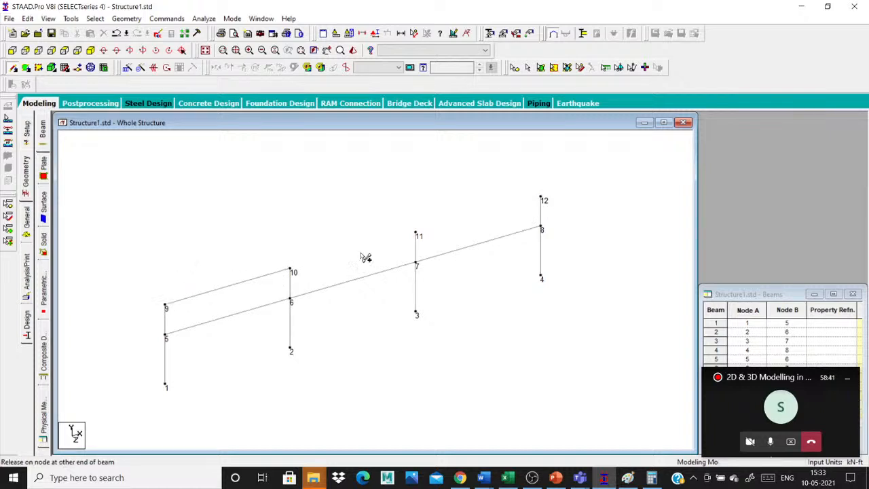
{"action": "left_click_drag", "start_coordinate": [366, 257], "coordinate": [416, 236]}
{"action": "left_click_drag", "start_coordinate": [416, 236], "coordinate": [542, 200]}
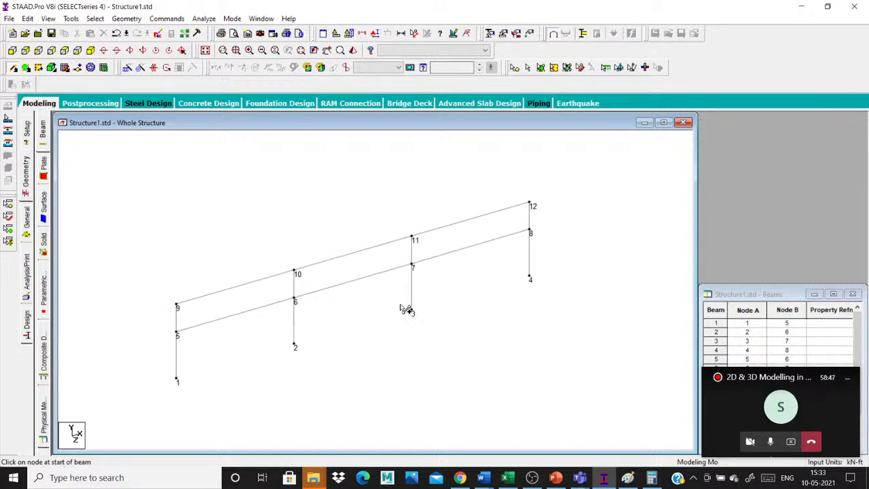
Step: Copy the rows of nodes 9 to 12 in the nodes table and paste them from row 13 onward
{"action": "left_click", "coordinate": [127, 19]}
{"action": "left_click", "coordinate": [134, 31]}
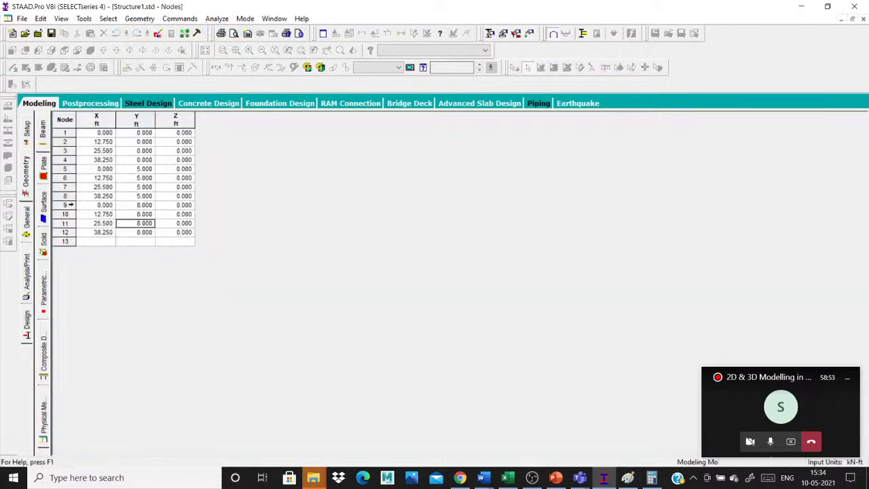
{"action": "left_click_drag", "start_coordinate": [65, 205], "coordinate": [68, 233]}
{"action": "right_click", "coordinate": [67, 214]}
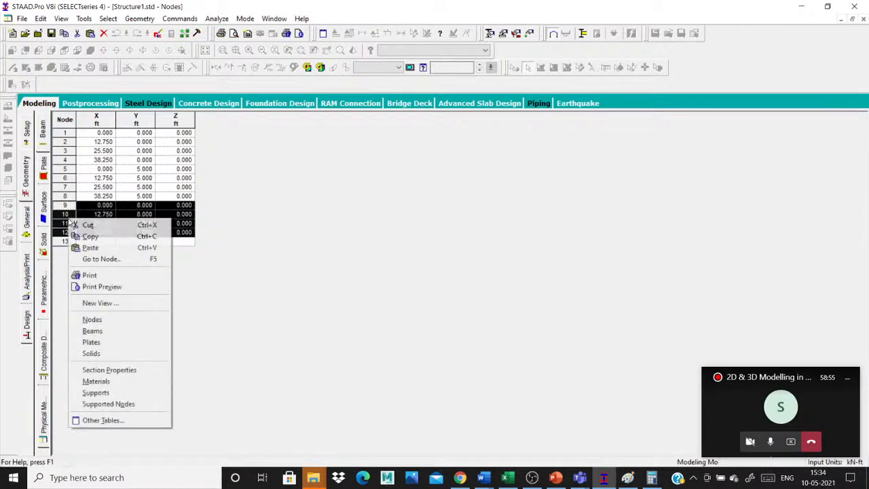
{"action": "left_click", "coordinate": [68, 241]}
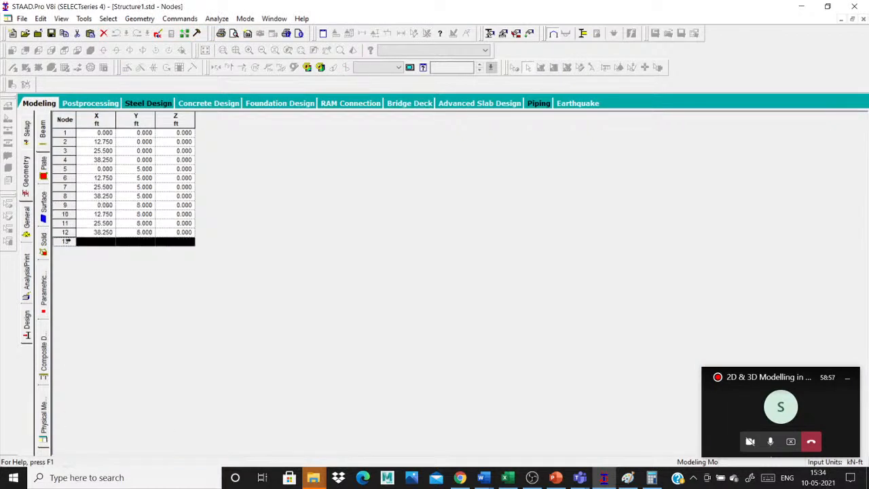
{"action": "key", "text": "ctrl+v"}
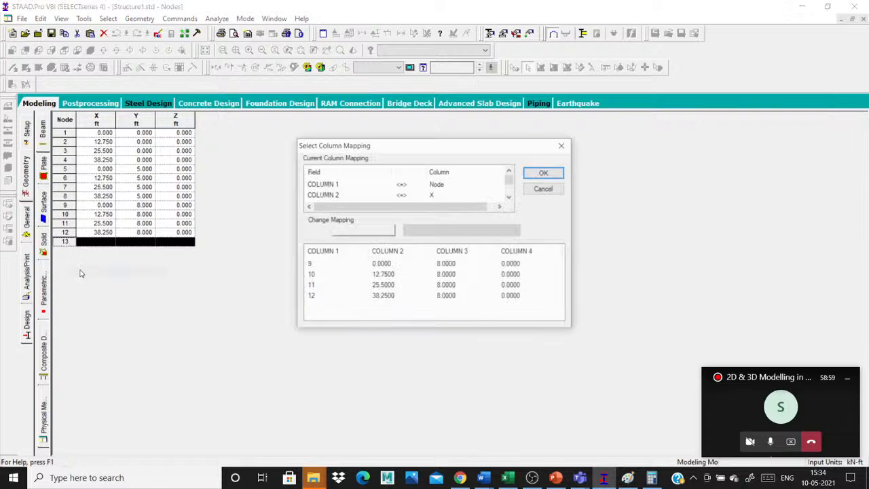
{"action": "key", "text": "Return"}
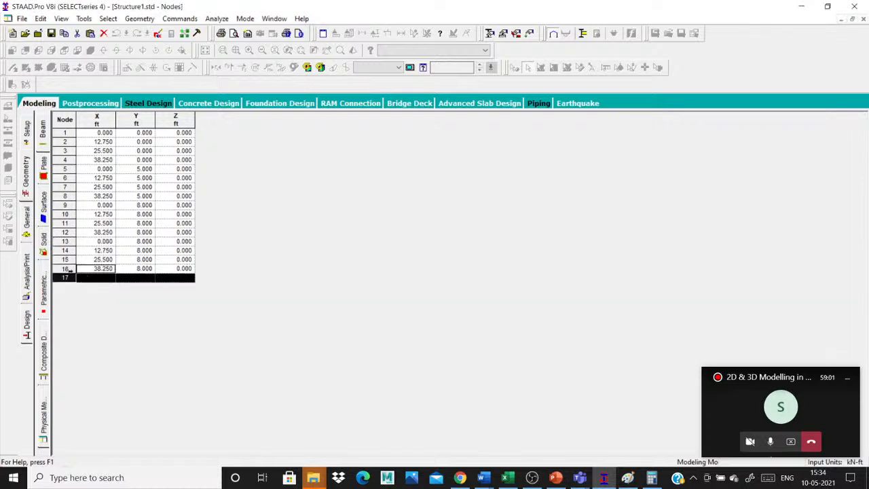
Step: Paste the same four node rows again from row 17 onward, accepting the column mapping
{"action": "right_click", "coordinate": [64, 277]}
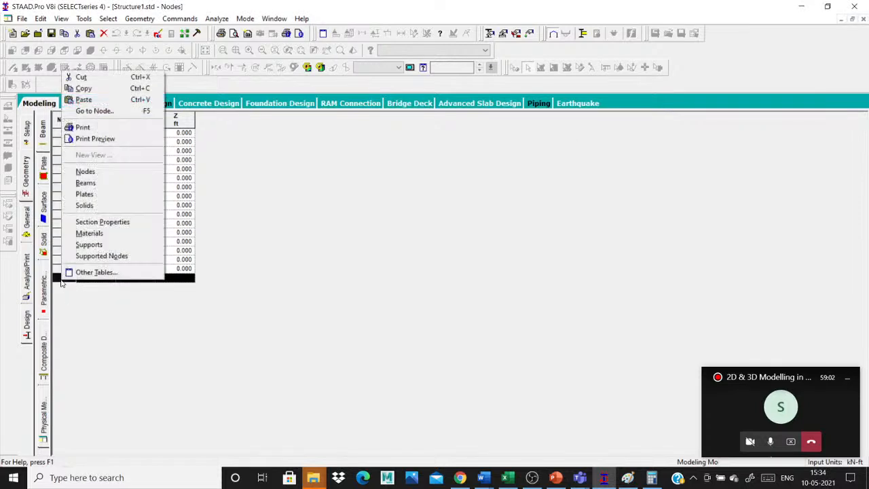
{"action": "left_click", "coordinate": [93, 102]}
{"action": "left_click", "coordinate": [545, 174]}
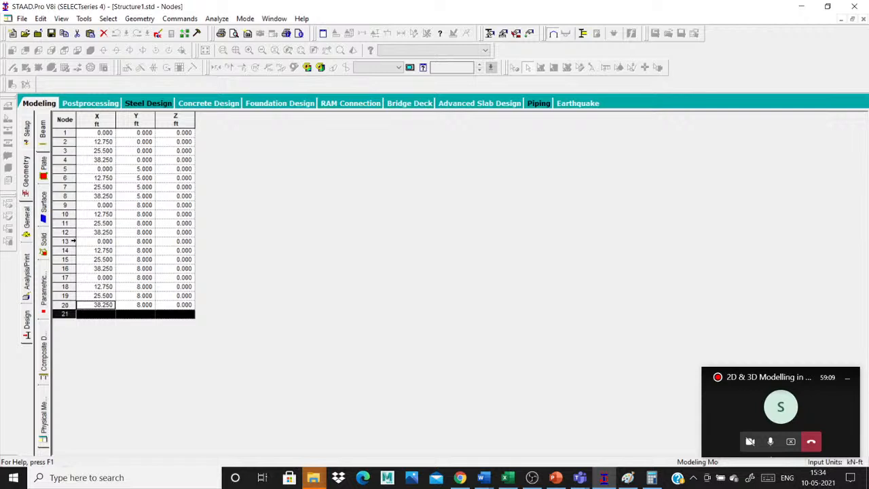
Step: Set the Y coordinate of node 13 to 11 ft in the nodes table
{"action": "left_click", "coordinate": [73, 242]}
{"action": "left_click", "coordinate": [154, 243]}
{"action": "type", "text": "1"}
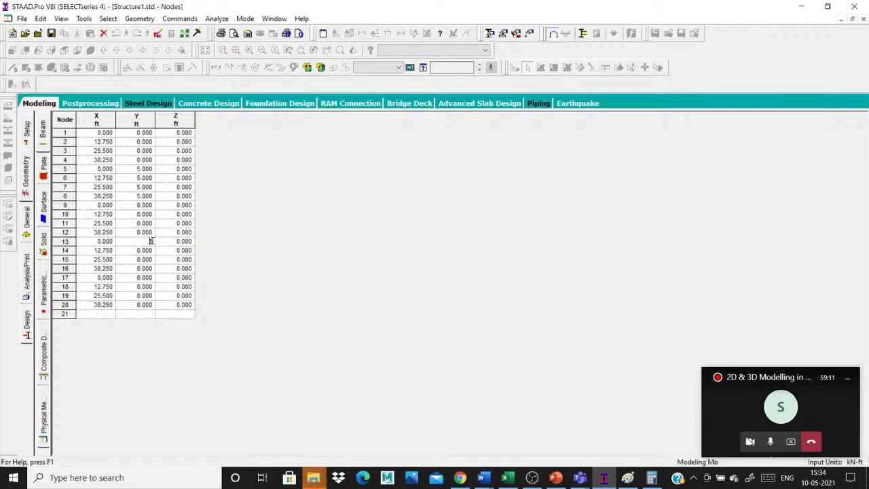
{"action": "type", "text": "8"}
{"action": "key", "text": "BackSpace"}
{"action": "type", "text": "11"}
{"action": "key", "text": "Return"}
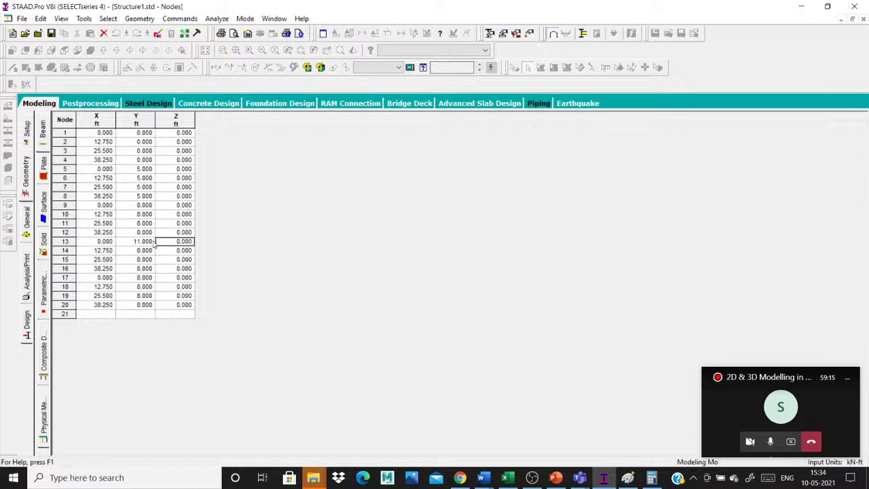
Step: Set the Y coordinate of node 14 to 11 ft in the nodes table
{"action": "double_click", "coordinate": [151, 251]}
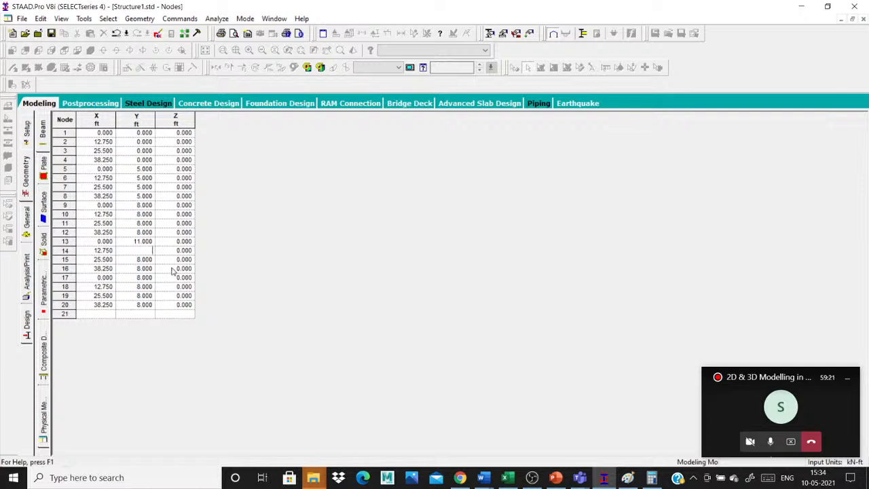
{"action": "left_click", "coordinate": [144, 261]}
{"action": "double_click", "coordinate": [144, 259]}
{"action": "key", "text": "BackSpace"}
{"action": "type", "text": "11"}
{"action": "left_click", "coordinate": [148, 253]}
{"action": "double_click", "coordinate": [155, 251]}
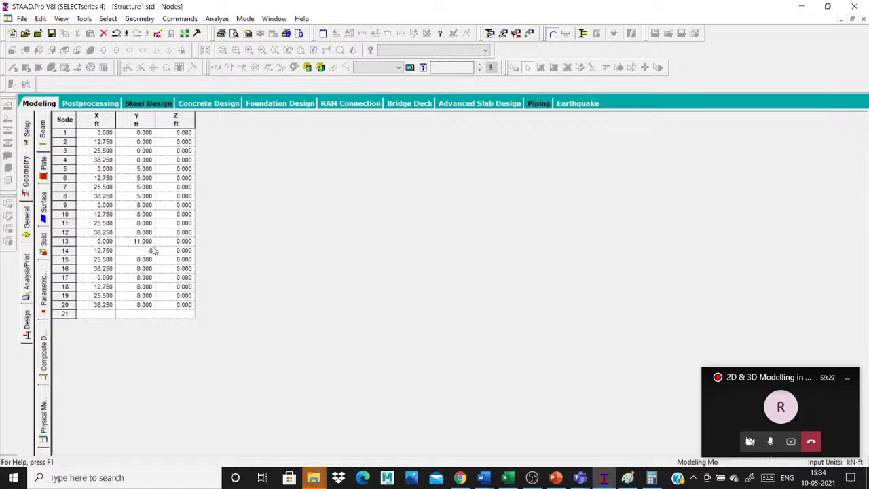
{"action": "key", "text": "BackSpace"}
{"action": "type", "text": "11"}
{"action": "key", "text": "Tab"}
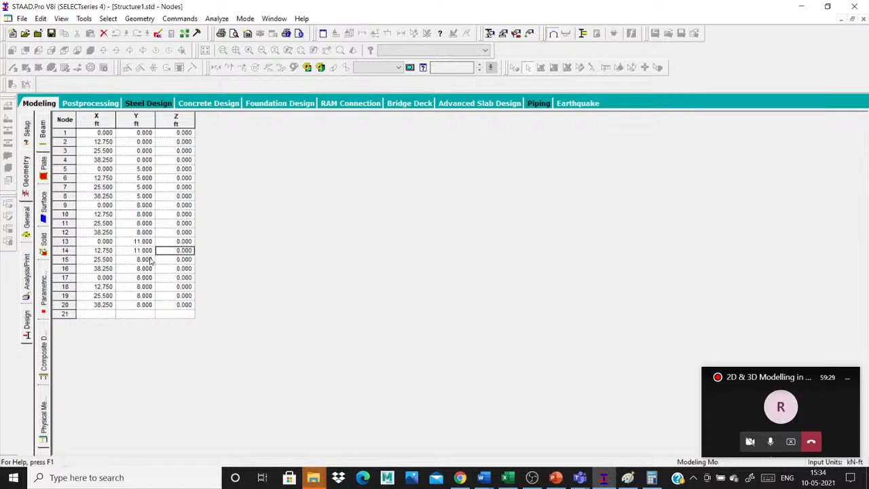
Step: Set the Y coordinates of nodes 15 and 16 to 11 ft
{"action": "double_click", "coordinate": [151, 261]}
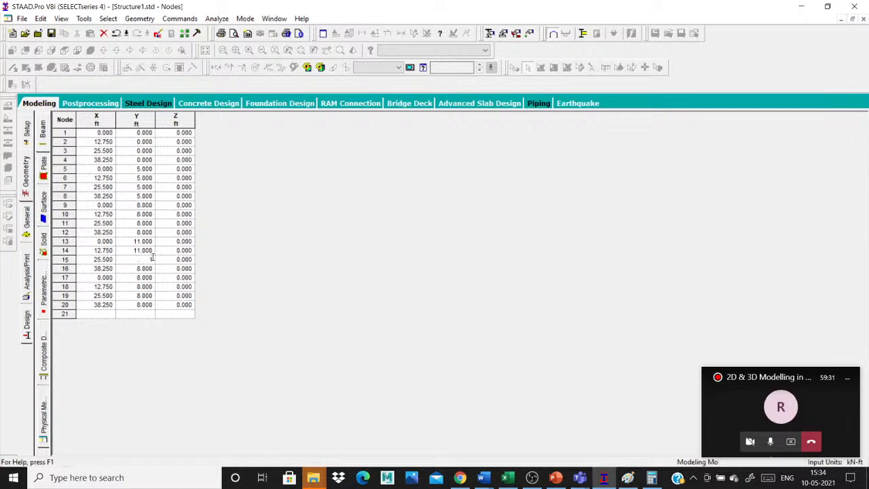
{"action": "key", "text": "BackSpace"}
{"action": "type", "text": "11"}
{"action": "key", "text": "Tab"}
{"action": "double_click", "coordinate": [154, 269]}
{"action": "type", "text": "11"}
{"action": "key", "text": "Tab"}
Step: Set the Y coordinates of nodes 17, 18, 19 and 20 to 14 ft and close the nodes table
{"action": "double_click", "coordinate": [150, 277]}
{"action": "key", "text": "BackSpace"}
{"action": "key", "text": "Tab"}
{"action": "key", "text": "Tab"}
{"action": "key", "text": "Tab"}
{"action": "key", "text": "Delete"}
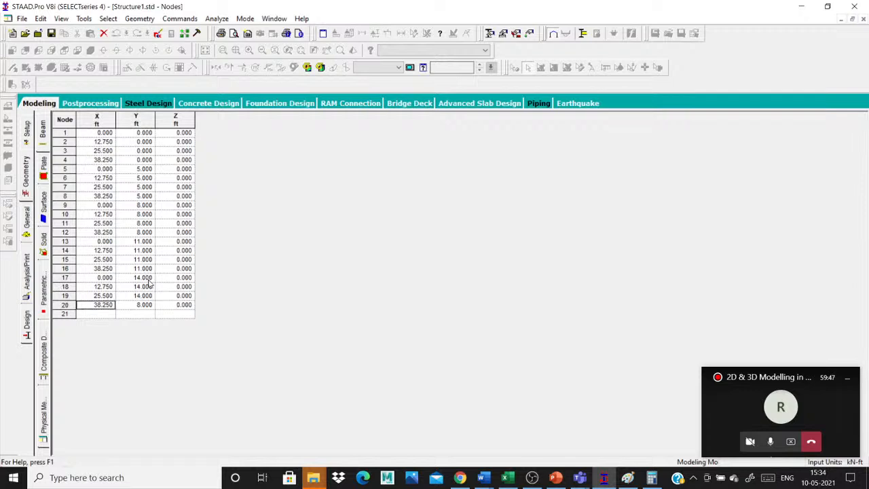
{"action": "type", "text": "1"}
{"action": "key", "text": "Tab"}
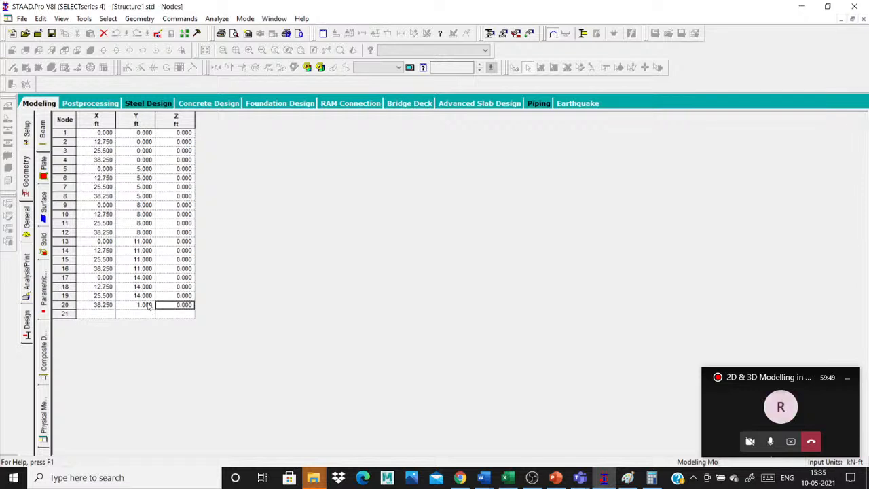
{"action": "double_click", "coordinate": [151, 305]}
{"action": "double_click", "coordinate": [153, 304]}
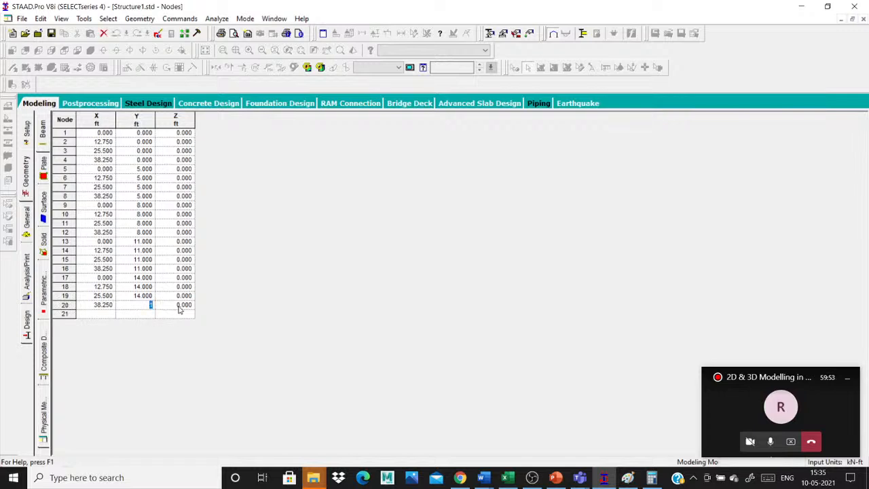
{"action": "type", "text": "14"}
{"action": "key", "text": "Tab"}
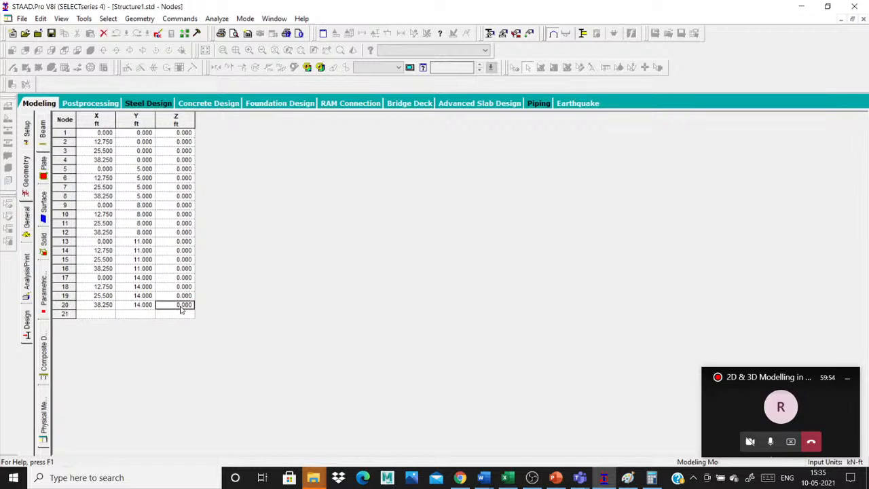
{"action": "left_click", "coordinate": [863, 19]}
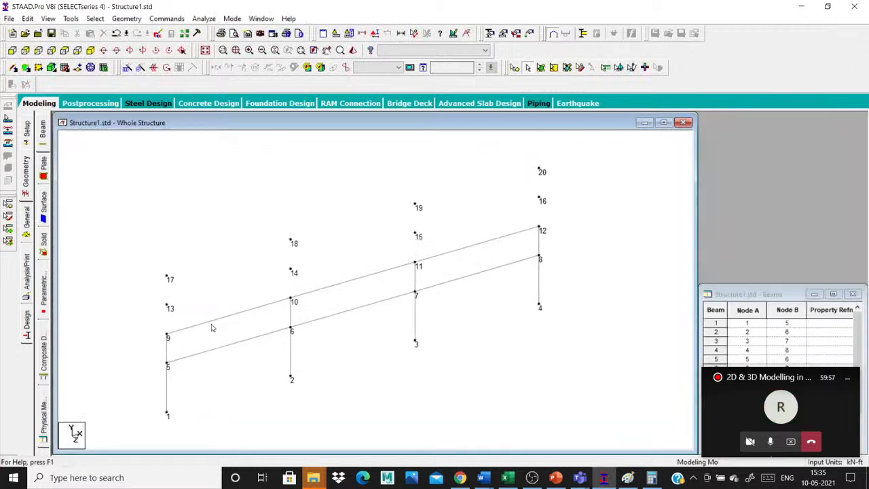
Step: Add columns from point to point for the upper two storeys, joining nodes 9-13-17, 10-14-18, 11-15-19 and 12-16-20
{"action": "scroll", "coordinate": [221, 364], "scroll_direction": "down", "scroll_amount": 2}
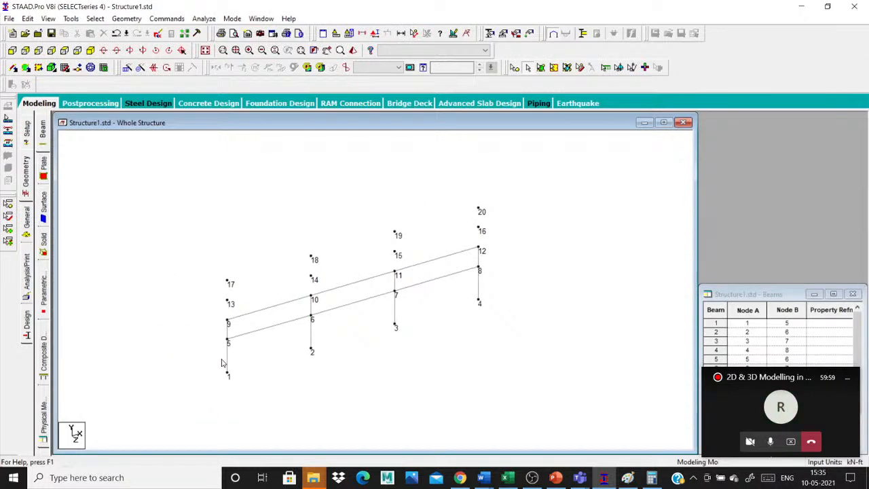
{"action": "left_click", "coordinate": [133, 20]}
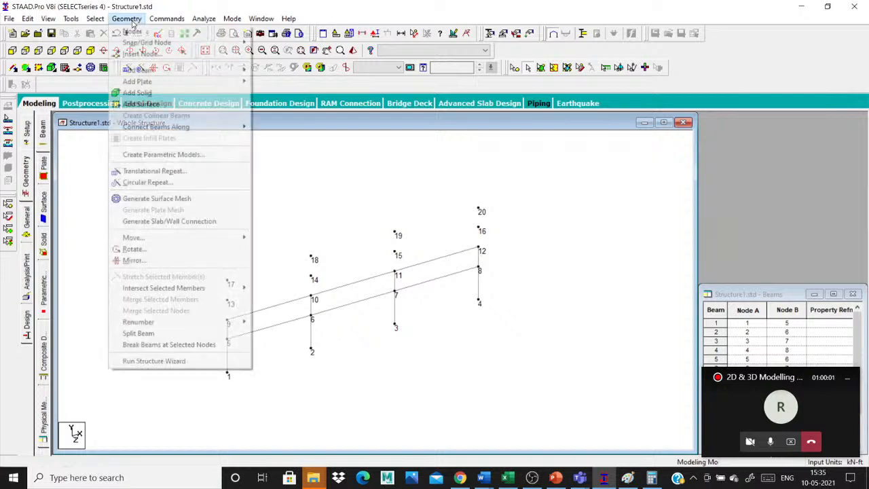
{"action": "mouse_move", "coordinate": [163, 69]}
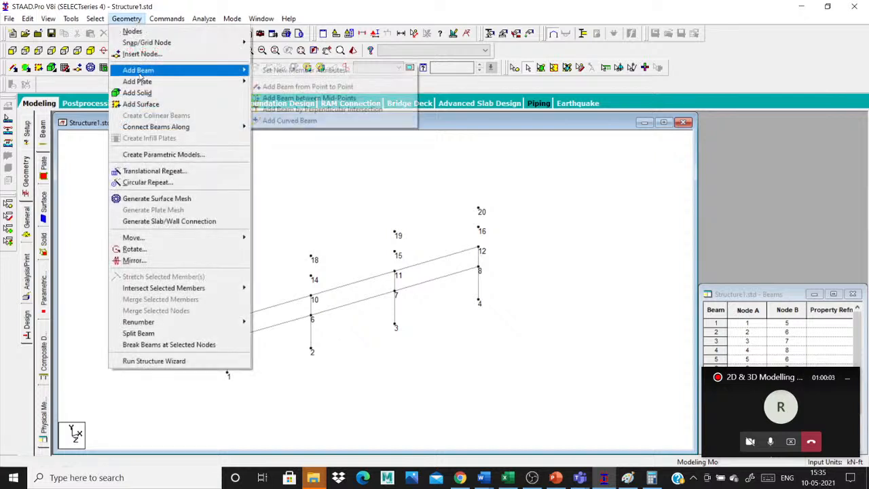
{"action": "left_click", "coordinate": [297, 87]}
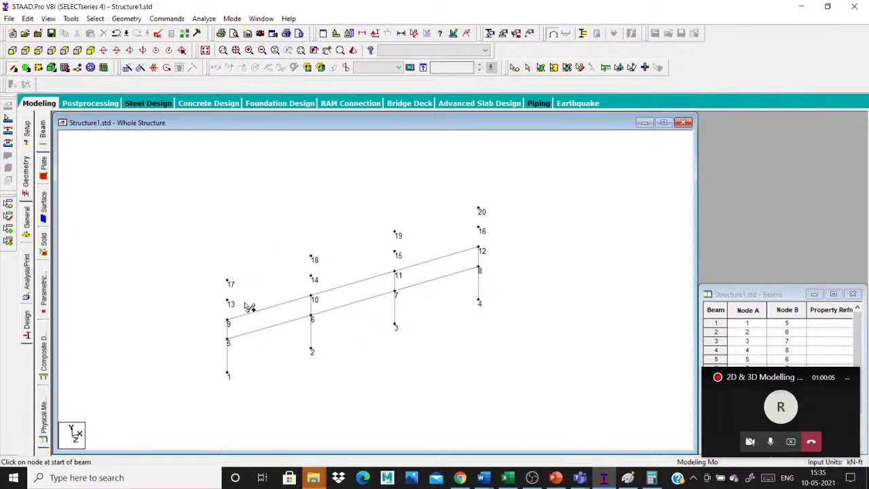
{"action": "left_click", "coordinate": [228, 322]}
{"action": "left_click", "coordinate": [229, 300]}
{"action": "left_click_drag", "start_coordinate": [229, 301], "coordinate": [227, 280]}
{"action": "left_click_drag", "start_coordinate": [313, 299], "coordinate": [312, 259]}
{"action": "left_click_drag", "start_coordinate": [396, 273], "coordinate": [397, 234]}
{"action": "left_click_drag", "start_coordinate": [480, 249], "coordinate": [484, 232]}
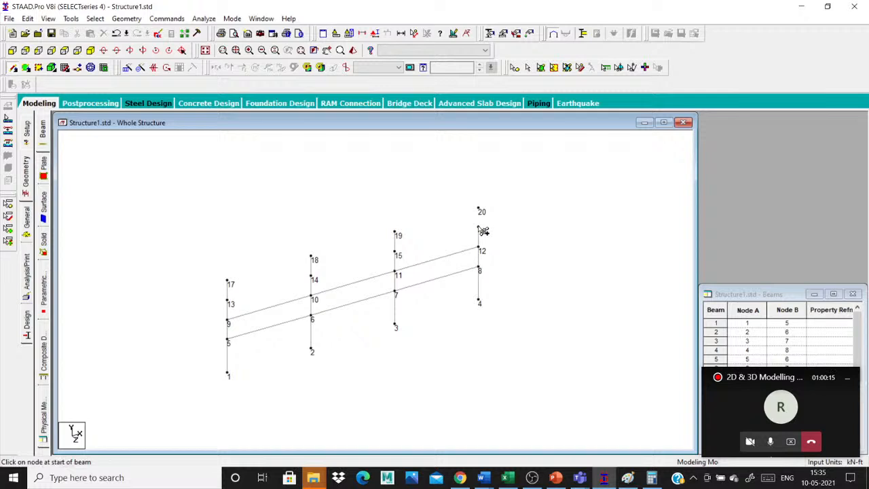
Step: Add beams from point to point along the two upper levels, connecting nodes 13 to 16 and nodes 17 to 20
{"action": "left_click_drag", "start_coordinate": [229, 304], "coordinate": [479, 231]}
{"action": "left_click_drag", "start_coordinate": [229, 280], "coordinate": [394, 241]}
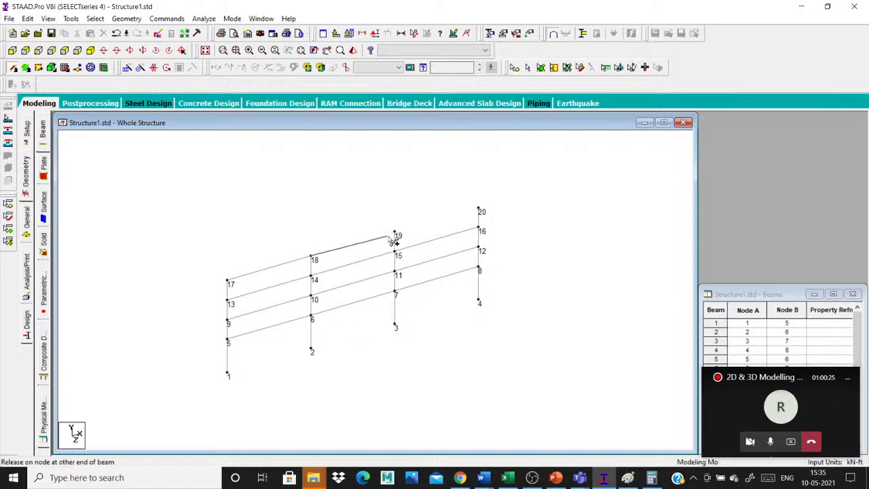
{"action": "left_click_drag", "start_coordinate": [393, 239], "coordinate": [479, 210]}
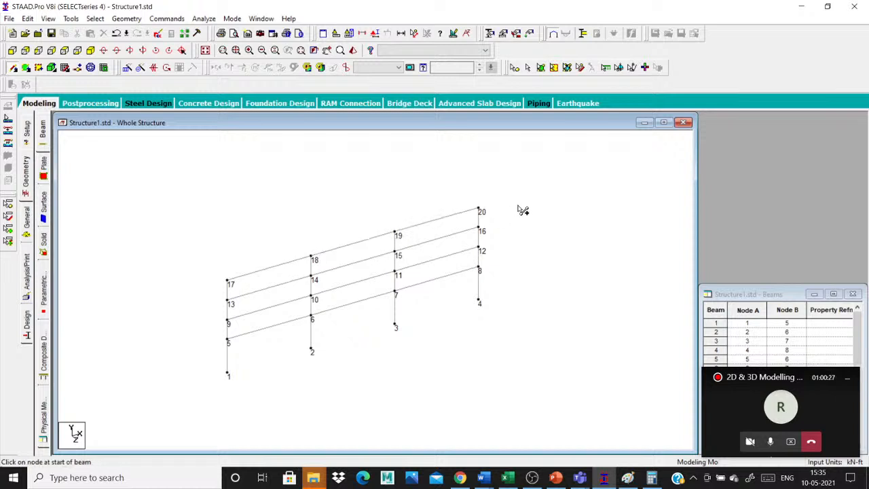
Step: Check the hand-drawn frame sketch in Paint, return to STAAD.Pro and display the beam dimensions for the whole view
{"action": "scroll", "coordinate": [448, 271], "scroll_direction": "up", "scroll_amount": 1}
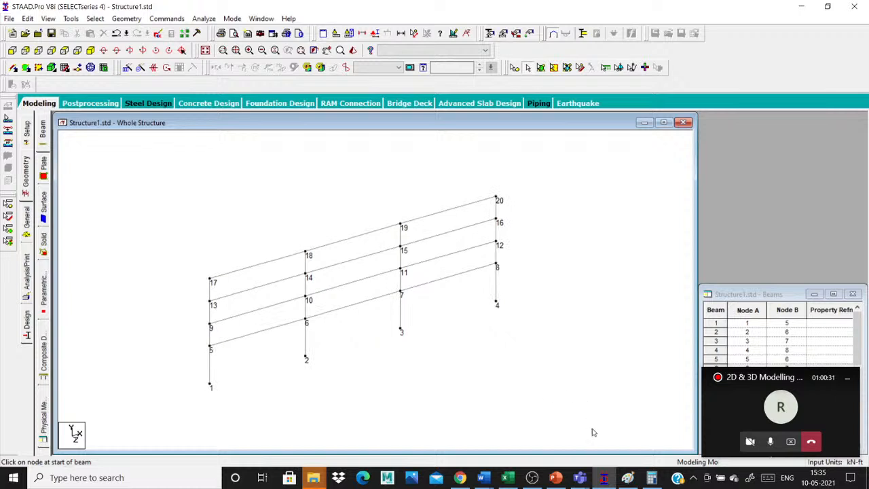
{"action": "left_click", "coordinate": [627, 478]}
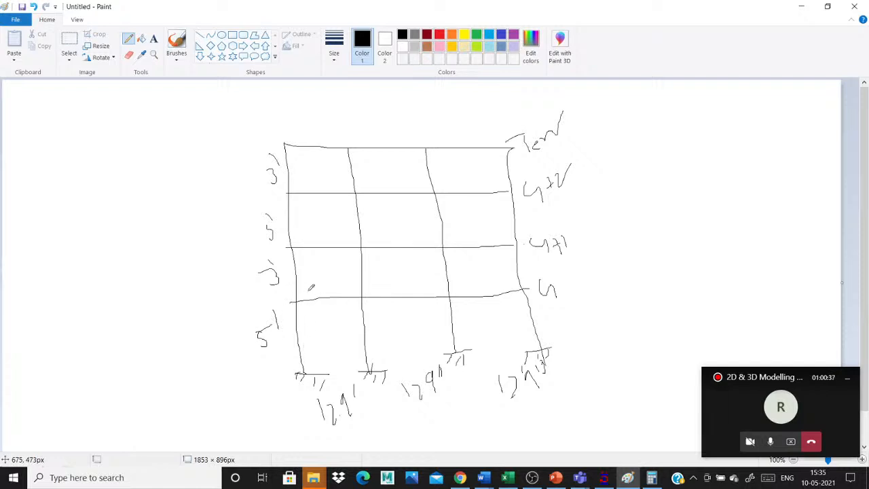
{"action": "left_click", "coordinate": [801, 6]}
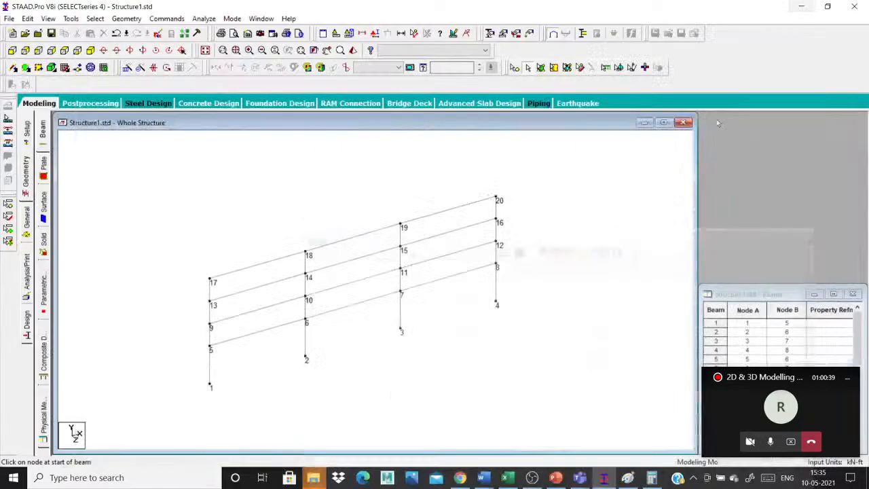
{"action": "scroll", "coordinate": [299, 201], "scroll_direction": "up", "scroll_amount": 1}
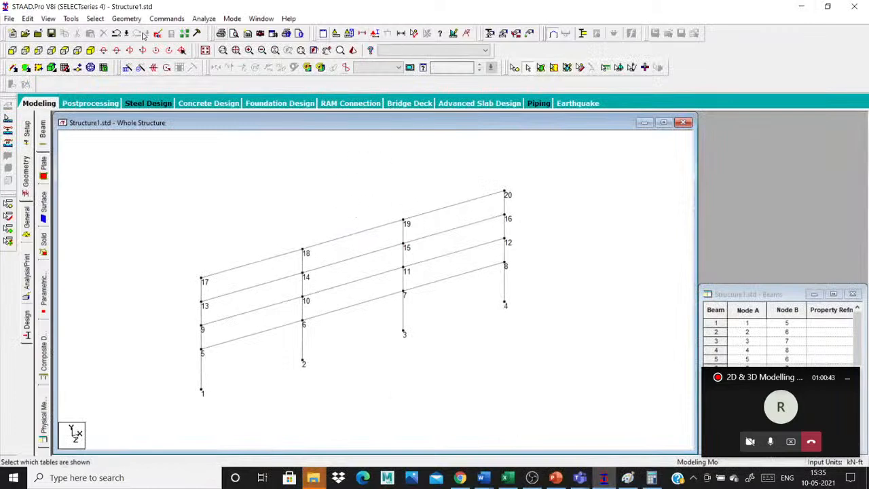
{"action": "left_click", "coordinate": [70, 18]}
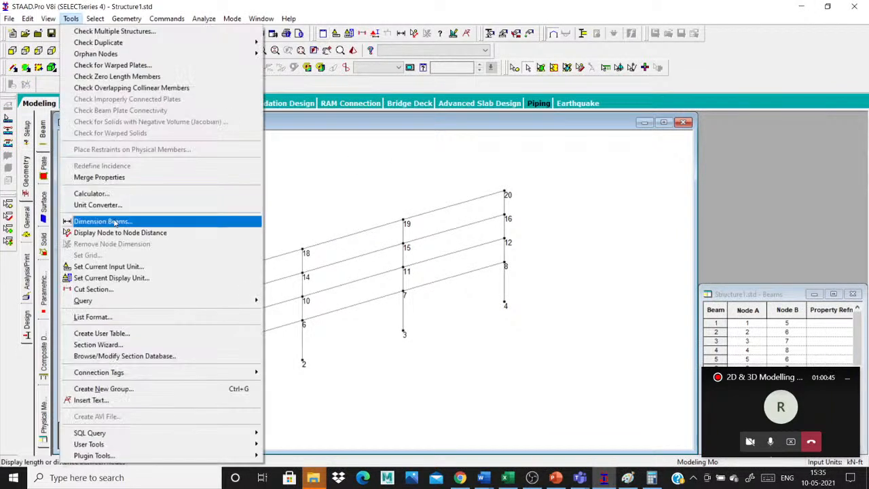
{"action": "left_click", "coordinate": [115, 219]}
{"action": "left_click", "coordinate": [207, 182]}
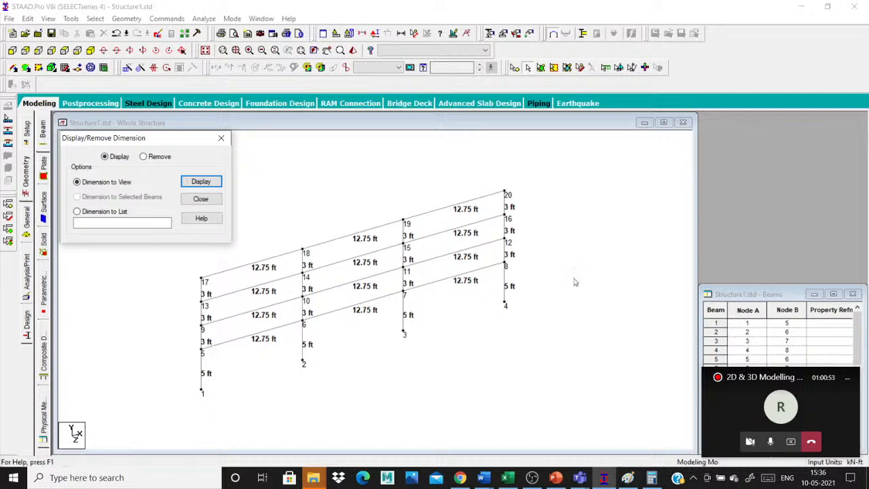
{"action": "left_click", "coordinate": [221, 138]}
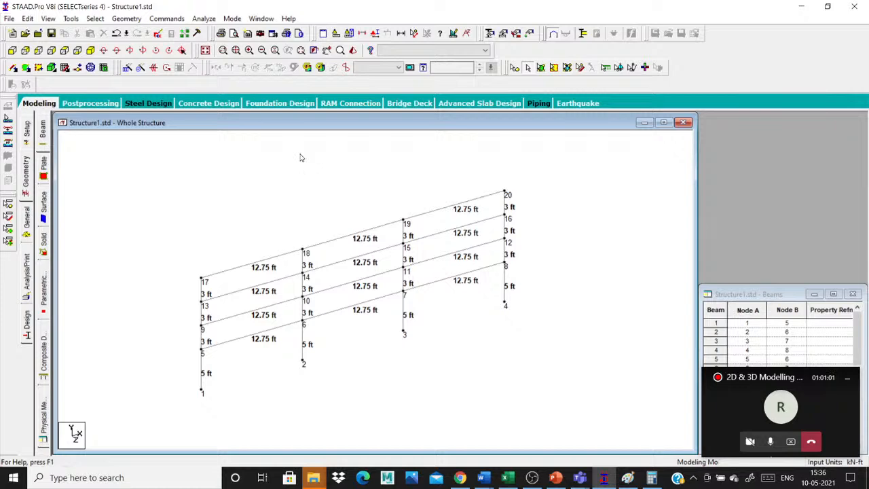
{"action": "scroll", "coordinate": [252, 319], "scroll_direction": "up", "scroll_amount": 1}
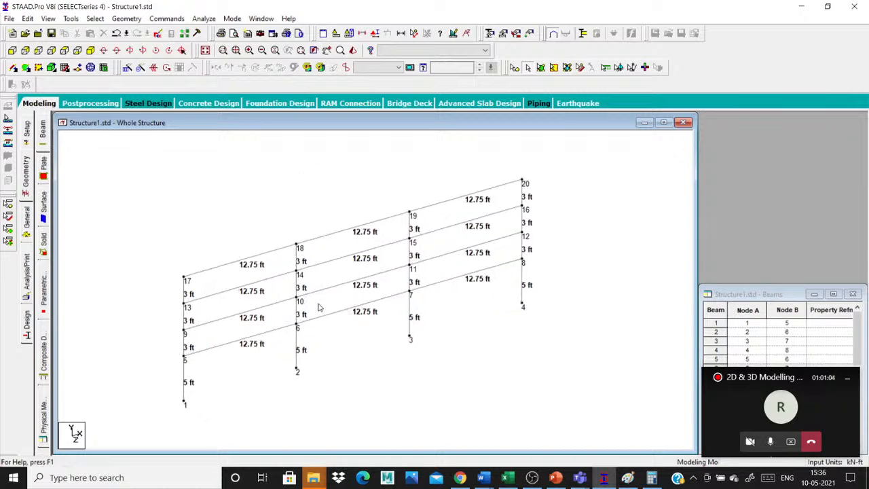
Step: Remove the displayed beam dimensions from the whole structure view
{"action": "left_click", "coordinate": [71, 19]}
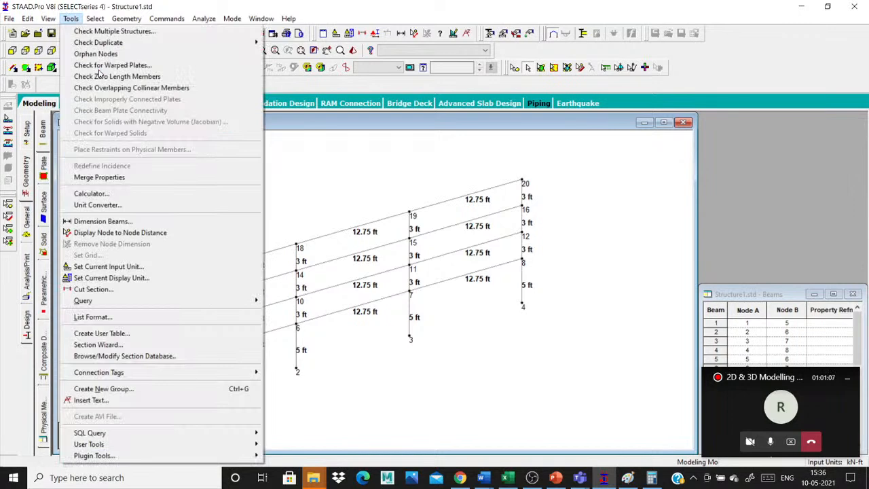
{"action": "left_click", "coordinate": [120, 232]}
{"action": "left_click", "coordinate": [70, 19]}
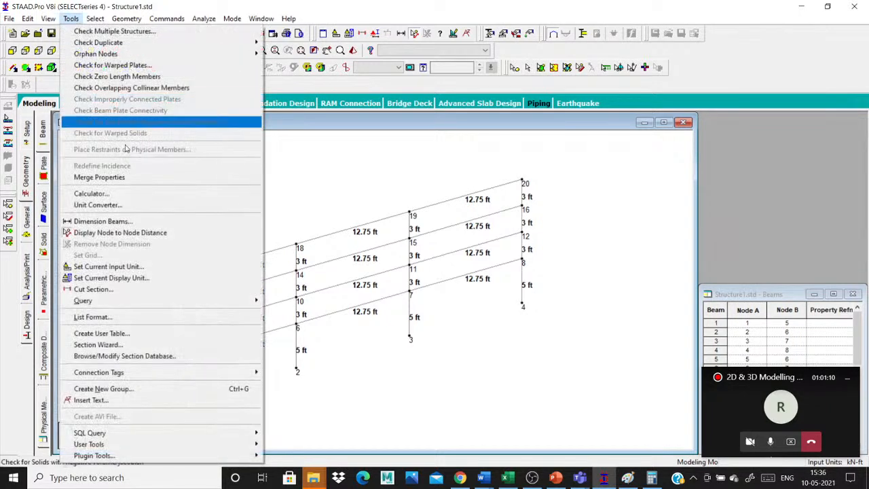
{"action": "left_click", "coordinate": [140, 222]}
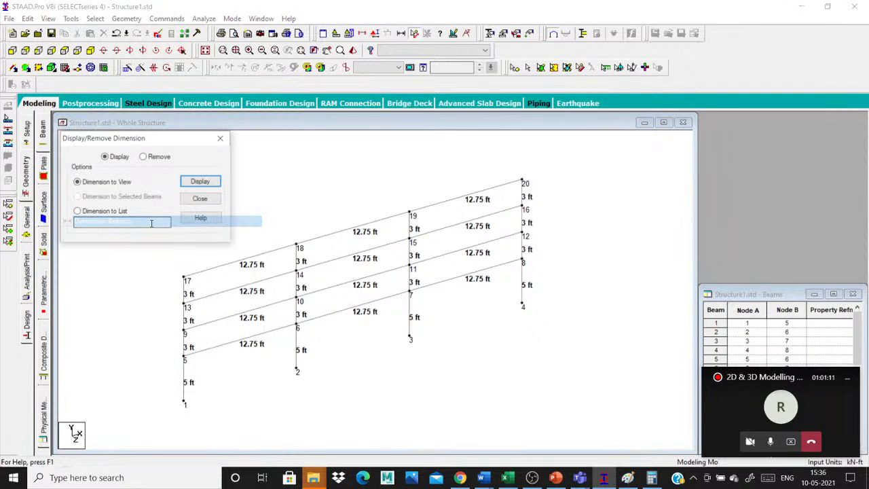
{"action": "left_click", "coordinate": [142, 156]}
{"action": "left_click", "coordinate": [201, 181]}
{"action": "left_click", "coordinate": [220, 138]}
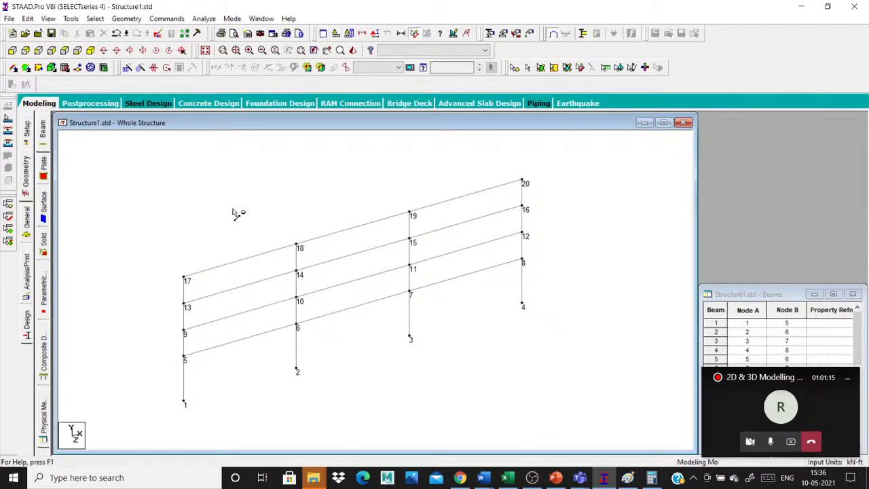
{"action": "left_click_drag", "start_coordinate": [233, 213], "coordinate": [241, 235]}
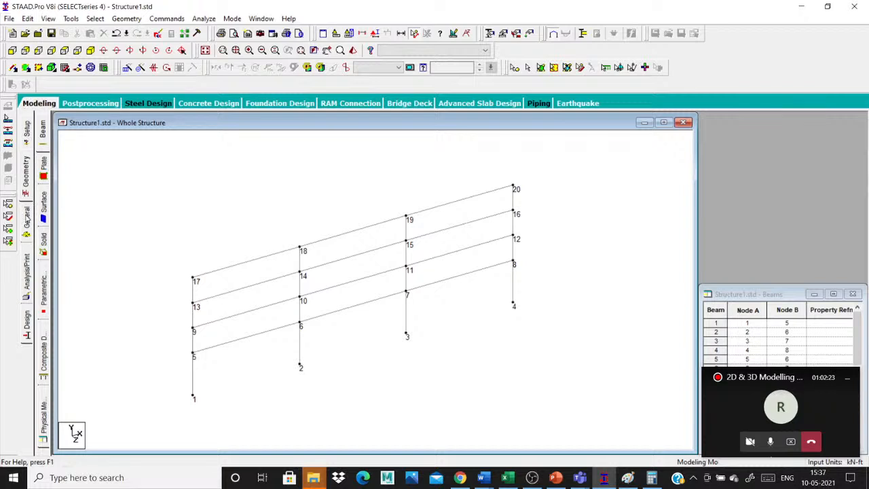
Step: Open the material assignment for the whole structure and place its dialog beside the frame drawing
{"action": "left_click", "coordinate": [26, 218]}
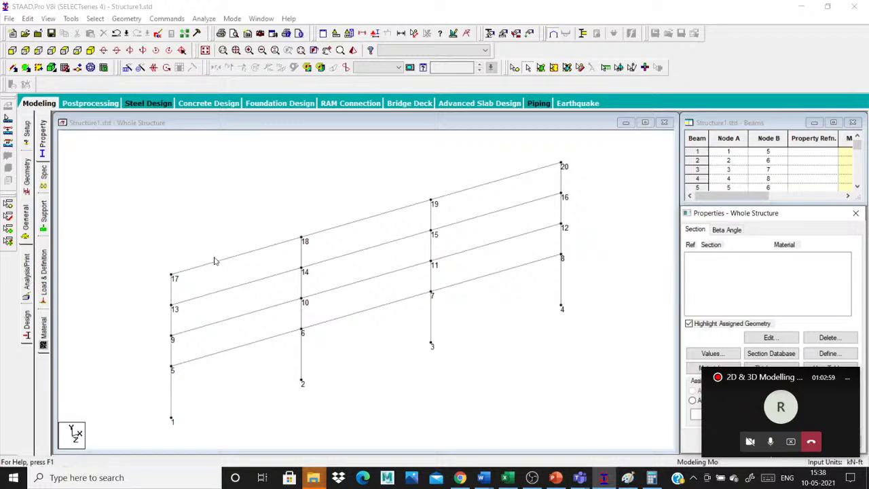
{"action": "left_click", "coordinate": [43, 330]}
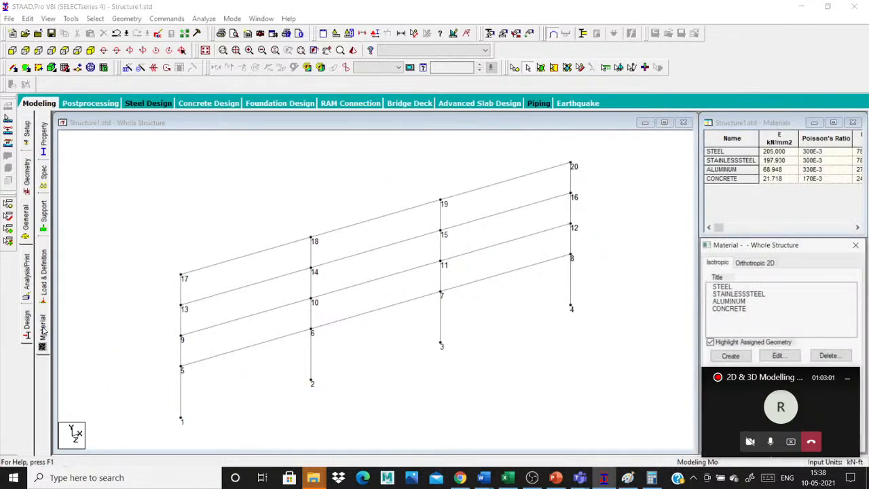
{"action": "left_click_drag", "start_coordinate": [779, 248], "coordinate": [615, 131]}
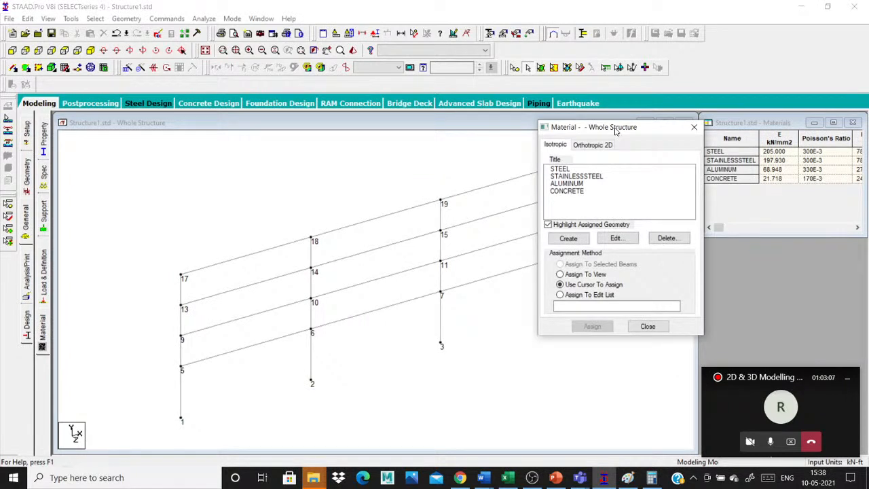
Step: Look through the STEEL, STAINLESSSTEEL, ALUMINUM and CONCRETE materials and the blank form for creating an isotropic material
{"action": "left_click", "coordinate": [562, 170]}
{"action": "left_click", "coordinate": [566, 177]}
{"action": "left_click", "coordinate": [566, 184]}
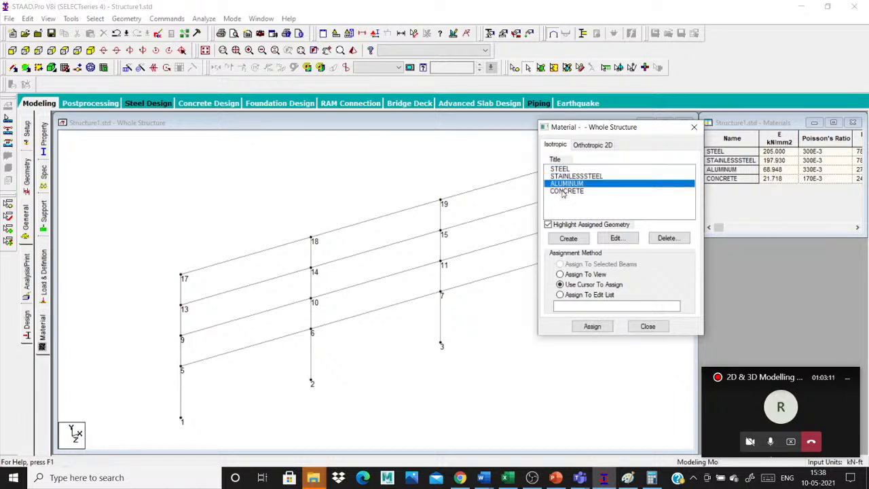
{"action": "left_click", "coordinate": [563, 192]}
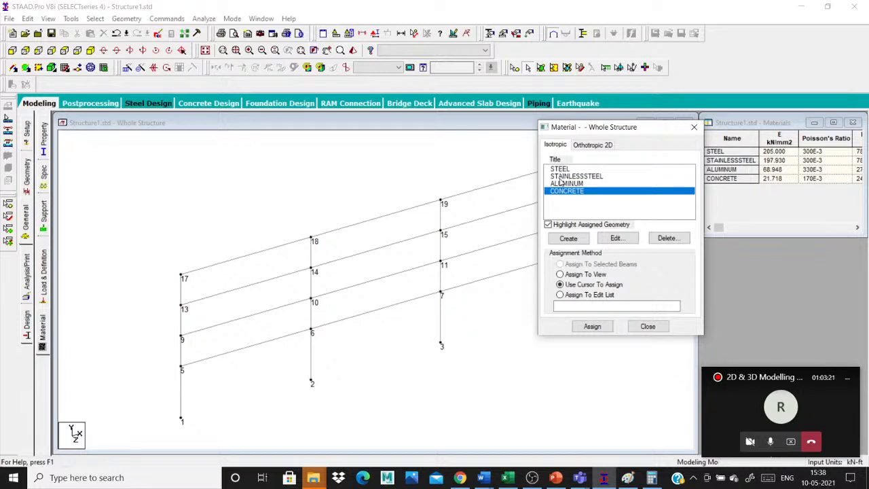
{"action": "left_click", "coordinate": [580, 240]}
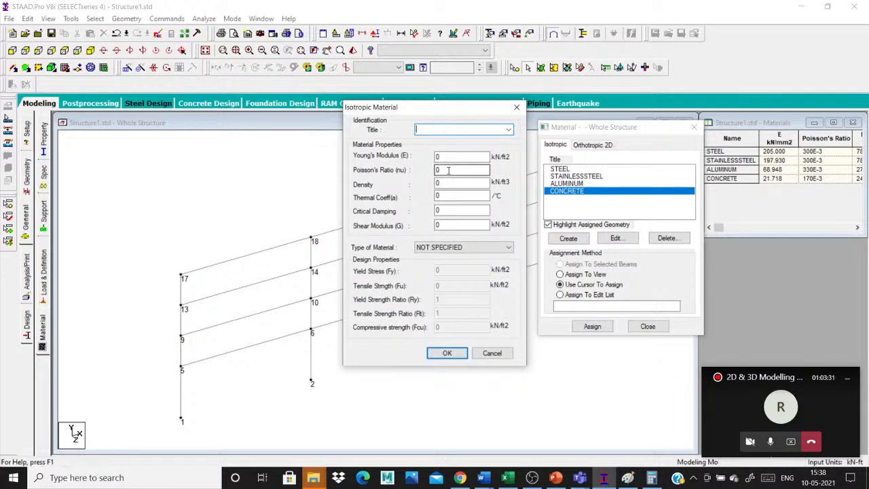
{"action": "key", "text": "Escape"}
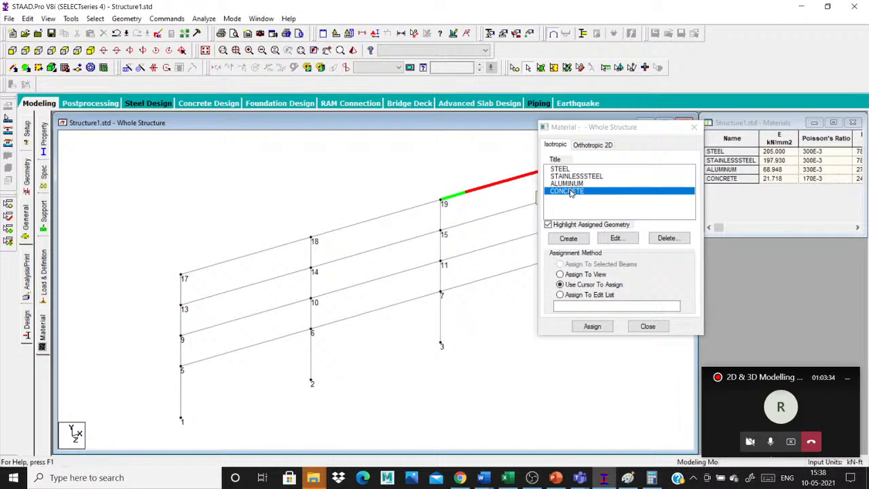
Step: Assign the CONCRETE material to every member of the frame with the Assign To View method
{"action": "left_click", "coordinate": [572, 193]}
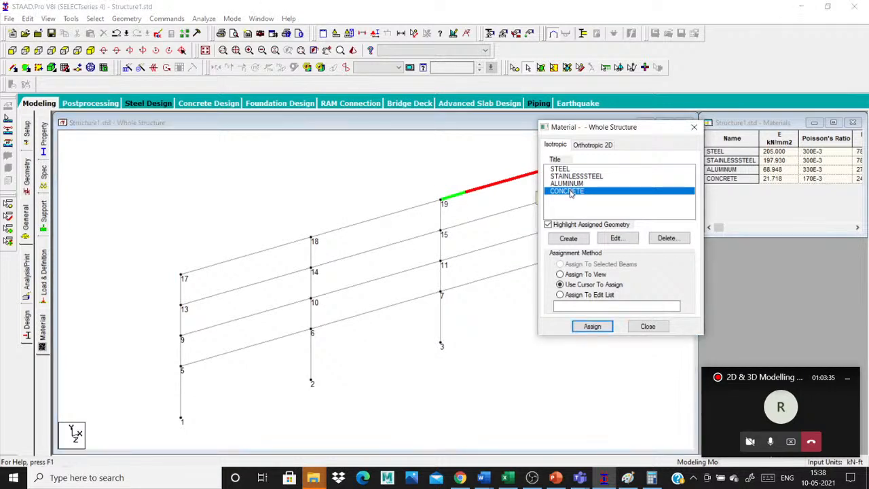
{"action": "left_click", "coordinate": [420, 156]}
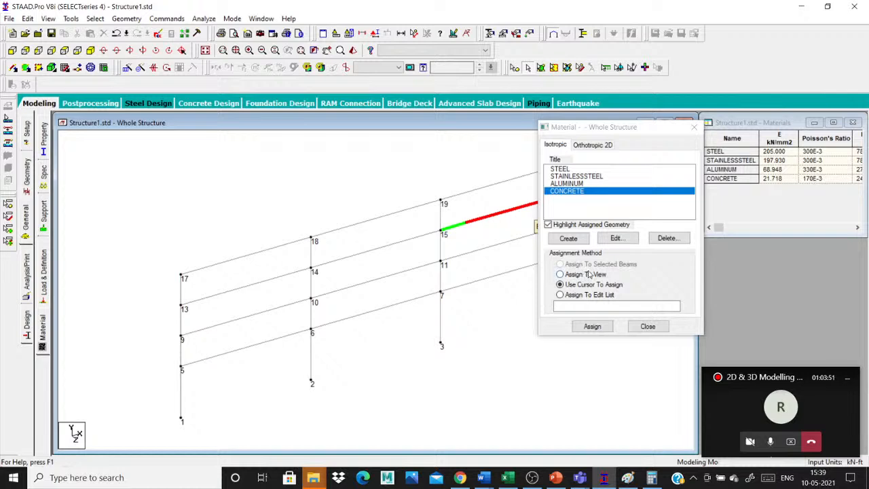
{"action": "left_click", "coordinate": [590, 275]}
{"action": "left_click_drag", "start_coordinate": [630, 130], "coordinate": [749, 125]}
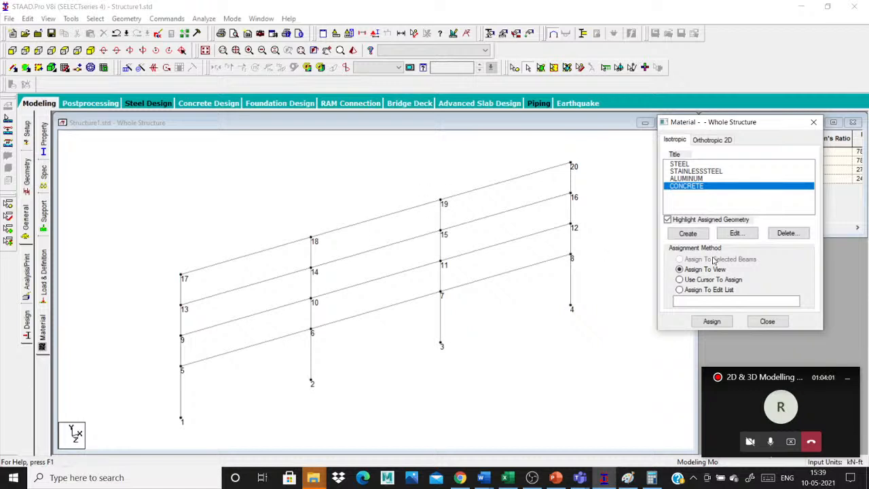
{"action": "left_click", "coordinate": [467, 195]}
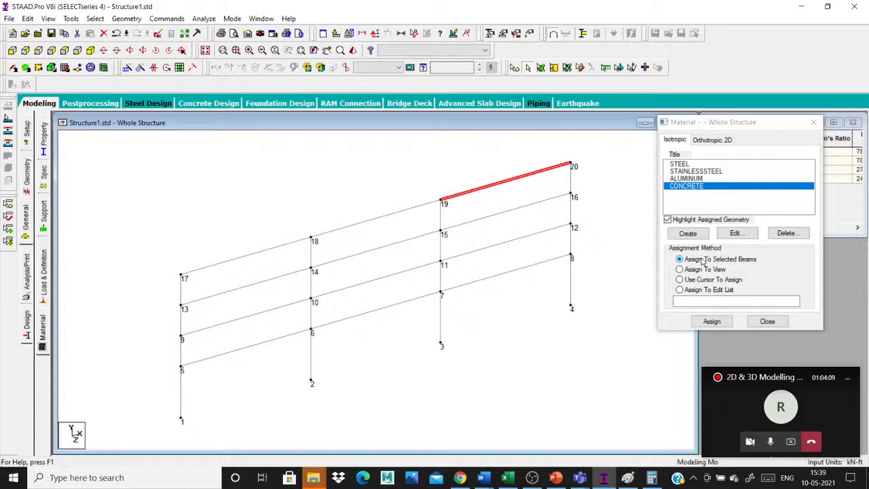
{"action": "left_click", "coordinate": [441, 250]}
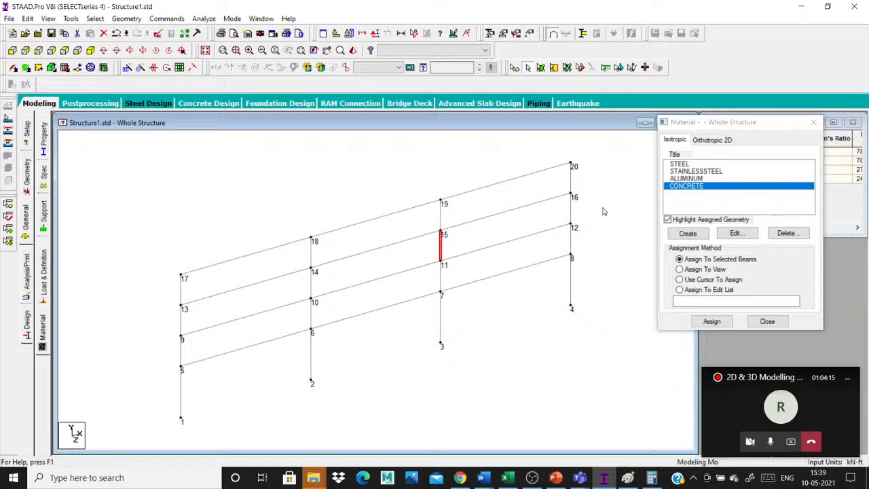
{"action": "left_click", "coordinate": [680, 269]}
{"action": "left_click", "coordinate": [712, 321]}
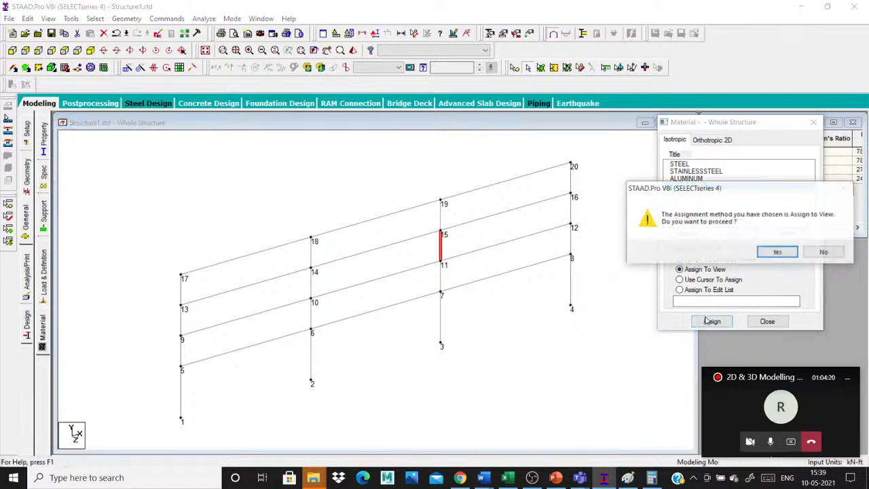
{"action": "left_click", "coordinate": [779, 252]}
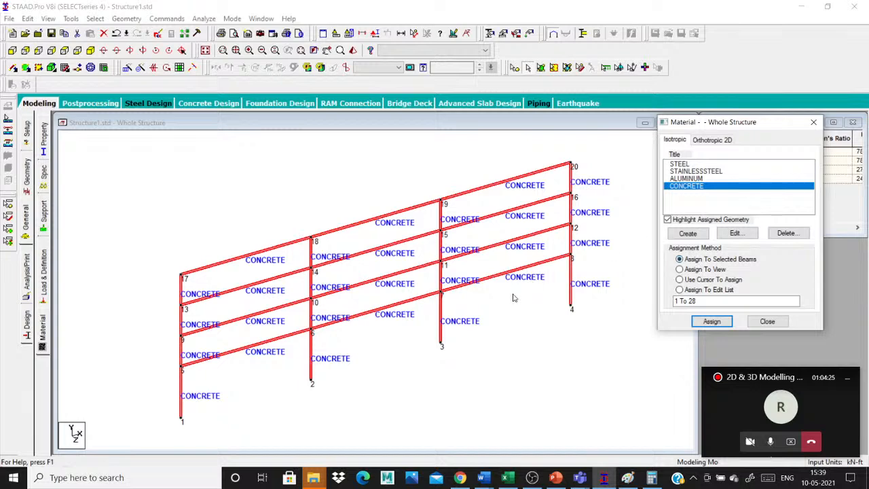
Step: Delete the top-level beam between nodes 19 and 20 and add it again from point to point
{"action": "left_click", "coordinate": [515, 297]}
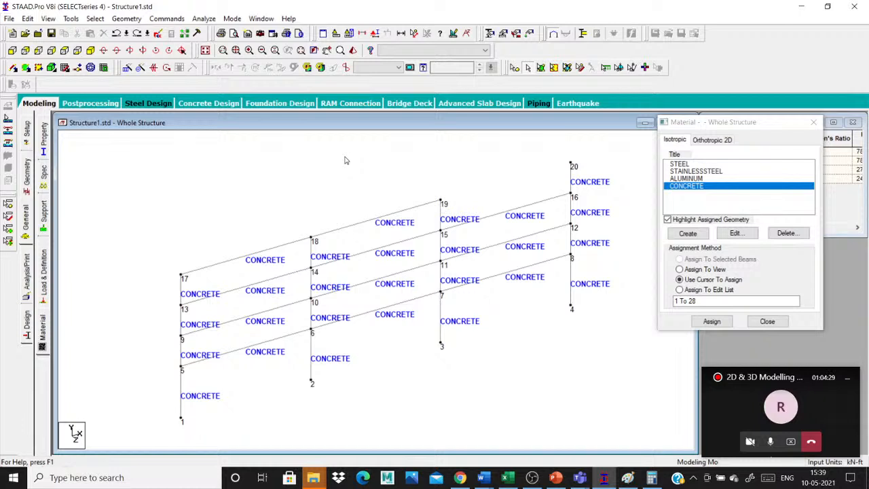
{"action": "left_click", "coordinate": [135, 18]}
{"action": "mouse_move", "coordinate": [155, 72]}
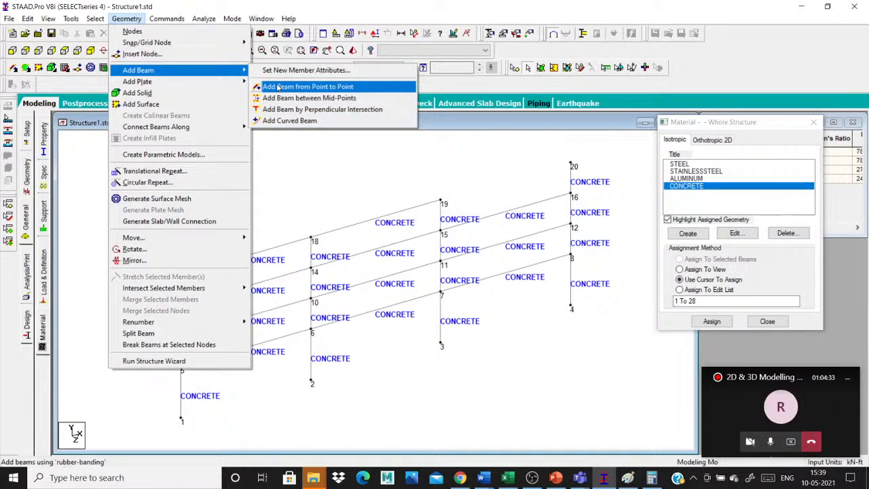
{"action": "left_click", "coordinate": [307, 87]}
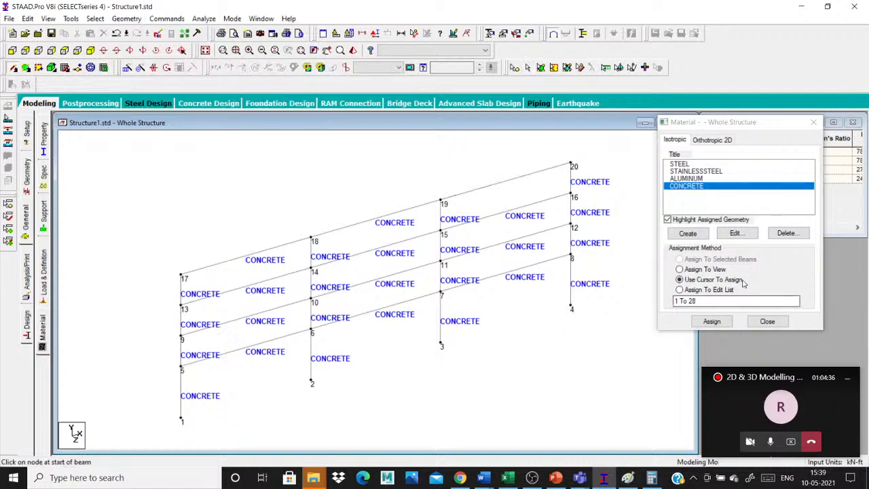
Step: Assign CONCRETE to the redrawn beam between nodes 19 and 20 with the Assign To Selected Beams method
{"action": "left_click", "coordinate": [702, 185]}
{"action": "left_click", "coordinate": [712, 322]}
{"action": "left_click", "coordinate": [766, 254]}
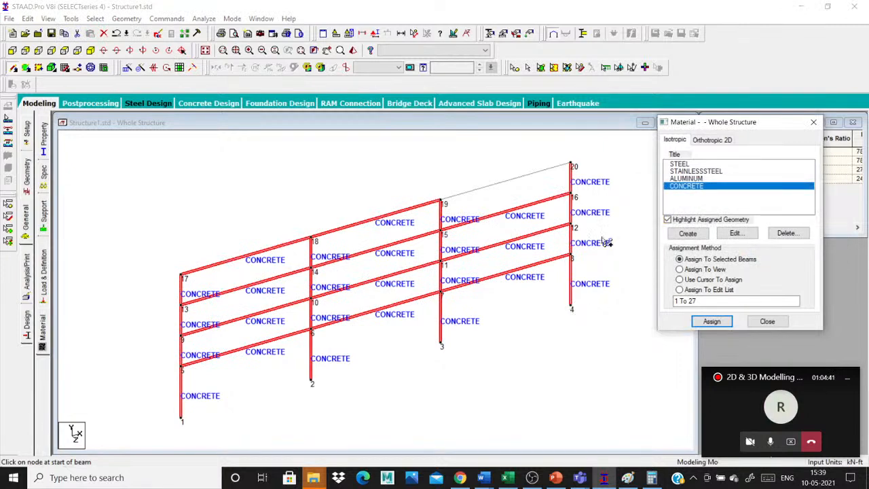
{"action": "left_click", "coordinate": [500, 182]}
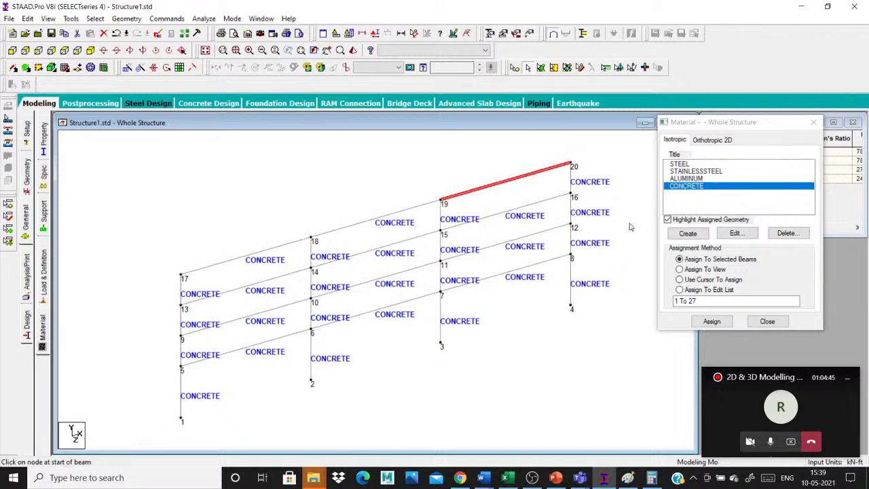
{"action": "left_click", "coordinate": [712, 322]}
{"action": "left_click", "coordinate": [457, 376]}
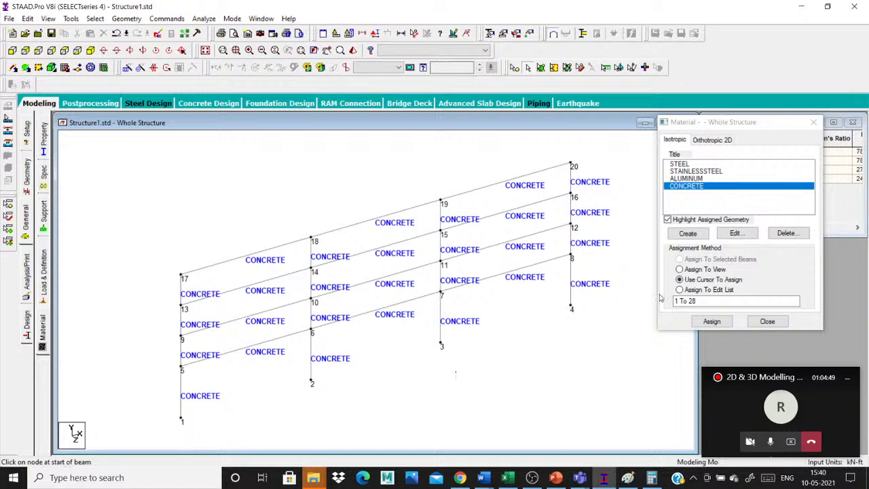
Step: Reassign CONCRETE to the entire view and compare the selected-beams, cursor and view assignment methods
{"action": "left_click", "coordinate": [679, 269]}
{"action": "left_click", "coordinate": [778, 252]}
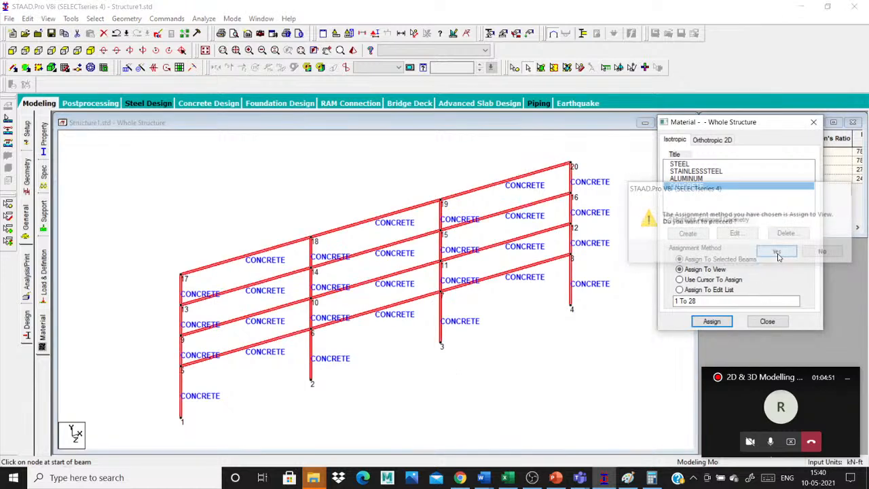
{"action": "left_click", "coordinate": [373, 208]}
{"action": "left_click", "coordinate": [369, 255]}
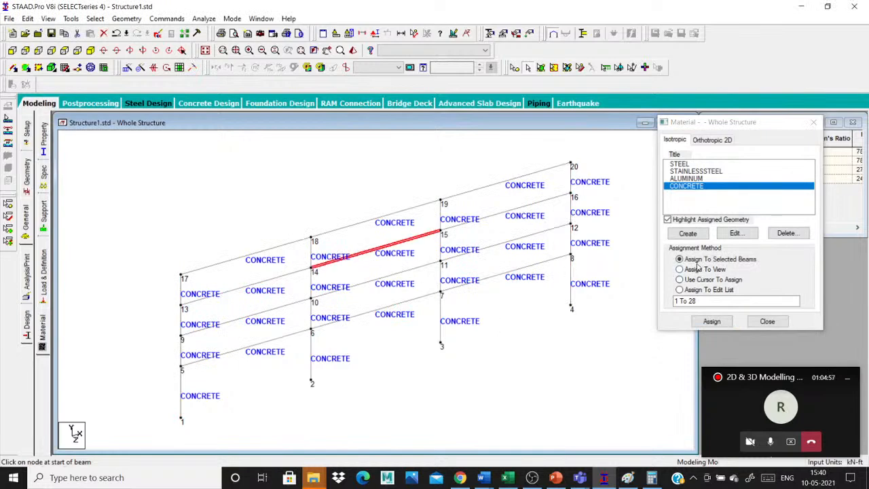
{"action": "left_click", "coordinate": [680, 280]}
{"action": "mouse_move", "coordinate": [736, 122]}
{"action": "left_mouse_down"}
{"action": "mouse_move", "coordinate": [580, 72]}
{"action": "mouse_move", "coordinate": [738, 119]}
{"action": "left_mouse_up"}
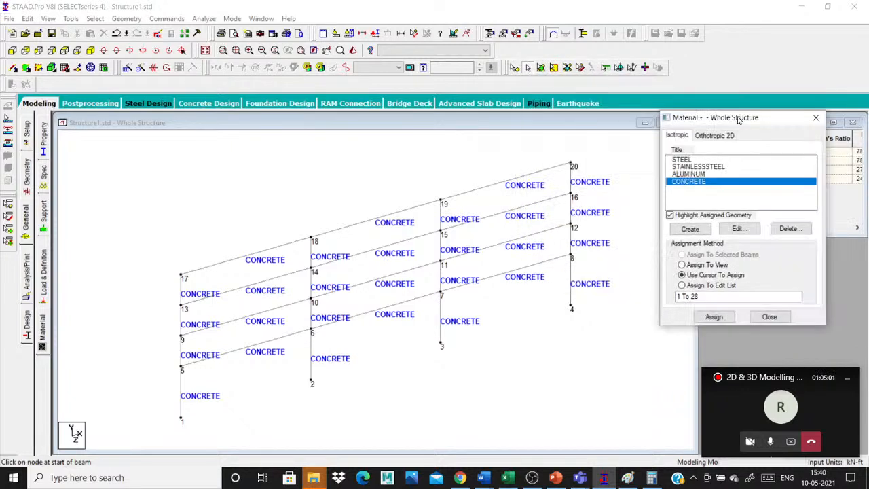
{"action": "left_click", "coordinate": [313, 186]}
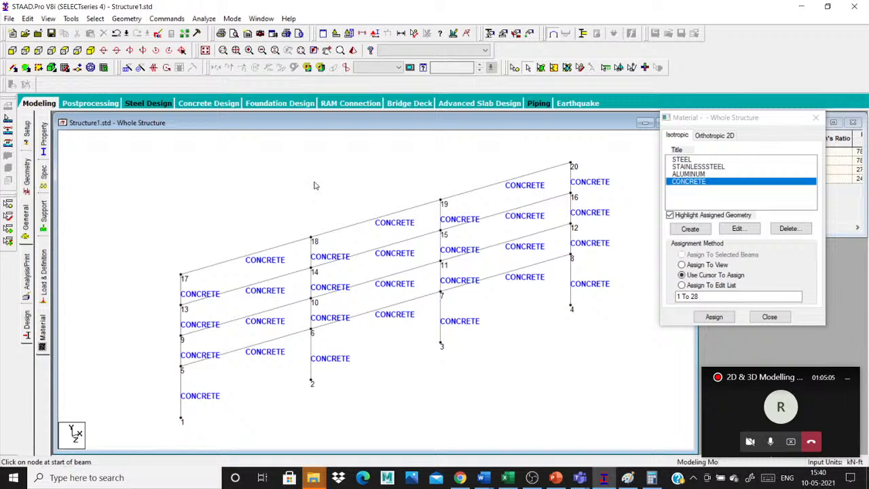
{"action": "left_click", "coordinate": [704, 266]}
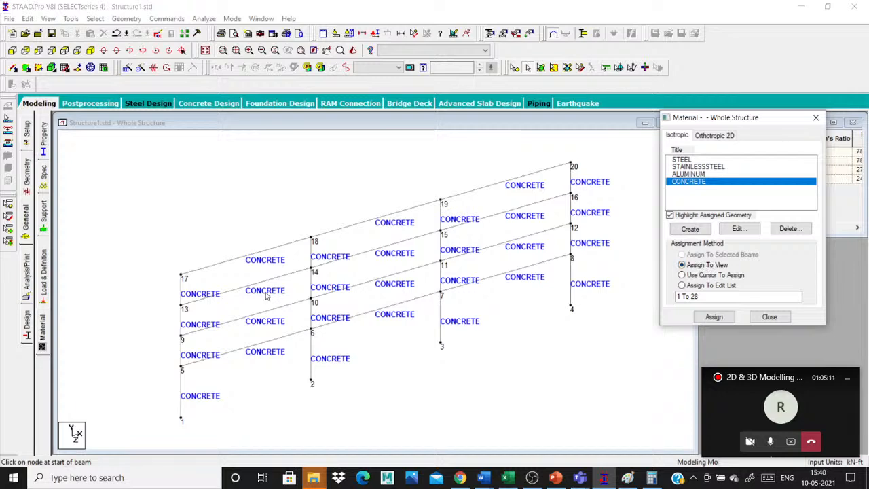
Step: Open the section properties for the whole structure and view the plate element thickness options
{"action": "left_click", "coordinate": [43, 140]}
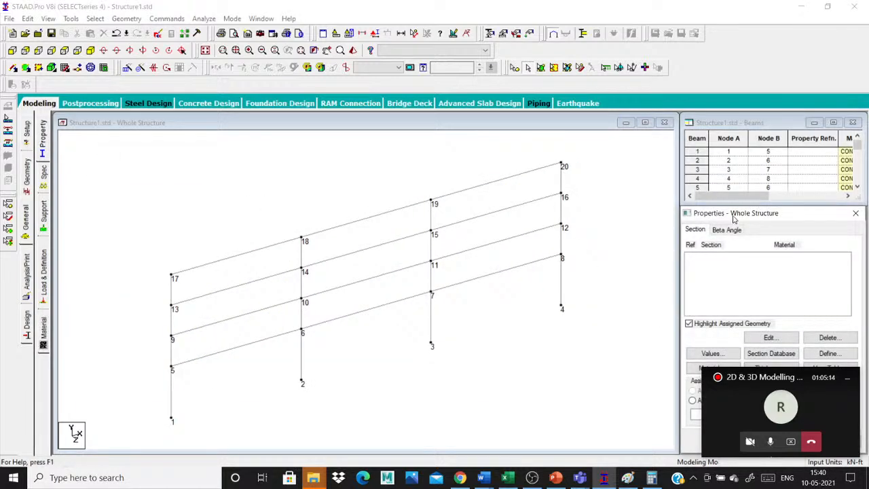
{"action": "left_click_drag", "start_coordinate": [734, 219], "coordinate": [559, 86]}
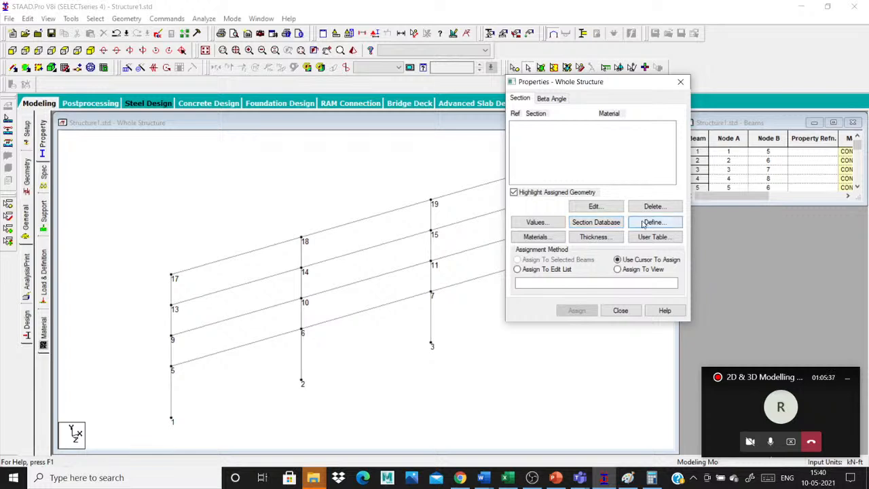
{"action": "left_click", "coordinate": [537, 236]}
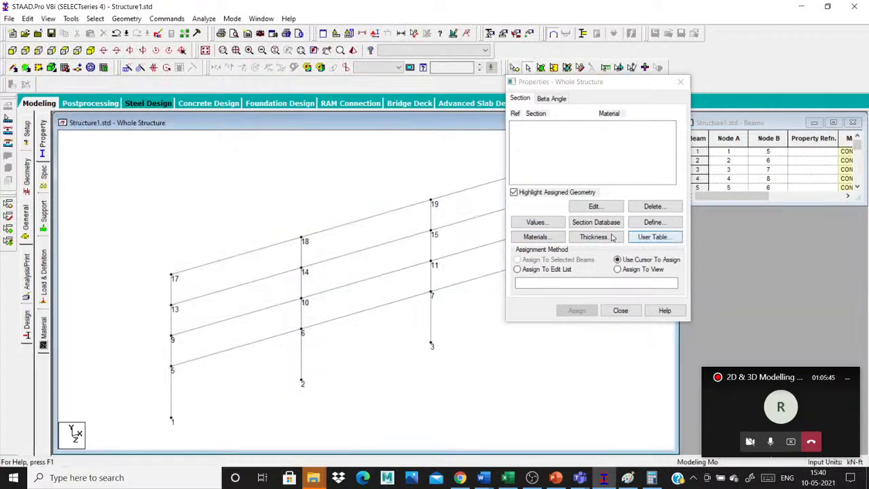
{"action": "left_click", "coordinate": [594, 236]}
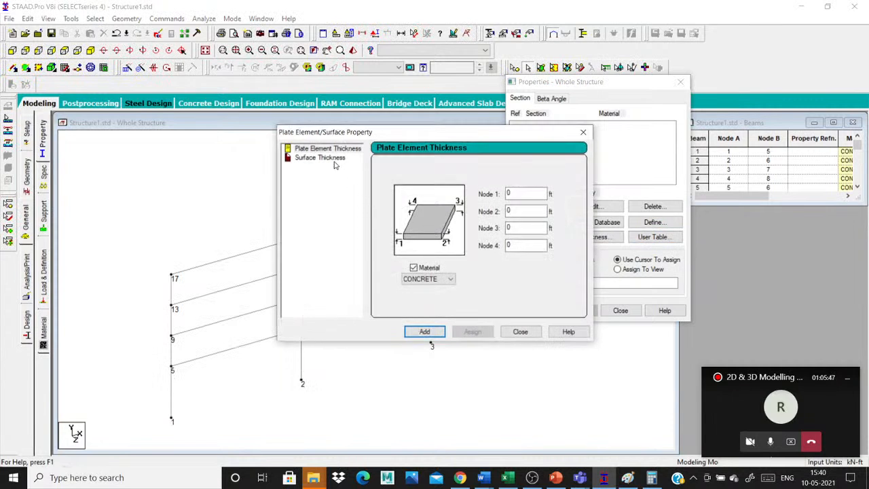
{"action": "left_click", "coordinate": [584, 134]}
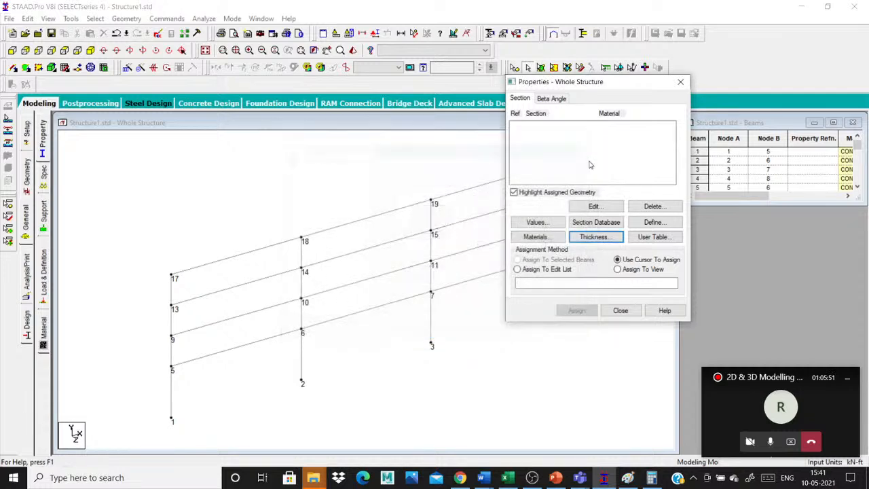
Step: Review the section shapes available for definition, including Circle, Trapezoidal, General, Tapered Tube and Rectangle, and close the property definitions
{"action": "left_click", "coordinate": [653, 222]}
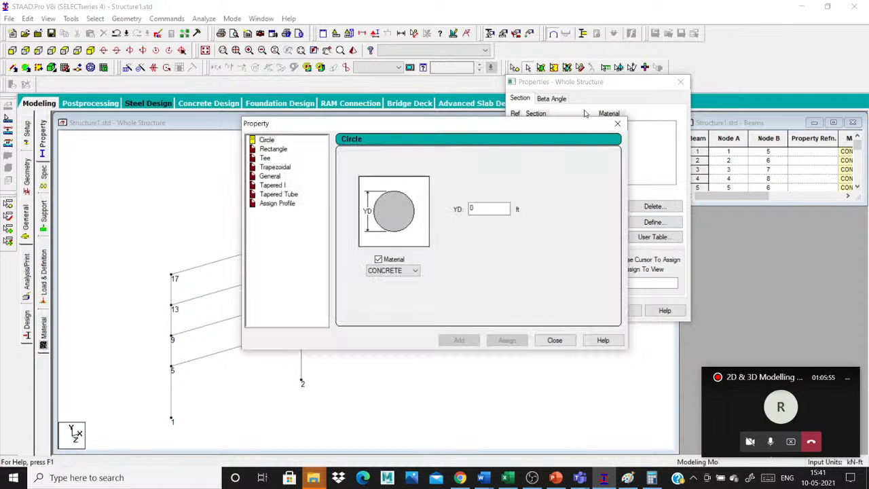
{"action": "left_click_drag", "start_coordinate": [462, 125], "coordinate": [705, 34]}
{"action": "left_click", "coordinate": [512, 48]}
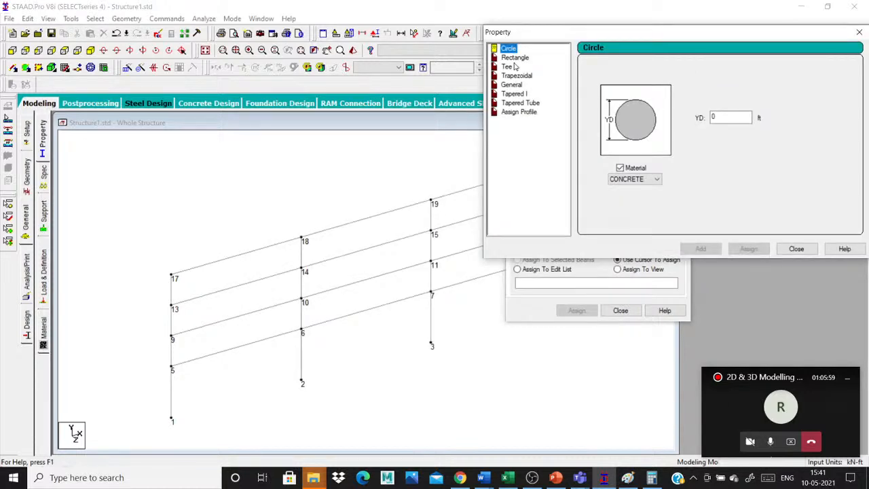
{"action": "left_click", "coordinate": [515, 66]}
{"action": "left_click", "coordinate": [511, 76]}
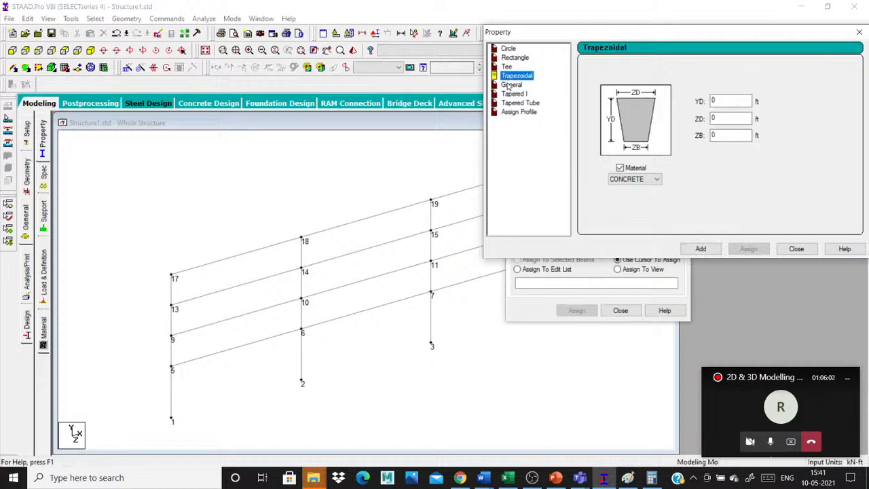
{"action": "left_click", "coordinate": [510, 85]}
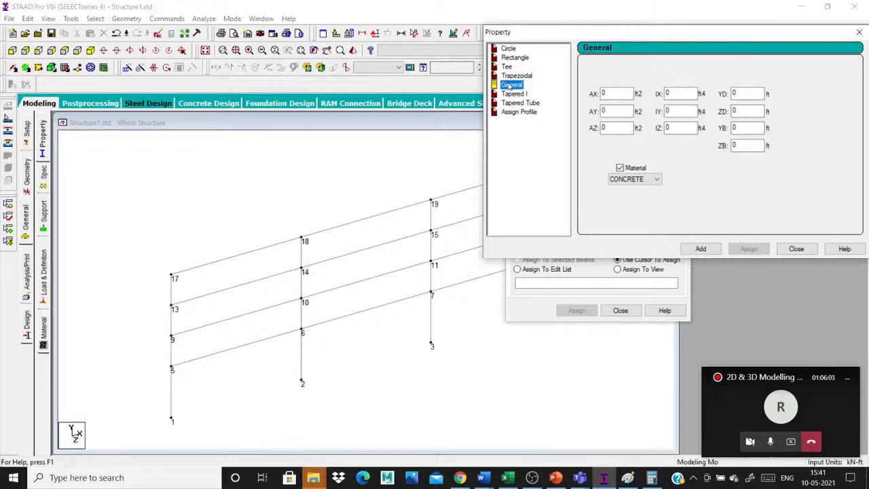
{"action": "left_click", "coordinate": [518, 103]}
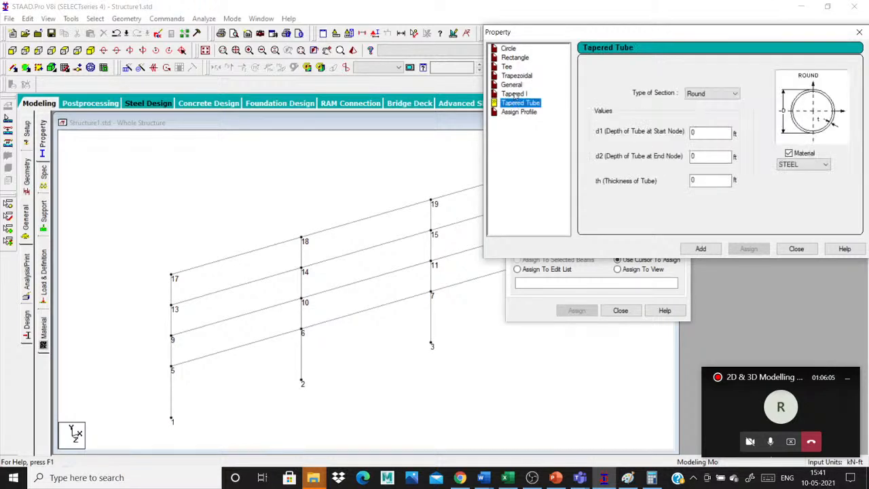
{"action": "left_click", "coordinate": [515, 58]}
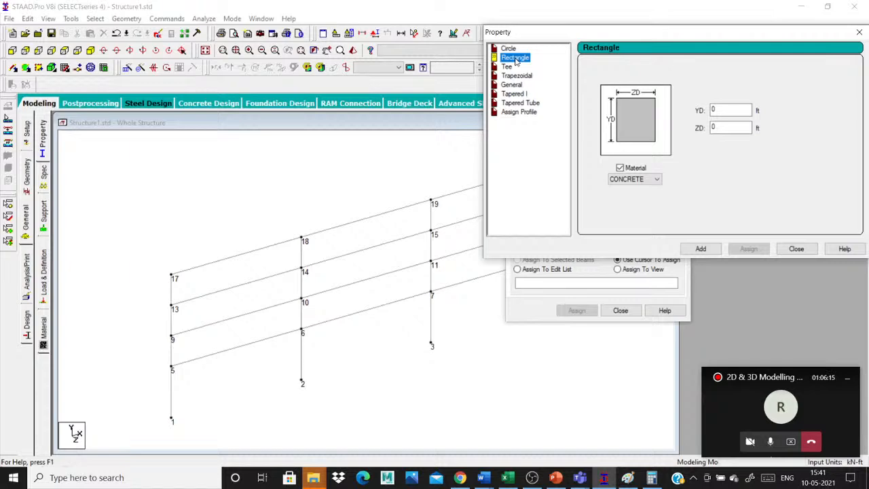
{"action": "left_click_drag", "start_coordinate": [738, 32], "coordinate": [203, 40]}
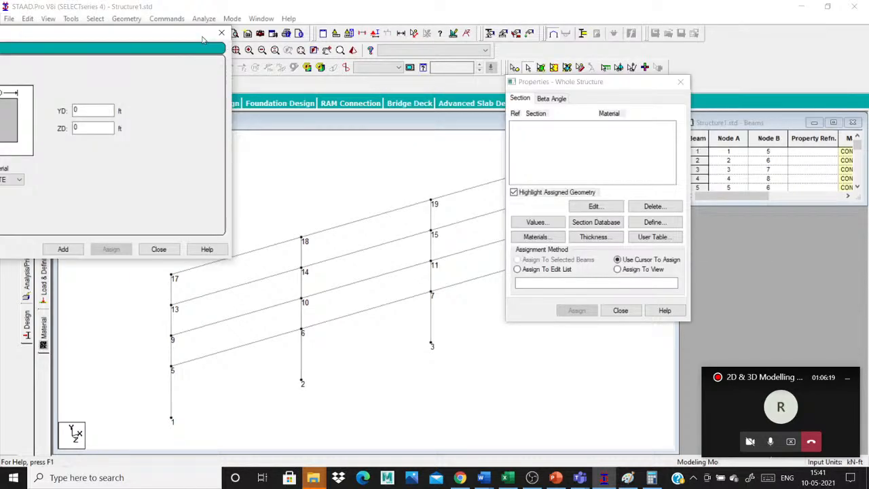
{"action": "left_click", "coordinate": [221, 32]}
{"action": "left_click", "coordinate": [680, 83]}
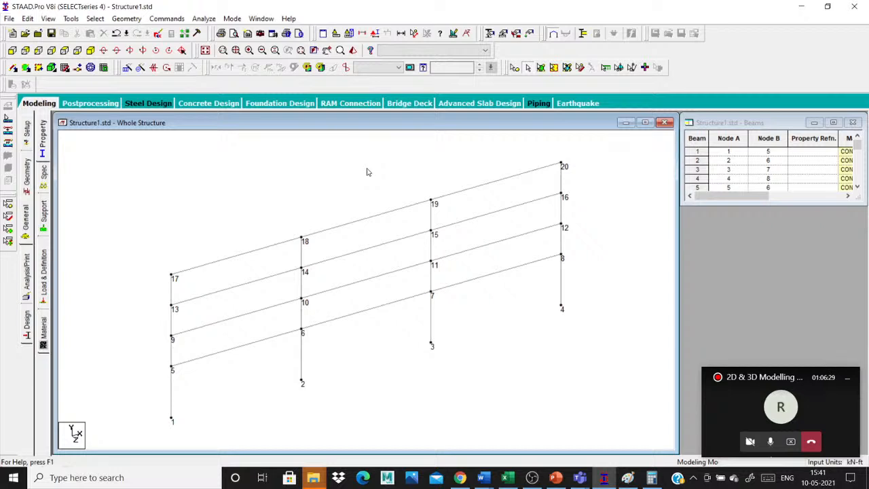
Step: Set the current input units to Meter for length and KiloNewton for force
{"action": "left_click", "coordinate": [71, 18]}
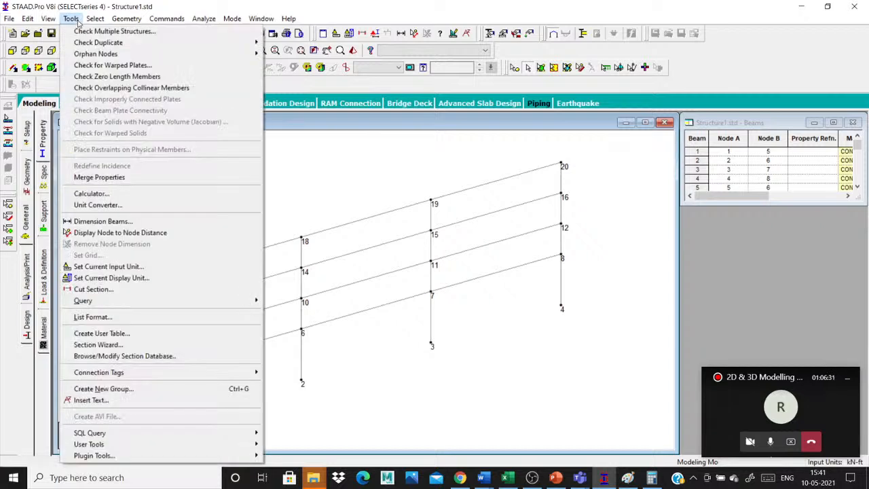
{"action": "left_click", "coordinate": [146, 267]}
{"action": "left_click", "coordinate": [380, 220]}
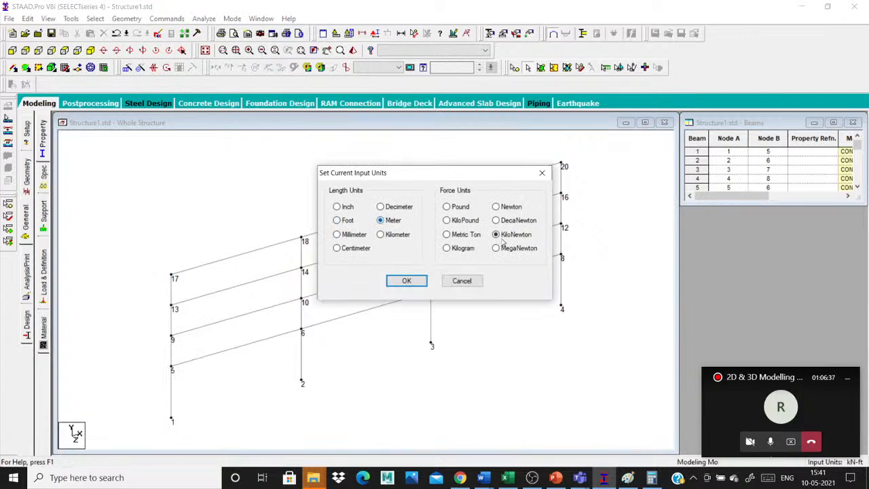
{"action": "left_click", "coordinate": [399, 279]}
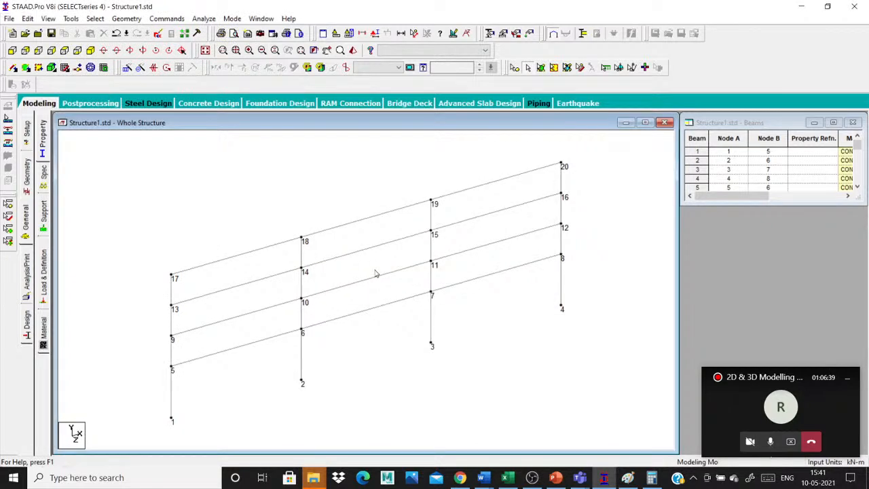
Step: Reopen the section properties and define a rectangular CONCRETE section with YD 0.3 m and ZD 0.23 m
{"action": "left_click", "coordinate": [44, 140]}
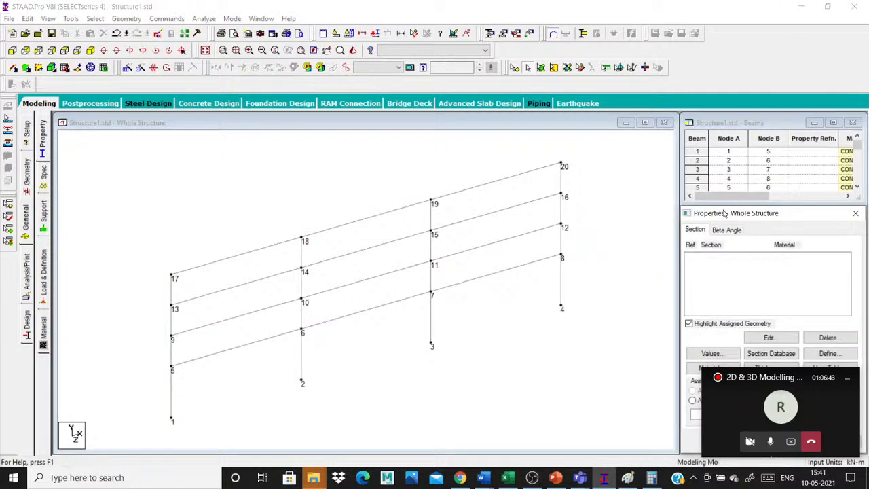
{"action": "left_click_drag", "start_coordinate": [726, 214], "coordinate": [496, 52]}
{"action": "left_click", "coordinate": [592, 195]}
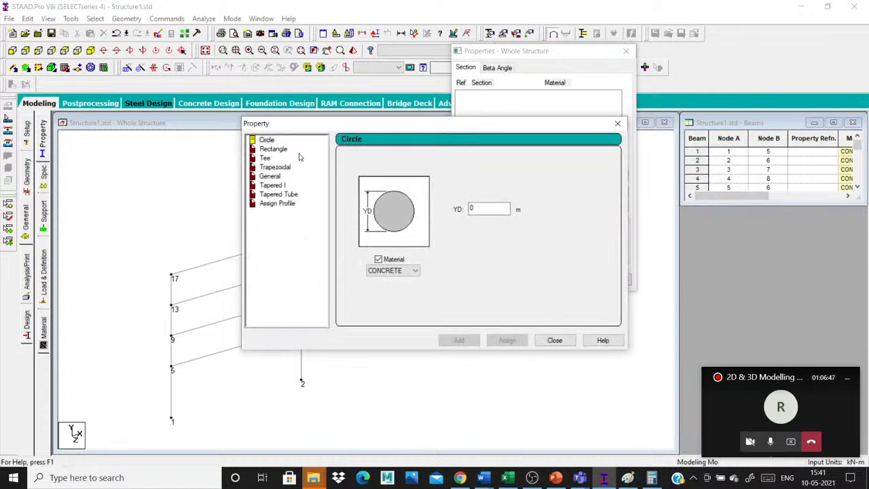
{"action": "left_click", "coordinate": [273, 149]}
{"action": "left_click_drag", "start_coordinate": [293, 124], "coordinate": [491, 61]}
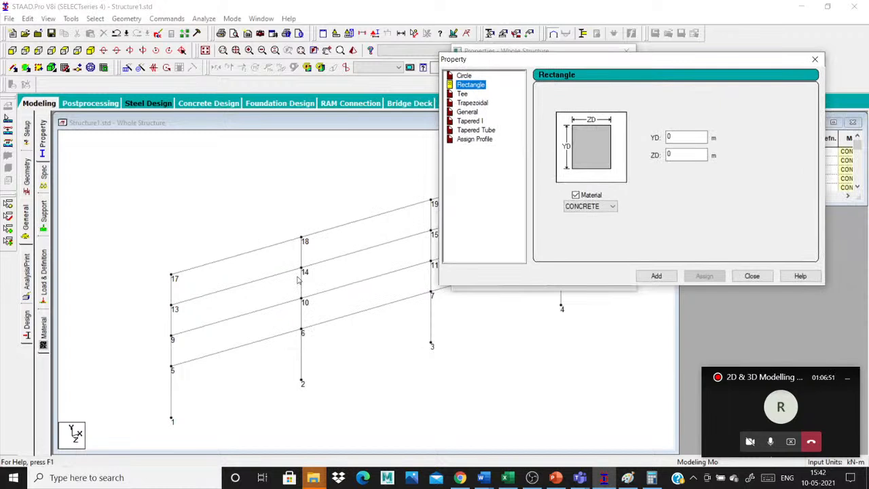
{"action": "left_click", "coordinate": [681, 155]}
{"action": "type", "text": "0.2"}
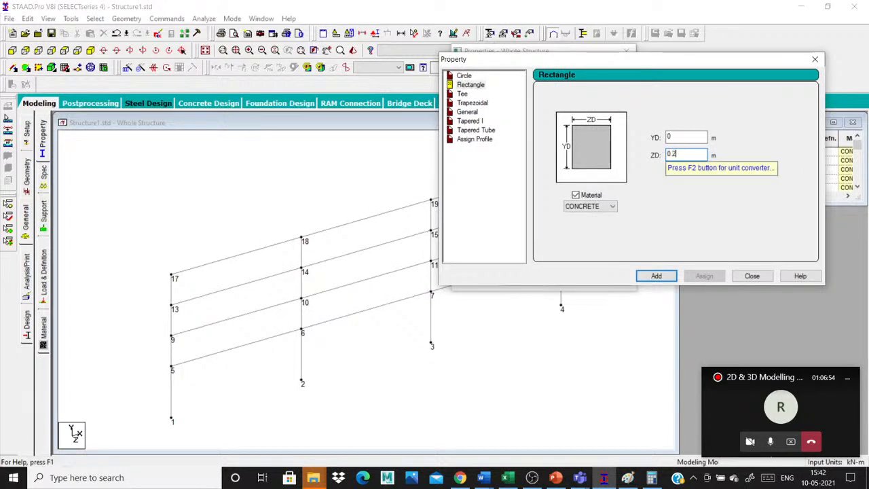
{"action": "type", "text": "3"}
{"action": "left_click", "coordinate": [685, 135]}
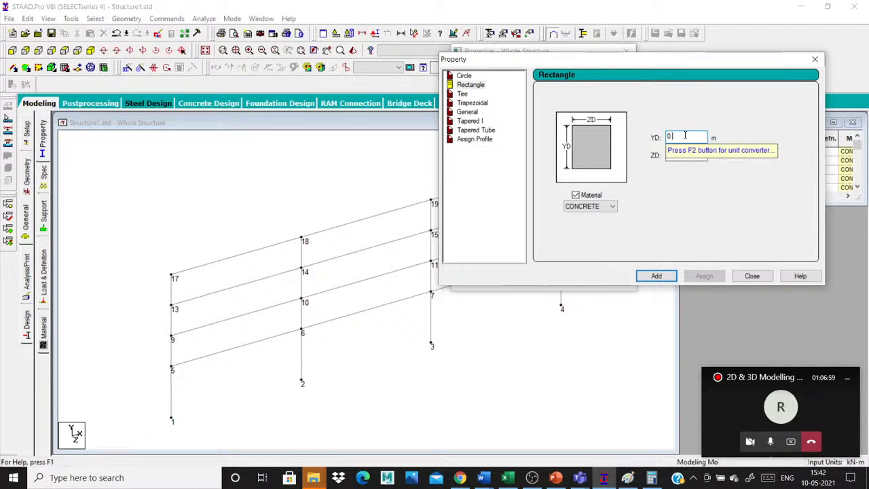
{"action": "type", "text": ".3"}
Step: Restart screen sharing in the Microsoft Teams meeting and reposition the rectangular section definition in STAAD.Pro
{"action": "left_click", "coordinate": [796, 450]}
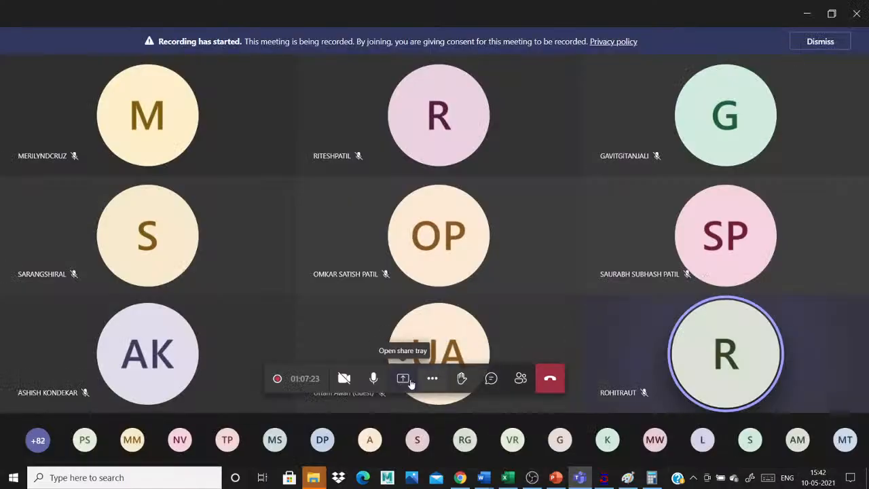
{"action": "left_click", "coordinate": [402, 377]}
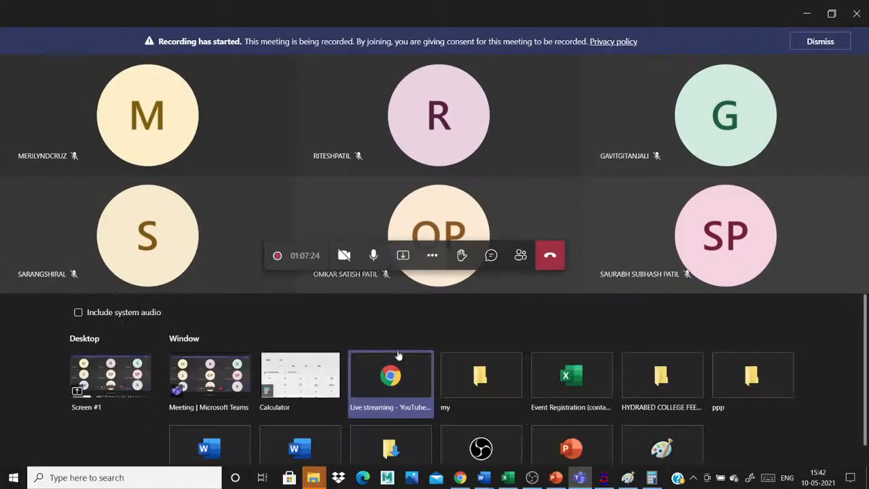
{"action": "scroll", "coordinate": [118, 405], "scroll_direction": "down", "scroll_amount": 1}
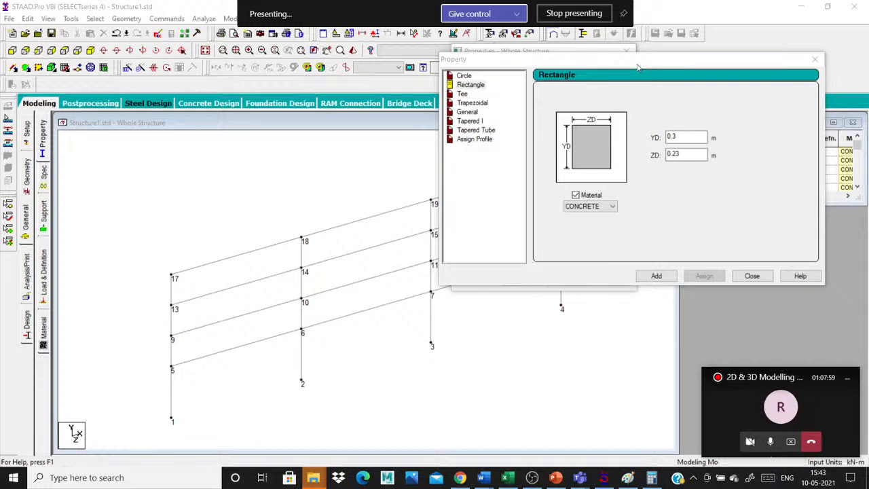
{"action": "left_click_drag", "start_coordinate": [637, 66], "coordinate": [614, 72]}
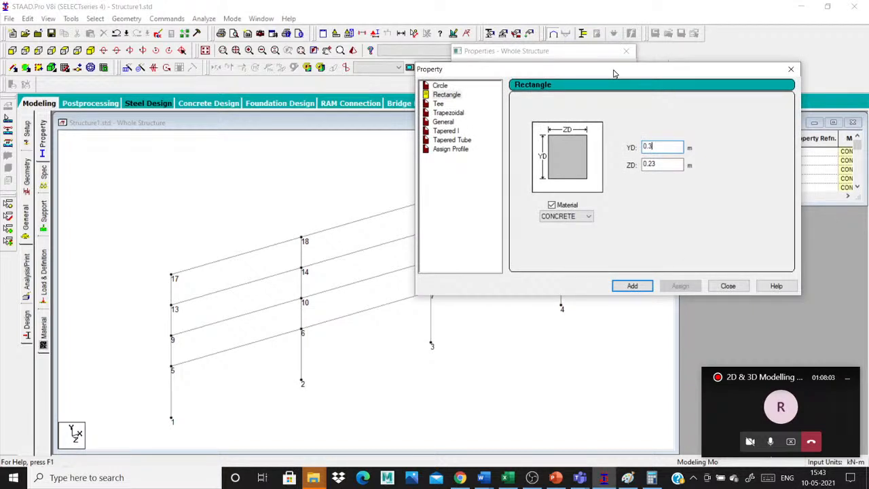
{"action": "left_click_drag", "start_coordinate": [567, 76], "coordinate": [554, 111]}
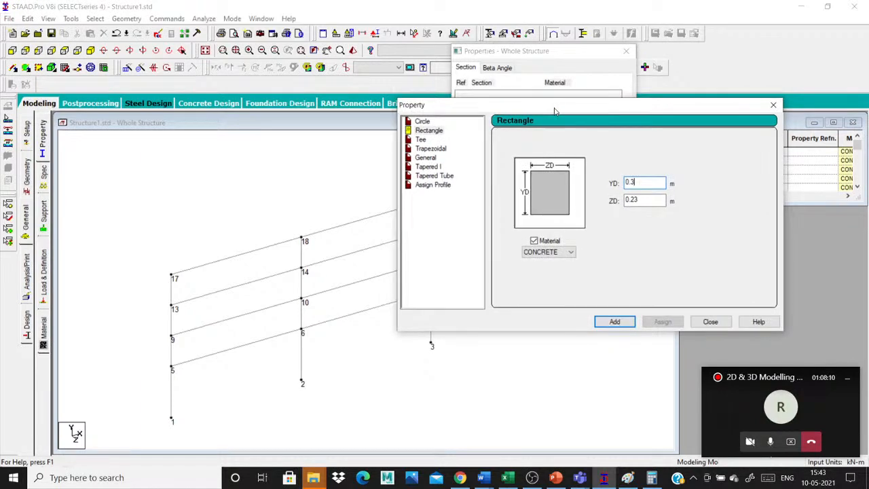
Step: Stop presenting and share the Microsoft Teams meeting window, returning to STAAD.Pro
{"action": "left_click", "coordinate": [794, 443]}
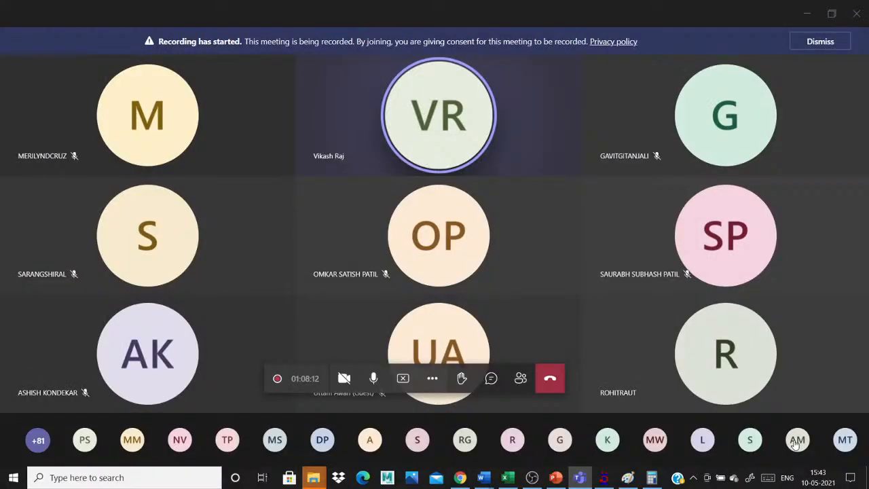
{"action": "left_click", "coordinate": [403, 379]}
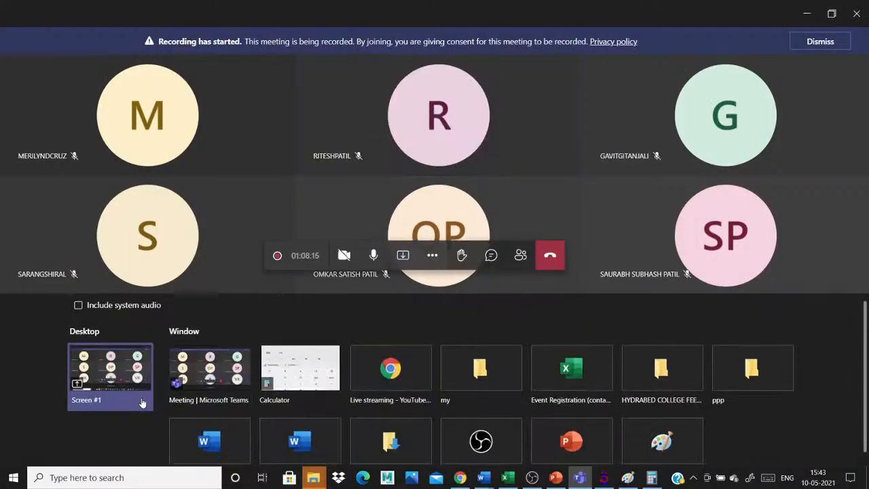
{"action": "scroll", "coordinate": [139, 400], "scroll_direction": "down", "scroll_amount": 1}
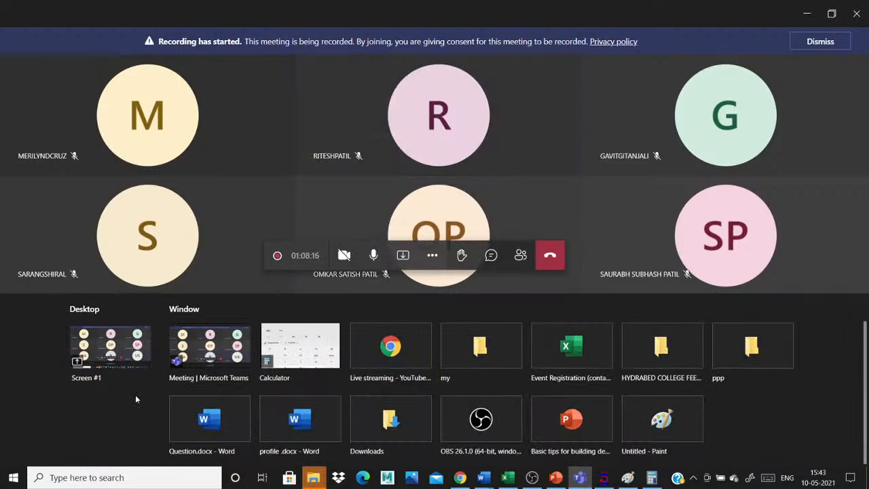
{"action": "scroll", "coordinate": [136, 399], "scroll_direction": "up", "scroll_amount": 1}
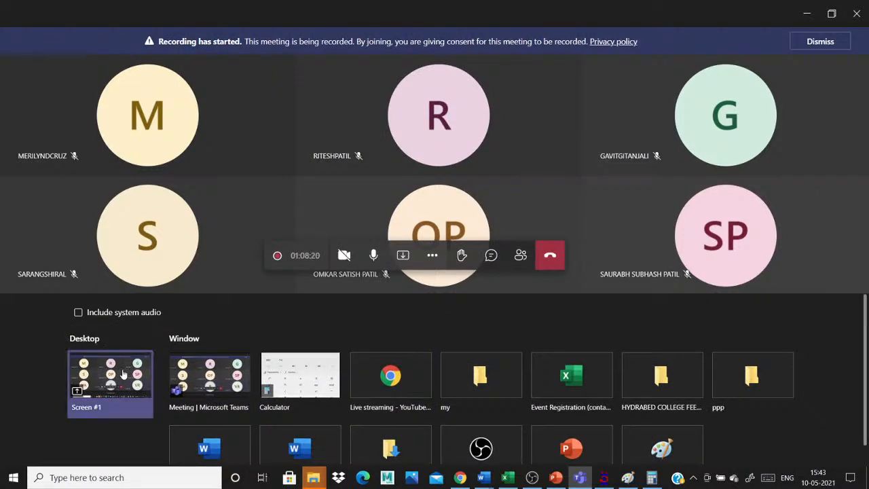
{"action": "left_click", "coordinate": [190, 375]}
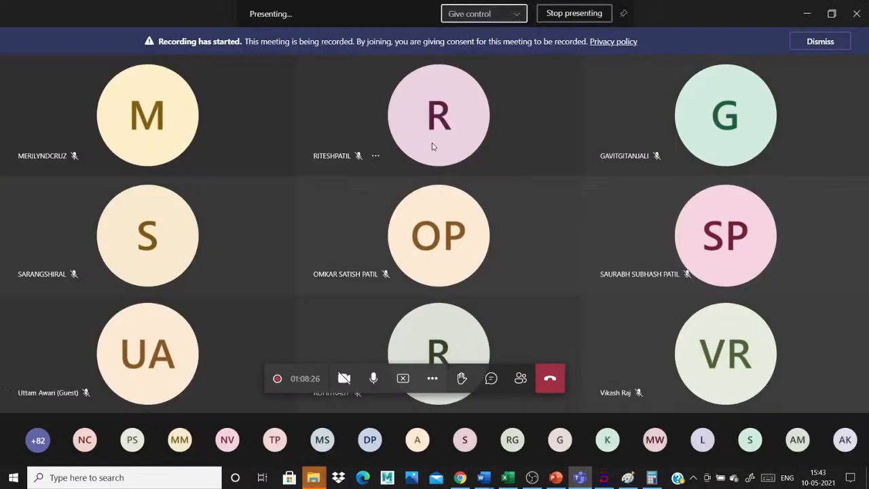
{"action": "left_click", "coordinate": [807, 14]}
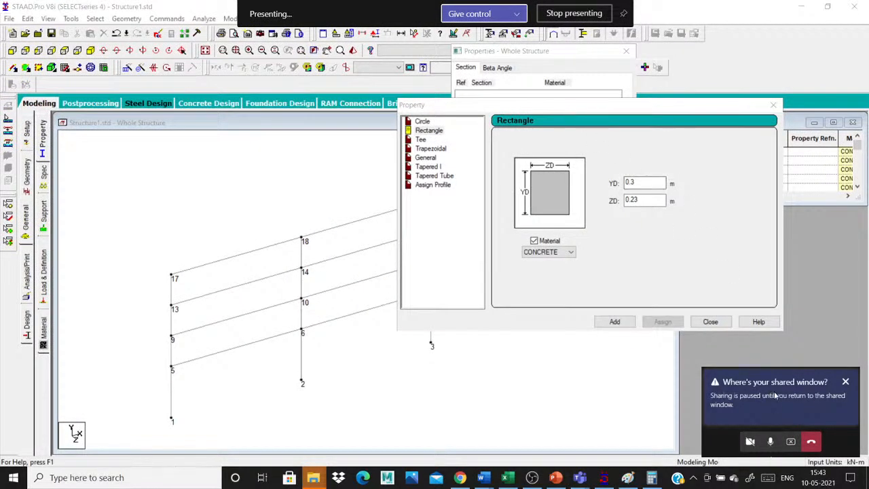
Step: Stop the paused share and present the Teams meeting window again
{"action": "left_click", "coordinate": [788, 434]}
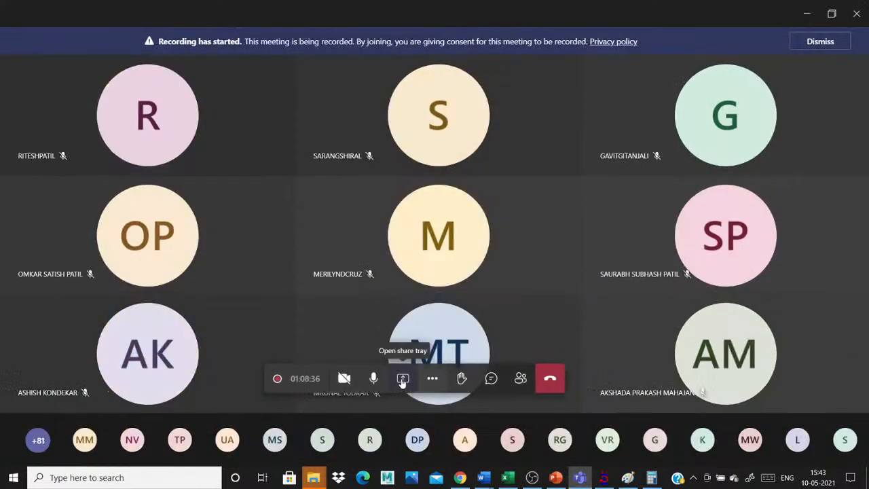
{"action": "left_click", "coordinate": [403, 378]}
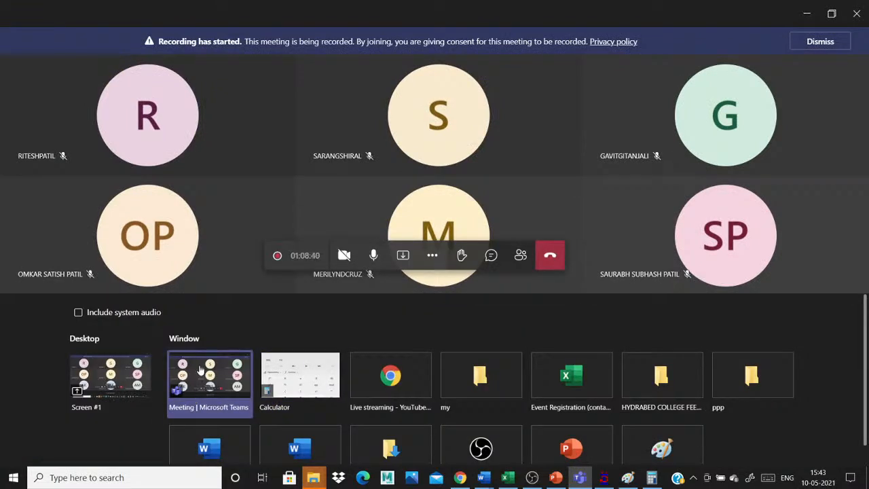
{"action": "left_click", "coordinate": [201, 370]}
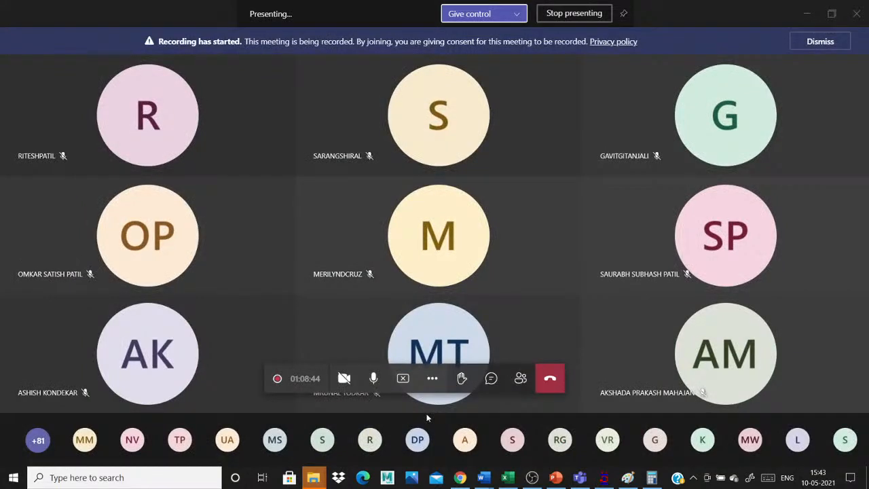
Step: Stop presenting in the Microsoft Teams meeting, look through the shareable windows for the model, and switch to STAAD.Pro
{"action": "left_click", "coordinate": [403, 379]}
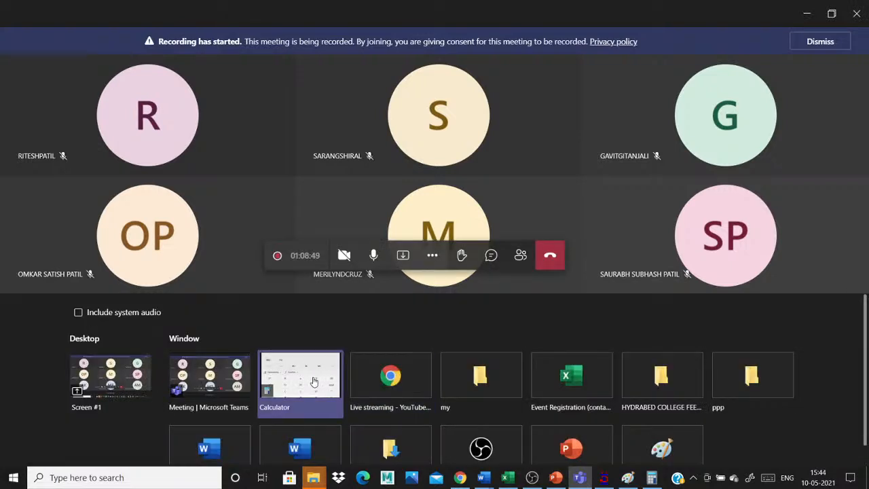
{"action": "scroll", "coordinate": [314, 382], "scroll_direction": "down", "scroll_amount": 1}
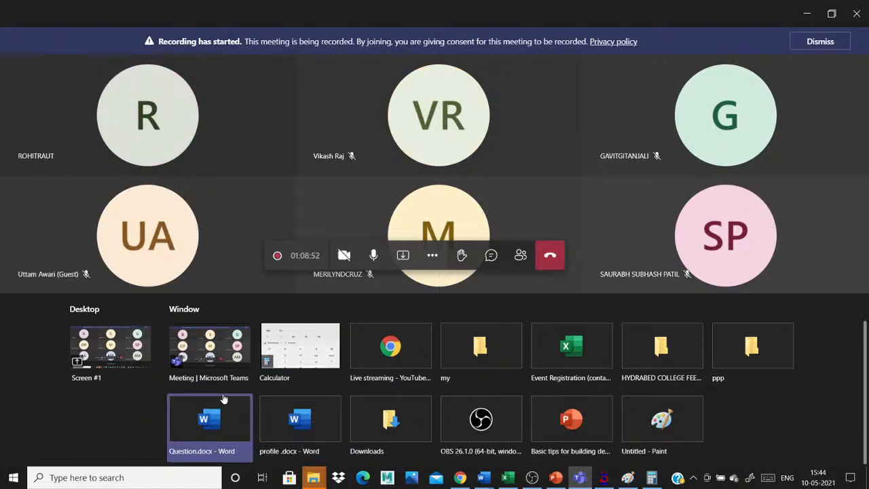
{"action": "scroll", "coordinate": [224, 399], "scroll_direction": "up", "scroll_amount": 1}
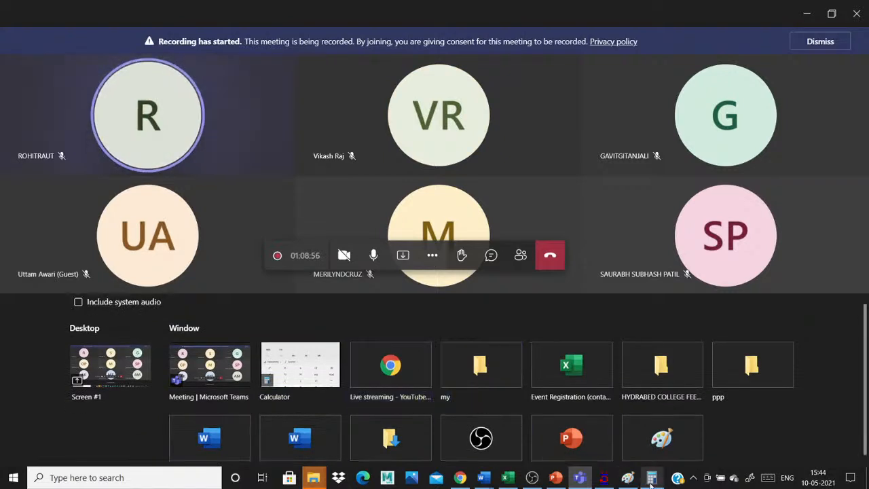
{"action": "left_click", "coordinate": [604, 478]}
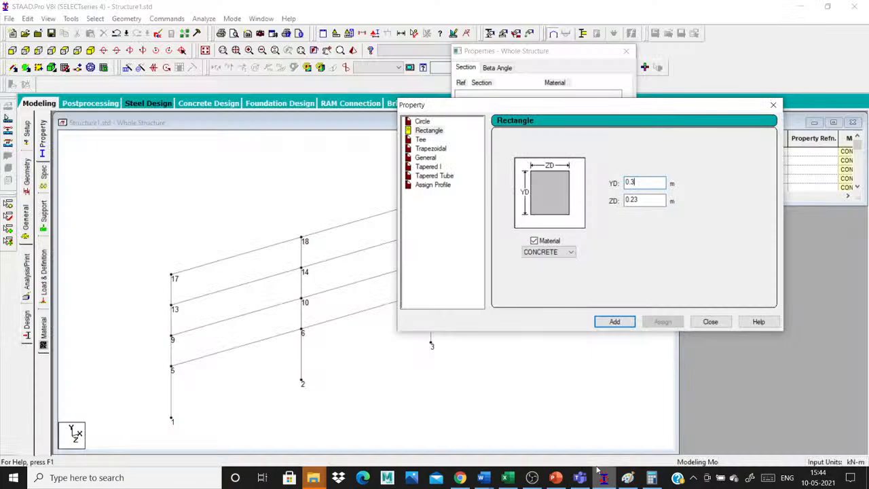
Step: Return to the Microsoft Teams meeting and share the screen again with STAAD.Pro on view
{"action": "left_click", "coordinate": [578, 480]}
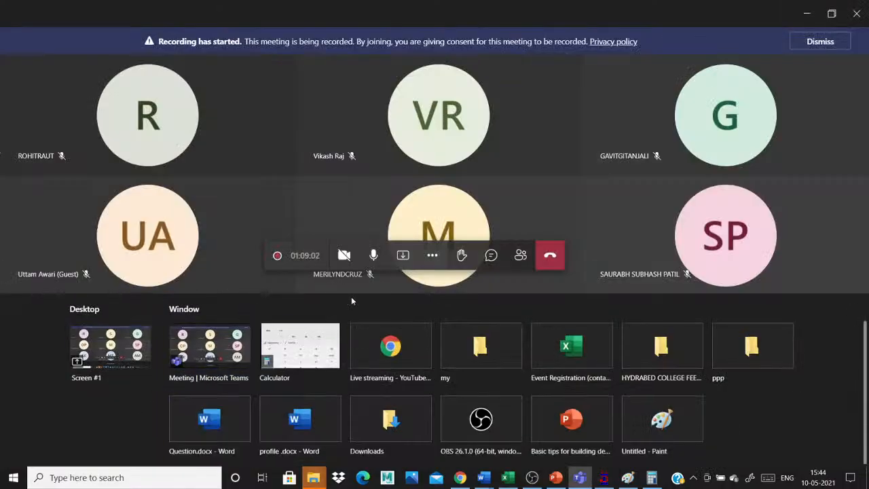
{"action": "left_click", "coordinate": [404, 256]}
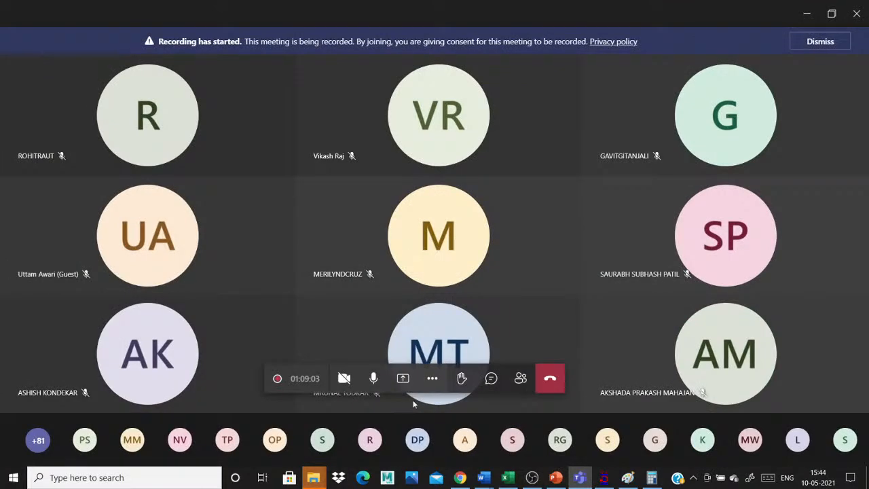
{"action": "left_click", "coordinate": [403, 379]}
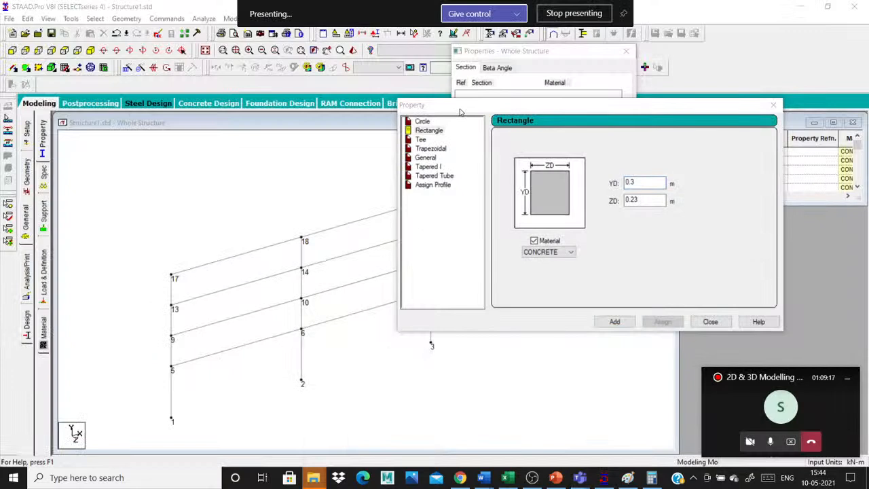
Step: Reposition the rectangular section definition over the upper part of the frame view and switch to the Microsoft Teams meeting
{"action": "left_click_drag", "start_coordinate": [460, 110], "coordinate": [391, 113]}
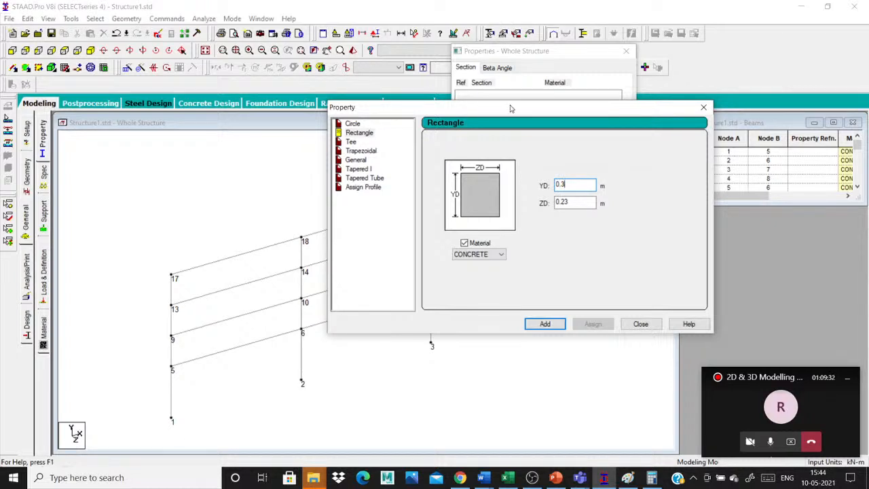
{"action": "left_click_drag", "start_coordinate": [511, 109], "coordinate": [479, 76]}
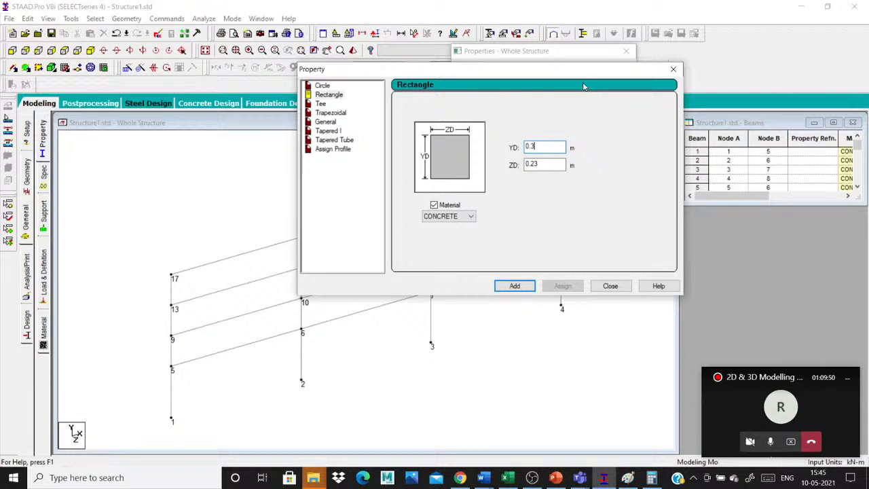
{"action": "left_click_drag", "start_coordinate": [598, 70], "coordinate": [868, 38]}
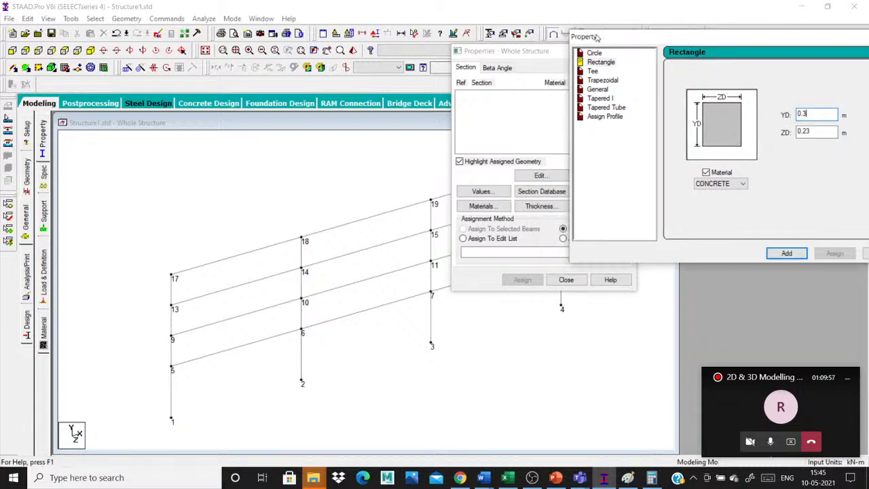
{"action": "left_click_drag", "start_coordinate": [596, 38], "coordinate": [347, 29]}
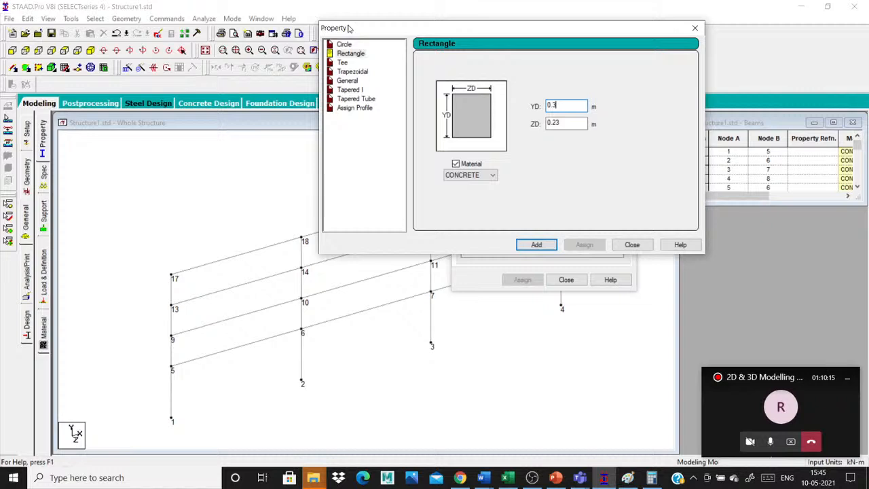
{"action": "mouse_move", "coordinate": [349, 28]}
{"action": "left_mouse_down"}
{"action": "mouse_move", "coordinate": [362, 57]}
{"action": "mouse_move", "coordinate": [354, 163]}
{"action": "mouse_move", "coordinate": [372, 47]}
{"action": "left_mouse_up"}
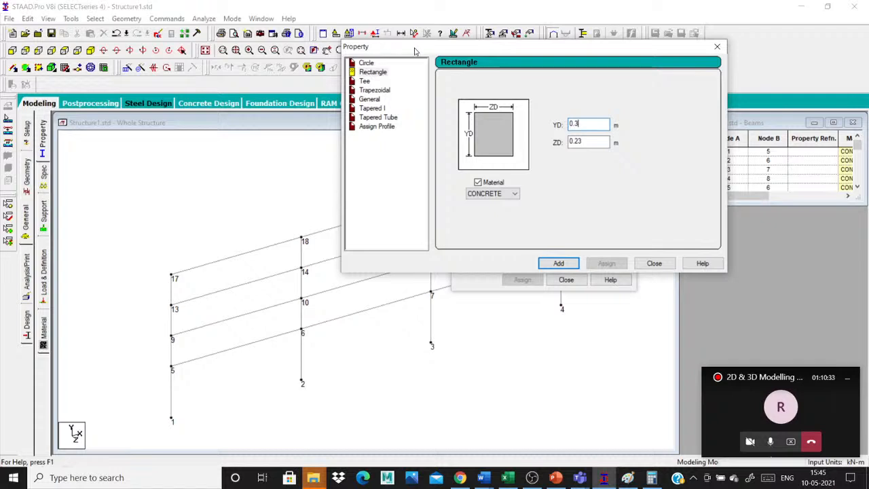
{"action": "left_click_drag", "start_coordinate": [416, 52], "coordinate": [436, 70]}
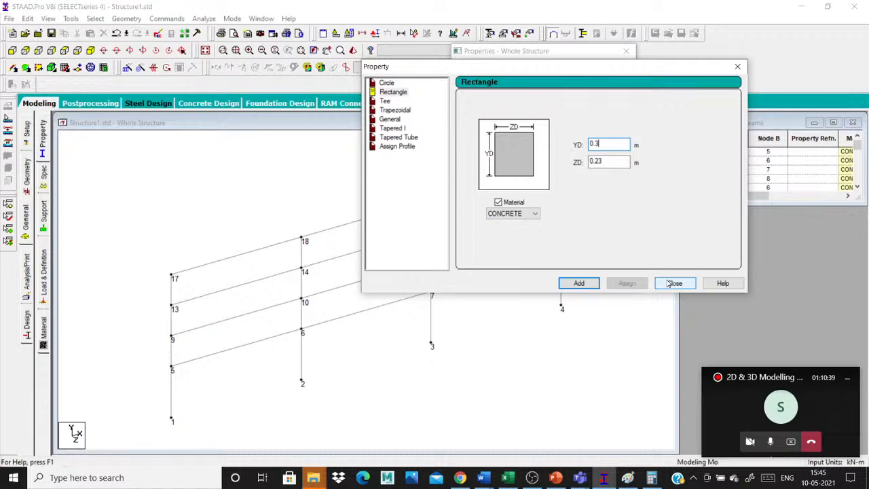
{"action": "key", "text": "alt+Tab"}
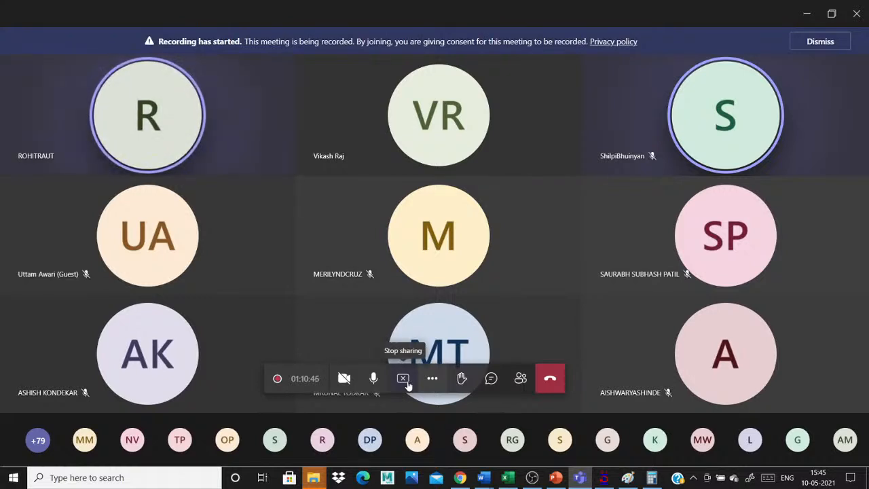
Step: Switch to STAAD.Pro and move the section properties window away from the frame model
{"action": "key", "text": "alt+Tab"}
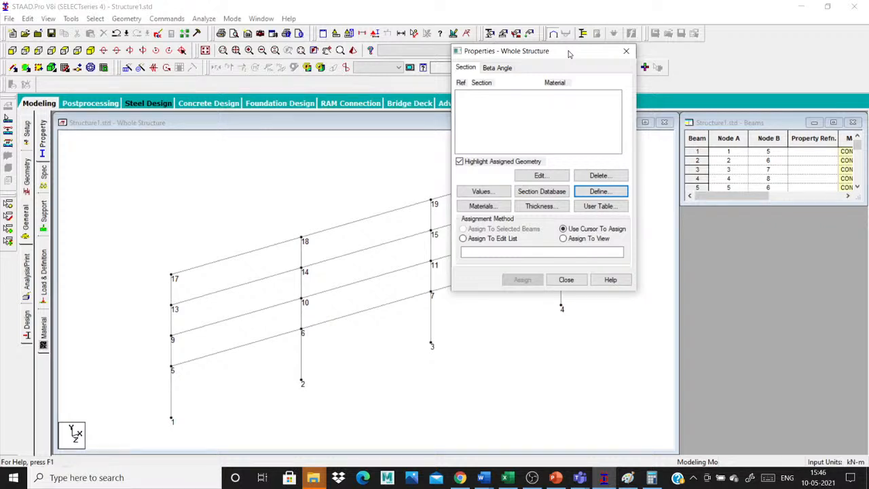
{"action": "left_click_drag", "start_coordinate": [569, 55], "coordinate": [634, 79]}
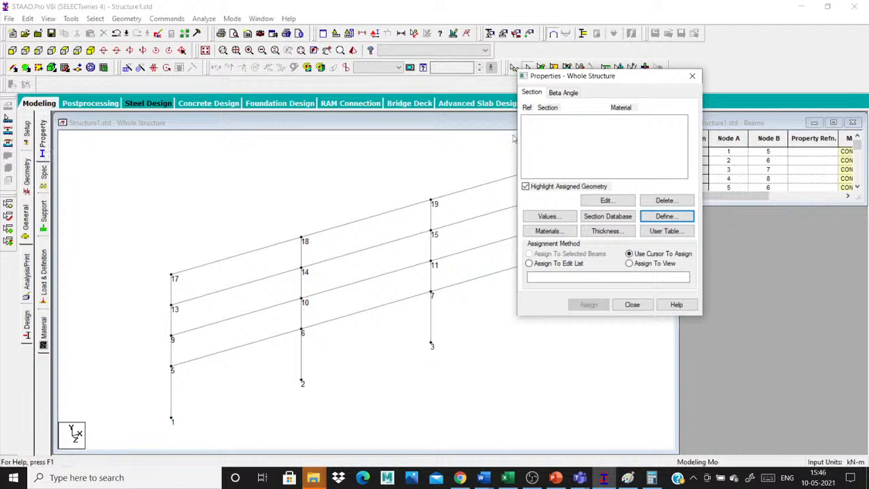
{"action": "left_click_drag", "start_coordinate": [563, 78], "coordinate": [597, 68]}
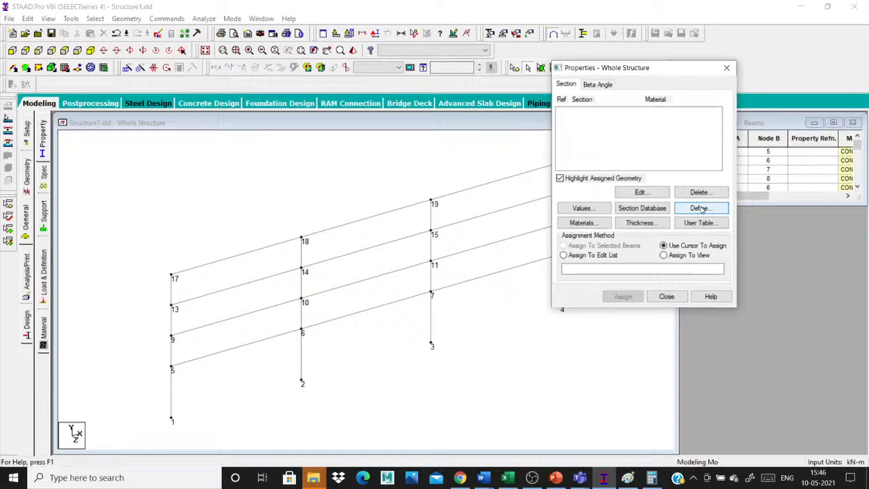
Step: Define a rectangular concrete section with YD 0.3 m and ZD 0.23 m and add it to the section list
{"action": "left_click", "coordinate": [702, 210]}
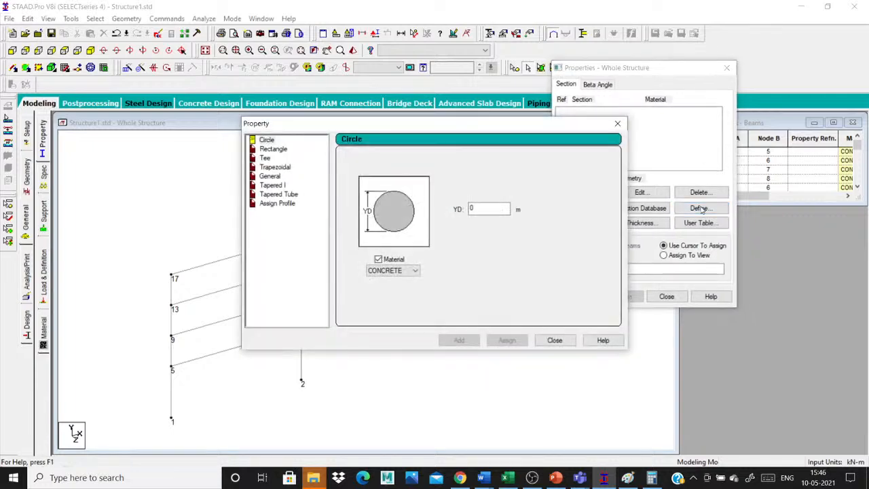
{"action": "left_click", "coordinate": [272, 149]}
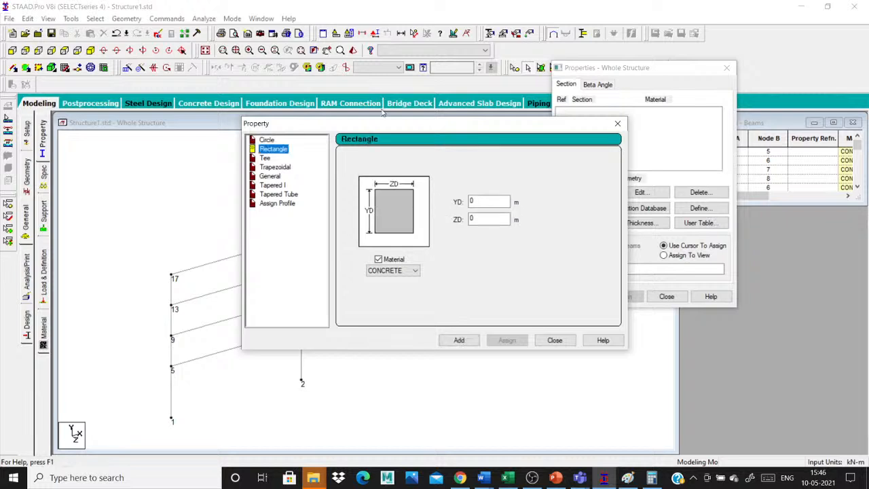
{"action": "left_click_drag", "start_coordinate": [383, 124], "coordinate": [570, 42]}
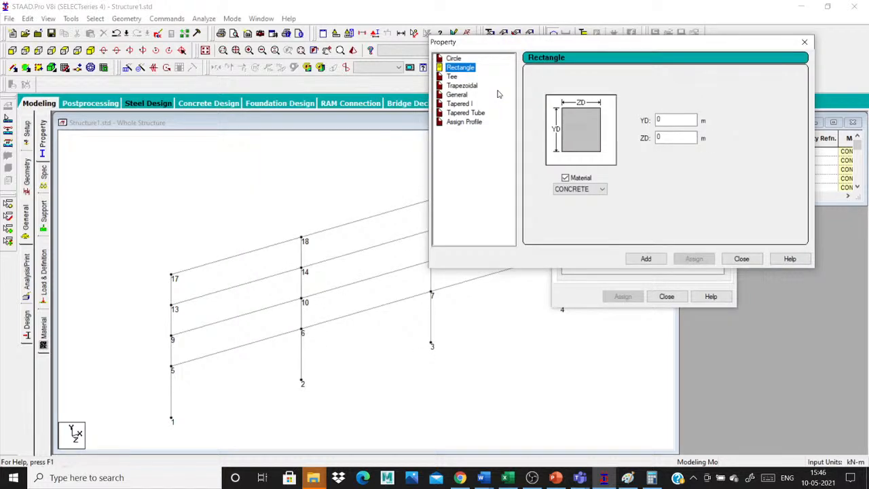
{"action": "left_click", "coordinate": [687, 138]}
{"action": "type", "text": ".2"}
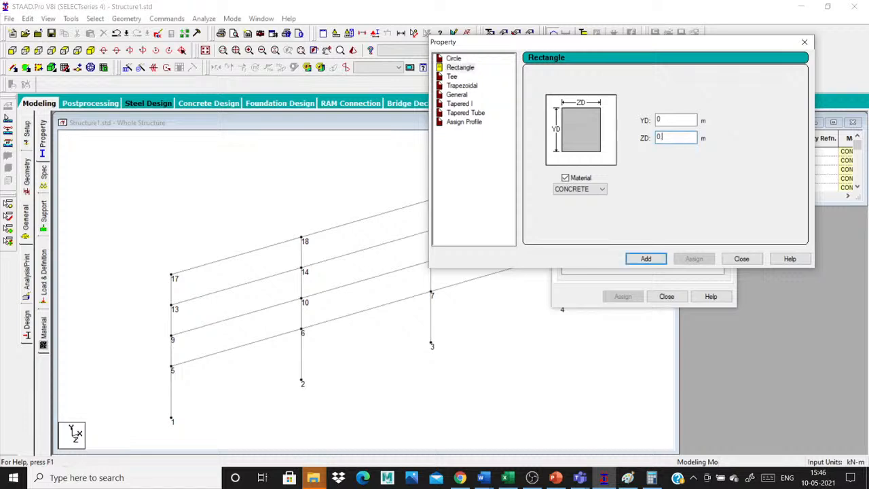
{"action": "type", "text": "3"}
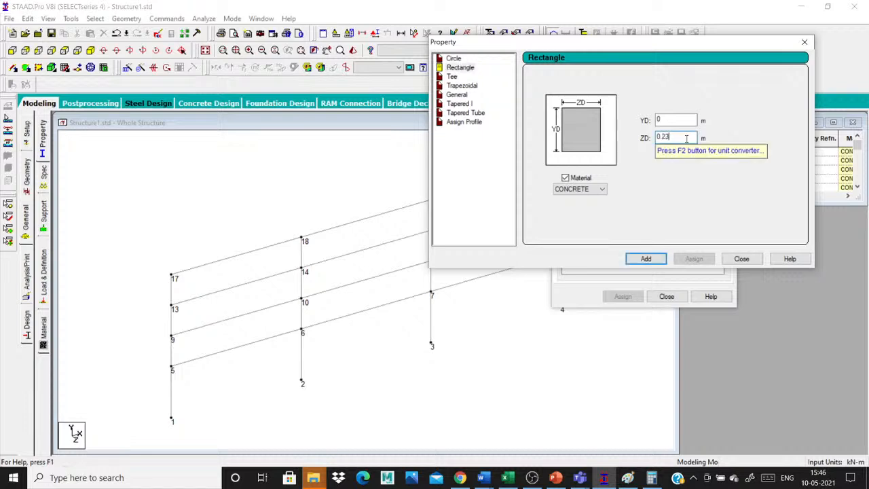
{"action": "left_click", "coordinate": [671, 120]}
{"action": "type", "text": ".3"}
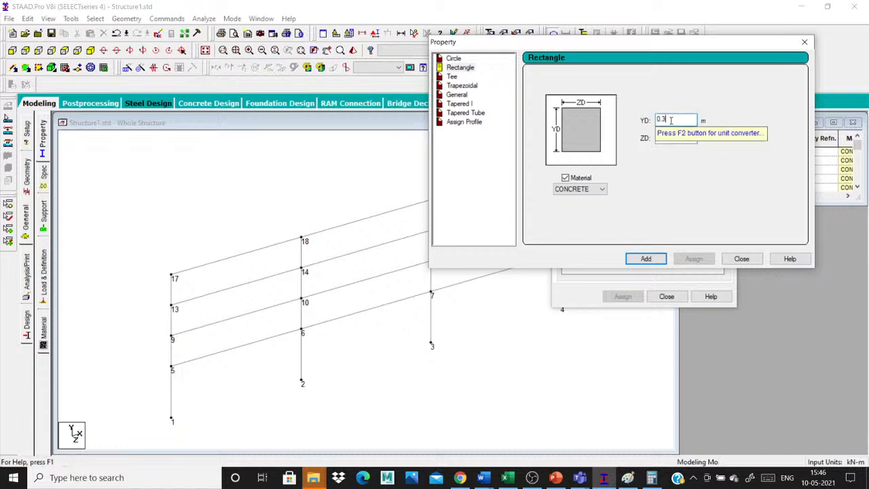
{"action": "left_click", "coordinate": [647, 258]}
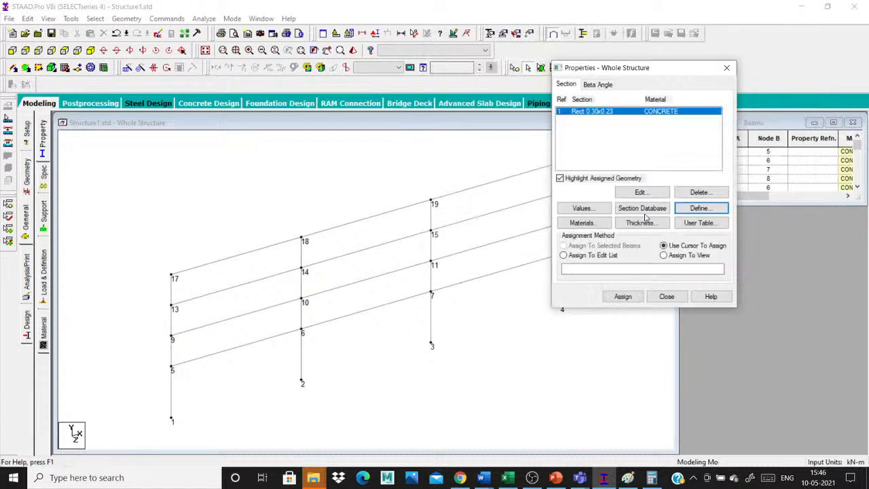
Step: Add a second rectangular concrete section, also with YD 0.3 m and ZD 0.23 m, and close the definition dialog
{"action": "scroll", "coordinate": [249, 277], "scroll_direction": "down", "scroll_amount": 1}
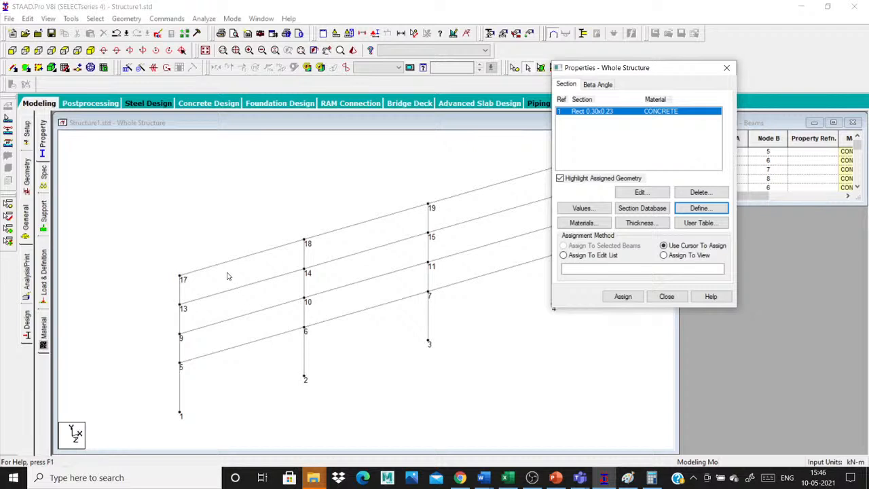
{"action": "left_click", "coordinate": [699, 207]}
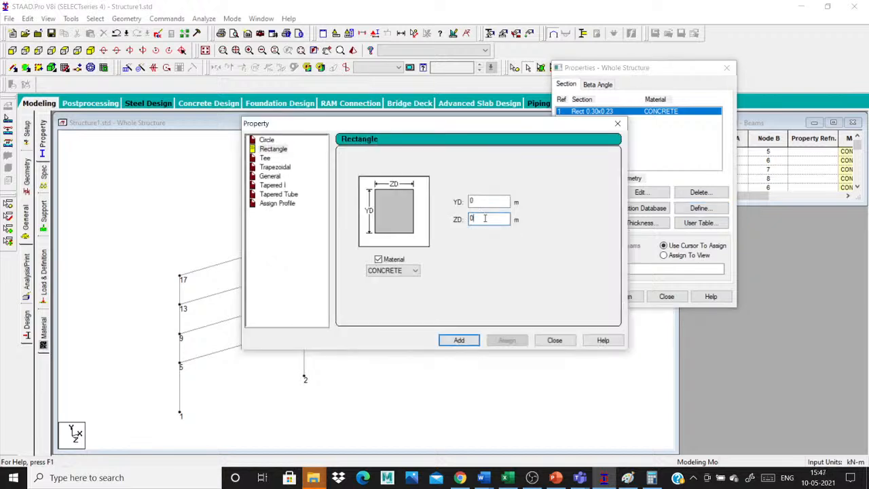
{"action": "type", "text": ".2"}
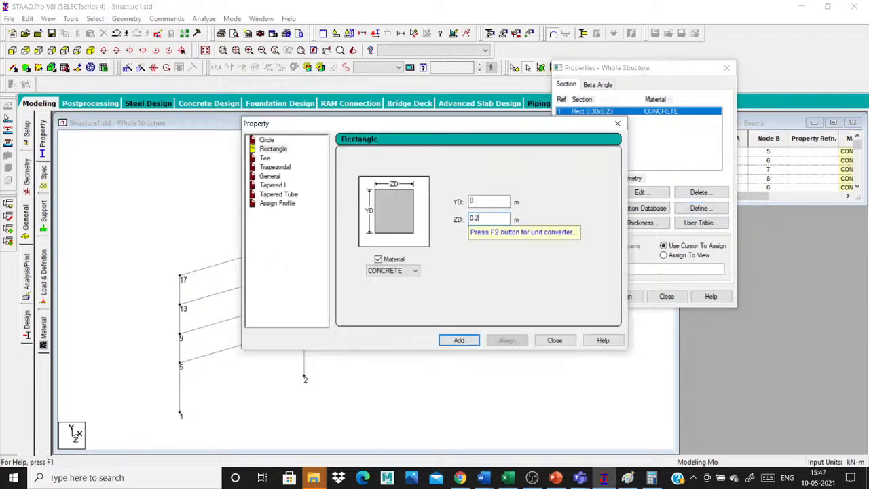
{"action": "type", "text": "3"}
{"action": "left_click", "coordinate": [483, 200]}
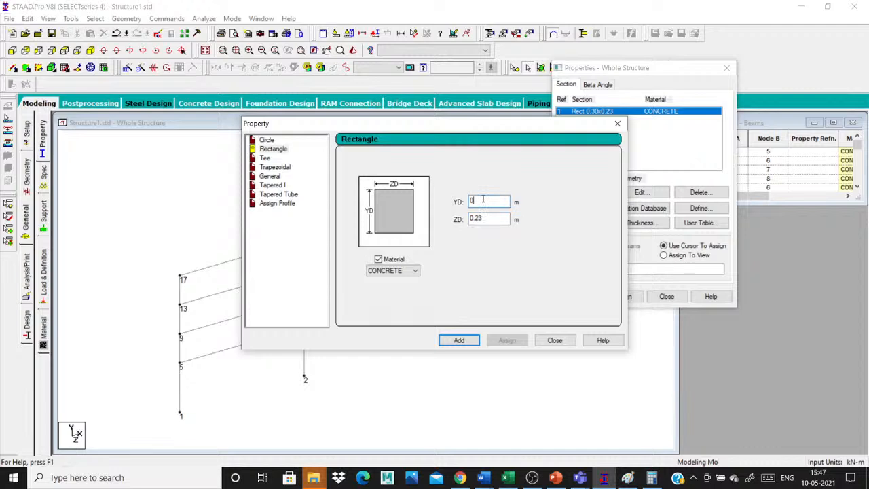
{"action": "type", "text": "0.3"}
{"action": "left_click", "coordinate": [460, 340]}
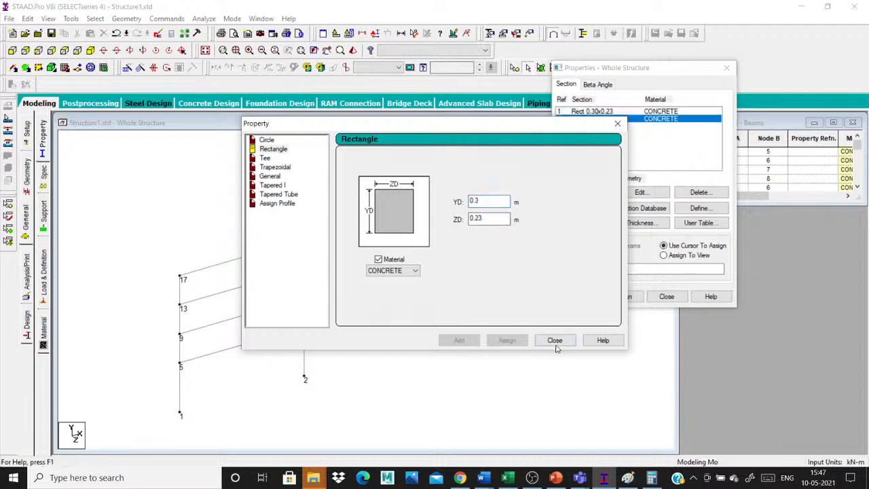
{"action": "left_click", "coordinate": [555, 340]}
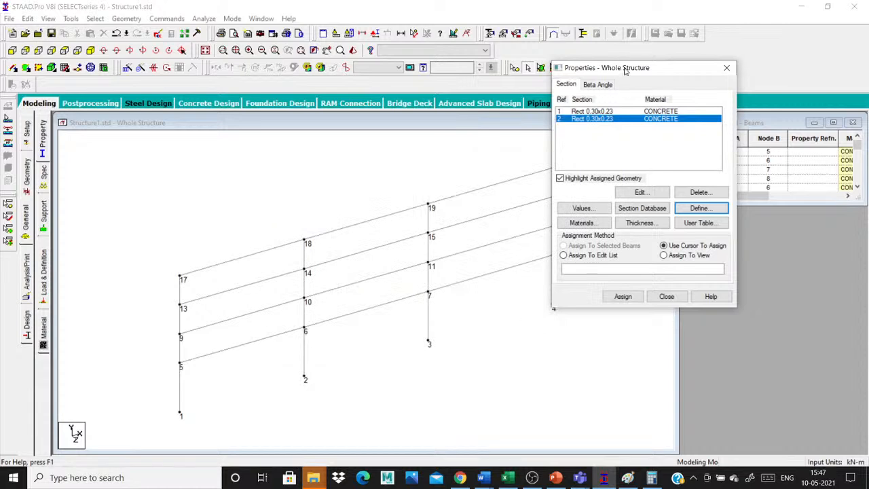
Step: Assign the first rectangular section to all columns parallel to the Y axis, then clear the selection
{"action": "left_click_drag", "start_coordinate": [626, 71], "coordinate": [748, 115]}
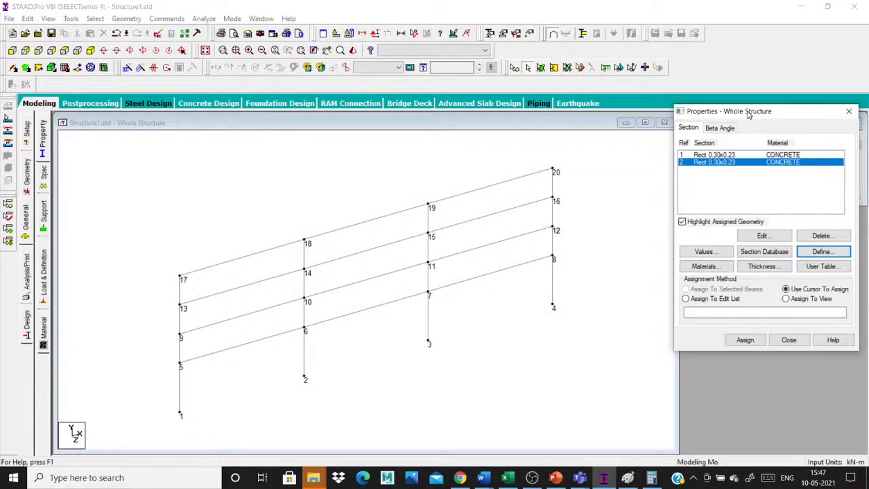
{"action": "left_click", "coordinate": [720, 155]}
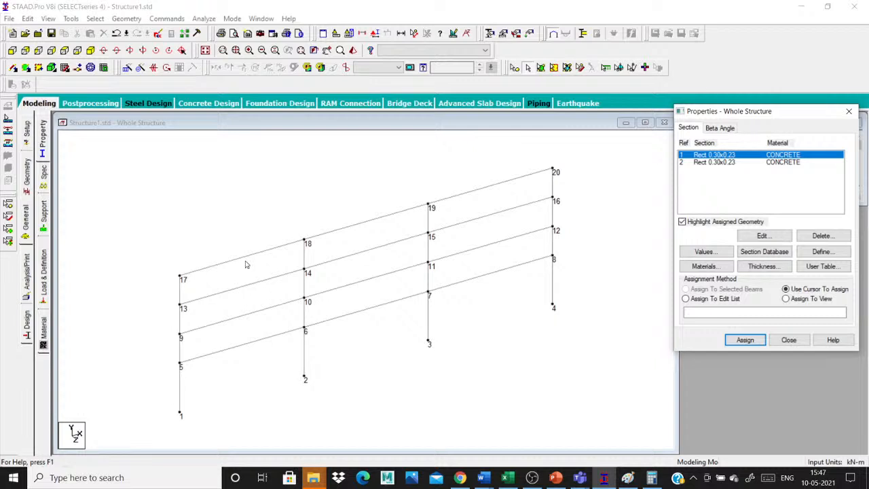
{"action": "left_click", "coordinate": [95, 18]}
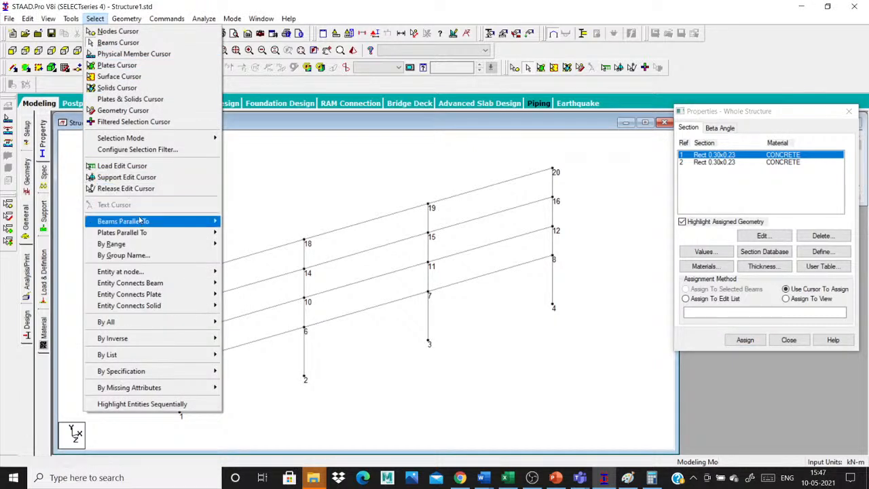
{"action": "mouse_move", "coordinate": [140, 224]}
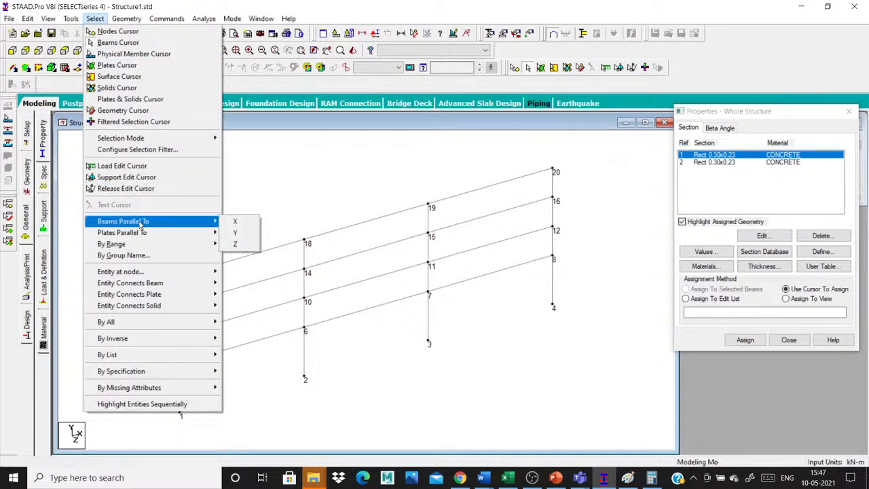
{"action": "left_click", "coordinate": [250, 234]}
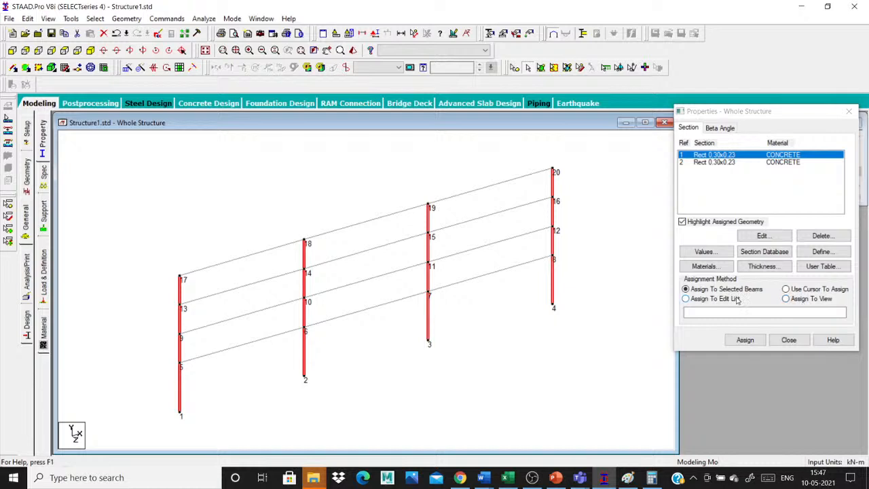
{"action": "left_click", "coordinate": [745, 340]}
{"action": "left_click", "coordinate": [775, 259]}
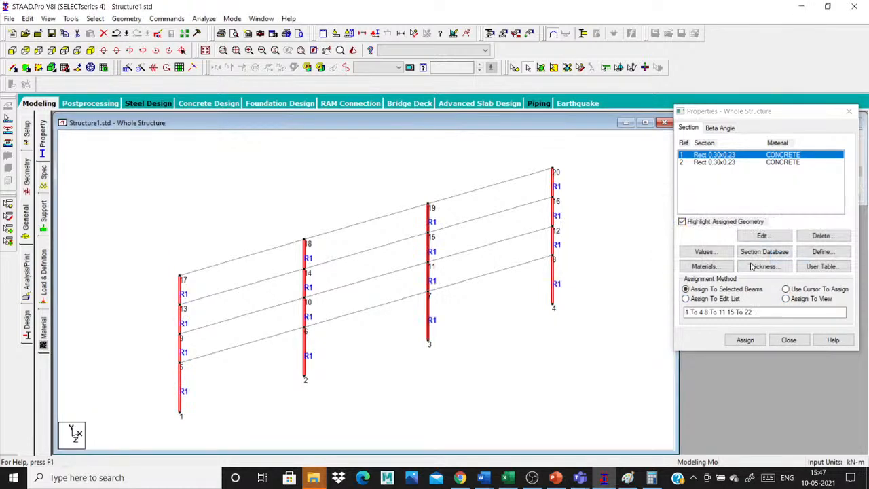
{"action": "left_click", "coordinate": [547, 370]}
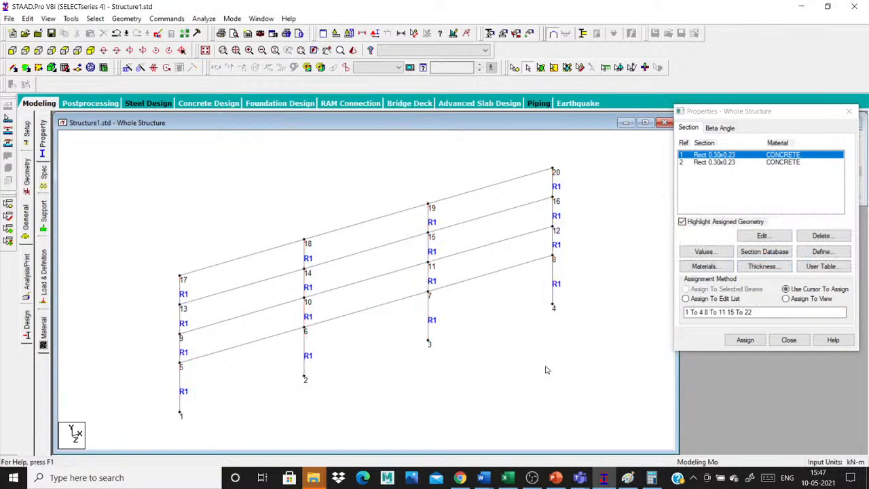
Step: Choose the second rectangular section and try to select the beams parallel to the Z axis
{"action": "left_click", "coordinate": [733, 162]}
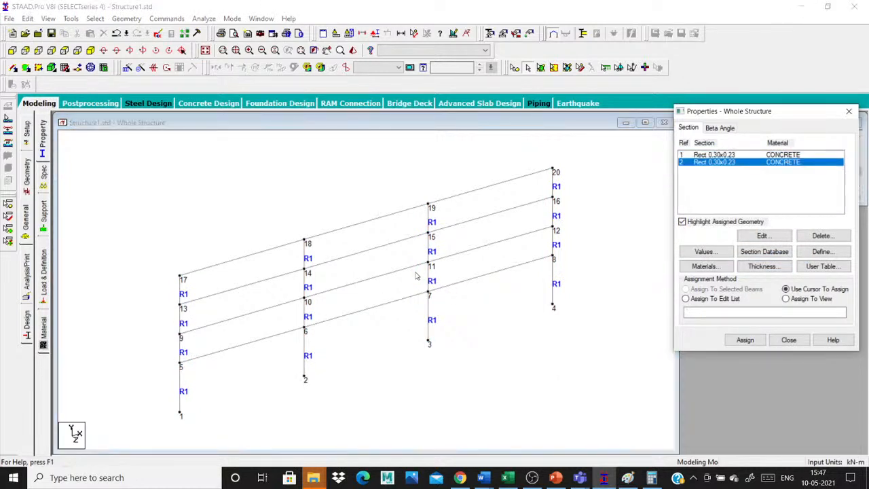
{"action": "left_click", "coordinate": [95, 19]}
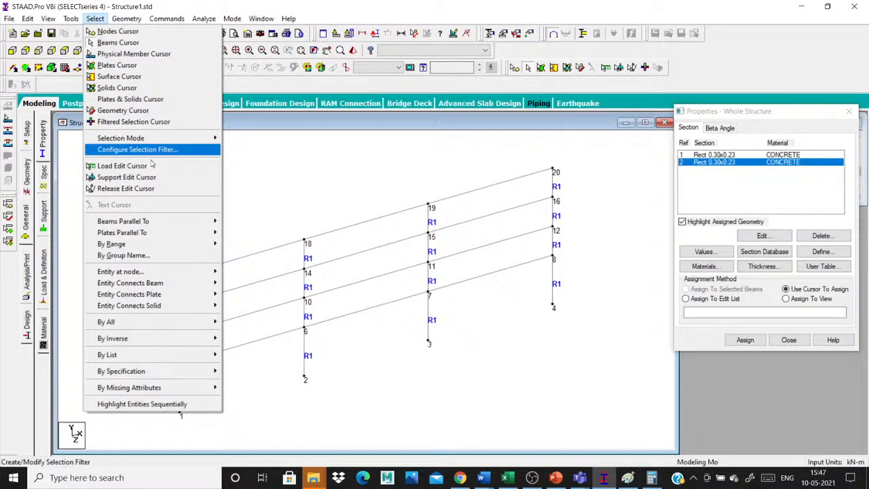
{"action": "mouse_move", "coordinate": [197, 221]}
{"action": "left_click", "coordinate": [238, 242]}
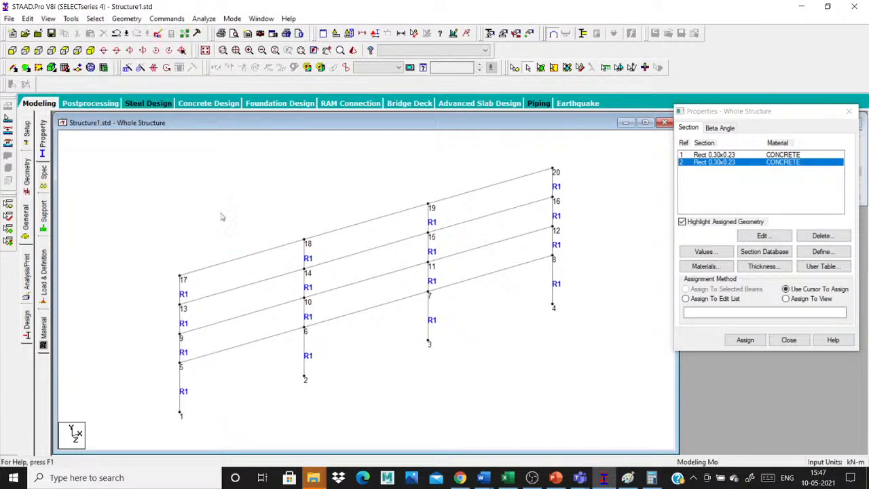
Step: Assign the second rectangular section to all beams parallel to the X axis, then clear the selection
{"action": "left_click", "coordinate": [95, 18]}
{"action": "mouse_move", "coordinate": [204, 221]}
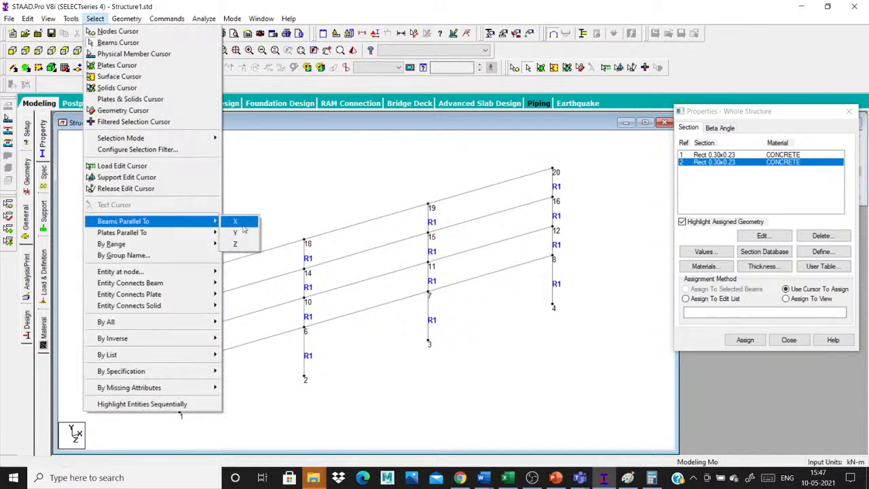
{"action": "left_click", "coordinate": [242, 224]}
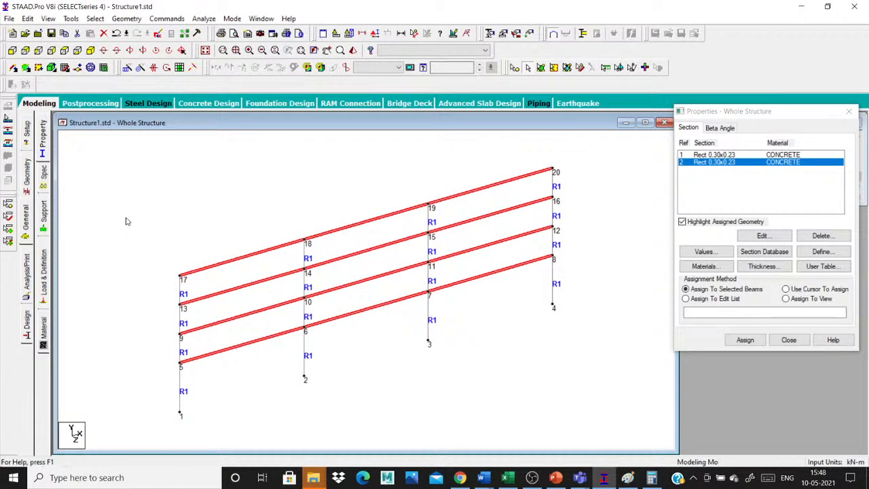
{"action": "left_click", "coordinate": [95, 19]}
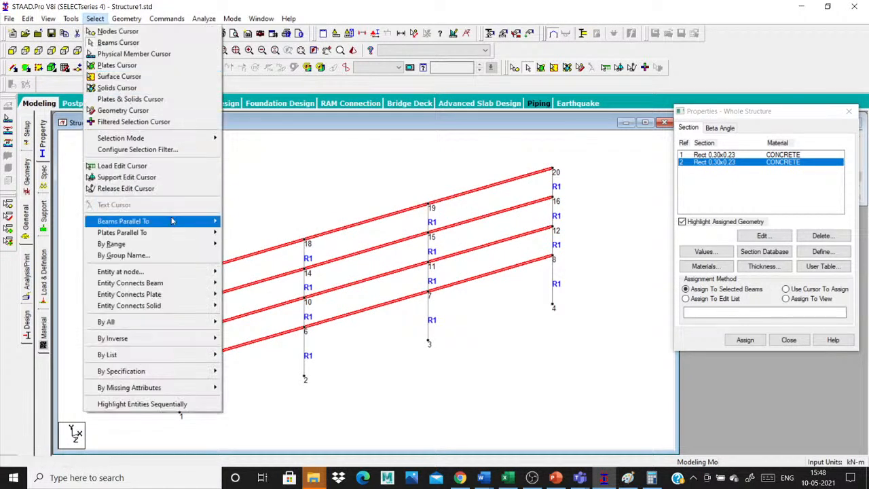
{"action": "left_click", "coordinate": [579, 191]}
{"action": "left_click", "coordinate": [745, 340]}
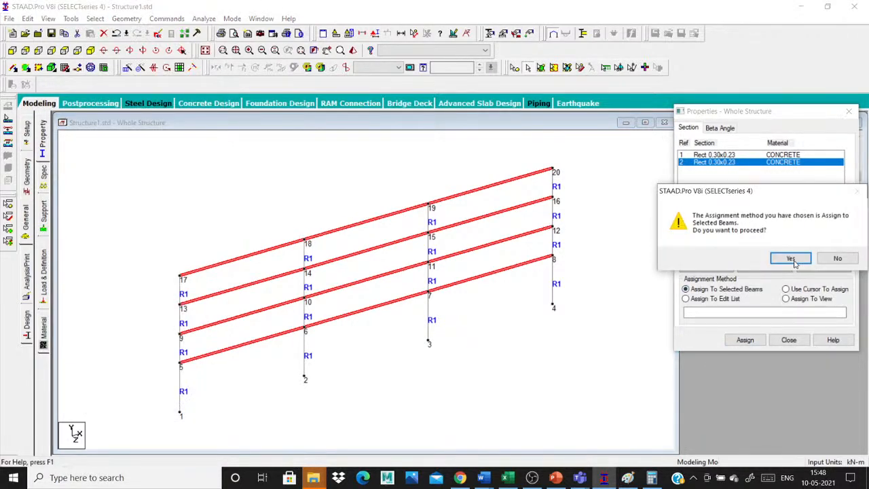
{"action": "left_click", "coordinate": [739, 257]}
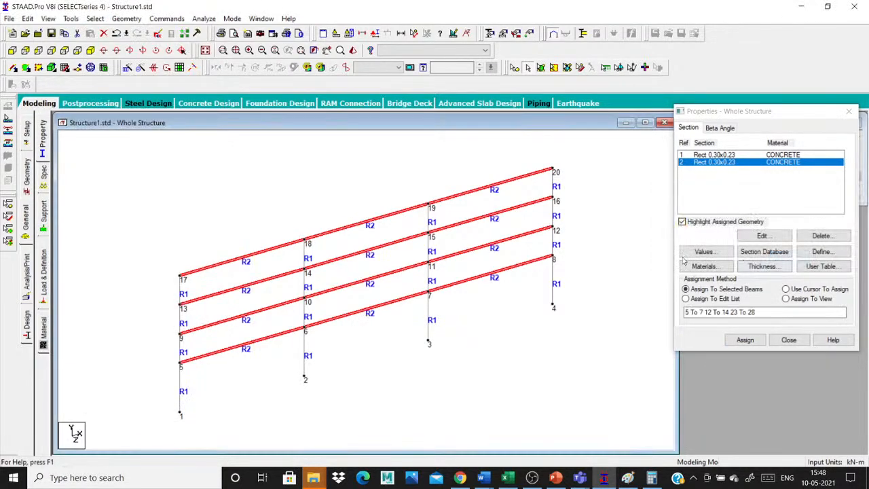
{"action": "left_click", "coordinate": [278, 193]}
Step: Check the section labels on the frame and highlight the members assigned to each of the two sections
{"action": "scroll", "coordinate": [279, 323], "scroll_direction": "up", "scroll_amount": 3}
{"action": "scroll", "coordinate": [278, 326], "scroll_direction": "down", "scroll_amount": 4}
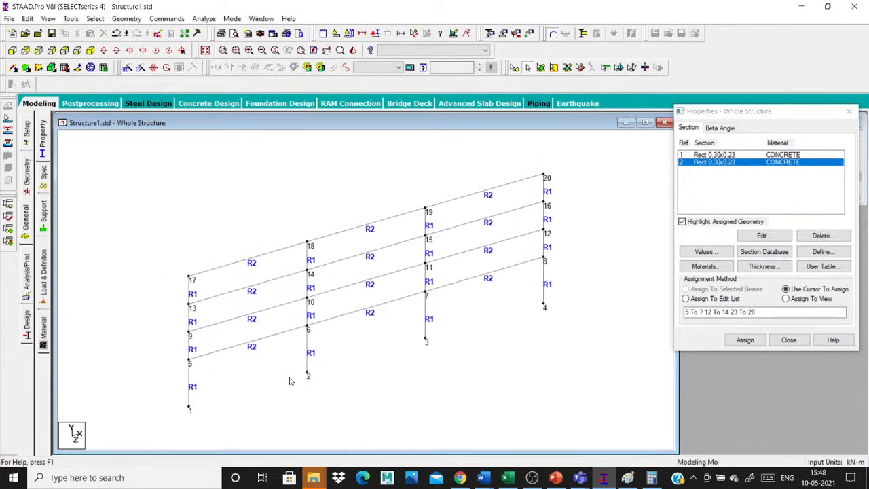
{"action": "scroll", "coordinate": [292, 394], "scroll_direction": "up", "scroll_amount": 1}
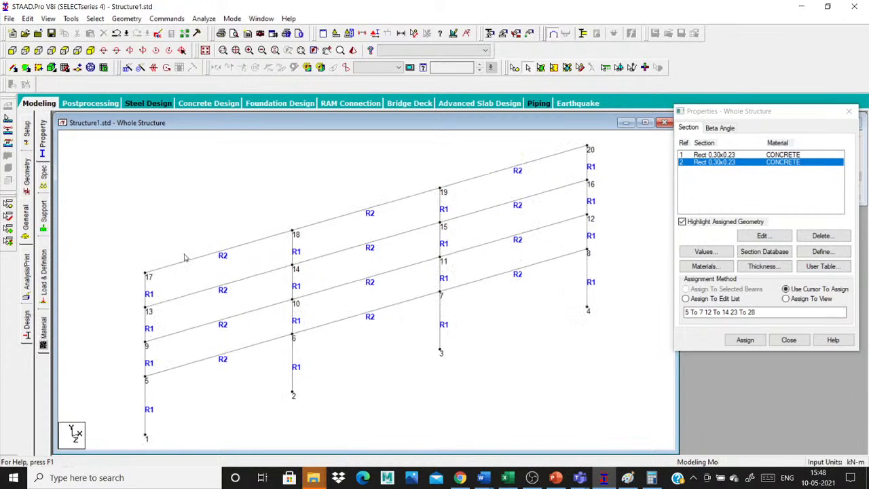
{"action": "scroll", "coordinate": [518, 385], "scroll_direction": "down", "scroll_amount": 2}
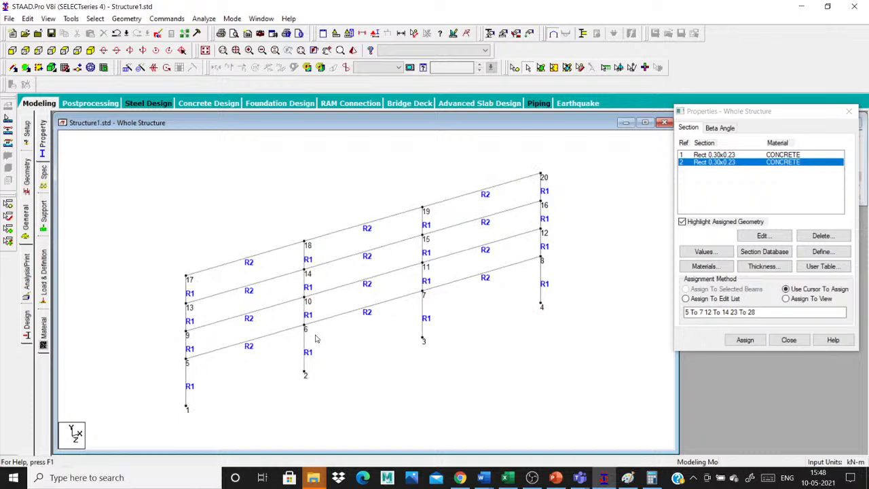
{"action": "left_click", "coordinate": [713, 155]}
{"action": "left_click", "coordinate": [729, 162]}
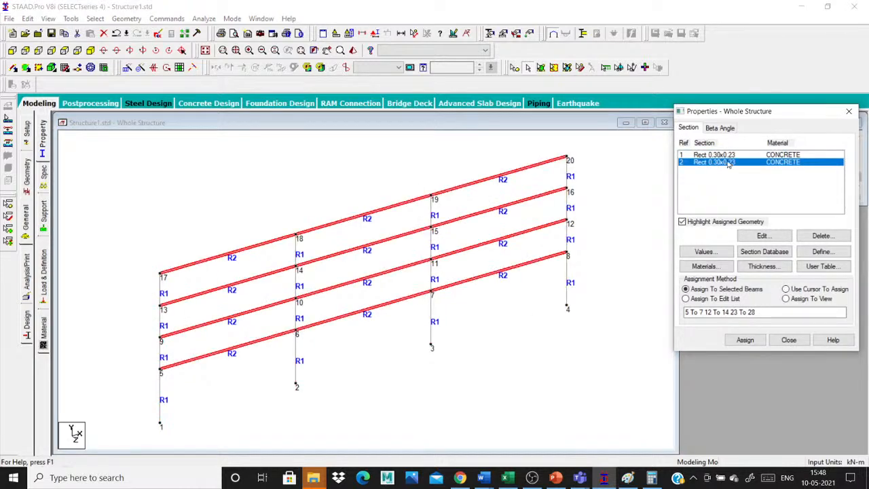
Step: Highlight the members assigned to the first rectangular section, then clear the highlight
{"action": "left_click", "coordinate": [728, 155]}
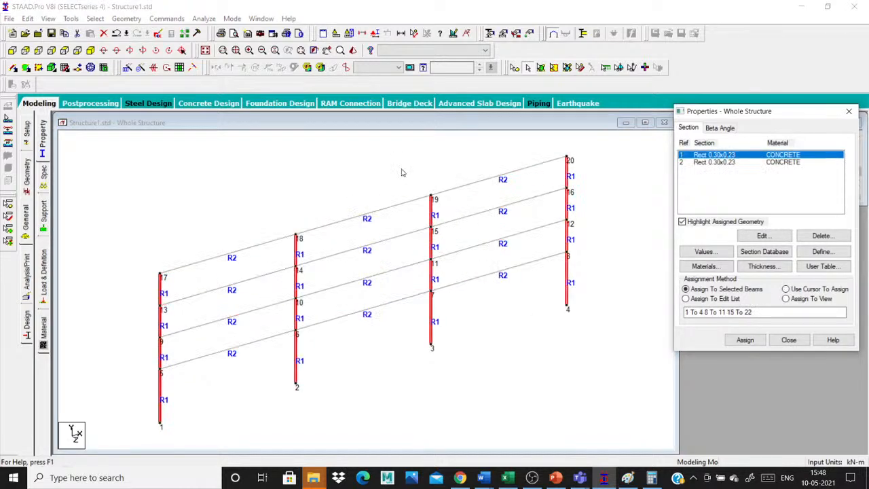
{"action": "left_click", "coordinate": [402, 172]}
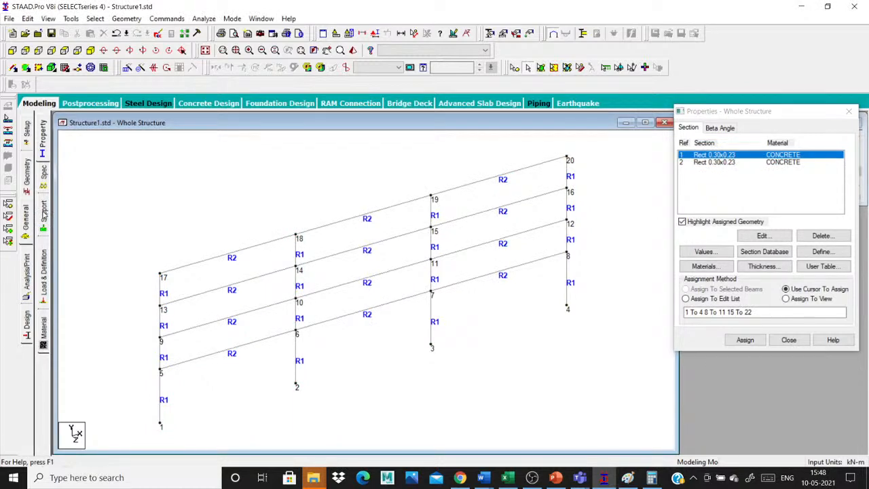
{"action": "left_click", "coordinate": [45, 213]}
{"action": "left_click", "coordinate": [43, 138]}
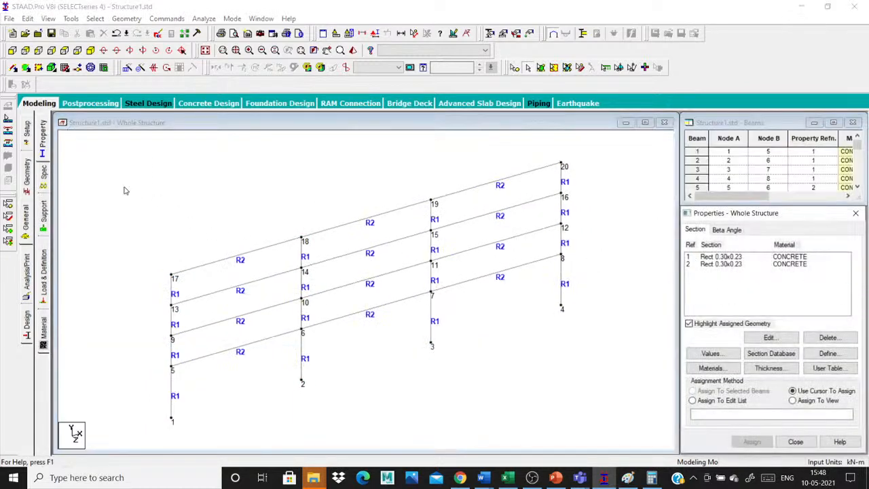
Step: Look through the pinned, fixed-but and enforced support types, then create a fixed support
{"action": "left_click", "coordinate": [43, 213]}
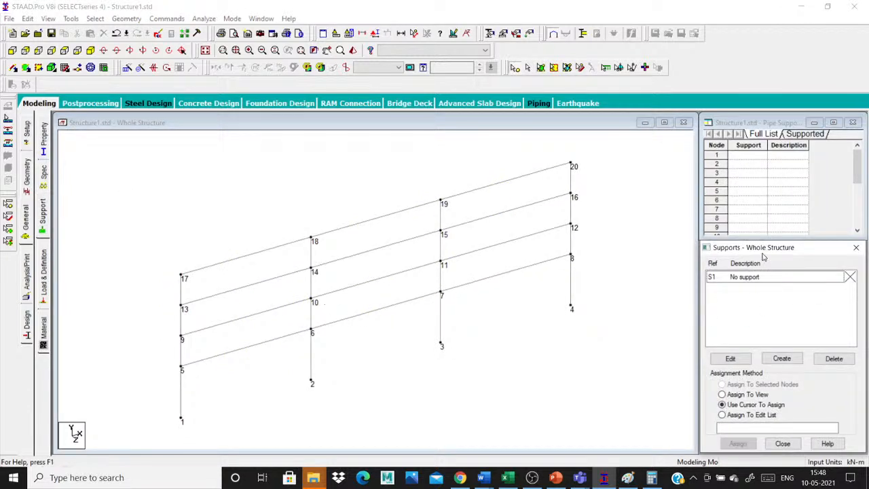
{"action": "left_click_drag", "start_coordinate": [755, 252], "coordinate": [499, 129]}
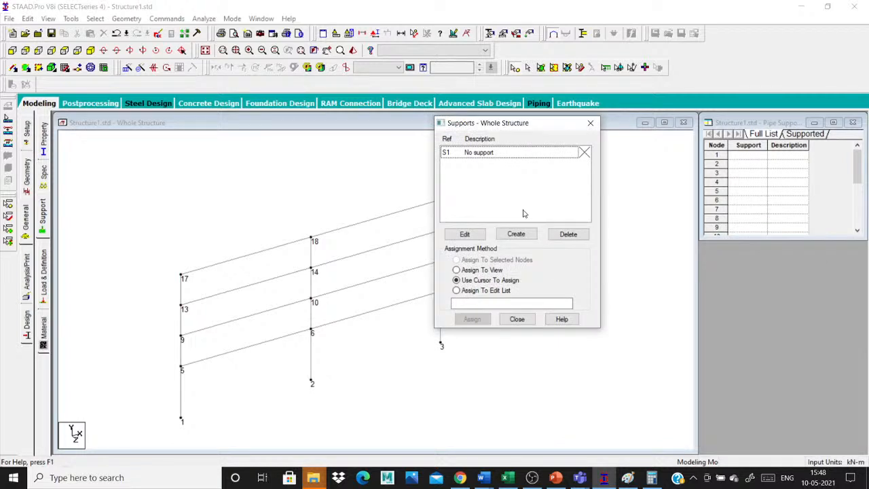
{"action": "left_click", "coordinate": [516, 233]}
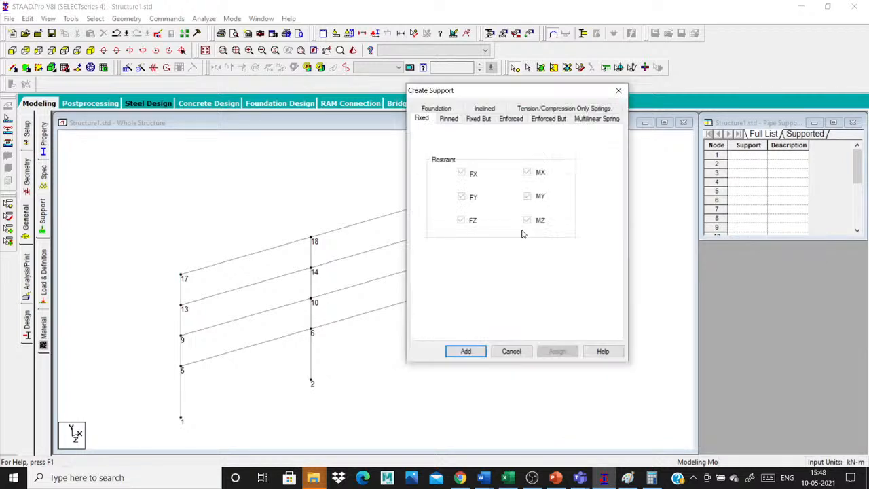
{"action": "left_click", "coordinate": [445, 120]}
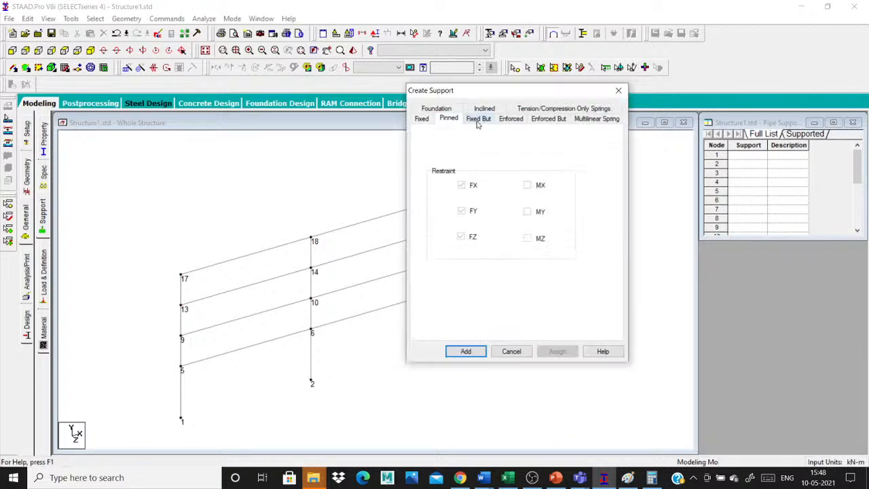
{"action": "left_click", "coordinate": [478, 121]}
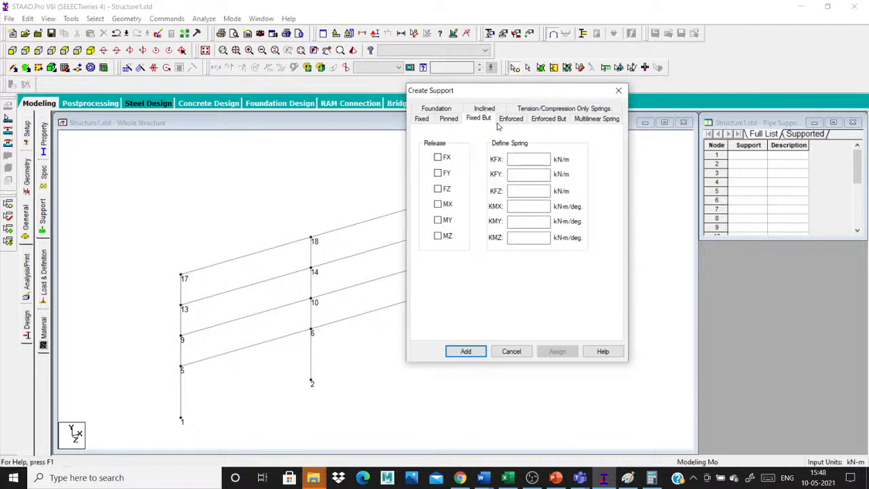
{"action": "left_click", "coordinate": [506, 121]}
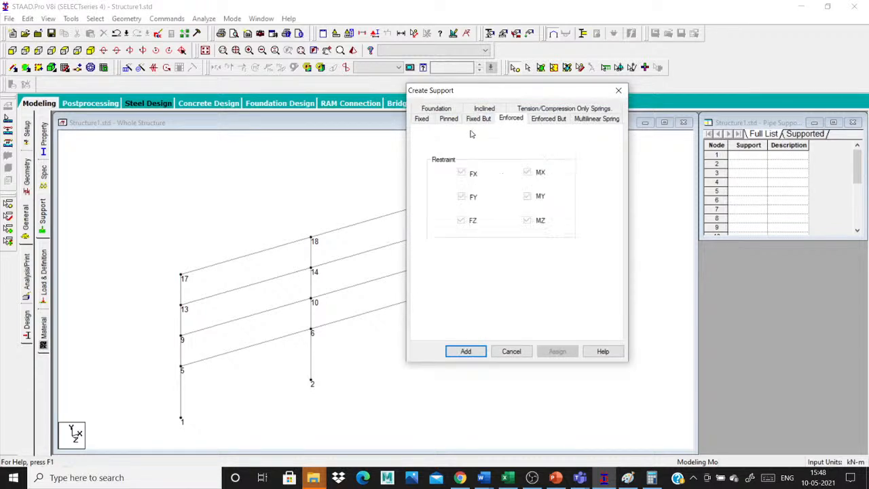
{"action": "left_click", "coordinate": [425, 119]}
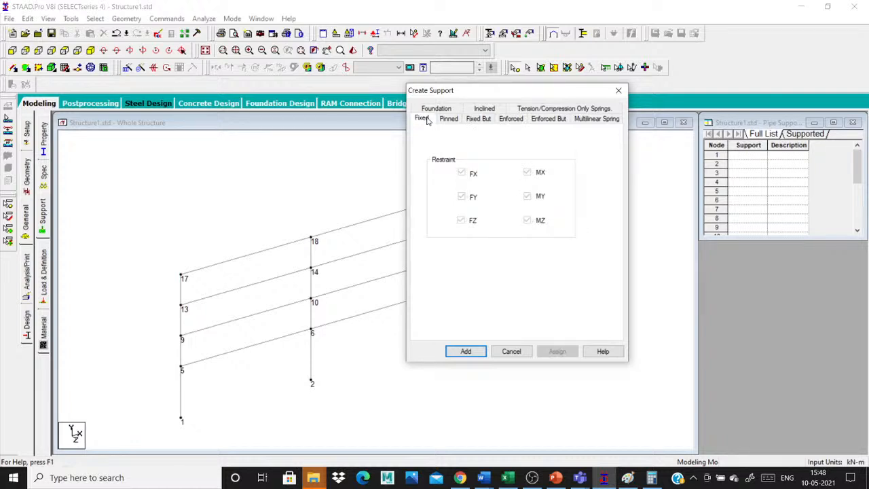
{"action": "left_click", "coordinate": [469, 351]}
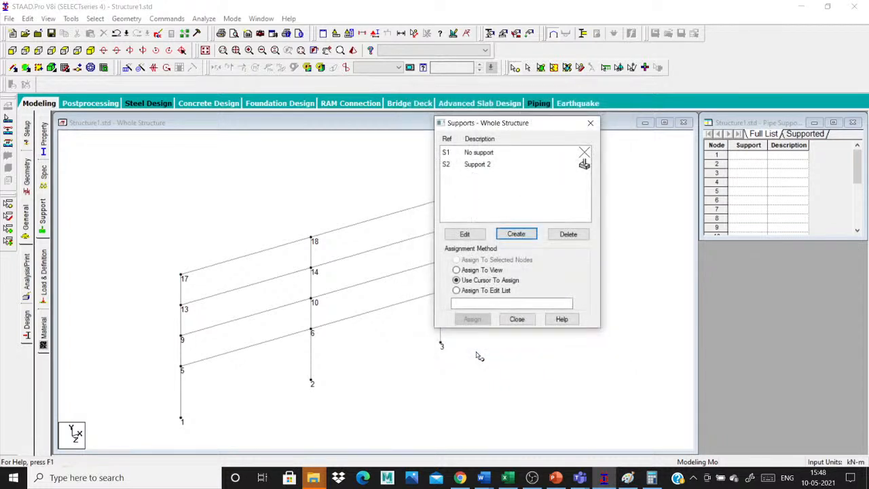
Step: Assign the fixed support to the column base nodes 1 to 4, then clear the node selection
{"action": "left_click_drag", "start_coordinate": [542, 124], "coordinate": [567, 125]}
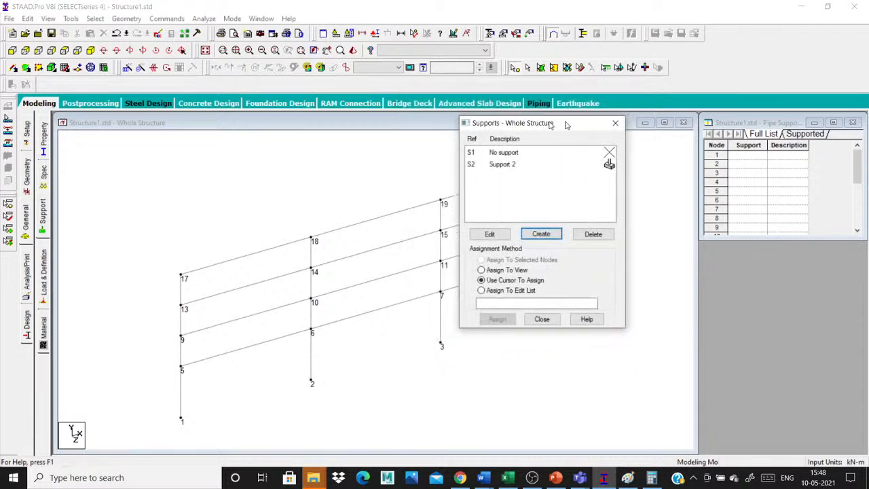
{"action": "left_click_drag", "start_coordinate": [493, 124], "coordinate": [765, 139]}
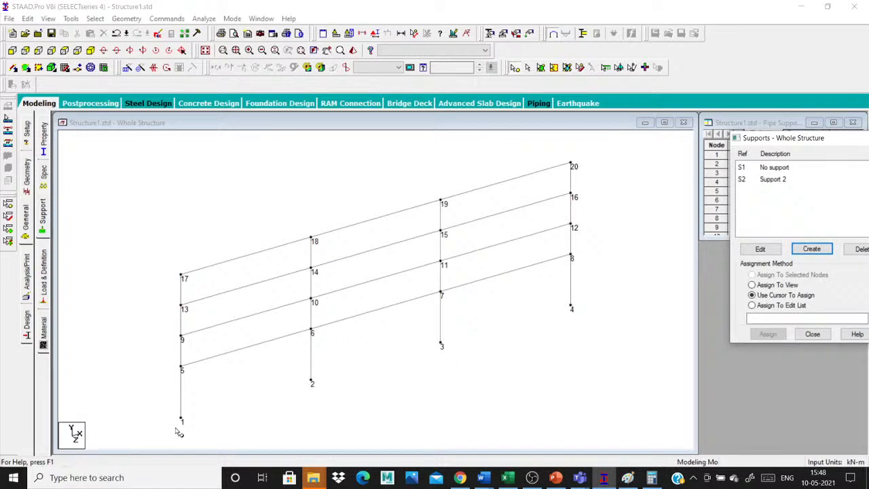
{"action": "left_click", "coordinate": [797, 180]}
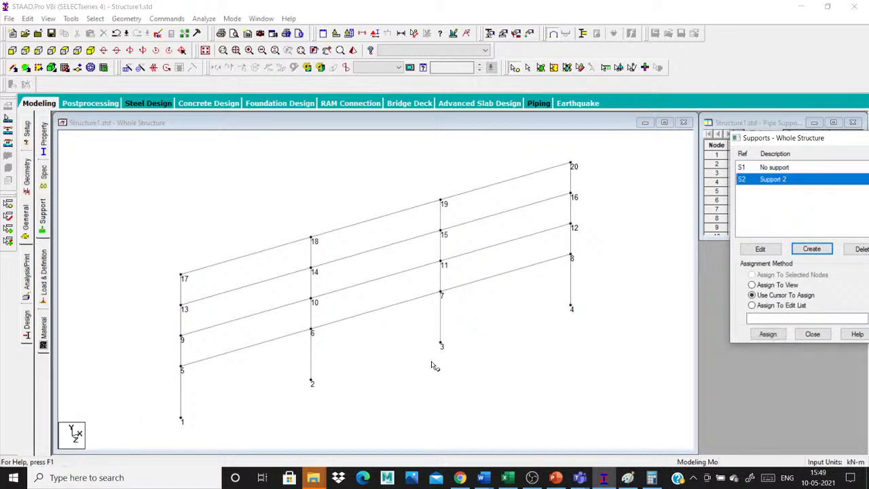
{"action": "left_click_drag", "start_coordinate": [180, 430], "coordinate": [205, 406]}
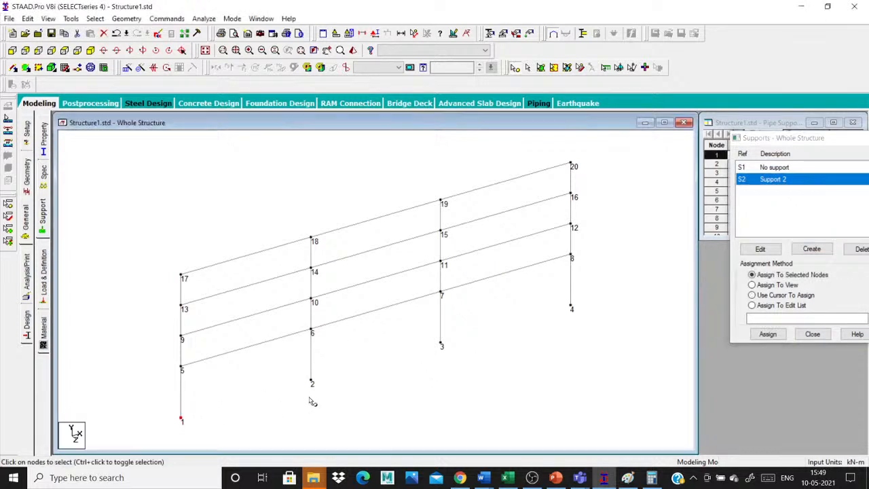
{"action": "left_click_drag", "start_coordinate": [301, 400], "coordinate": [334, 364]}
{"action": "left_click_drag", "start_coordinate": [430, 368], "coordinate": [452, 336]}
{"action": "left_click_drag", "start_coordinate": [533, 334], "coordinate": [560, 323]}
{"action": "left_click_drag", "start_coordinate": [781, 138], "coordinate": [715, 111]}
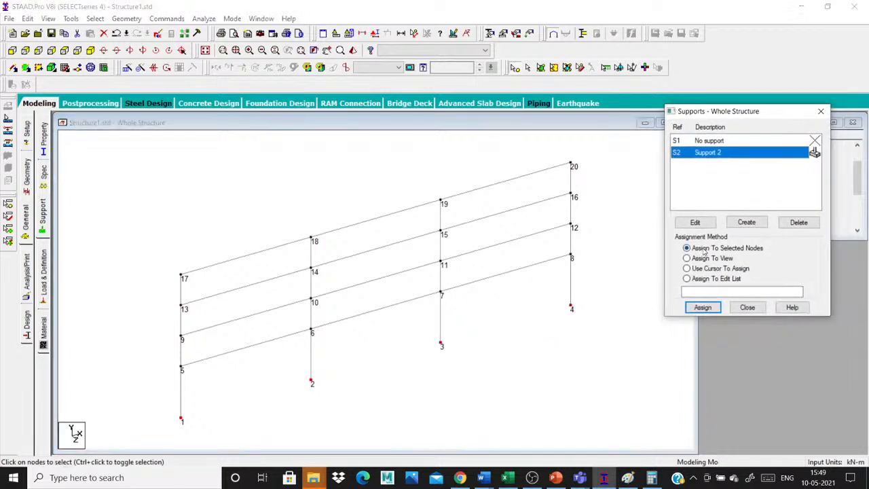
{"action": "left_click", "coordinate": [760, 251]}
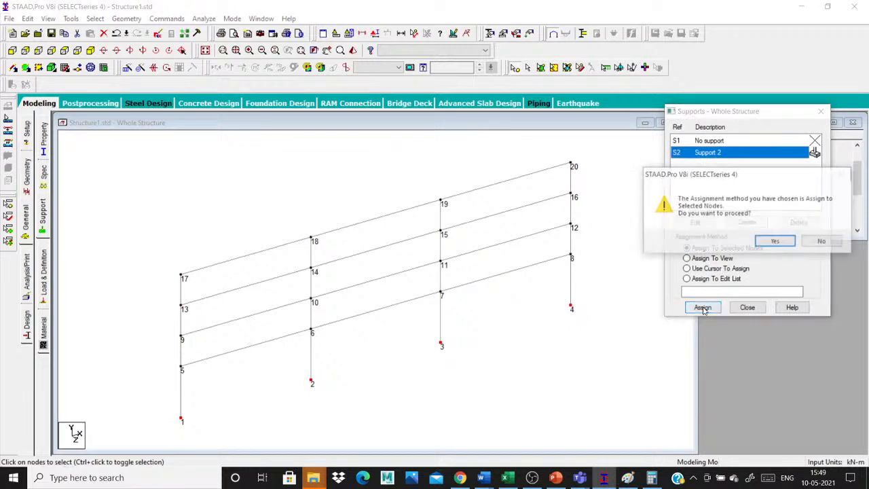
{"action": "left_click", "coordinate": [772, 240]}
{"action": "left_click", "coordinate": [521, 400]}
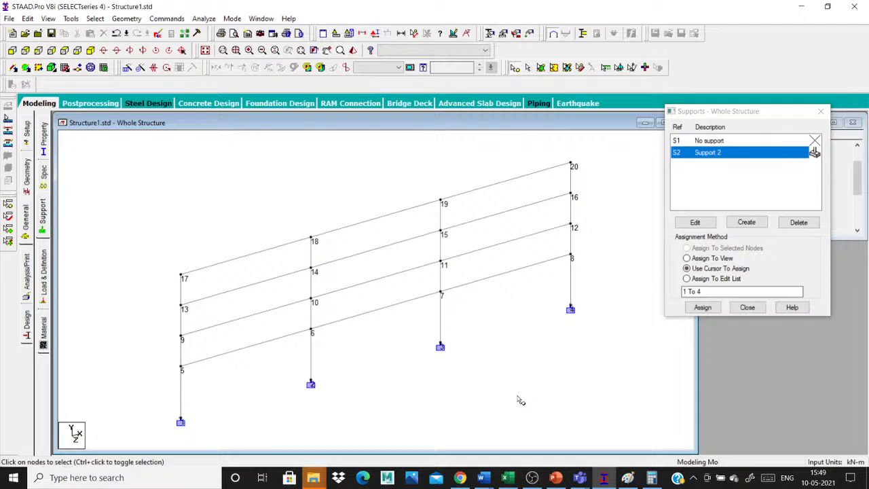
Step: Review the material, section and support assignments on the frame
{"action": "left_click_drag", "start_coordinate": [716, 114], "coordinate": [776, 163]}
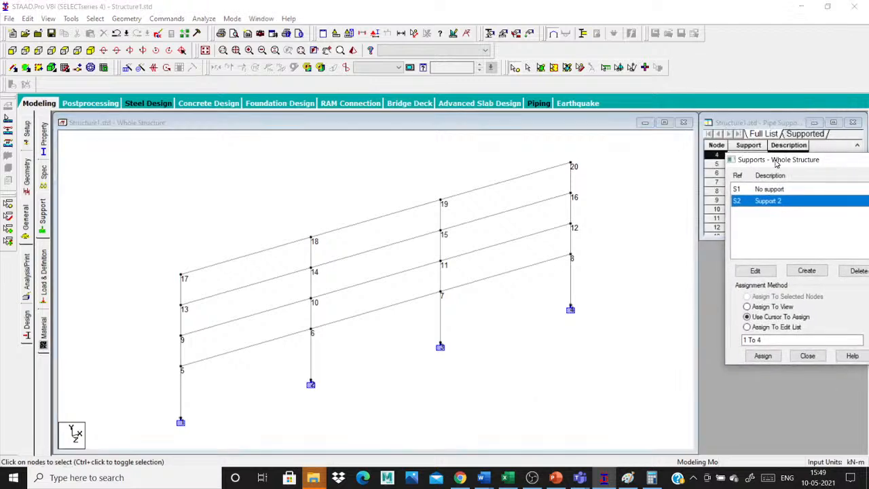
{"action": "left_click", "coordinate": [43, 332]}
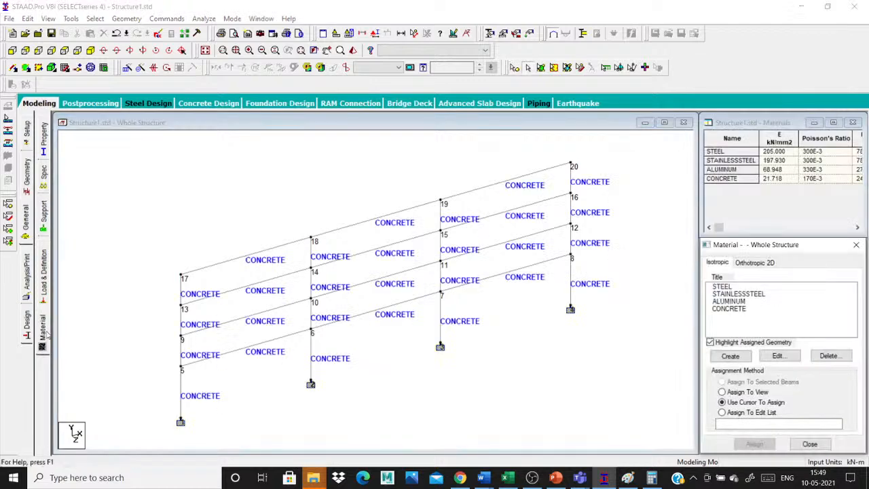
{"action": "left_click", "coordinate": [44, 140]}
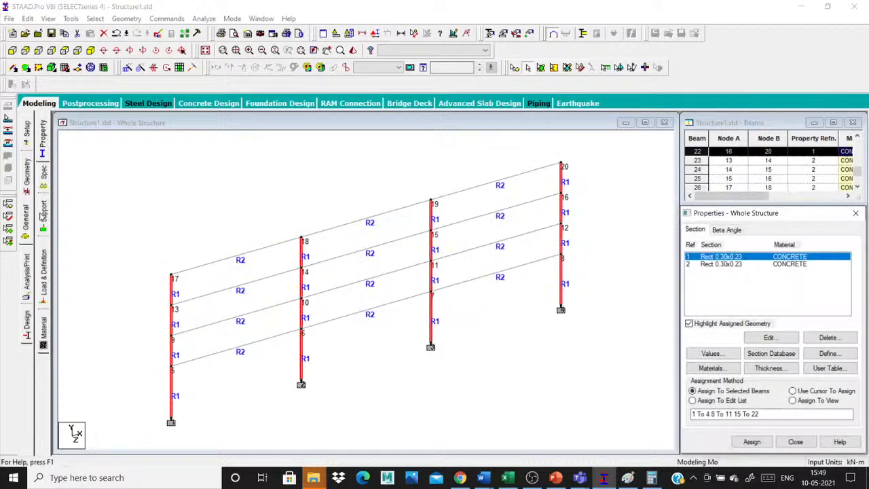
{"action": "left_click", "coordinate": [44, 218]}
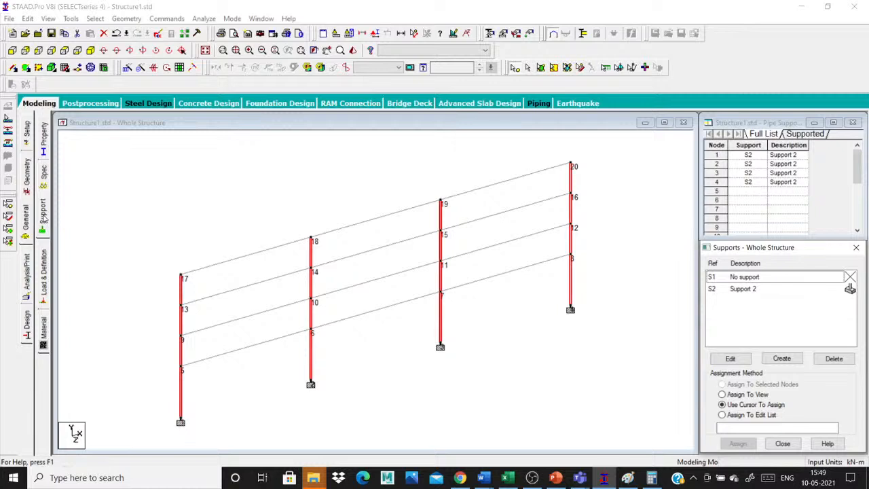
{"action": "left_click", "coordinate": [743, 289]}
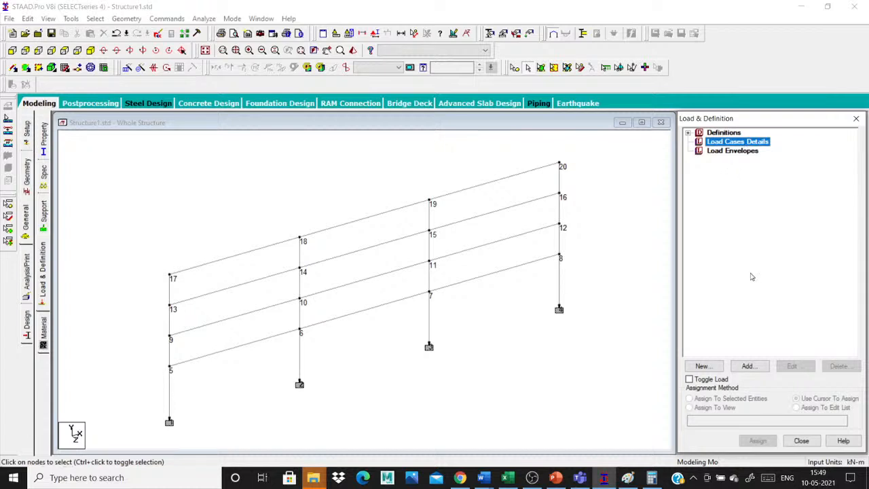
Step: Add primary load case 1 with the Dead loading type and the title LOAD CASE 1
{"action": "left_click", "coordinate": [748, 366]}
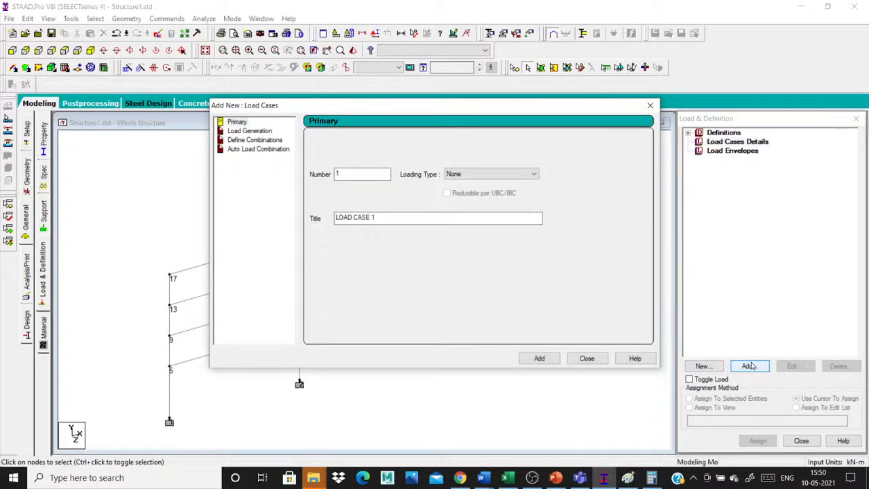
{"action": "left_click", "coordinate": [500, 175]}
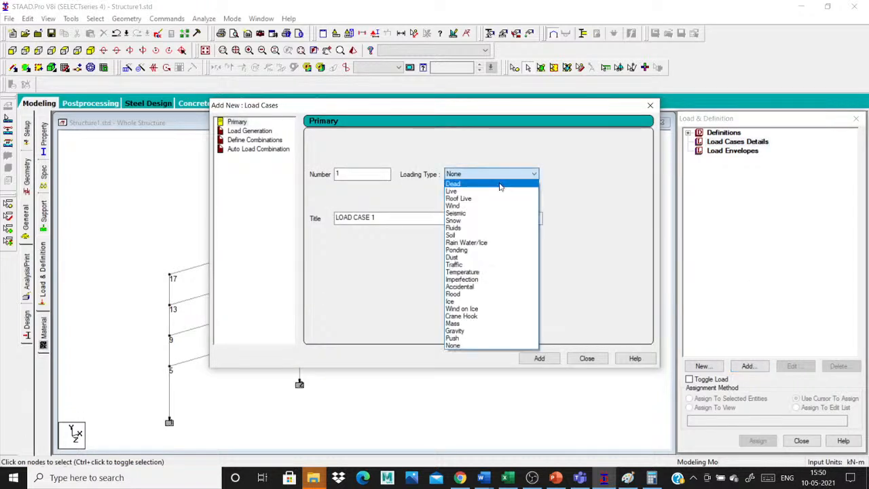
{"action": "left_click", "coordinate": [500, 184]}
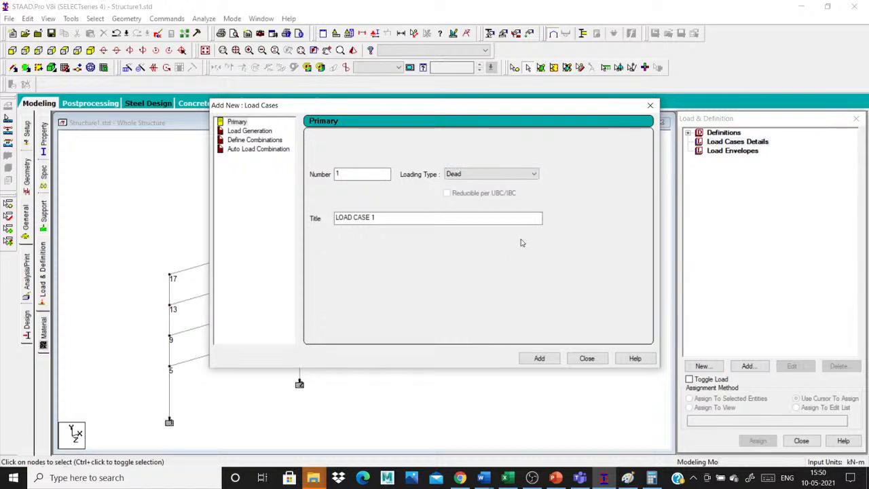
{"action": "key", "text": "Return"}
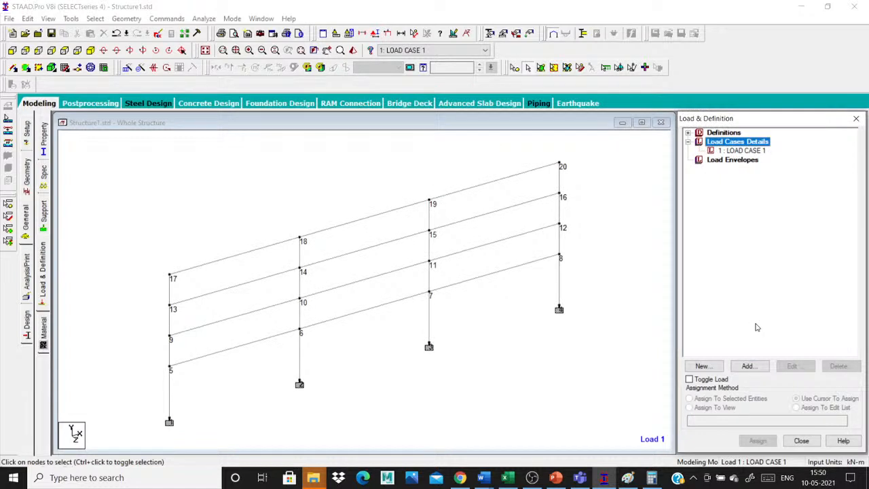
Step: Add primary load case 2 with the Live loading type and the title LOAD CASE 2
{"action": "left_click", "coordinate": [750, 367]}
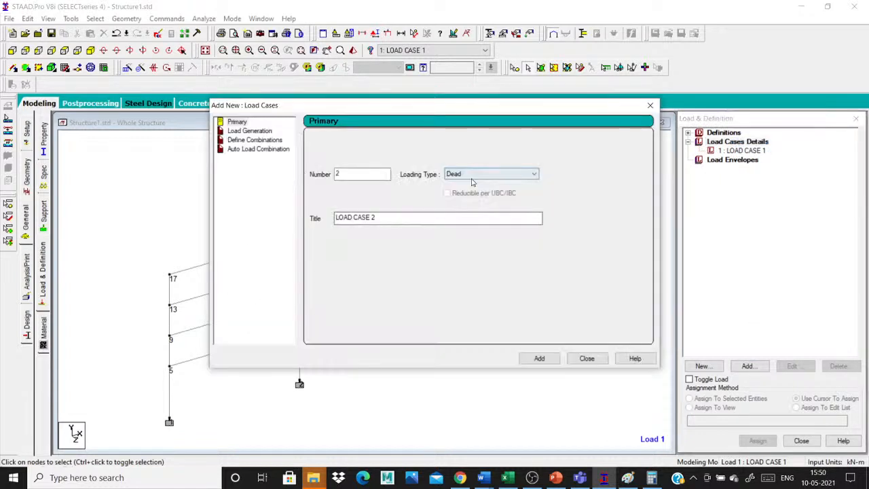
{"action": "left_click", "coordinate": [473, 175]}
{"action": "left_click", "coordinate": [473, 194]}
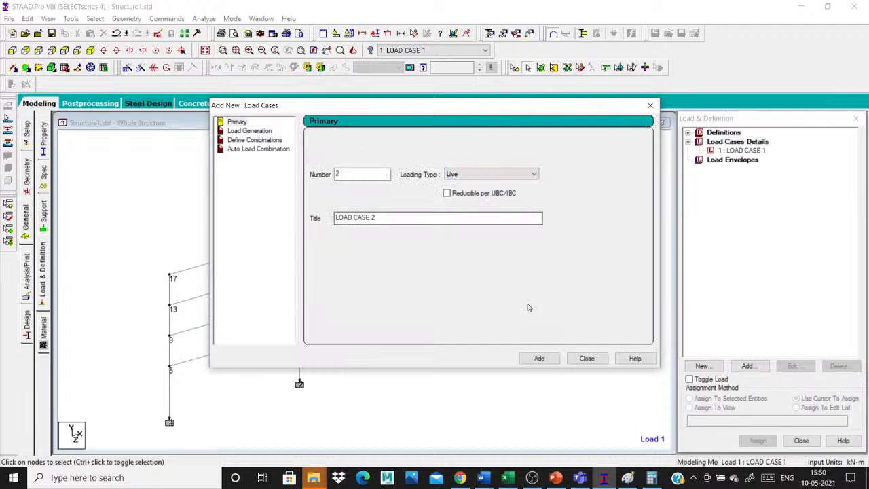
{"action": "left_click", "coordinate": [539, 358]}
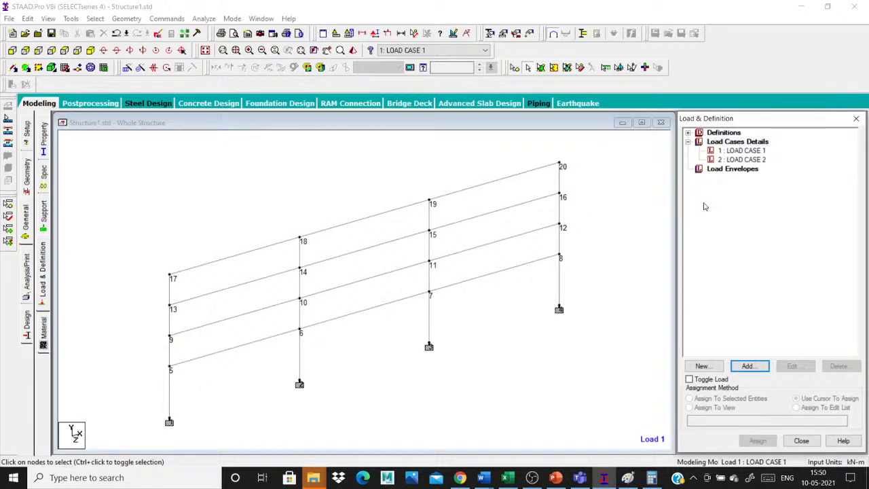
Step: Add a selfweight load in the Y direction with factor -1 to LOAD CASE 1
{"action": "left_click", "coordinate": [750, 149]}
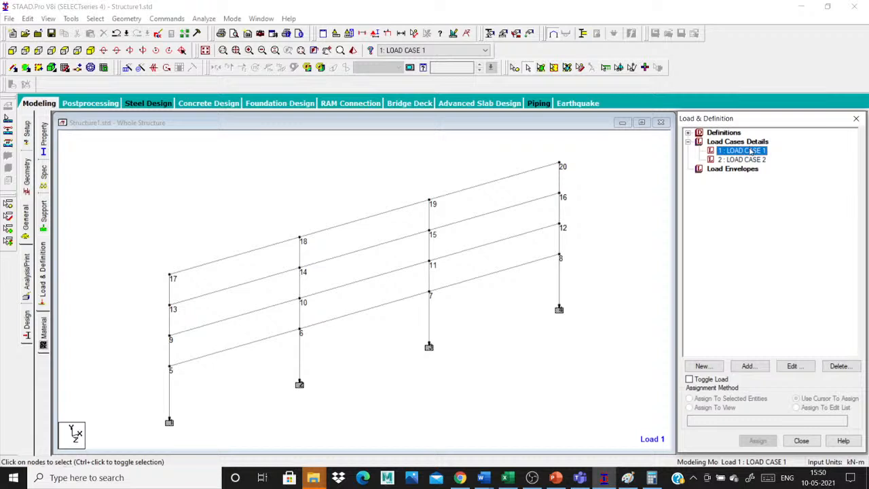
{"action": "left_click", "coordinate": [746, 367]}
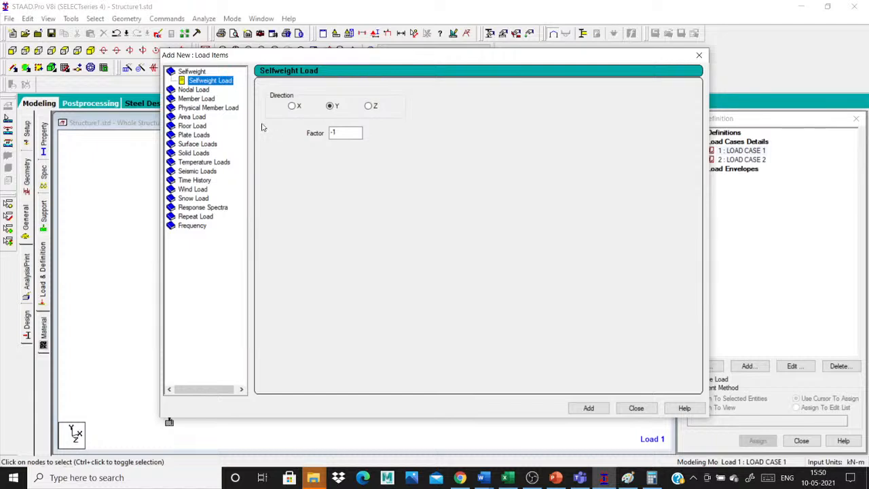
{"action": "left_click", "coordinate": [588, 408]}
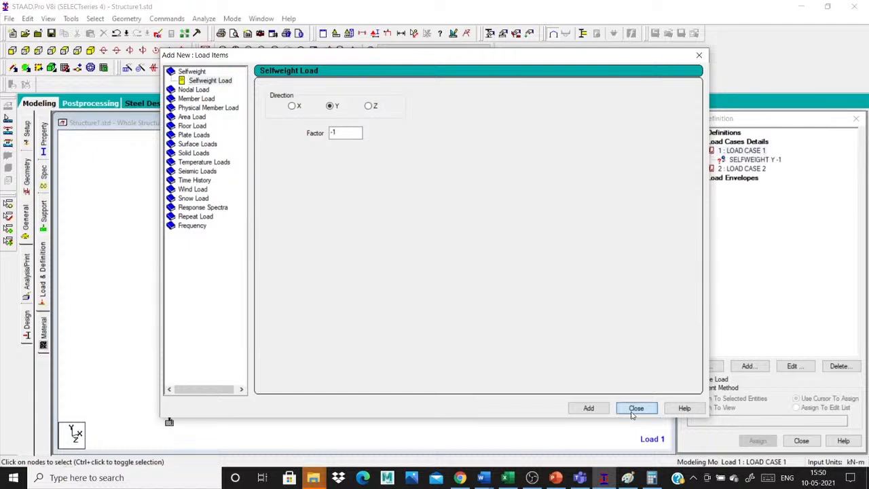
{"action": "left_click", "coordinate": [636, 408]}
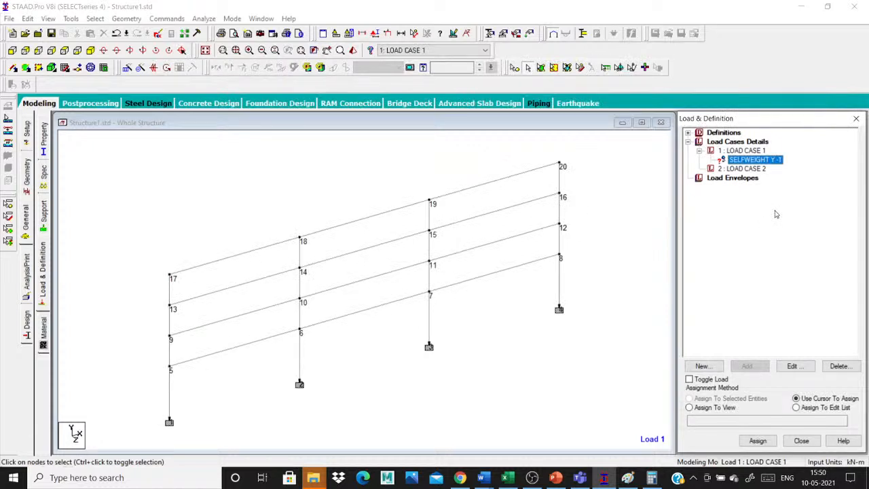
Step: Assign the selfweight load of LOAD CASE 1 to all members in the view
{"action": "left_click", "coordinate": [690, 408]}
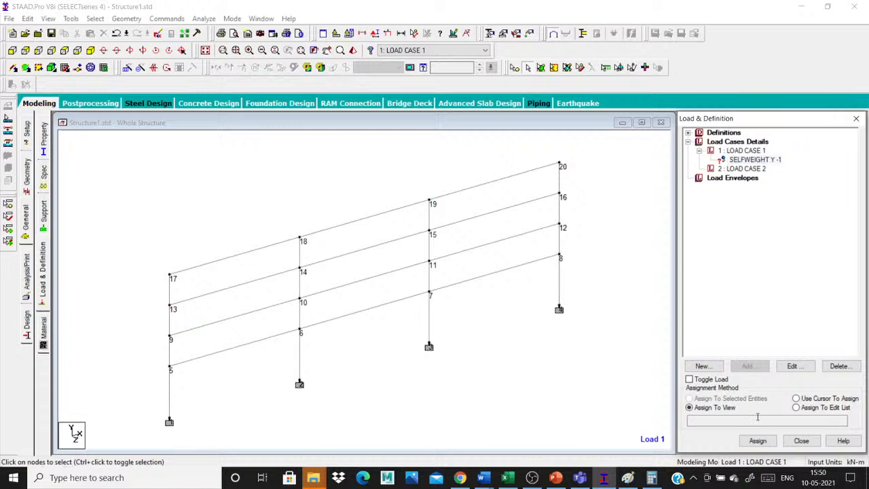
{"action": "left_click", "coordinate": [758, 440]}
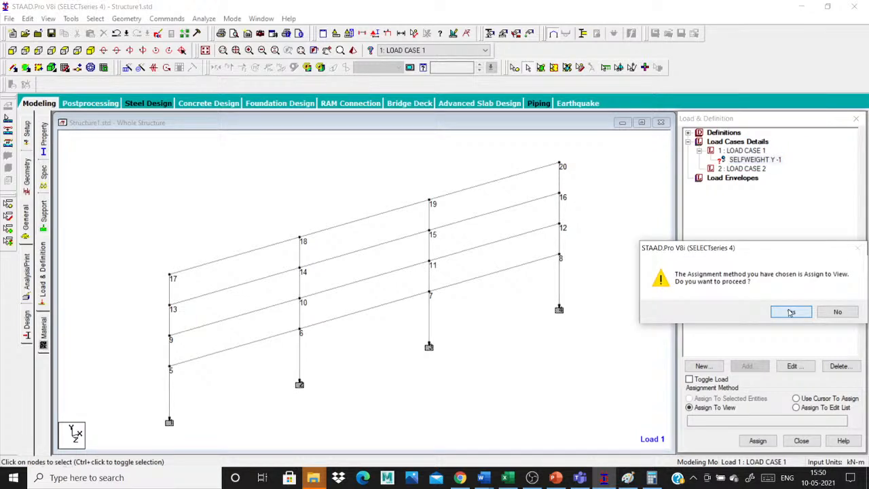
{"action": "left_click", "coordinate": [791, 312]}
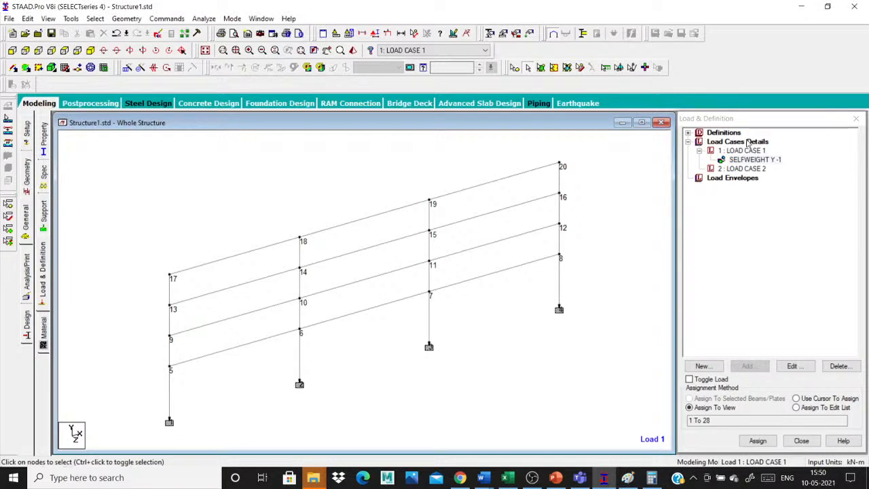
Step: Make LOAD CASE 2 the active load case and display the beam dimensions for the whole view
{"action": "left_click", "coordinate": [743, 168]}
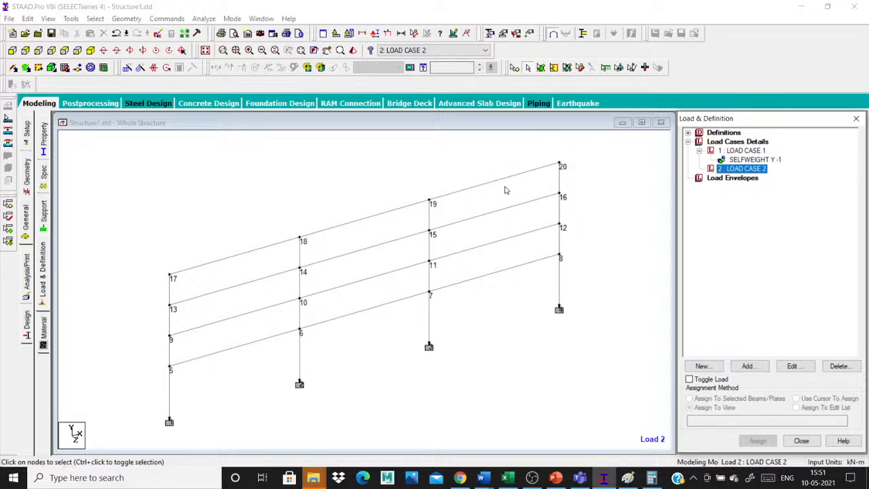
{"action": "scroll", "coordinate": [414, 157], "scroll_direction": "down", "scroll_amount": 1}
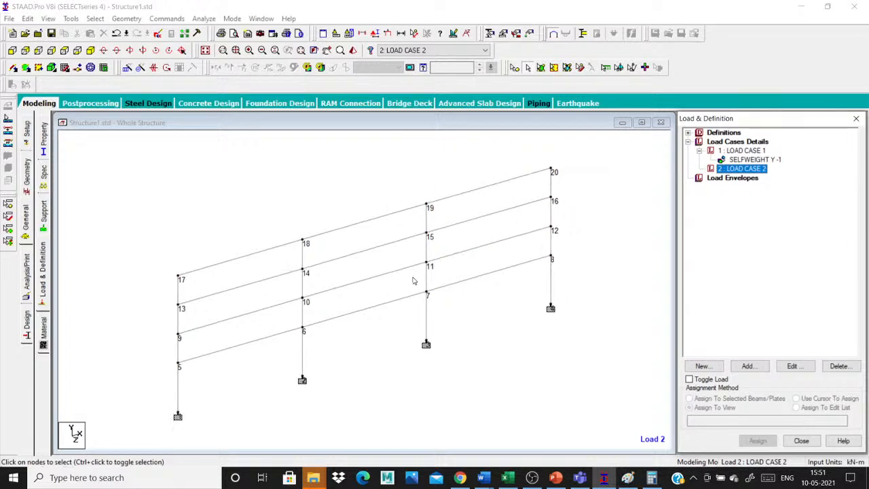
{"action": "scroll", "coordinate": [413, 279], "scroll_direction": "up", "scroll_amount": 2}
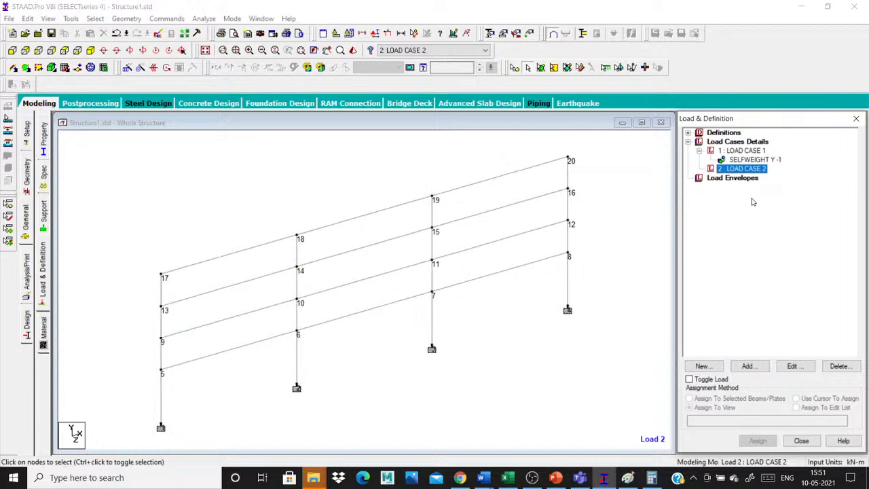
{"action": "left_click", "coordinate": [71, 18]}
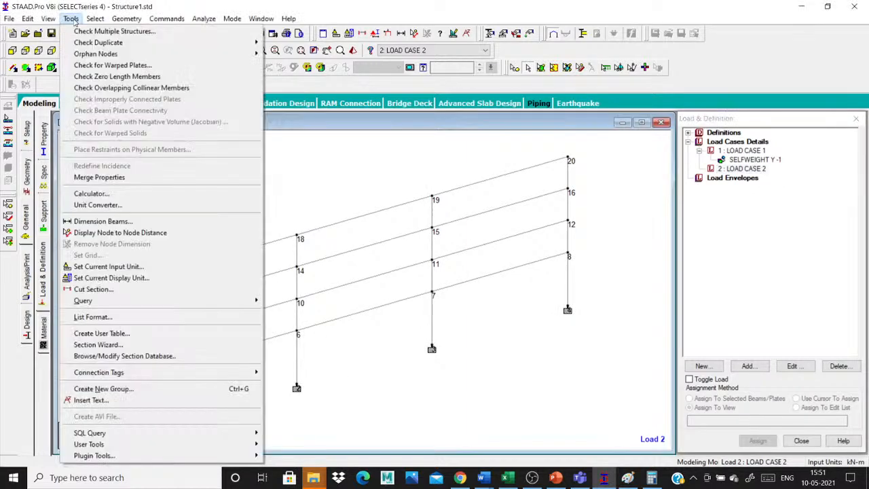
{"action": "left_click", "coordinate": [102, 221]}
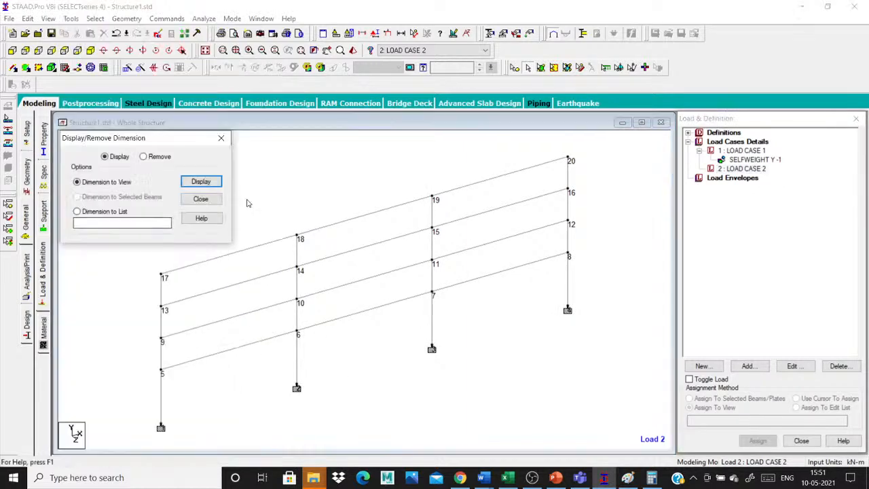
{"action": "left_click", "coordinate": [201, 182]}
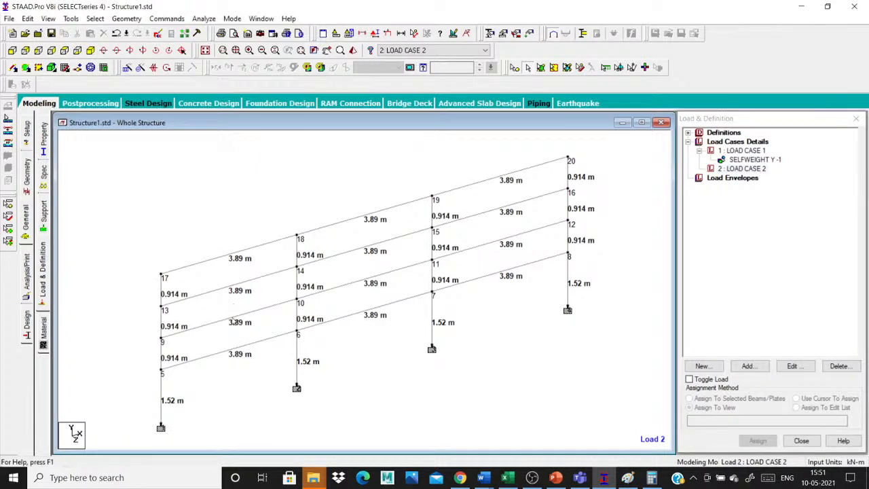
{"action": "scroll", "coordinate": [224, 379], "scroll_direction": "down", "scroll_amount": 1}
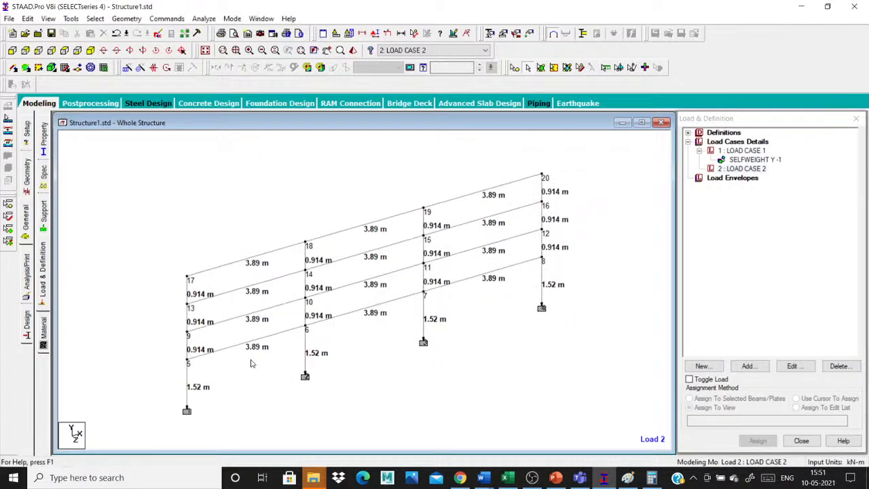
{"action": "scroll", "coordinate": [251, 363], "scroll_direction": "up", "scroll_amount": 3}
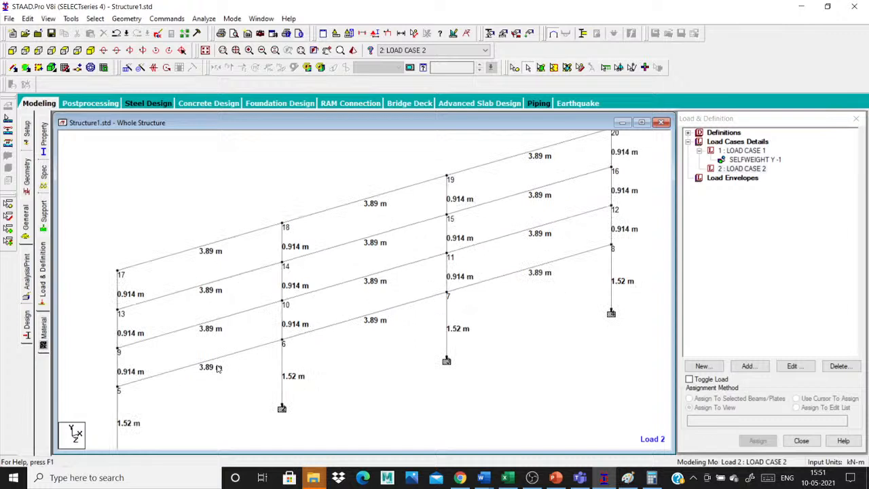
Step: Examine the top-level and lowest-level beams of the frame by highlighting them one at a time, and clear the selection
{"action": "left_click", "coordinate": [186, 251]}
{"action": "left_click", "coordinate": [335, 208]}
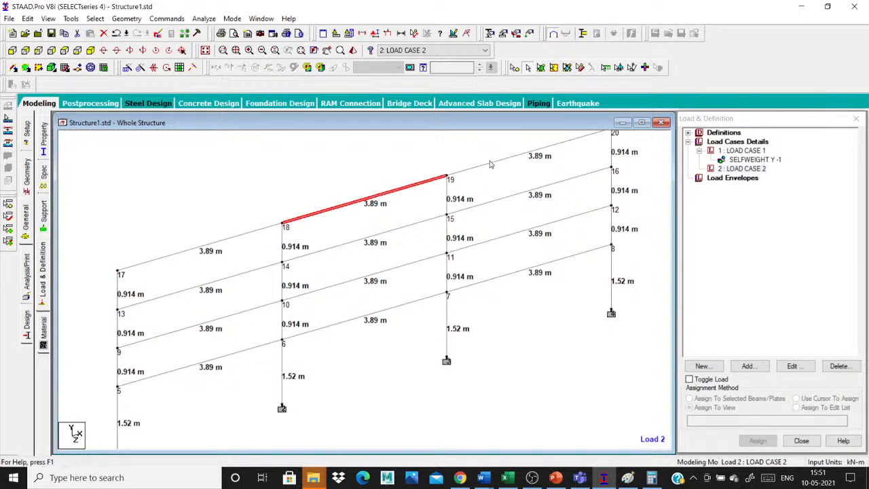
{"action": "left_click", "coordinate": [250, 346]}
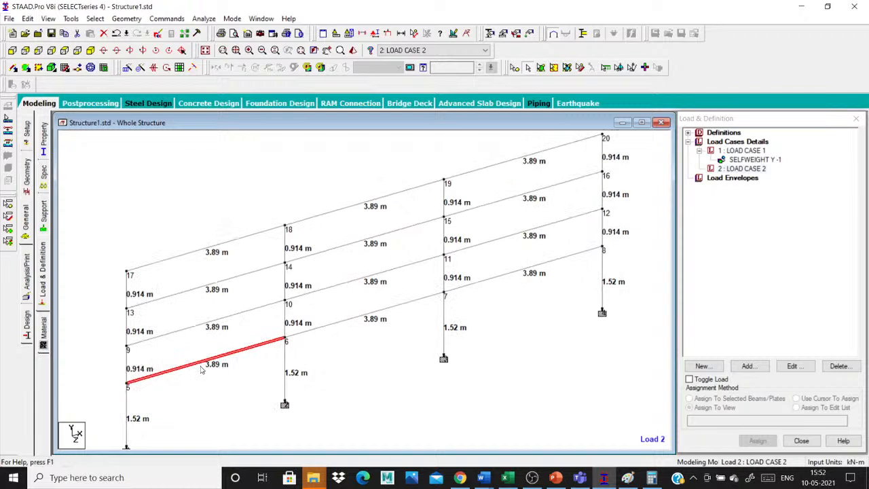
{"action": "left_click", "coordinate": [339, 324]}
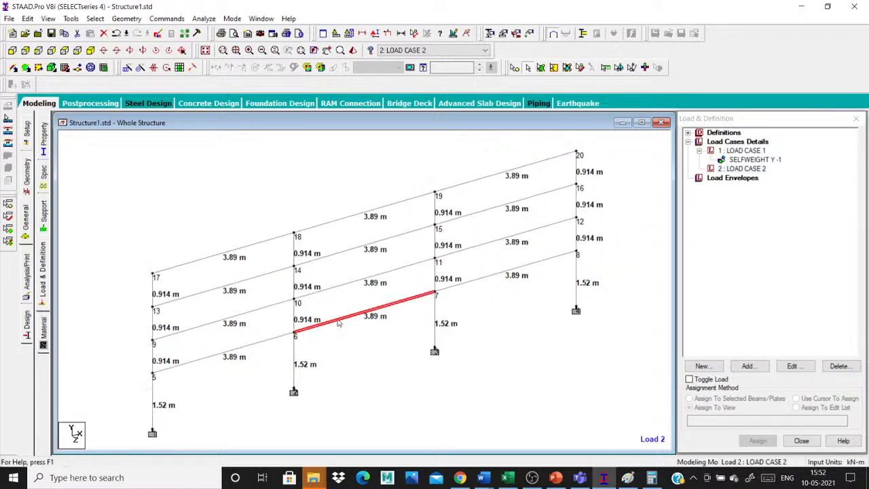
{"action": "left_click", "coordinate": [489, 278]}
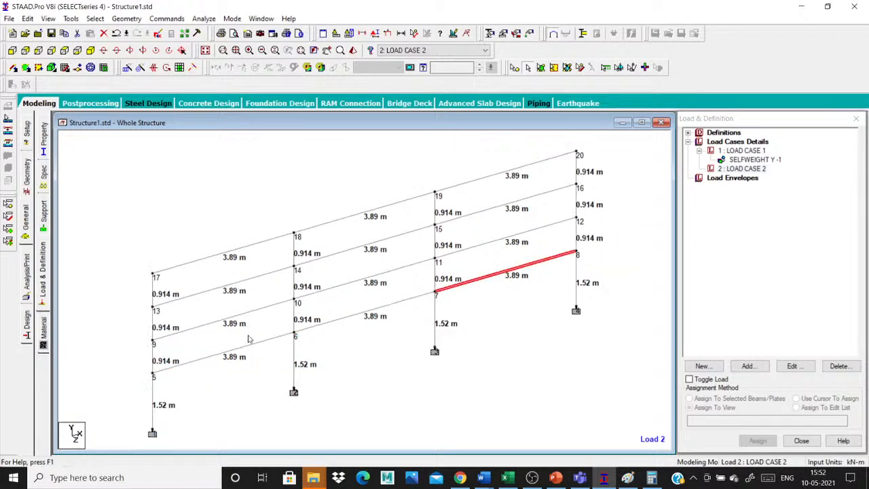
{"action": "left_click", "coordinate": [749, 330]}
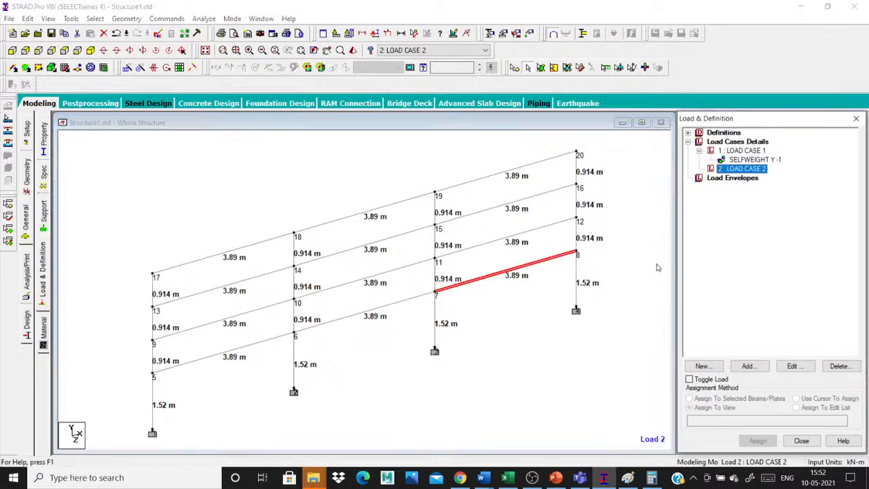
{"action": "left_click", "coordinate": [557, 317]}
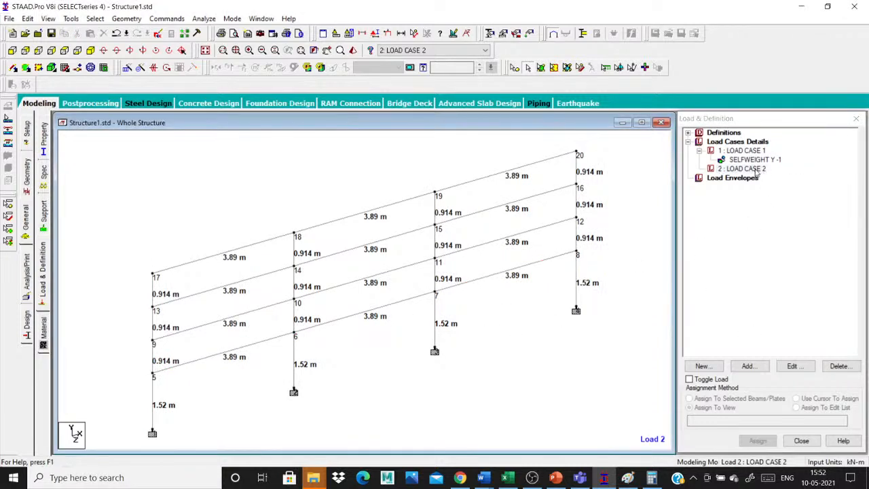
Step: Start a new load item for LOAD CASE 2 and review the member load types from Uniform Force to Fixed End
{"action": "left_click", "coordinate": [758, 367]}
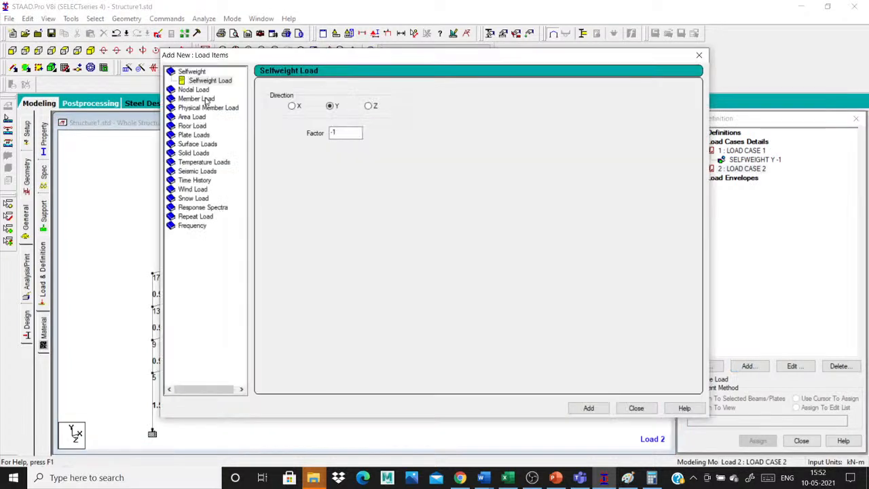
{"action": "left_click", "coordinate": [208, 101]}
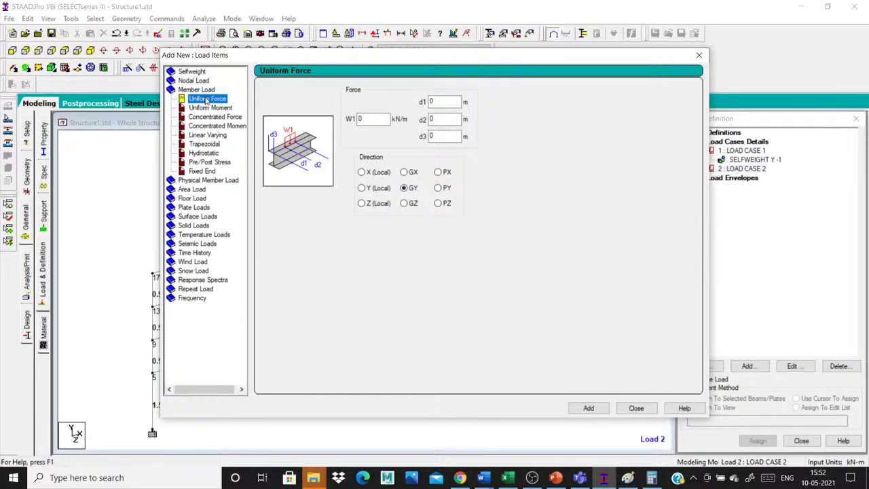
{"action": "left_click", "coordinate": [212, 108]}
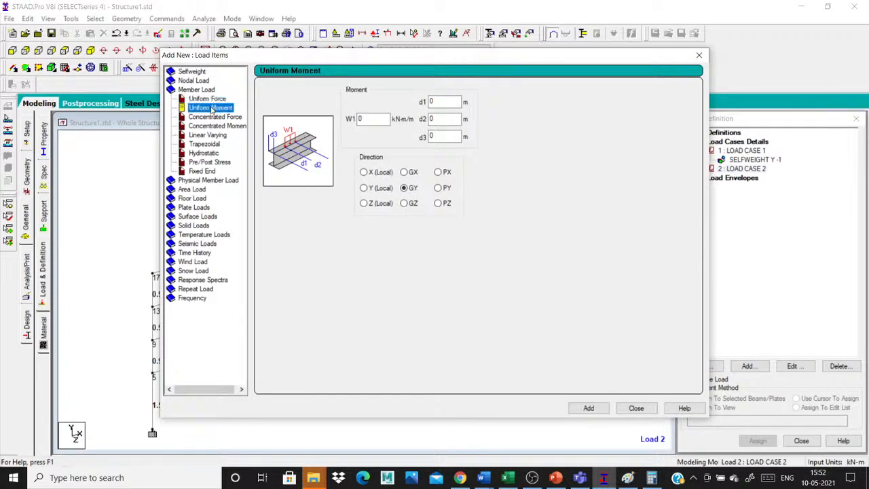
{"action": "left_click", "coordinate": [211, 118]}
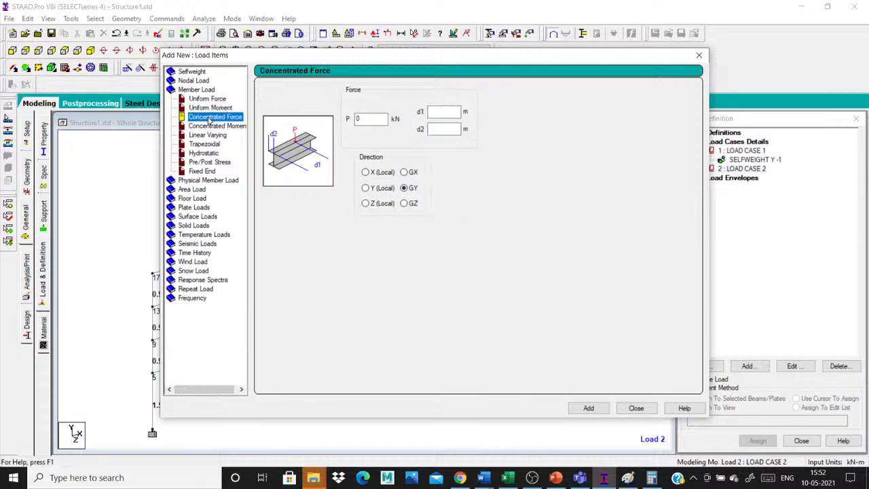
{"action": "left_click", "coordinate": [210, 126]}
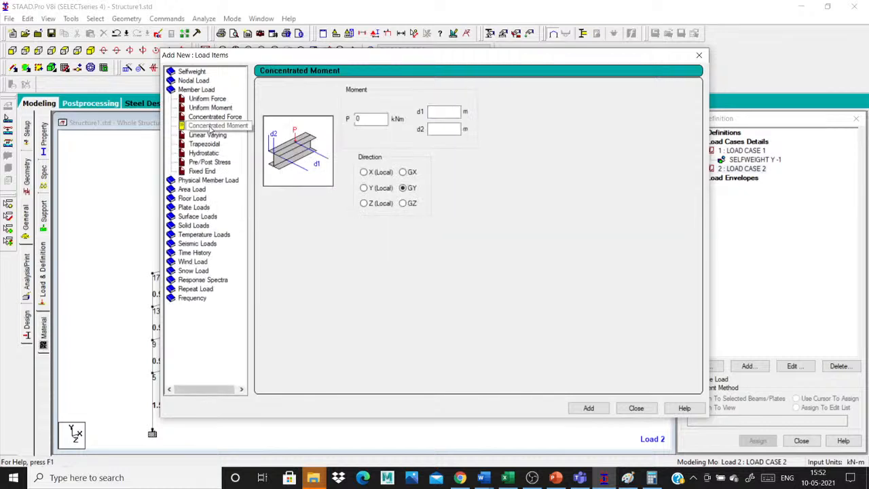
{"action": "left_click", "coordinate": [208, 135]}
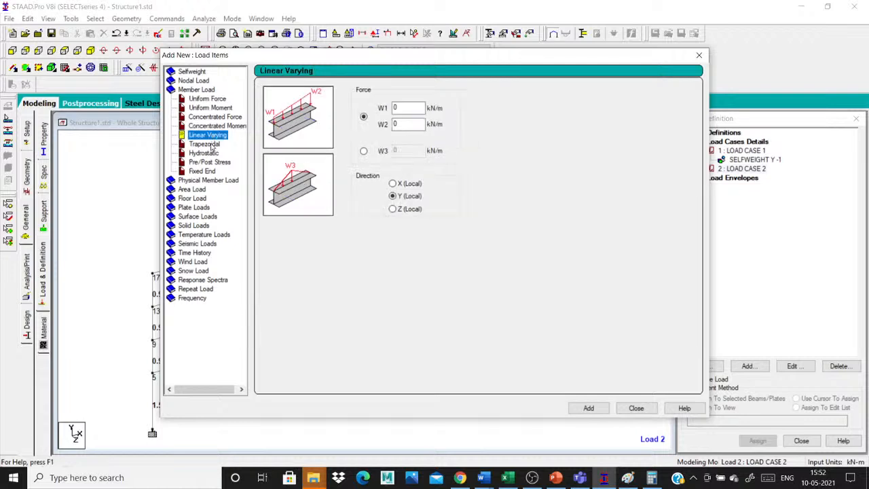
{"action": "left_click", "coordinate": [212, 144]}
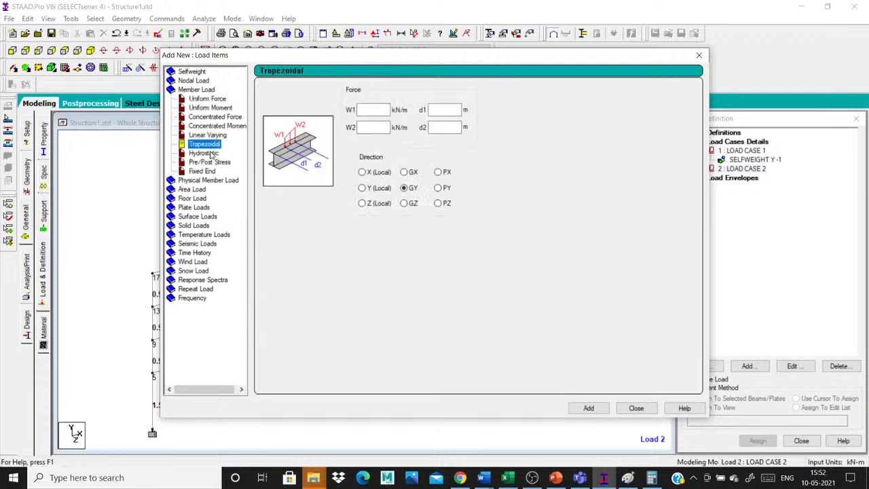
{"action": "left_click", "coordinate": [204, 153]}
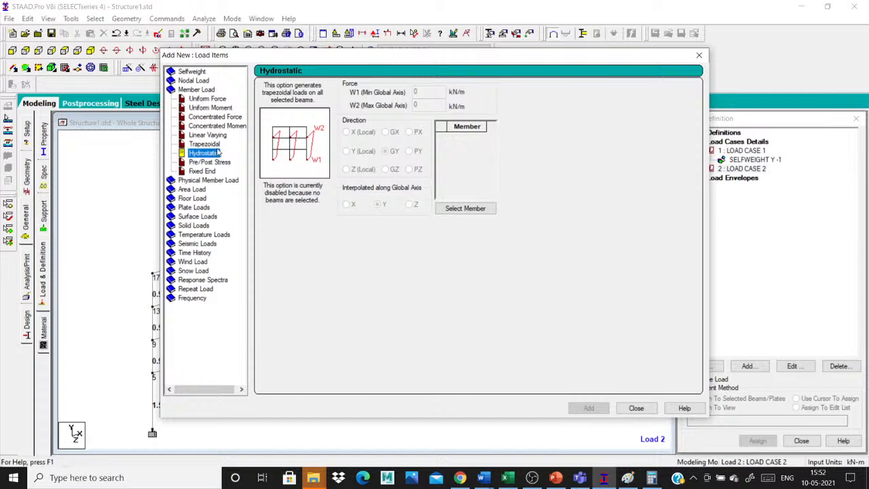
{"action": "left_click", "coordinate": [211, 162]}
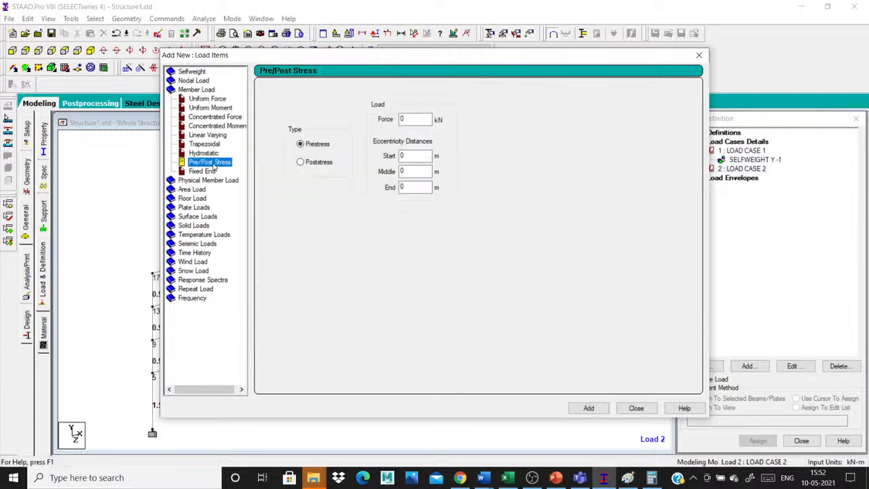
{"action": "left_click", "coordinate": [207, 171]}
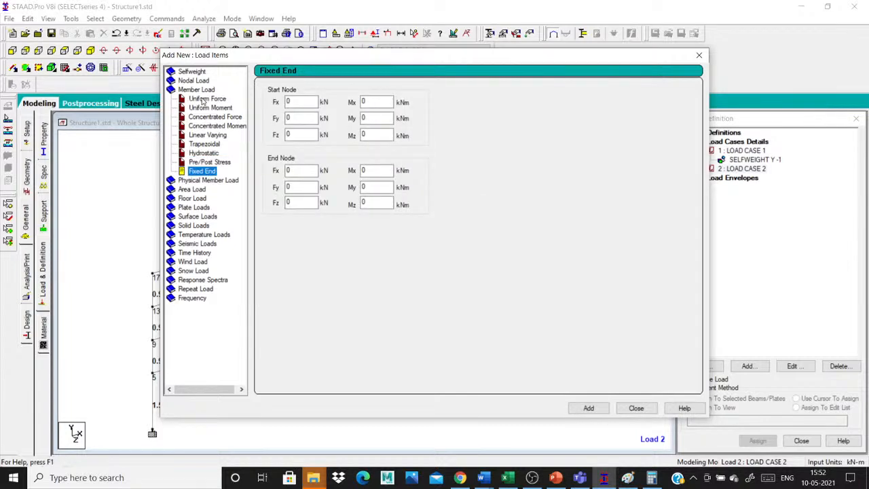
{"action": "left_click", "coordinate": [212, 117]}
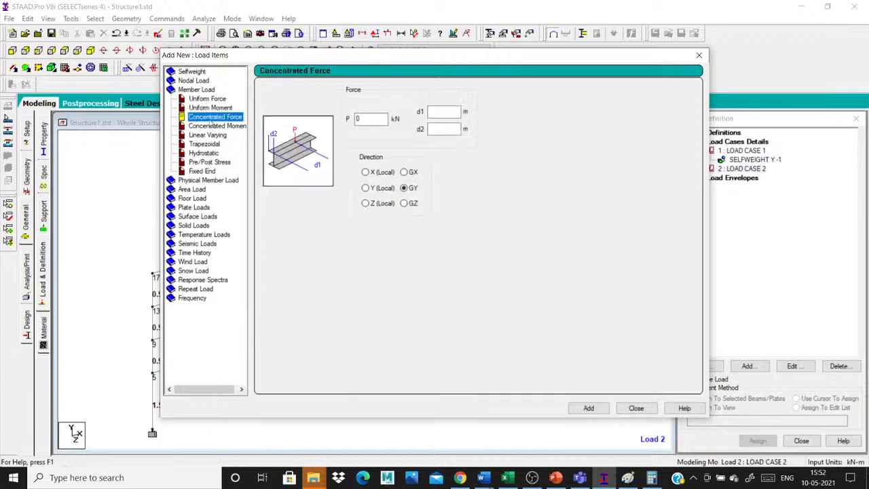
Step: Add a uniform force member load of -10 kN/m in the GY direction to LOAD CASE 2
{"action": "left_click", "coordinate": [207, 99]}
{"action": "left_click_drag", "start_coordinate": [347, 61], "coordinate": [318, 63]}
{"action": "left_click", "coordinate": [353, 125]}
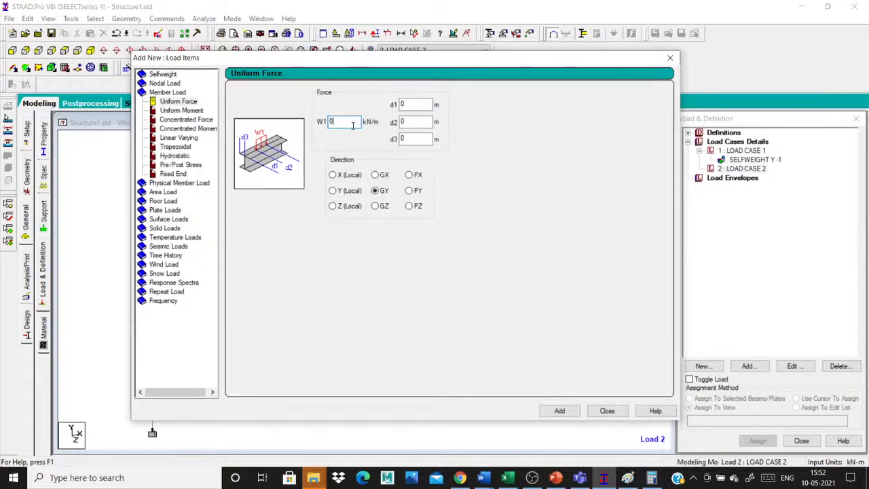
{"action": "key", "text": "BackSpace"}
{"action": "type", "text": "-10"}
{"action": "left_click", "coordinate": [558, 411]}
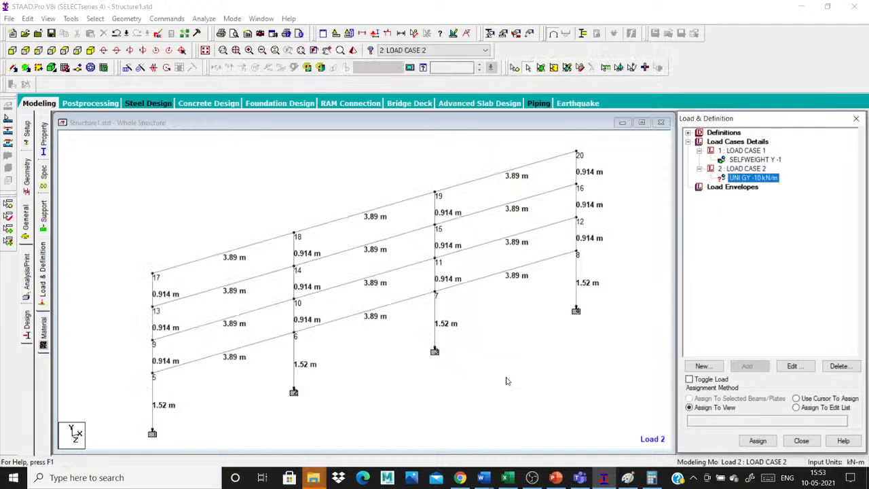
Step: Assign the -10 kN/m uniform load to the selected beam between nodes 5 and 6
{"action": "left_click", "coordinate": [258, 345]}
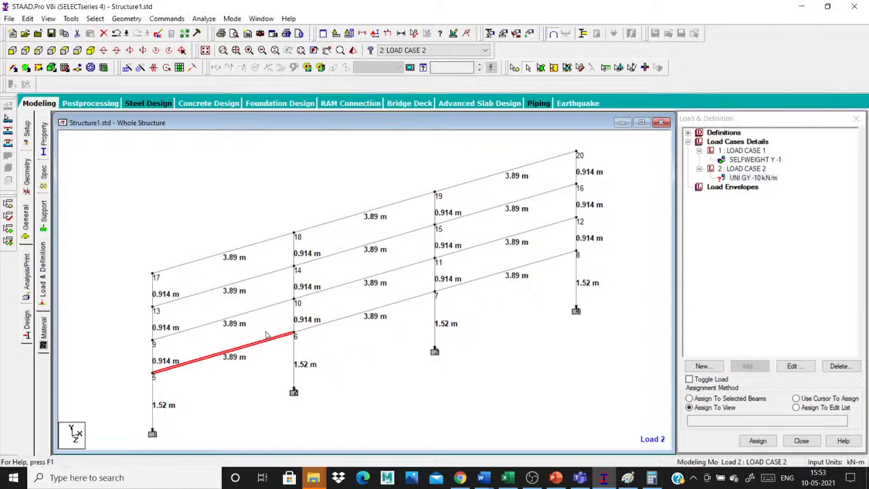
{"action": "left_click", "coordinate": [690, 398]}
{"action": "left_click", "coordinate": [757, 441]}
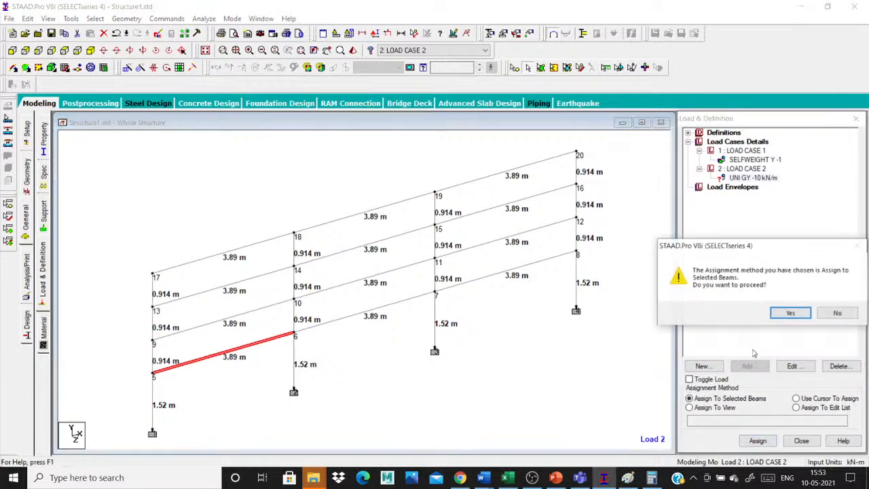
{"action": "left_click", "coordinate": [790, 312]}
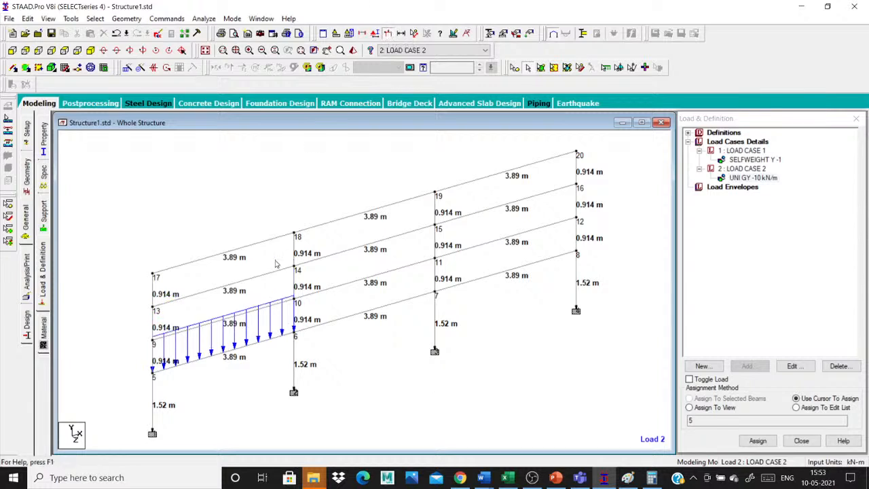
{"action": "scroll", "coordinate": [258, 318], "scroll_direction": "up", "scroll_amount": 1}
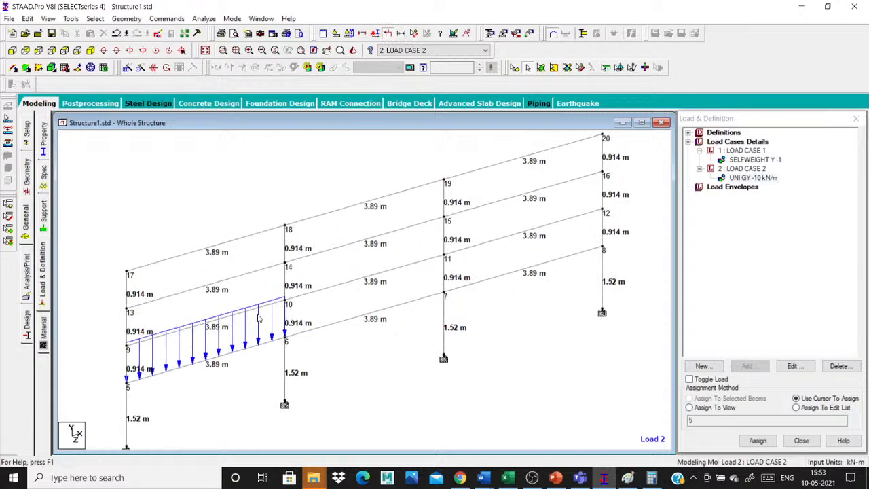
{"action": "left_click", "coordinate": [753, 178]}
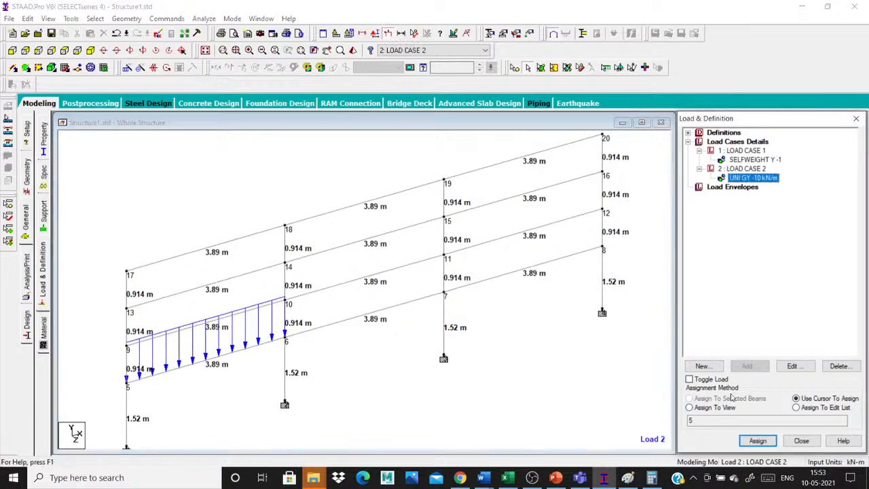
Step: Change the uniform load on the beam between nodes 5 and 6 to -8 kN/m
{"action": "left_click", "coordinate": [794, 366]}
{"action": "left_click", "coordinate": [388, 187]}
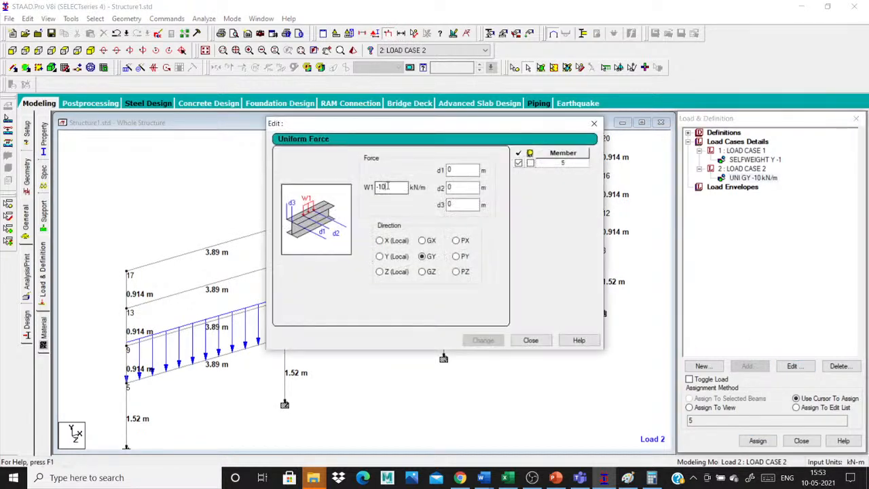
{"action": "key", "text": "BackSpace"}
{"action": "key", "text": "BackSpace"}
{"action": "type", "text": "8"}
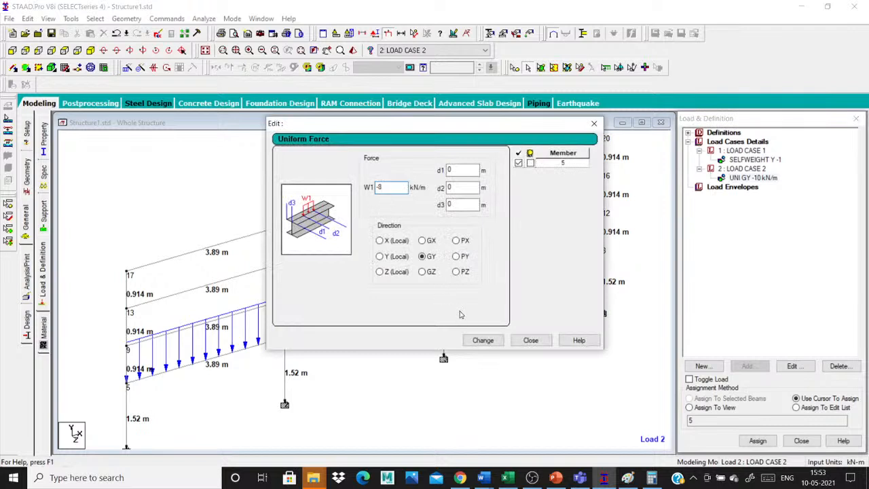
{"action": "left_click", "coordinate": [483, 340]}
{"action": "left_click", "coordinate": [531, 340]}
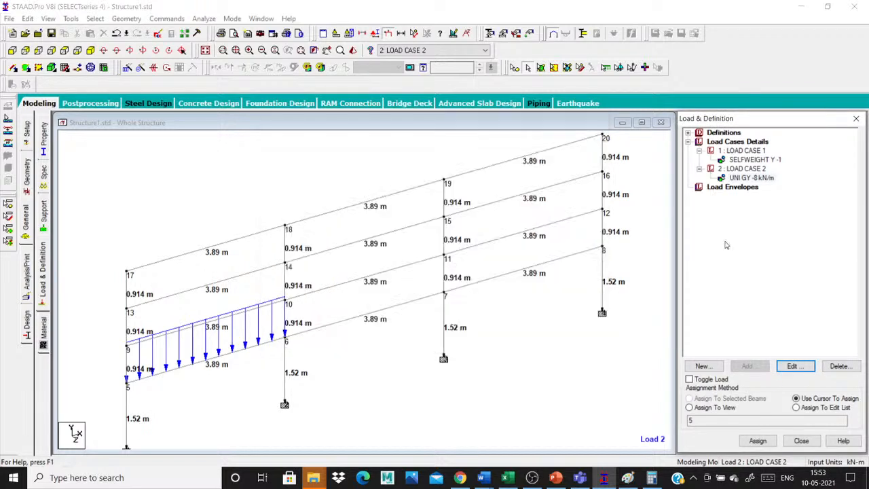
Step: Select the lowest-level beam between nodes 6 and 7 as the target for a partial load
{"action": "left_click", "coordinate": [253, 318]}
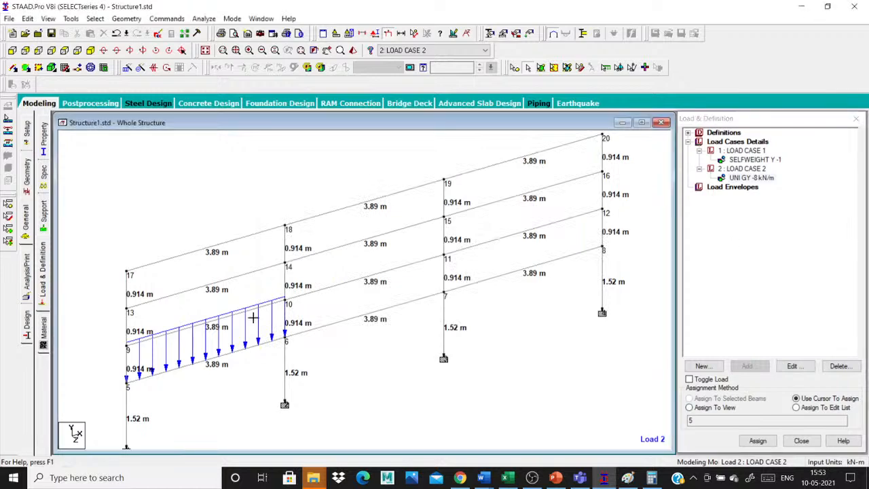
{"action": "left_click", "coordinate": [739, 186]}
{"action": "left_click", "coordinate": [752, 179]}
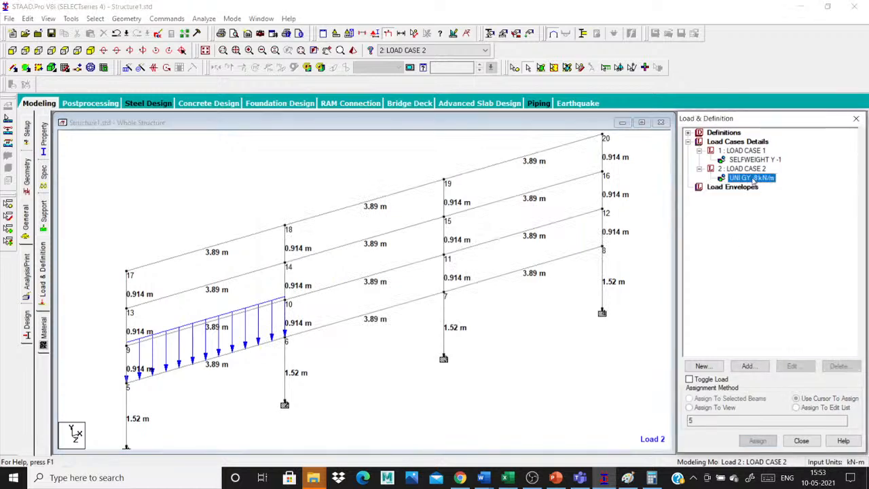
{"action": "scroll", "coordinate": [261, 307], "scroll_direction": "up", "scroll_amount": 1}
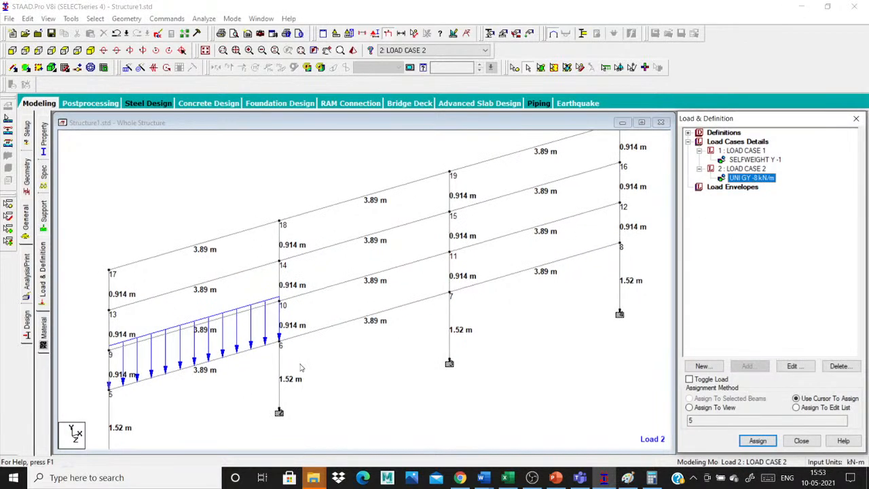
{"action": "scroll", "coordinate": [302, 367], "scroll_direction": "up", "scroll_amount": 1}
{"action": "left_click", "coordinate": [315, 335]}
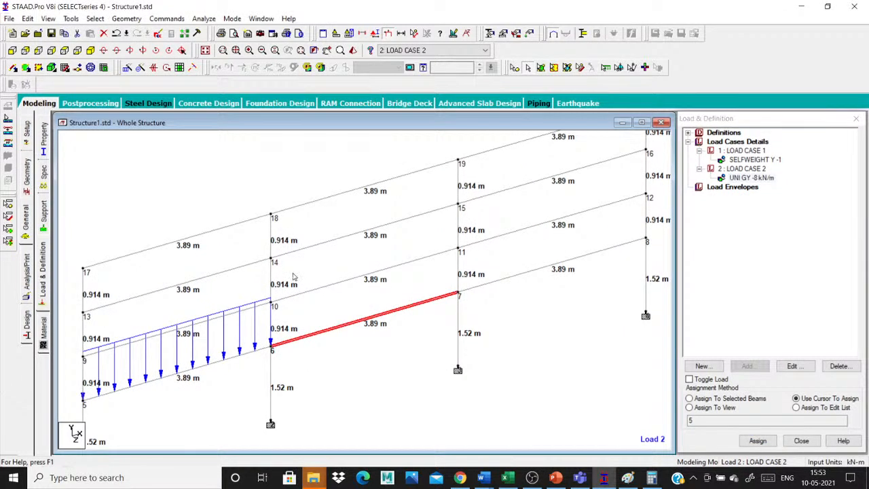
{"action": "left_click", "coordinate": [333, 354]}
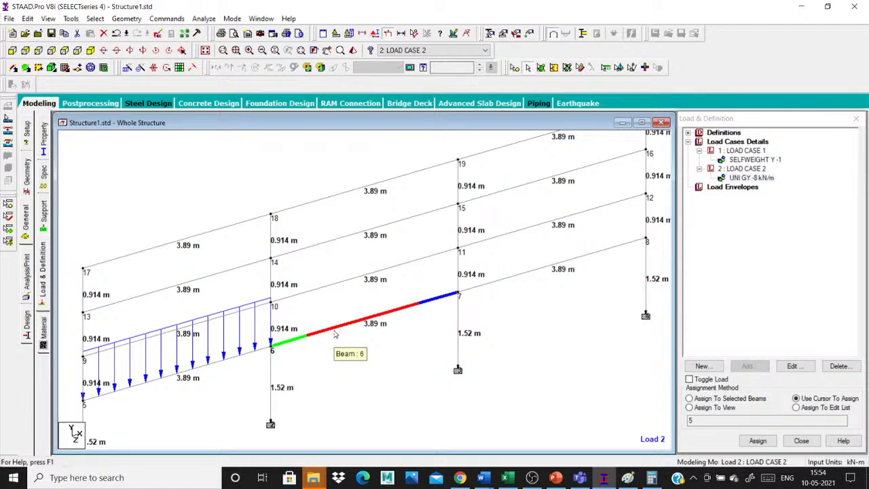
{"action": "left_click", "coordinate": [316, 335]}
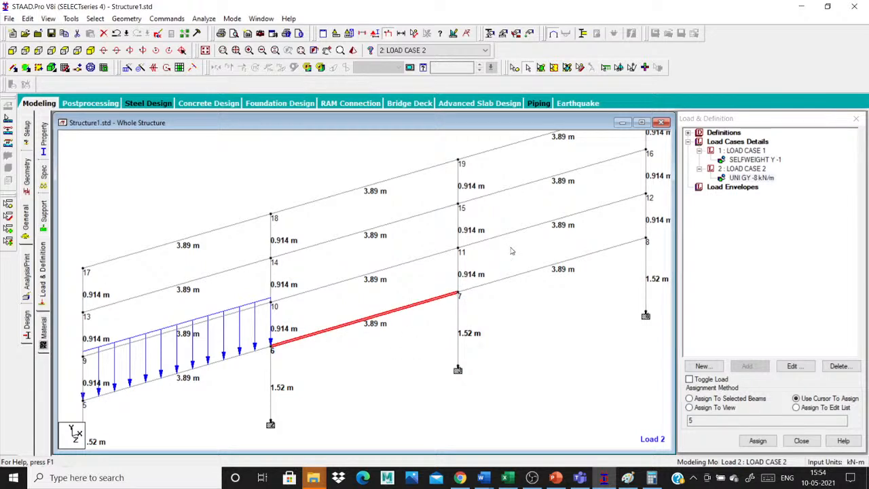
Step: Set up a new uniform force member load for LOAD CASE 2: 10 kN/m in GY, with d1 0.89 m and d2 3.89 m
{"action": "left_click", "coordinate": [742, 168]}
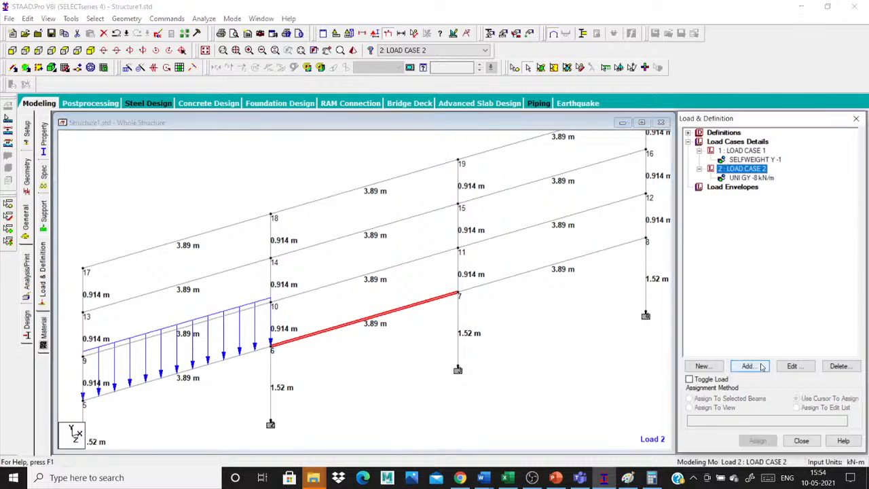
{"action": "left_click", "coordinate": [760, 366]}
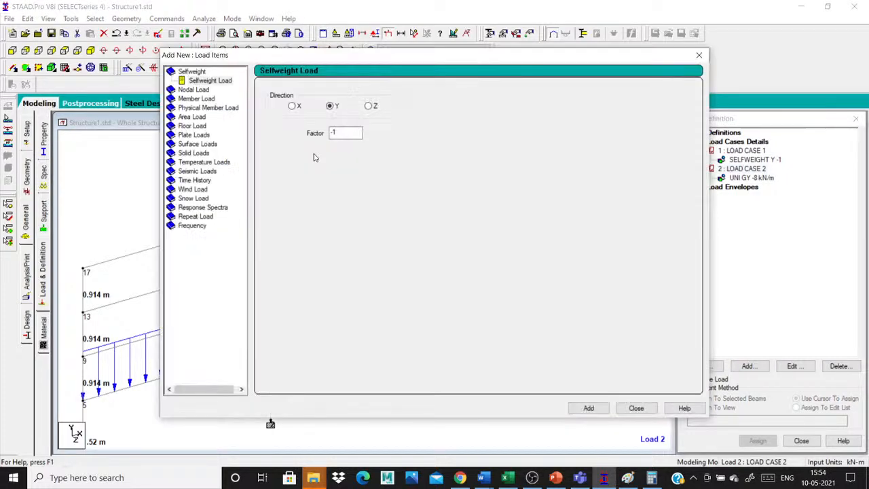
{"action": "left_click", "coordinate": [196, 98]}
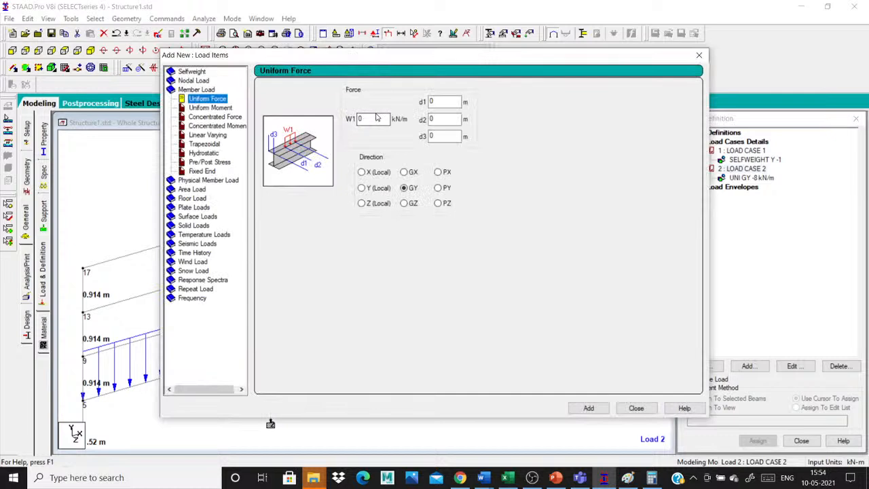
{"action": "left_click", "coordinate": [374, 119]}
{"action": "key", "text": "BackSpace"}
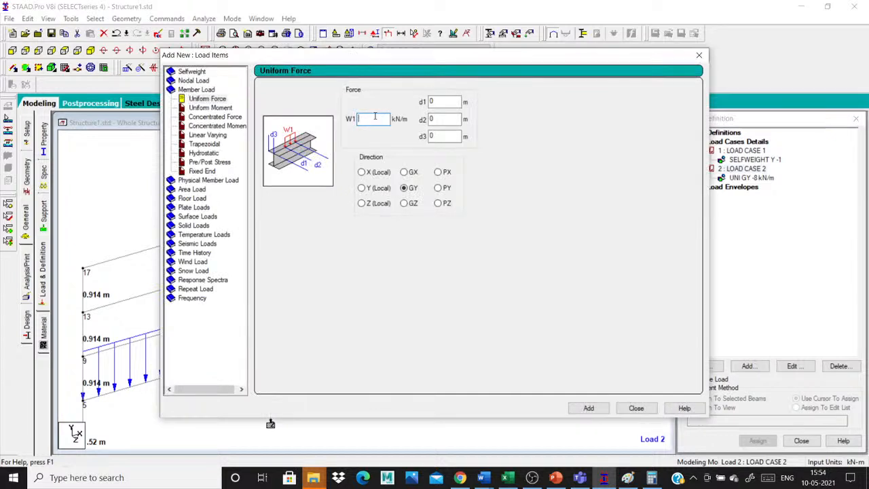
{"action": "type", "text": "10"}
{"action": "left_click", "coordinate": [439, 100]}
{"action": "key", "text": "BackSpace"}
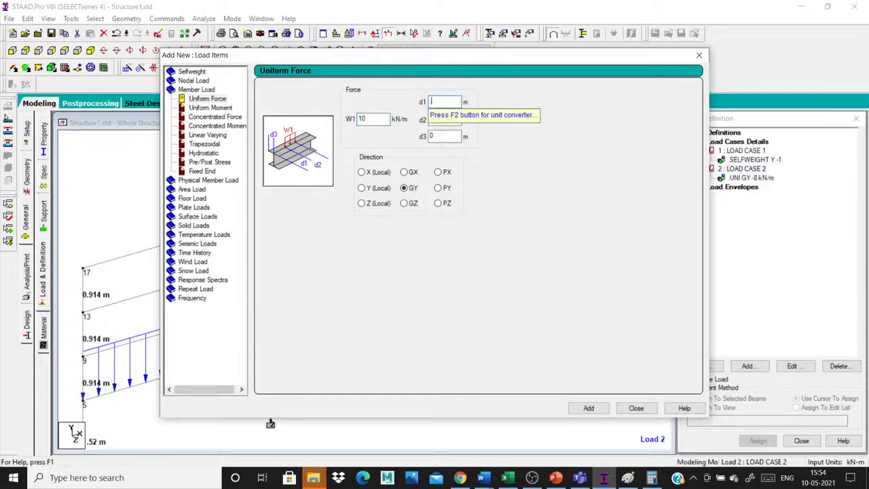
{"action": "type", "text": ".89"}
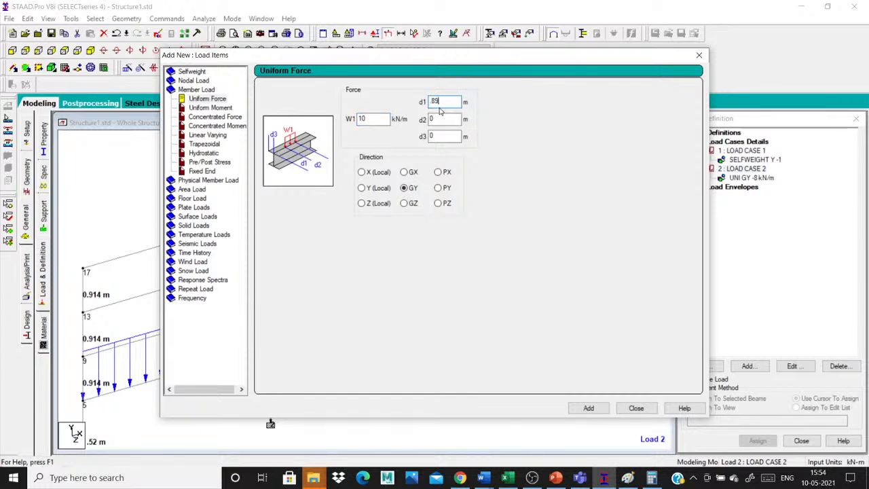
{"action": "left_click", "coordinate": [441, 118]}
{"action": "key", "text": "BackSpace"}
{"action": "type", "text": "3.89"}
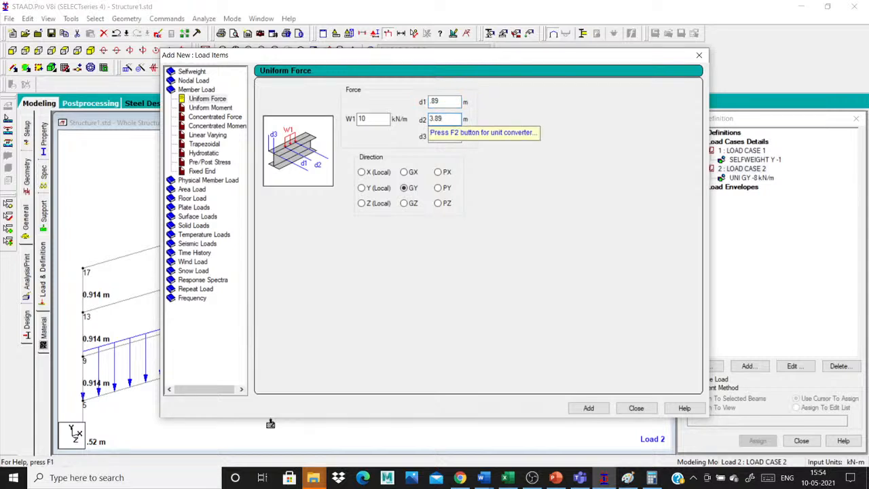
Step: Check the load distances against the frame and add the partial uniform force to LOAD CASE 2
{"action": "left_click_drag", "start_coordinate": [418, 60], "coordinate": [420, 418]}
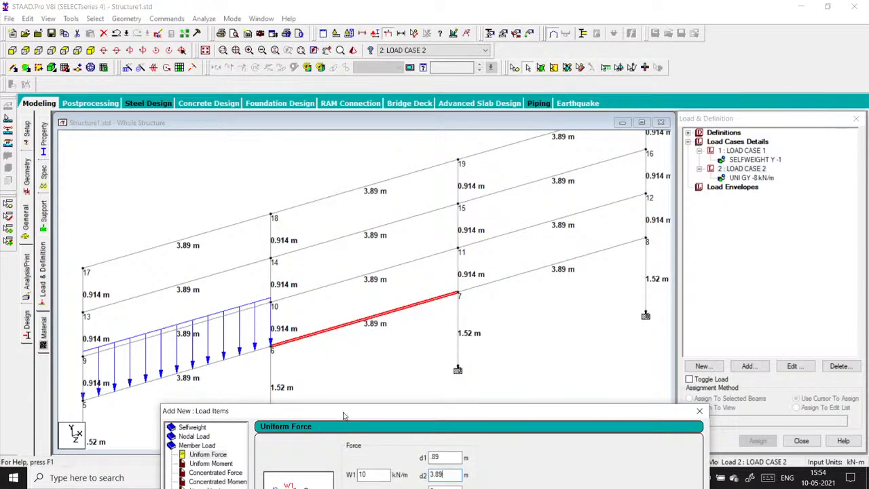
{"action": "left_click_drag", "start_coordinate": [339, 409], "coordinate": [187, 169]}
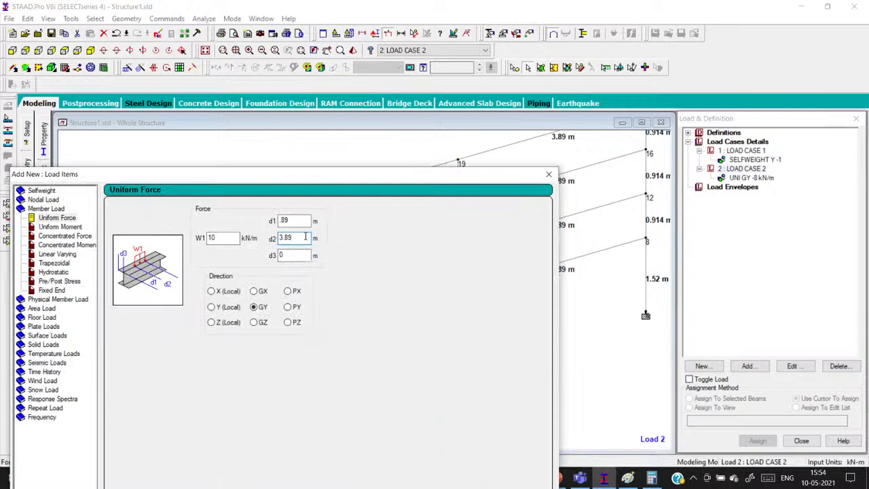
{"action": "left_click", "coordinate": [305, 237]}
{"action": "left_click_drag", "start_coordinate": [314, 175], "coordinate": [278, 98]}
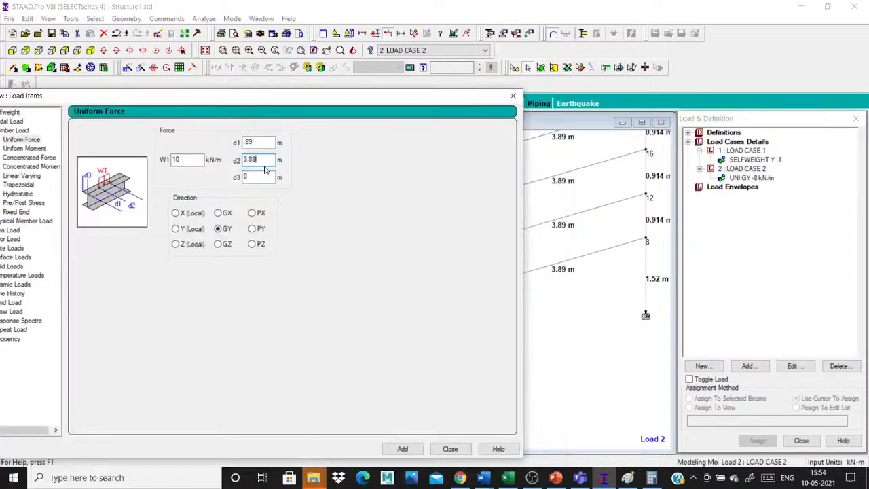
{"action": "left_click", "coordinate": [403, 449]}
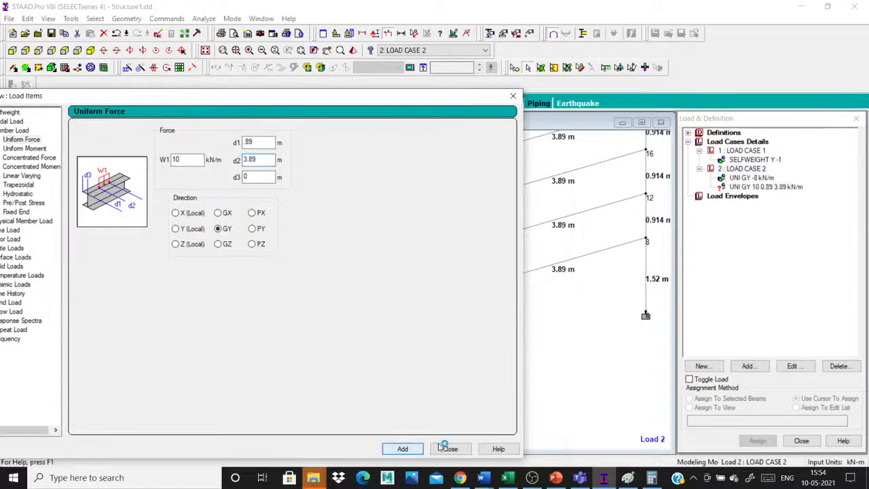
{"action": "left_click", "coordinate": [450, 450]}
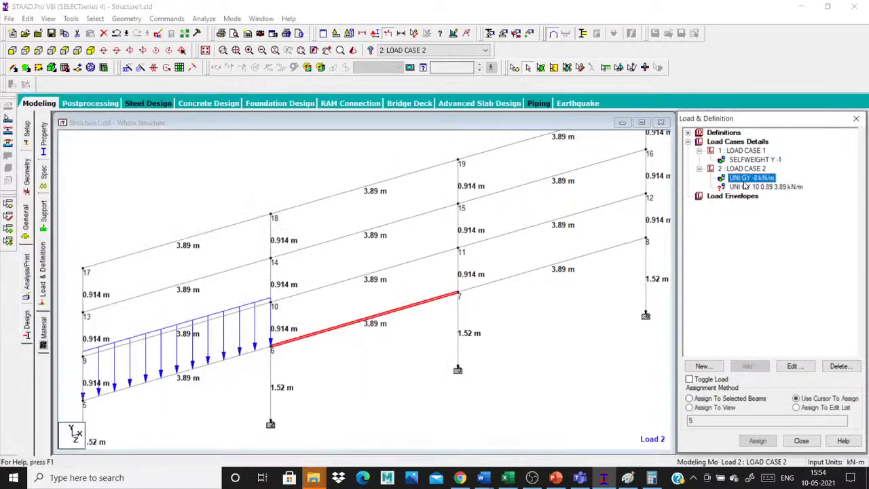
Step: Assign the partial uniform load to the selected beam between nodes 6 and 7
{"action": "left_click", "coordinate": [745, 186]}
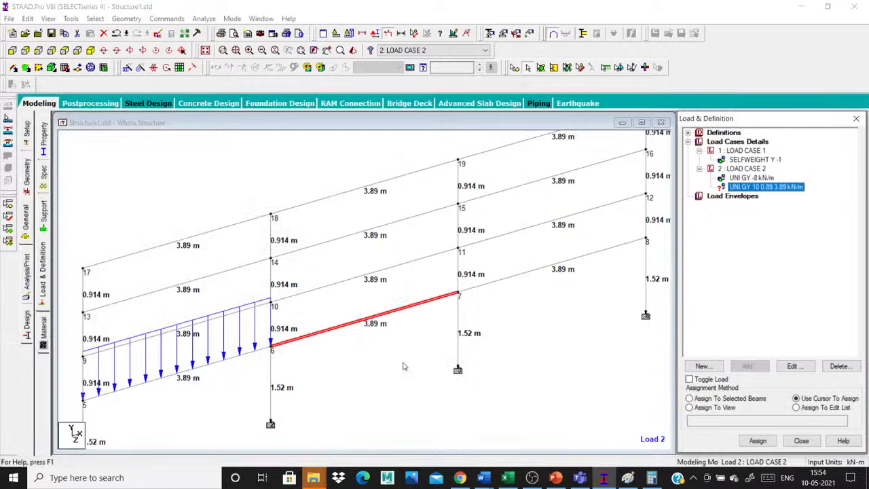
{"action": "left_click", "coordinate": [689, 398]}
{"action": "left_click", "coordinate": [758, 441]}
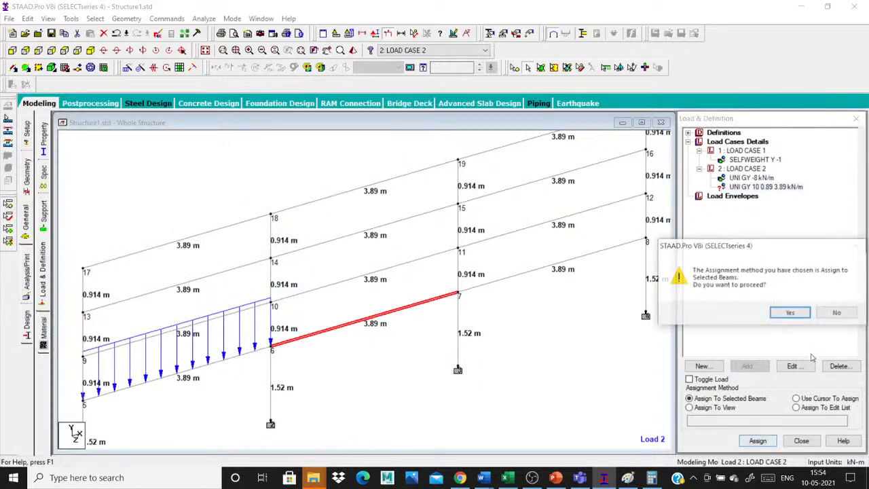
{"action": "left_click", "coordinate": [796, 316]}
{"action": "left_click", "coordinate": [792, 315]}
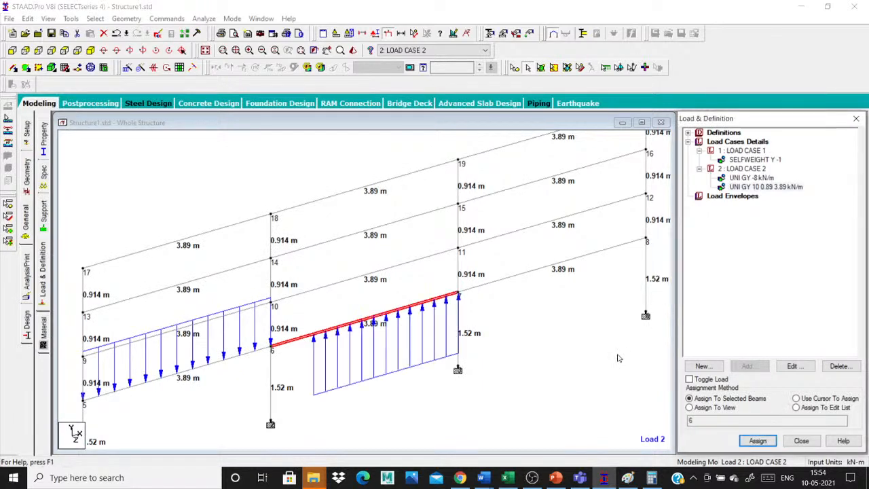
Step: Change the force of the partial uniform load on the beam between nodes 6 and 7 to -10 kN/m
{"action": "left_click", "coordinate": [746, 188]}
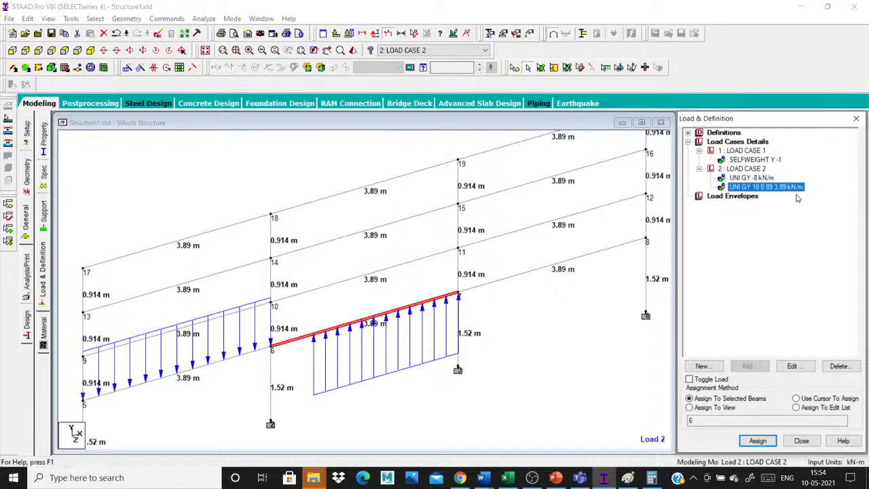
{"action": "left_click", "coordinate": [793, 366]}
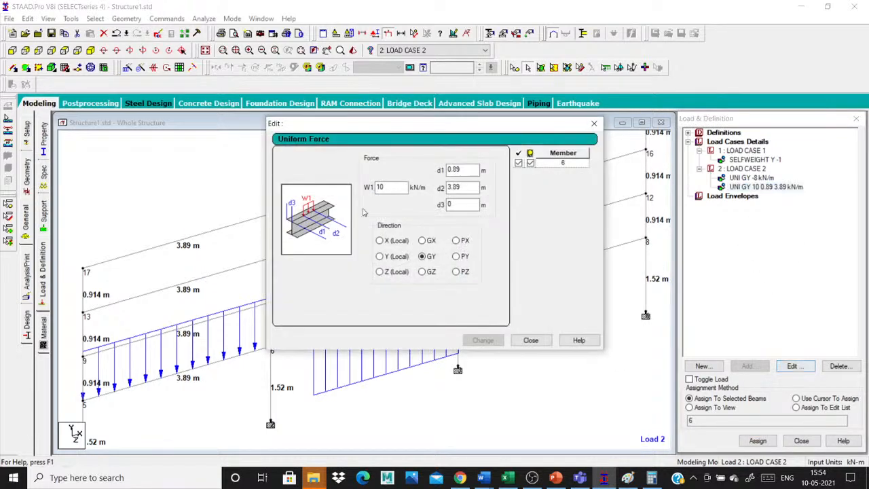
{"action": "left_click", "coordinate": [380, 187]}
{"action": "type", "text": "-"}
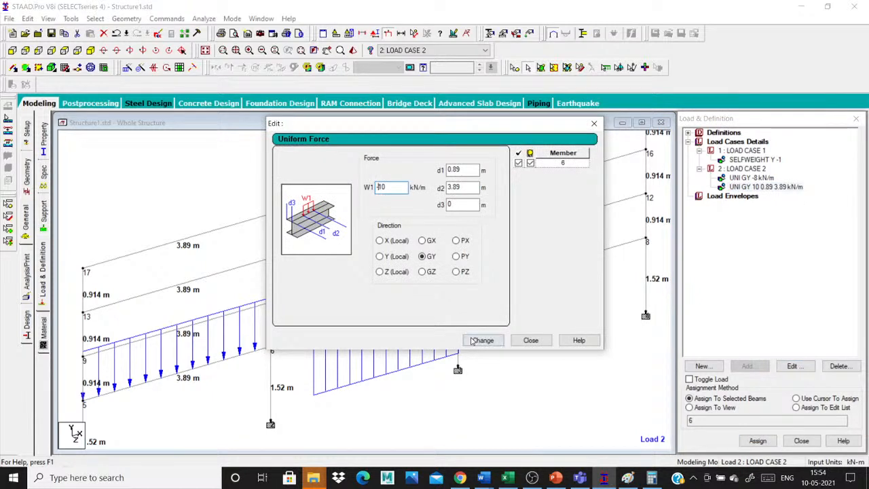
{"action": "left_click", "coordinate": [482, 340]}
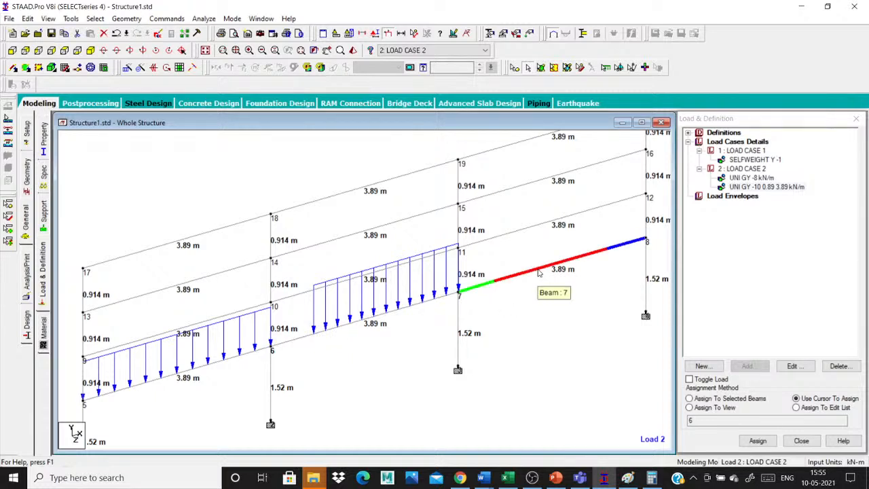
Step: Add a uniform force member load of -8 kN/m in GY to LOAD CASE 2, with d1 0.89 m and d2 1.5 m
{"action": "left_click", "coordinate": [539, 273]}
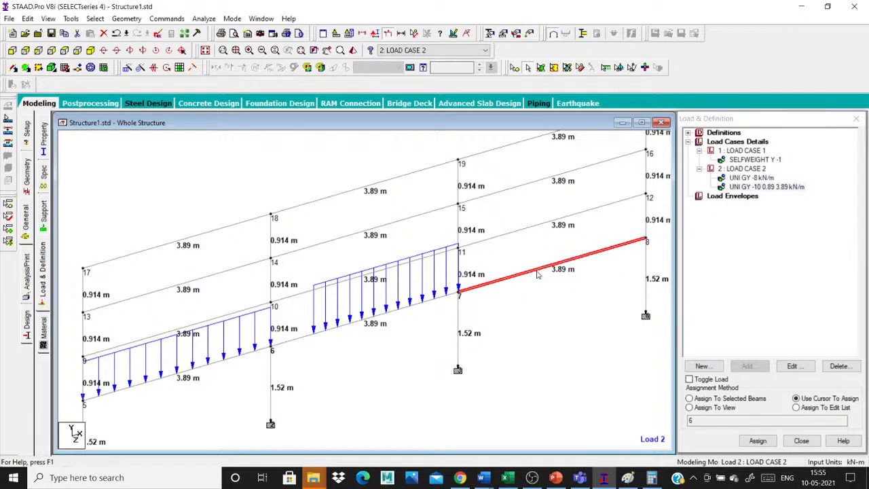
{"action": "left_click", "coordinate": [501, 295]}
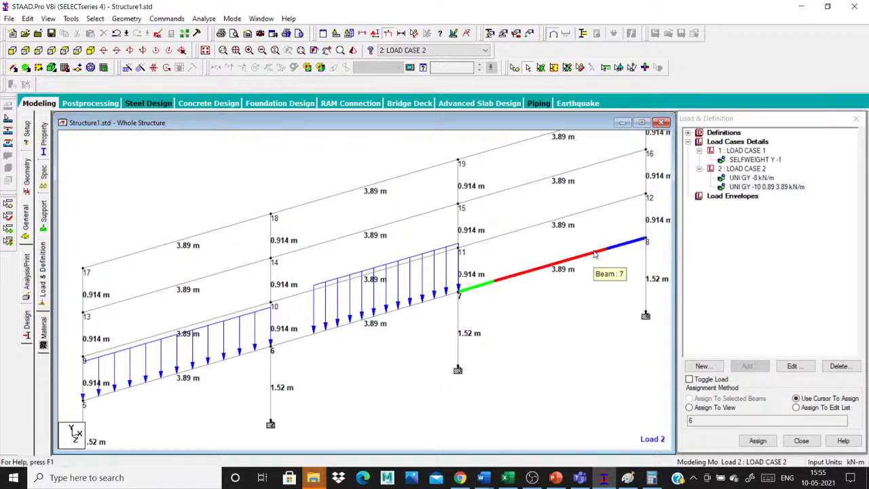
{"action": "left_click", "coordinate": [743, 168]}
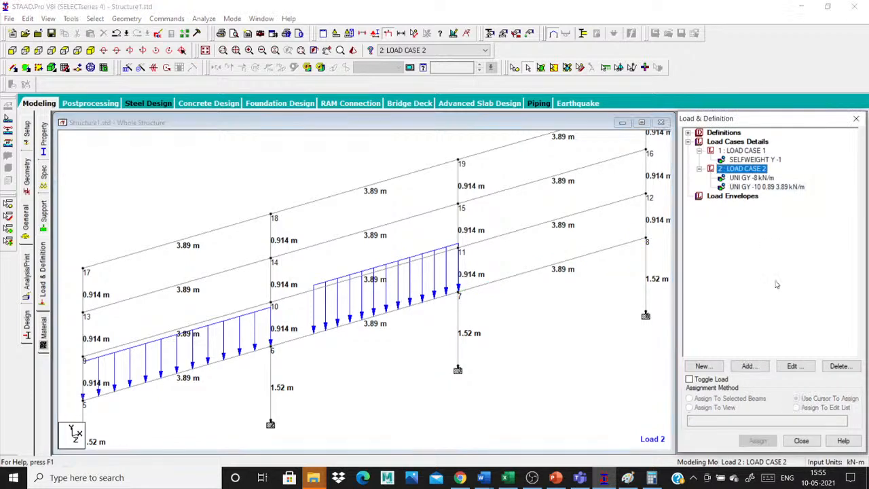
{"action": "left_click", "coordinate": [748, 366]}
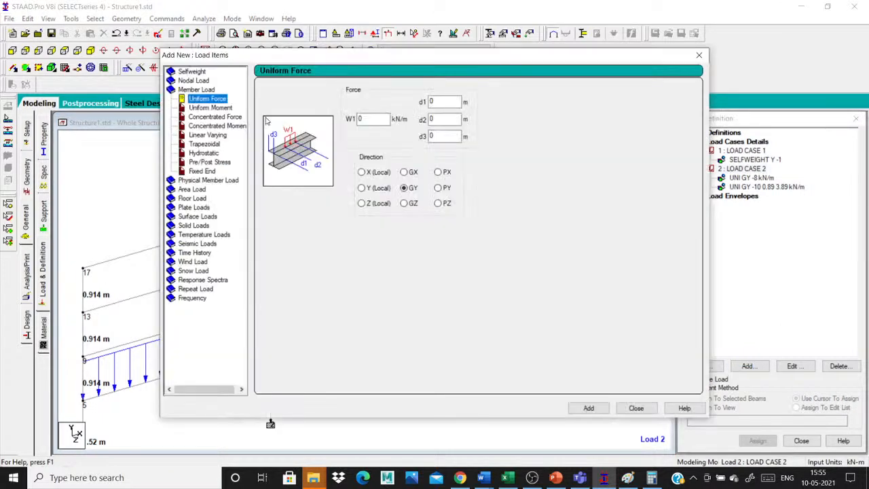
{"action": "key", "text": "Tab"}
{"action": "type", "text": "-8"}
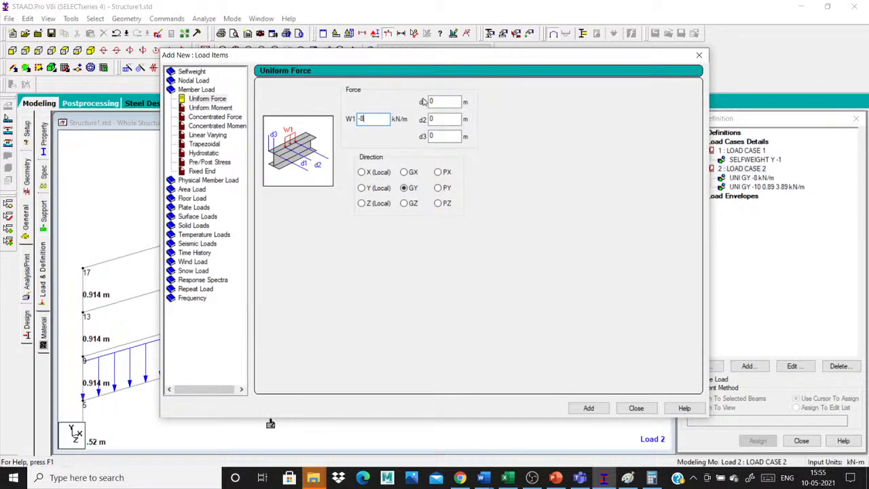
{"action": "key", "text": "Tab"}
{"action": "type", "text": ".89"}
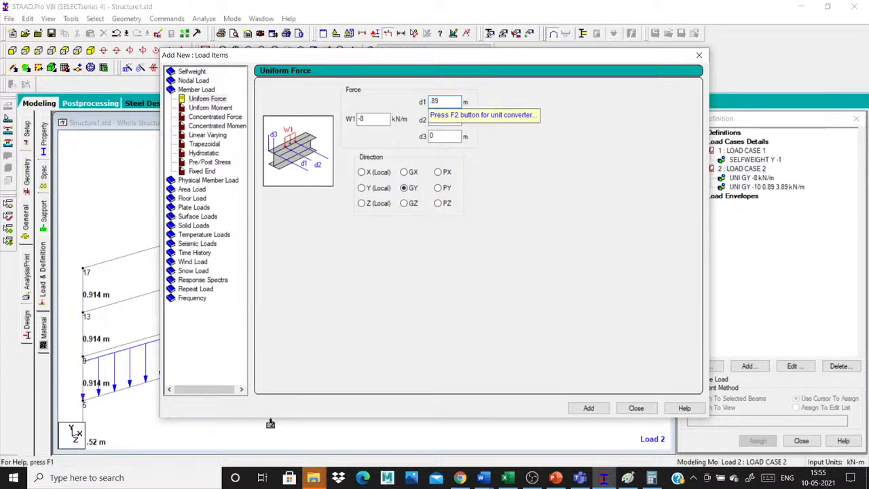
{"action": "left_click", "coordinate": [451, 119]}
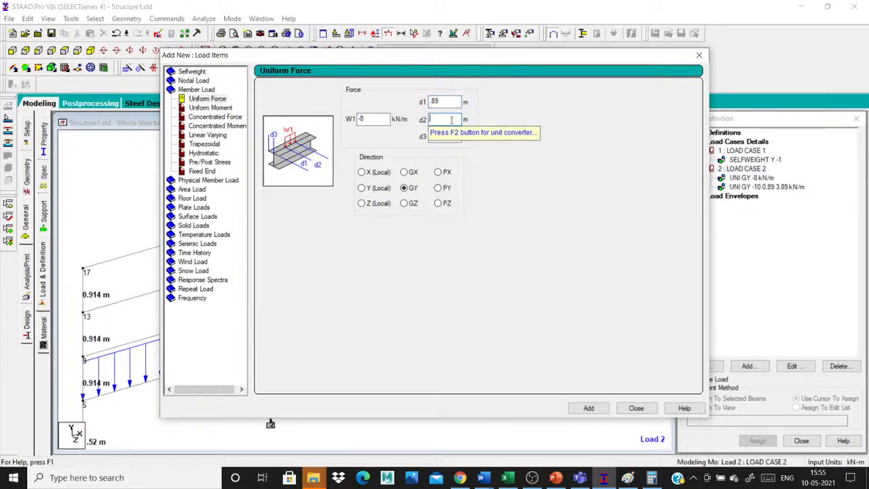
{"action": "type", "text": "1.5"}
{"action": "left_click", "coordinate": [590, 407]}
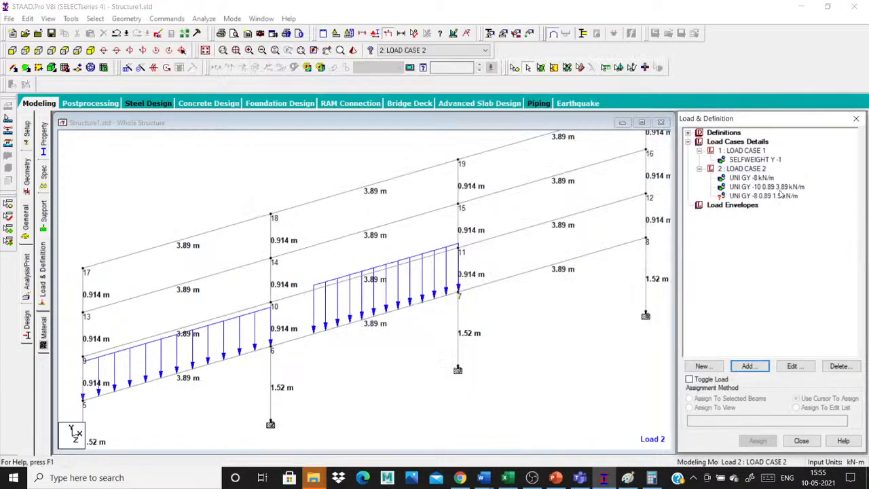
Step: Assign the -8 kN/m partial uniform load to the selected beam between nodes 7 and 8
{"action": "left_click", "coordinate": [781, 195]}
{"action": "left_click", "coordinate": [585, 259]}
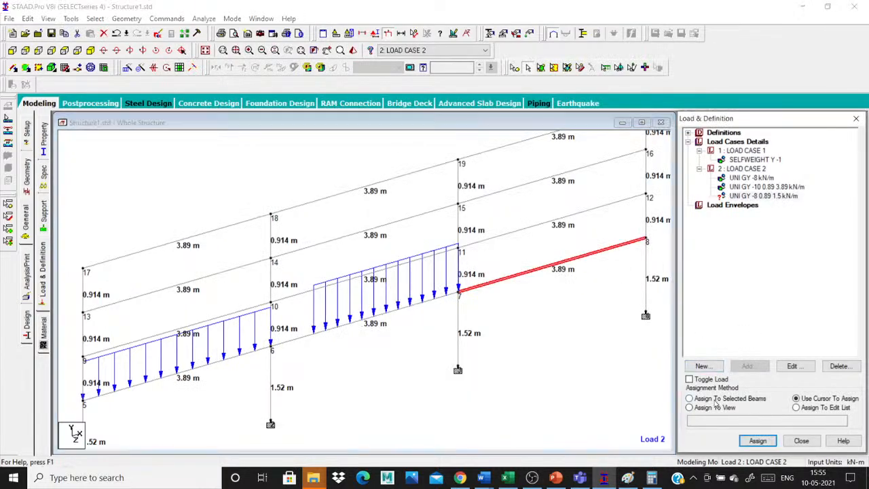
{"action": "left_click", "coordinate": [717, 401]}
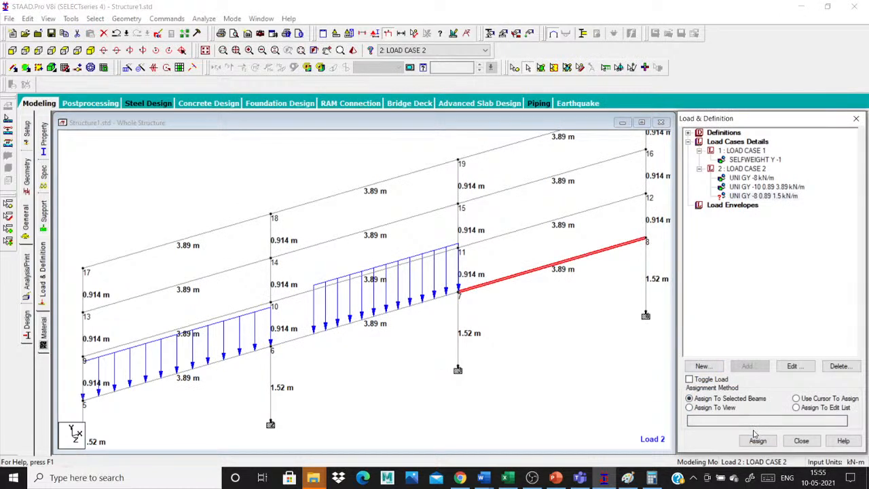
{"action": "left_click", "coordinate": [758, 440]}
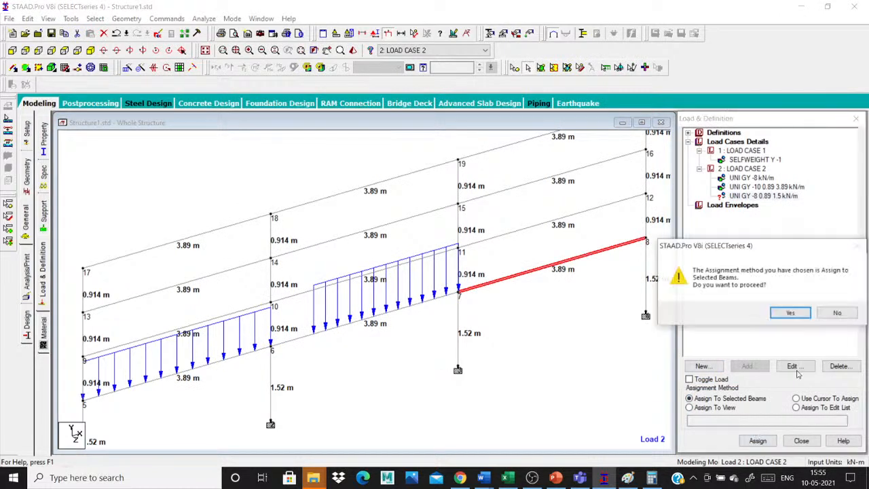
{"action": "key", "text": "Return"}
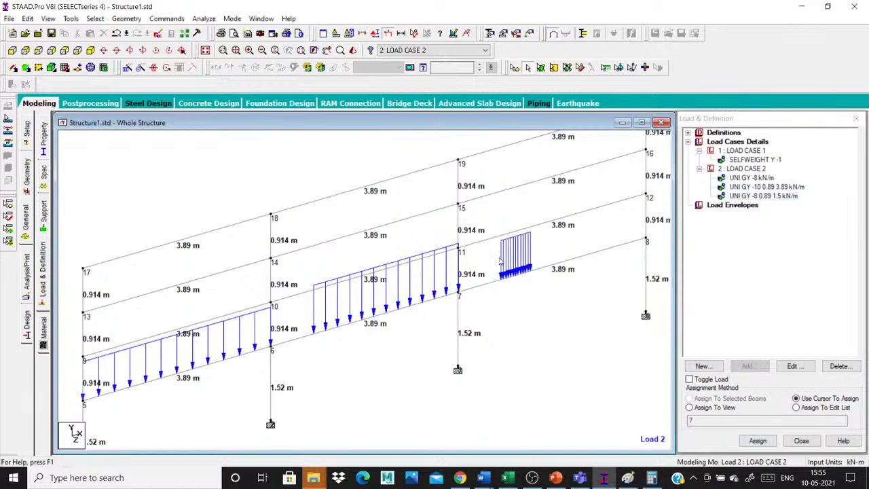
{"action": "scroll", "coordinate": [500, 262], "scroll_direction": "up", "scroll_amount": 1}
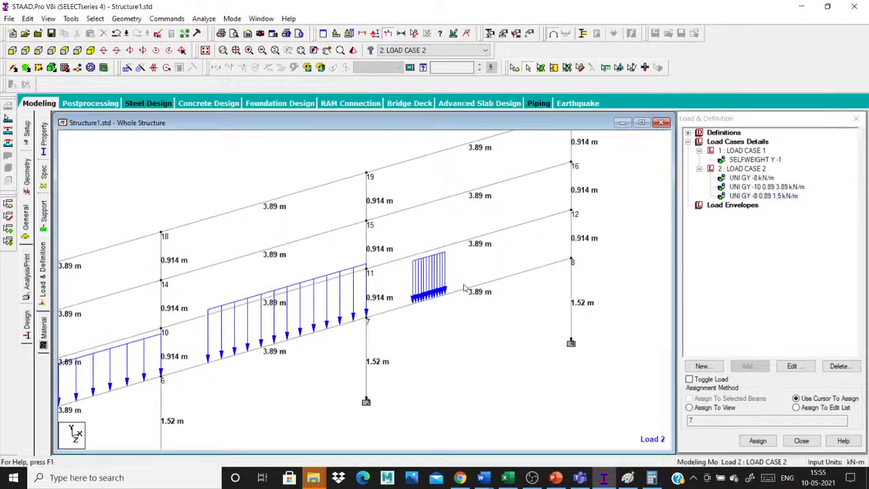
{"action": "scroll", "coordinate": [464, 289], "scroll_direction": "down", "scroll_amount": 2}
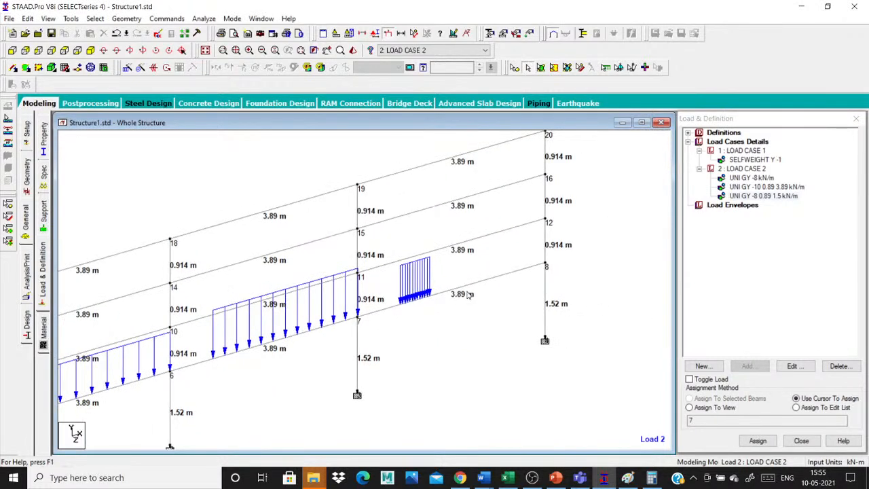
{"action": "scroll", "coordinate": [467, 294], "scroll_direction": "down", "scroll_amount": 1}
{"action": "scroll", "coordinate": [230, 328], "scroll_direction": "down", "scroll_amount": 1}
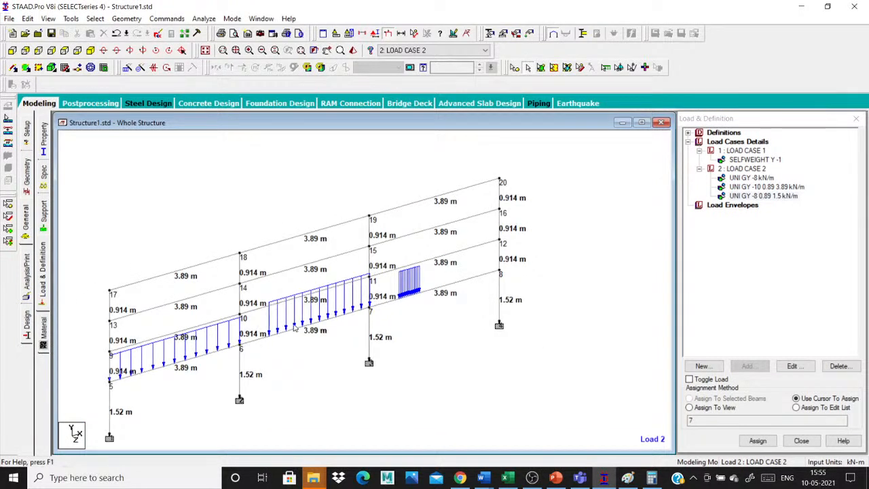
{"action": "left_click", "coordinate": [745, 170]}
{"action": "left_click", "coordinate": [747, 366]}
{"action": "left_click", "coordinate": [194, 99]}
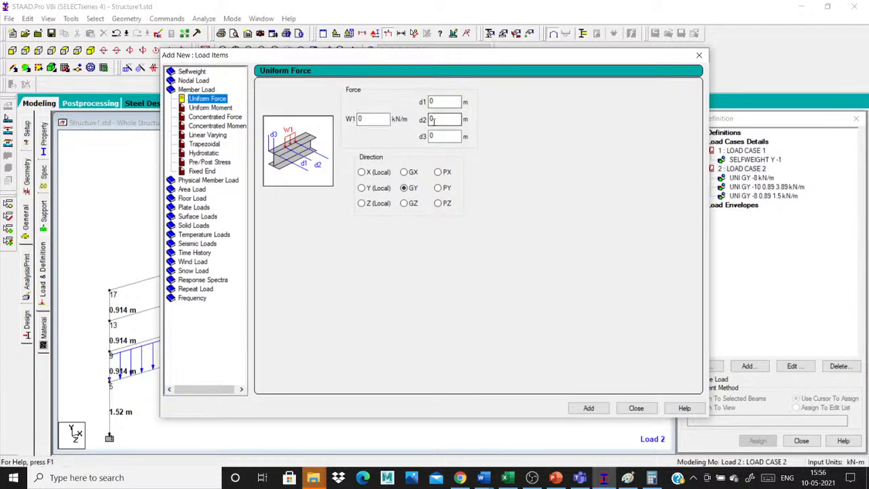
{"action": "left_click_drag", "start_coordinate": [409, 60], "coordinate": [585, 46]}
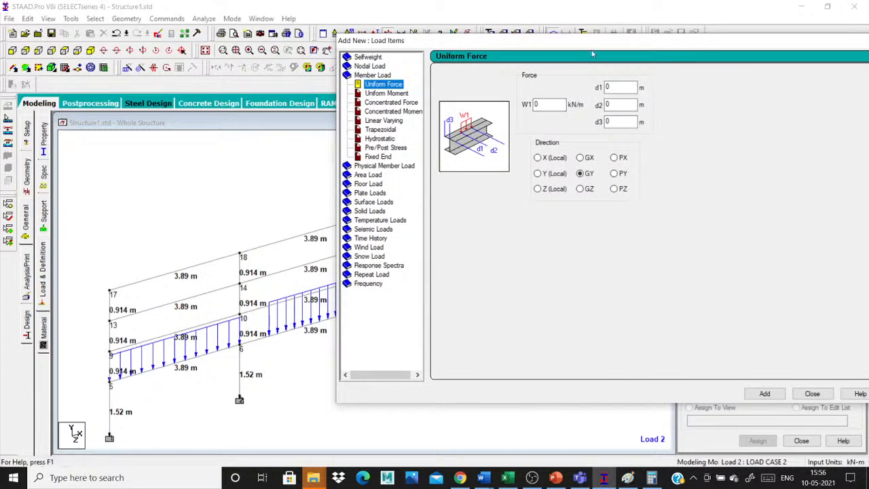
{"action": "left_click_drag", "start_coordinate": [679, 42], "coordinate": [272, 116]}
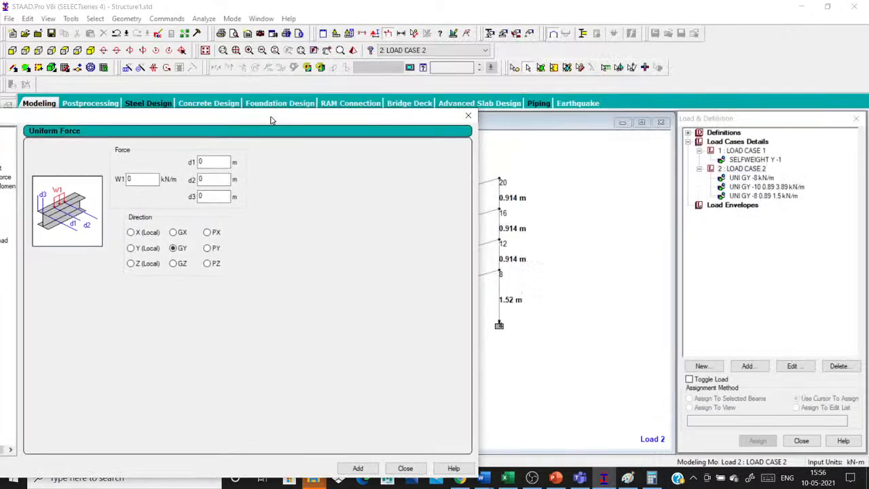
{"action": "left_click", "coordinate": [468, 116]}
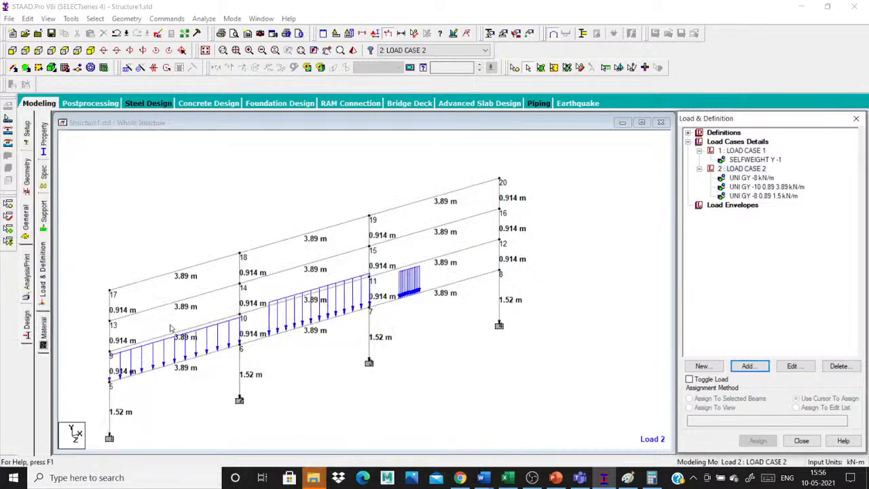
Step: Select the beam between nodes 13 and 14 and add a -10 kN/m GY uniform force to LOAD CASE 2, with d1 1 m and d2 3.89 m
{"action": "left_click", "coordinate": [165, 311]}
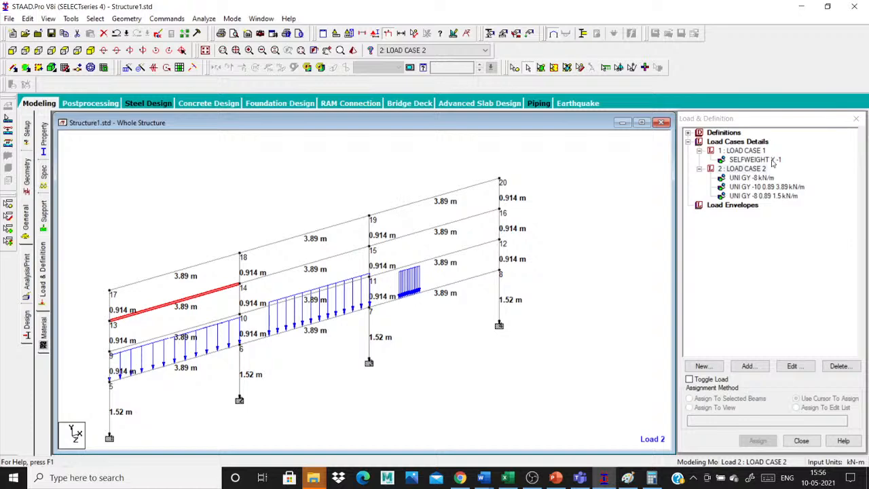
{"action": "left_click", "coordinate": [748, 366]}
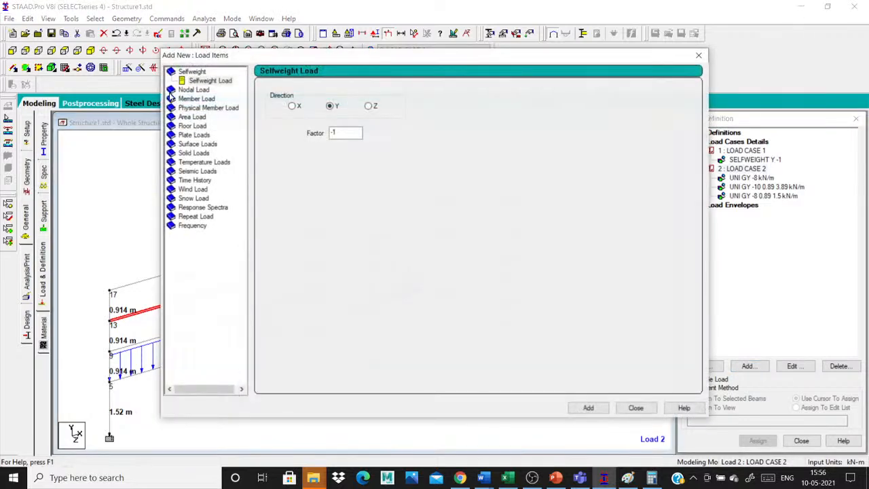
{"action": "left_click", "coordinate": [171, 99]}
{"action": "left_click", "coordinate": [389, 119]}
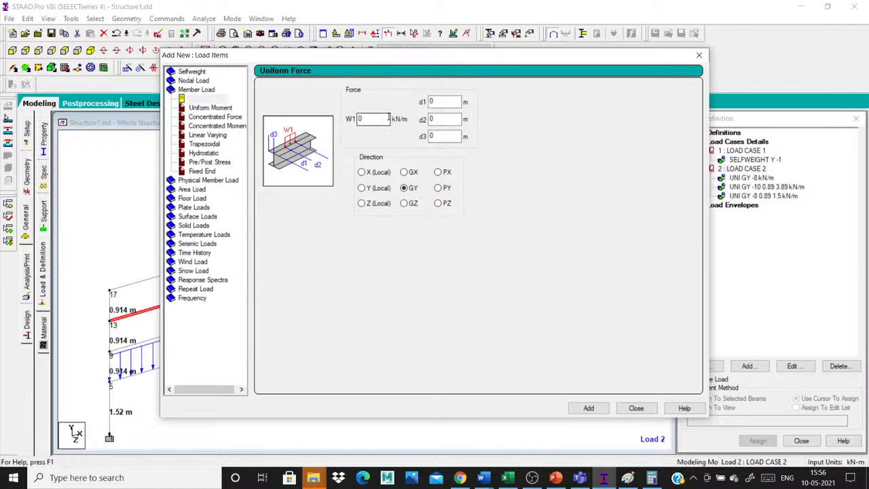
{"action": "key", "text": "BackSpace"}
{"action": "type", "text": "-10"}
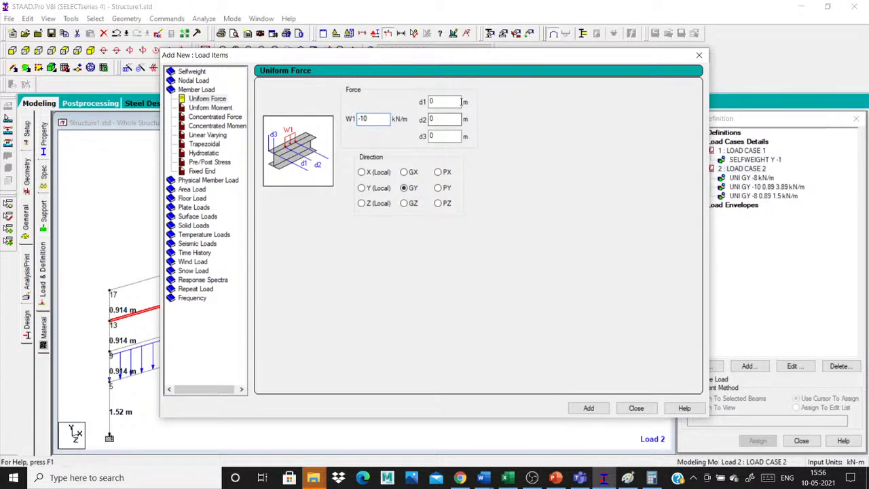
{"action": "double_click", "coordinate": [461, 101]}
{"action": "type", "text": "1"}
{"action": "left_click", "coordinate": [450, 119]}
{"action": "key", "text": "BackSpace"}
{"action": "type", "text": "3.89"}
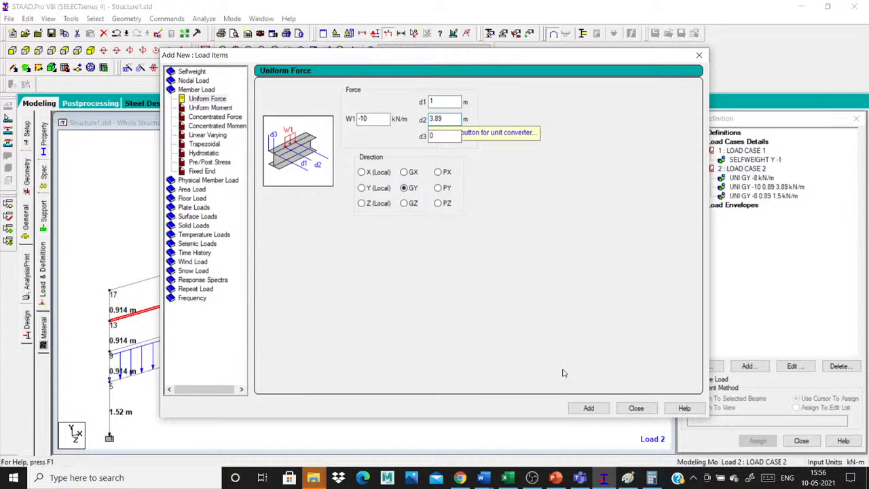
{"action": "left_click", "coordinate": [588, 408]}
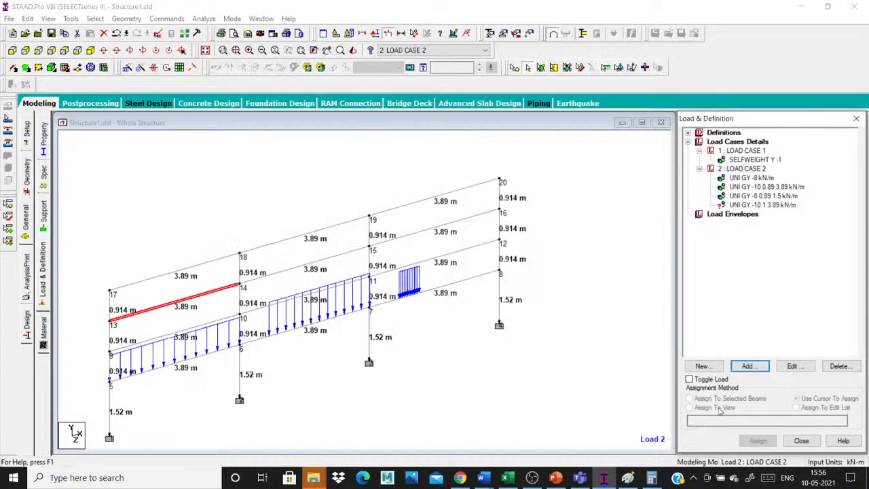
Step: Assign the new -10 kN/m partial uniform load to the selected beam between nodes 13 and 14
{"action": "left_click", "coordinate": [759, 205]}
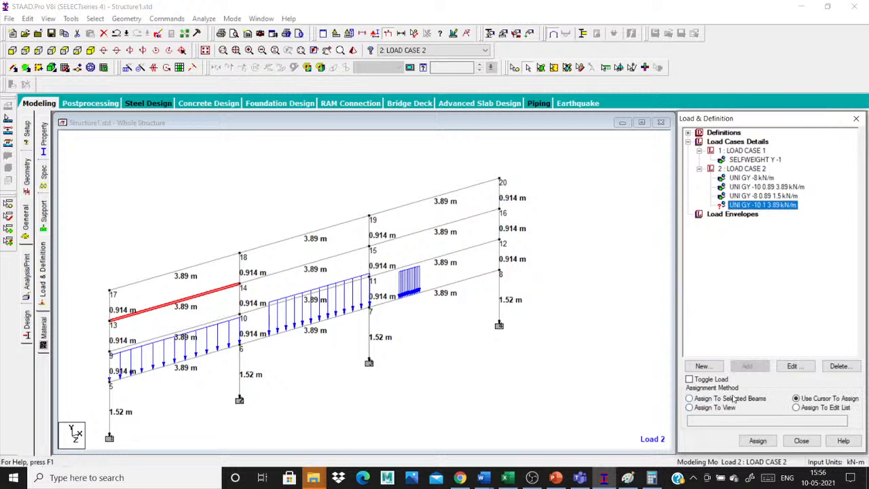
{"action": "left_click", "coordinate": [734, 400]}
{"action": "left_click", "coordinate": [789, 312]}
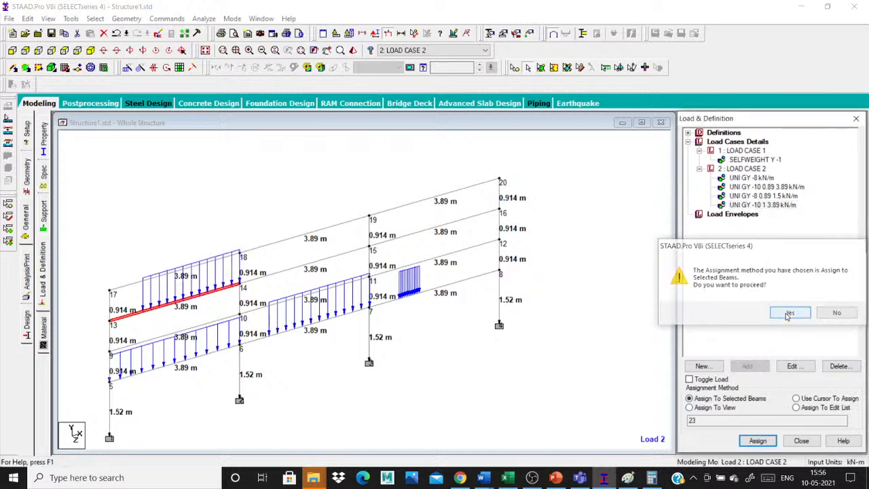
{"action": "left_click", "coordinate": [489, 365]}
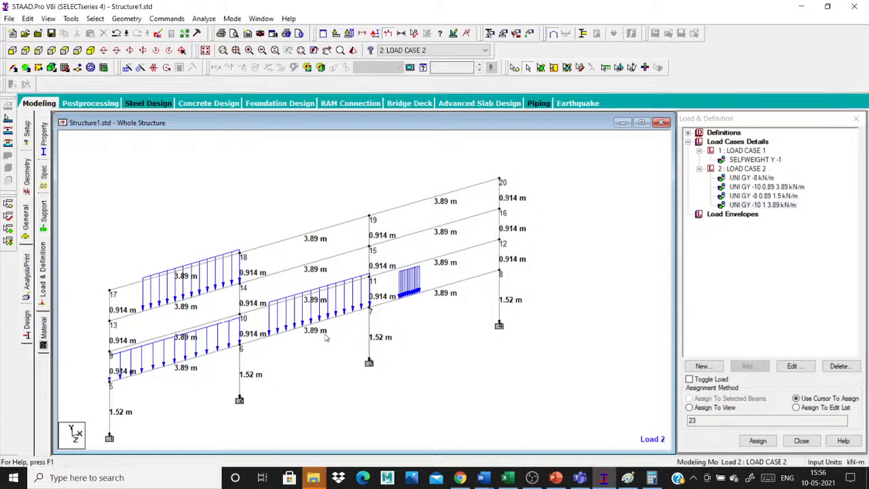
{"action": "scroll", "coordinate": [326, 337], "scroll_direction": "up", "scroll_amount": 1}
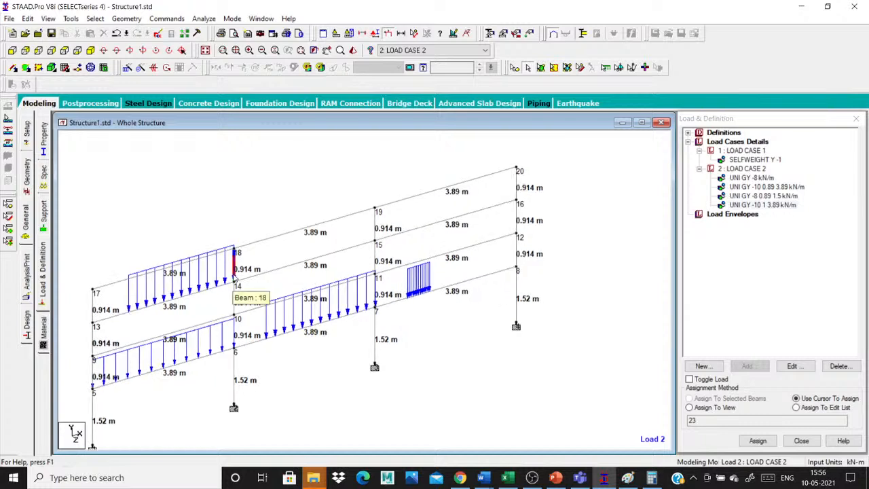
{"action": "left_click", "coordinate": [765, 187]}
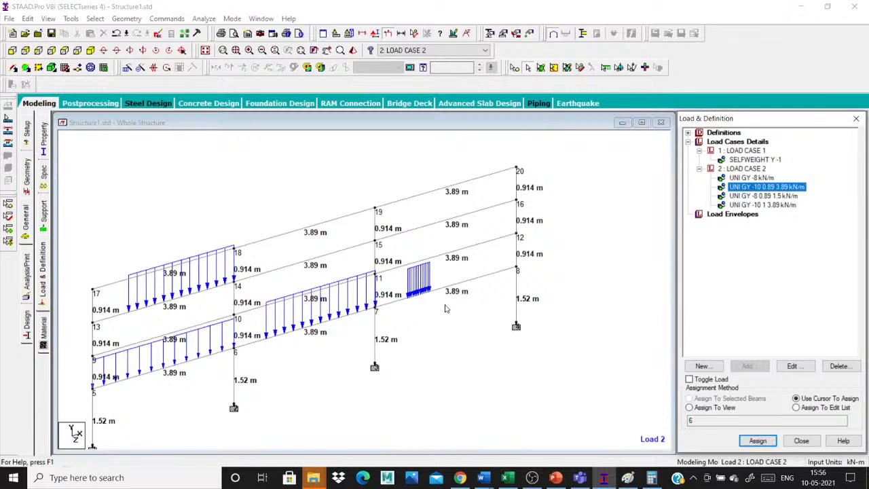
{"action": "scroll", "coordinate": [332, 307], "scroll_direction": "down", "scroll_amount": 1}
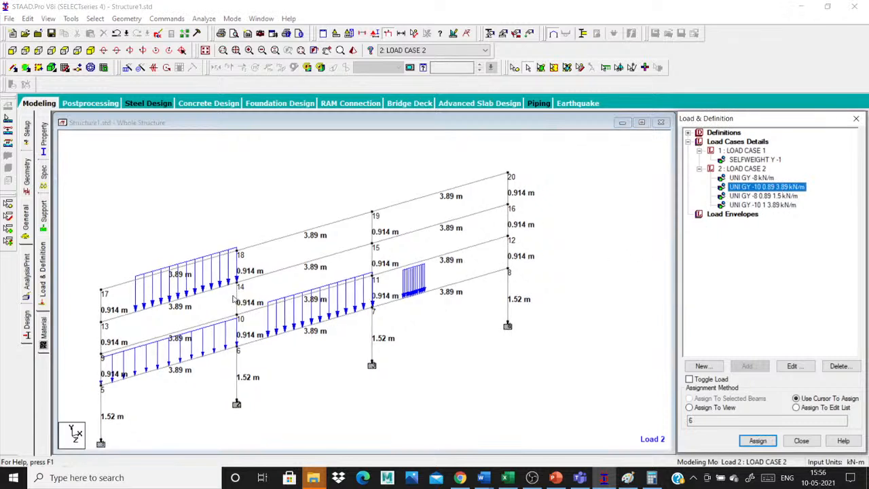
{"action": "scroll", "coordinate": [237, 302], "scroll_direction": "up", "scroll_amount": 1}
{"action": "scroll", "coordinate": [249, 339], "scroll_direction": "up", "scroll_amount": 1}
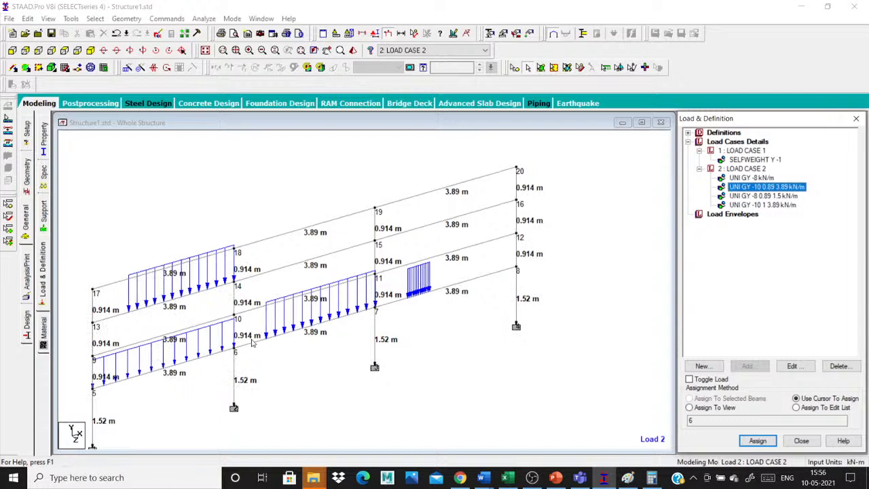
{"action": "left_click", "coordinate": [220, 356]}
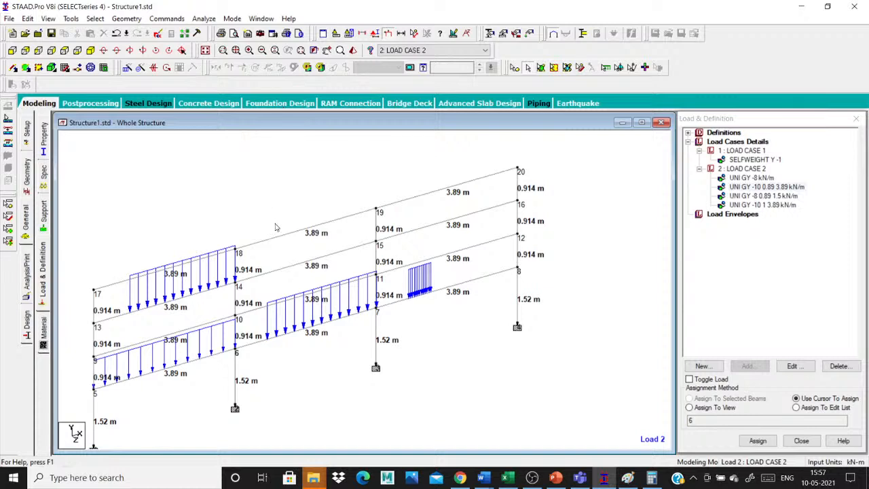
Step: Add a concentrated force member load of -10 kN in GY to LOAD CASE 2, with d1 0.89 m
{"action": "left_click", "coordinate": [743, 169]}
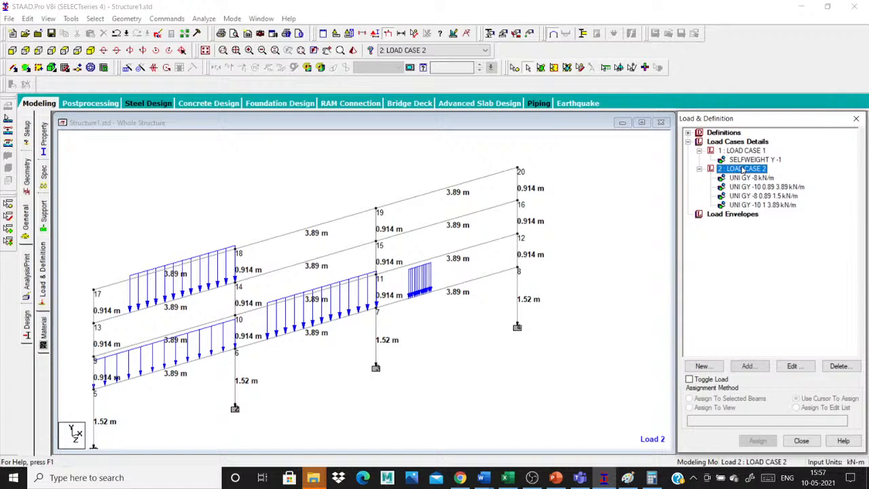
{"action": "left_click", "coordinate": [762, 368]}
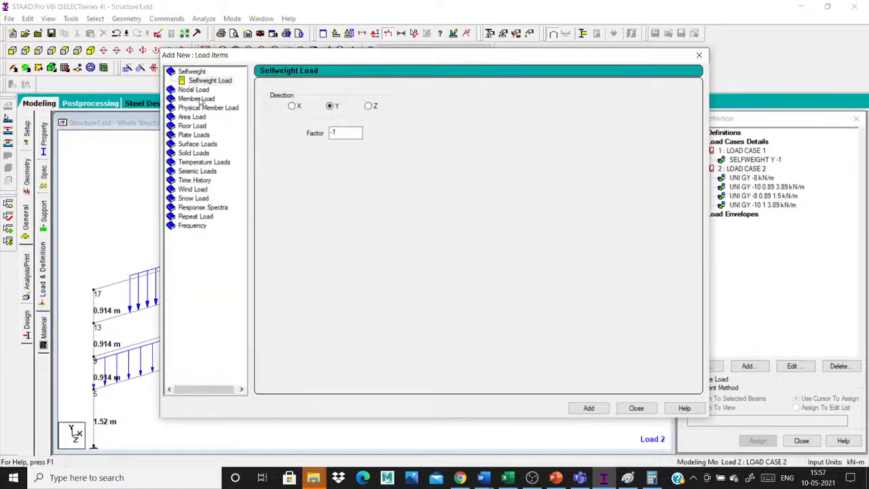
{"action": "left_click", "coordinate": [198, 98]}
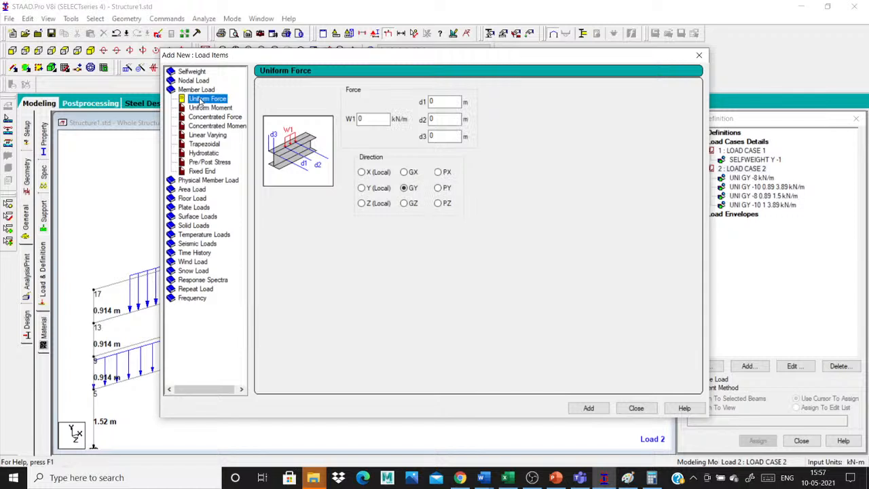
{"action": "left_click", "coordinate": [216, 117]}
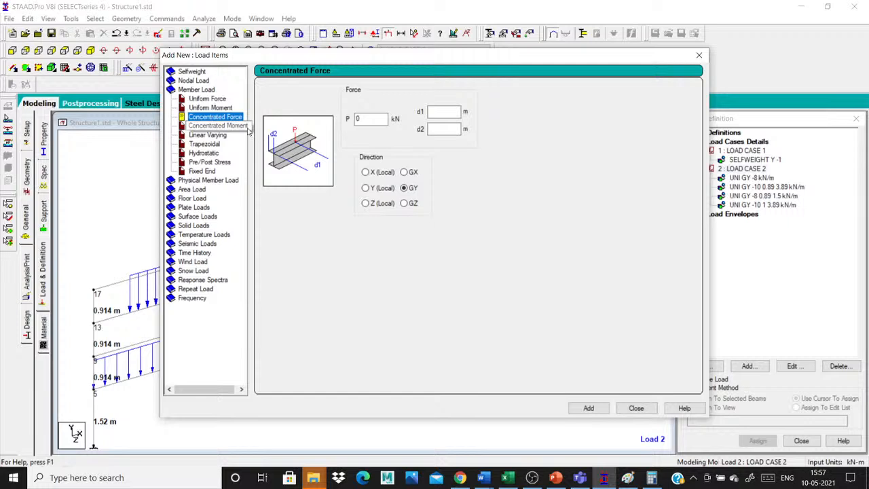
{"action": "left_click_drag", "start_coordinate": [367, 119], "coordinate": [304, 122]}
{"action": "key", "text": "BackSpace"}
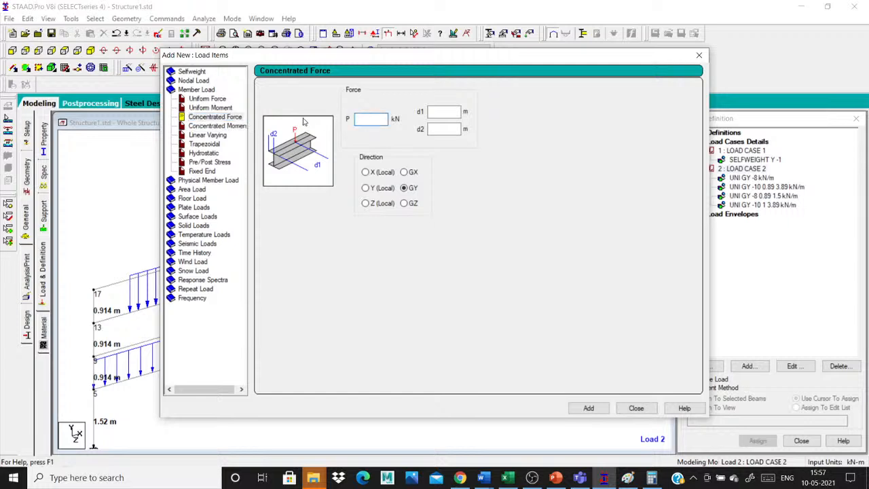
{"action": "type", "text": "-10"}
{"action": "left_click_drag", "start_coordinate": [421, 59], "coordinate": [439, 85]}
{"action": "left_click", "coordinate": [464, 131]}
{"action": "type", "text": "8"}
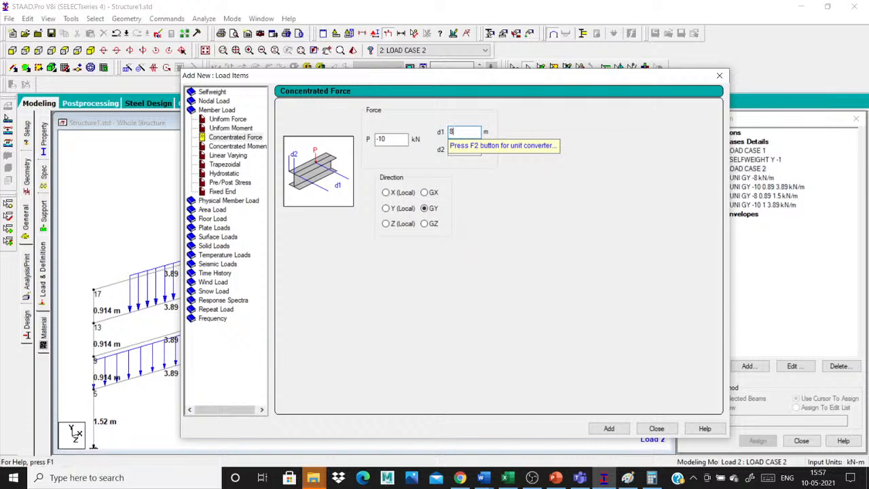
{"action": "type", "text": "9"}
{"action": "left_click", "coordinate": [613, 431]}
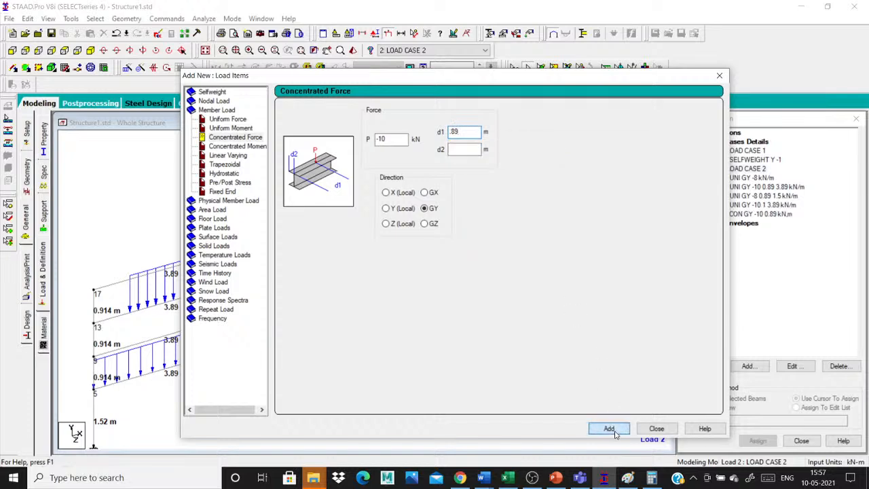
{"action": "left_click", "coordinate": [657, 429]}
Step: Assign the new -10 kN concentrated force to the beam between nodes 19 and 20
{"action": "left_click", "coordinate": [755, 214]}
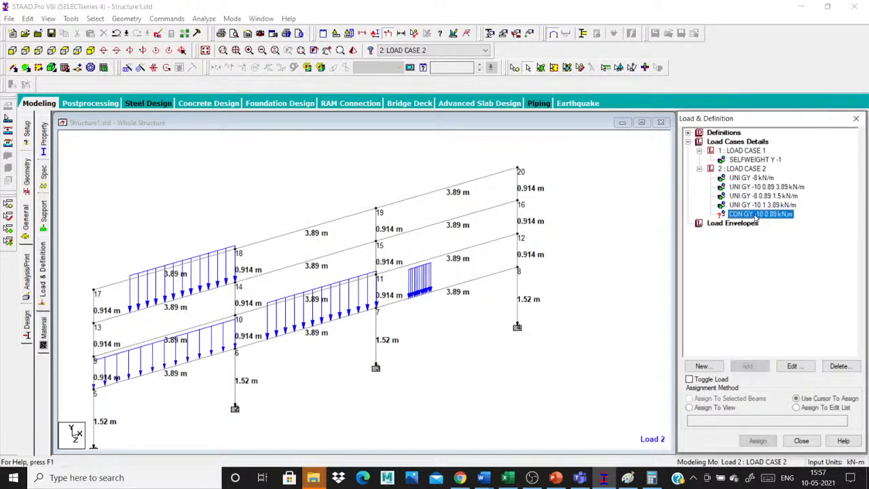
{"action": "left_click", "coordinate": [421, 195]}
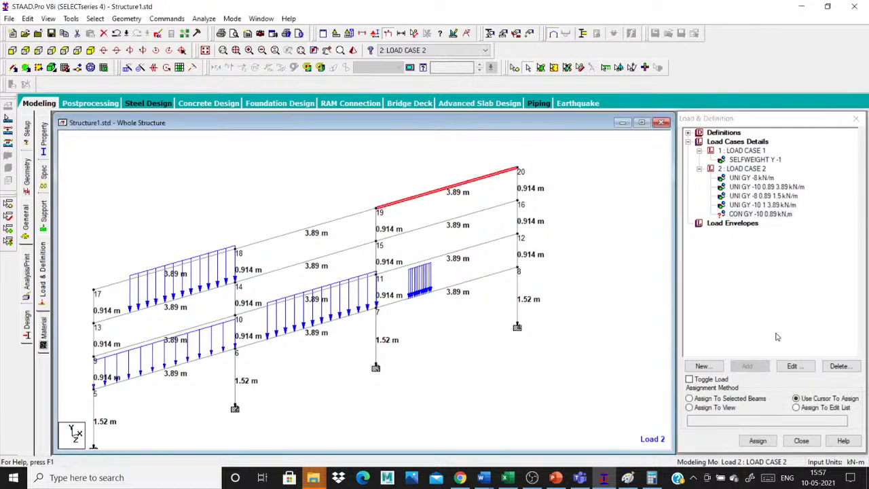
{"action": "left_click", "coordinate": [689, 398]}
{"action": "left_click", "coordinate": [758, 441]}
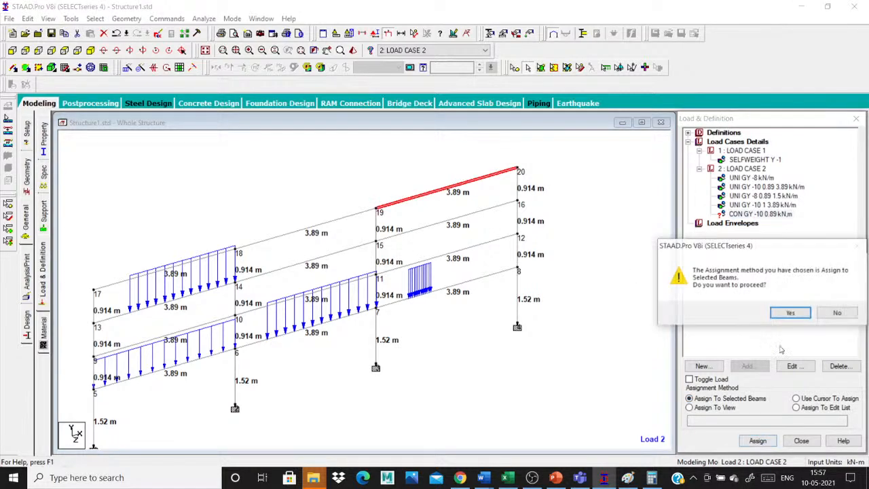
{"action": "left_click", "coordinate": [790, 312]}
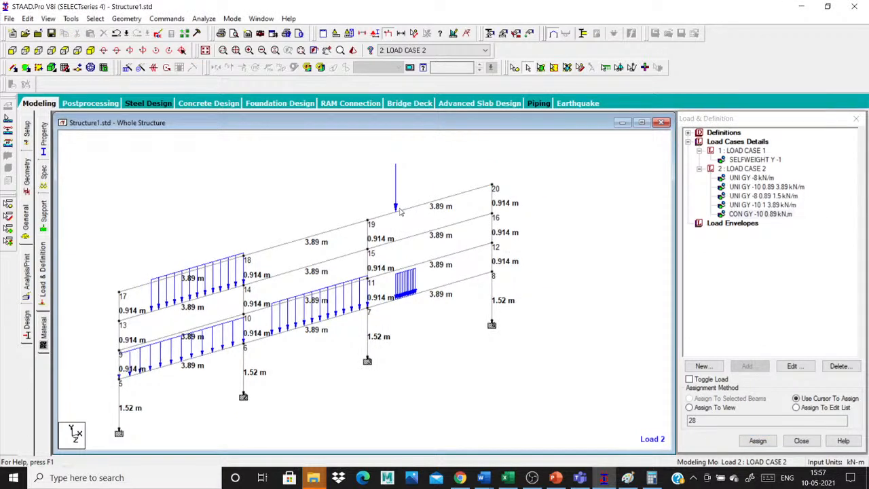
Step: Select the beam between nodes 18 and 19 and add a -15 kN GY concentrated force to LOAD CASE 2, with d1 3.89 m
{"action": "left_click", "coordinate": [328, 229]}
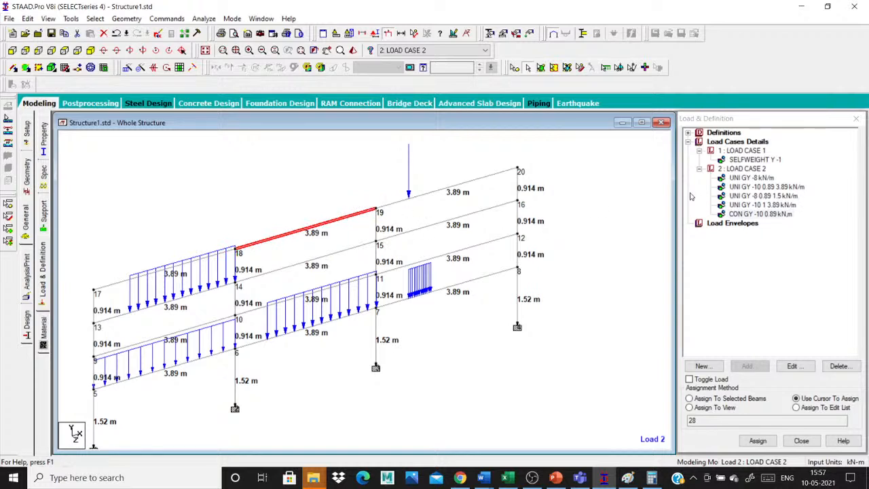
{"action": "left_click", "coordinate": [753, 170]}
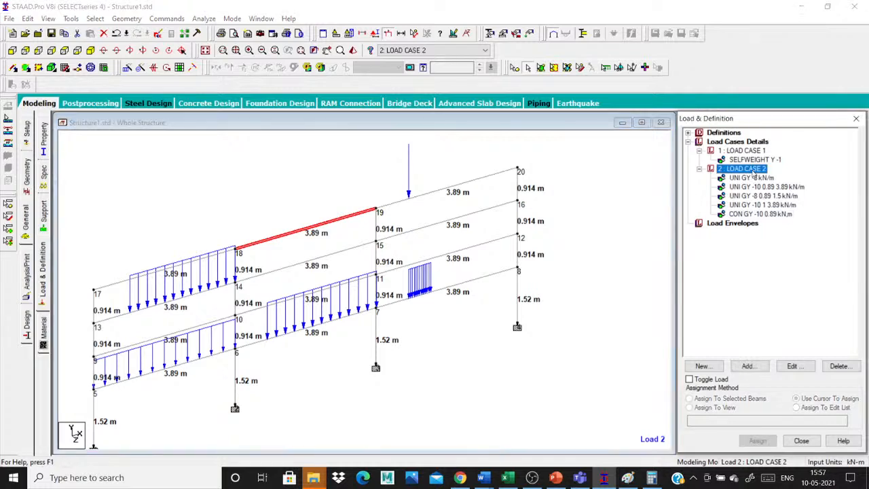
{"action": "left_click", "coordinate": [750, 366]}
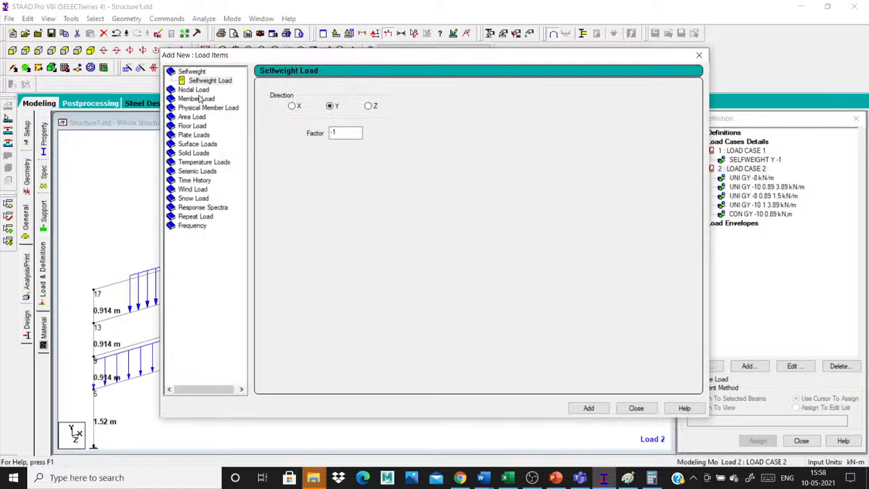
{"action": "left_click", "coordinate": [198, 98]}
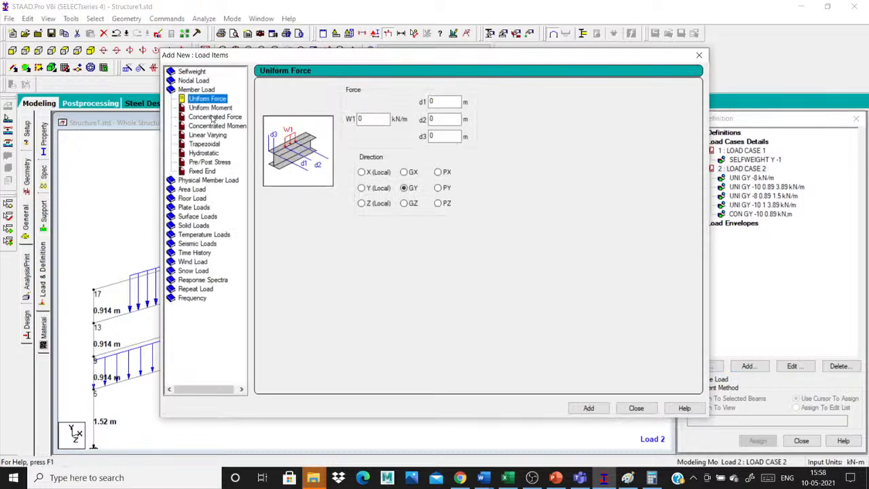
{"action": "left_click", "coordinate": [213, 117]}
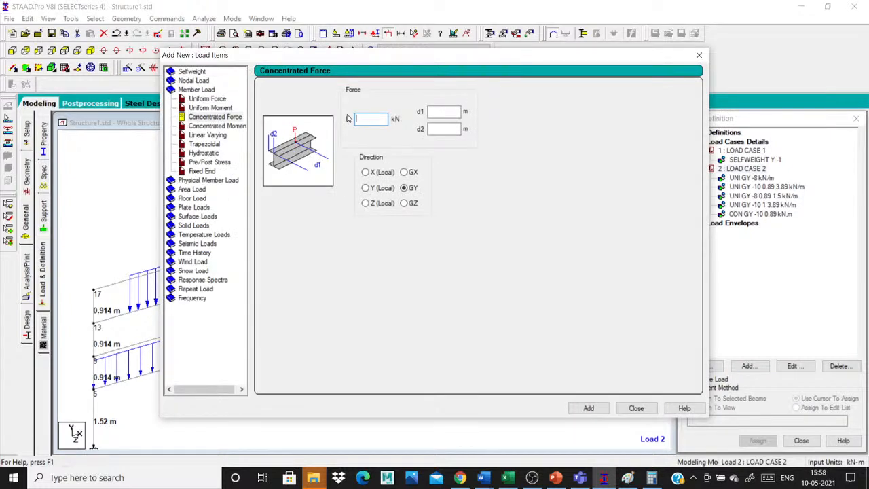
{"action": "type", "text": "-15"}
{"action": "left_click", "coordinate": [442, 111]}
{"action": "type", "text": "3.89"}
{"action": "left_click", "coordinate": [632, 407]}
Step: Assign the new -15 kN concentrated force to the selected beam between nodes 18 and 19
{"action": "left_click", "coordinate": [773, 224]}
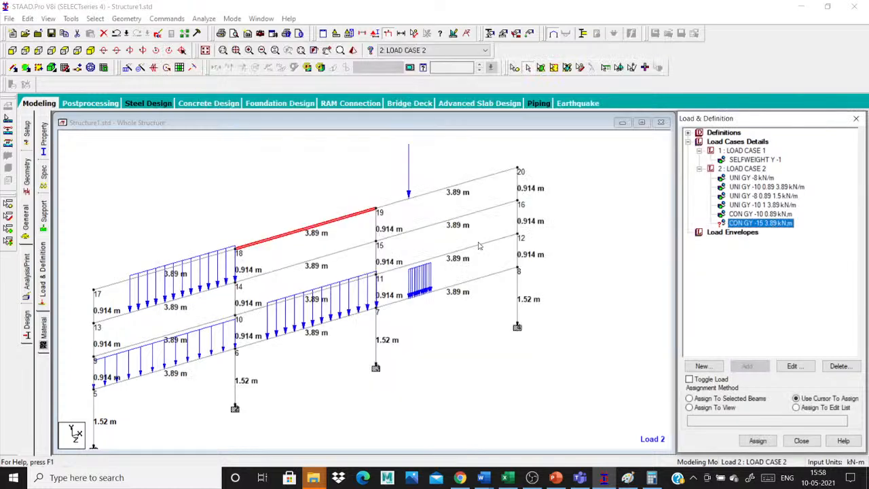
{"action": "left_click", "coordinate": [713, 399]}
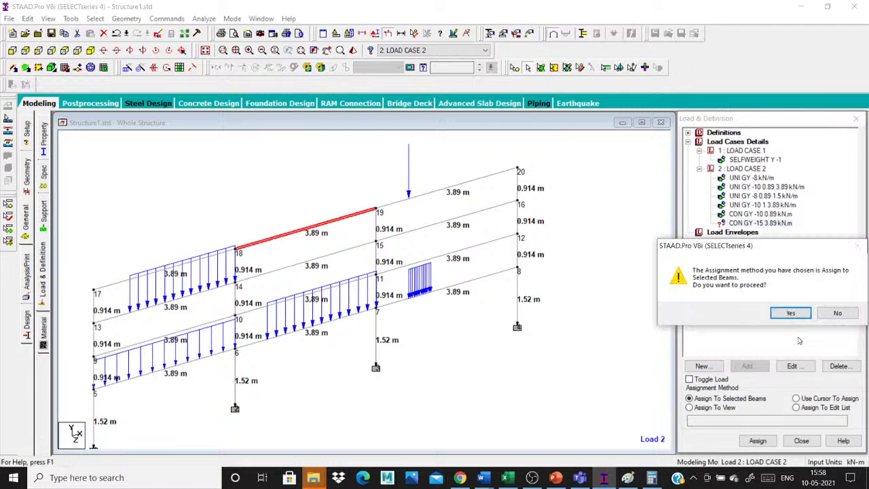
{"action": "left_click", "coordinate": [790, 313]}
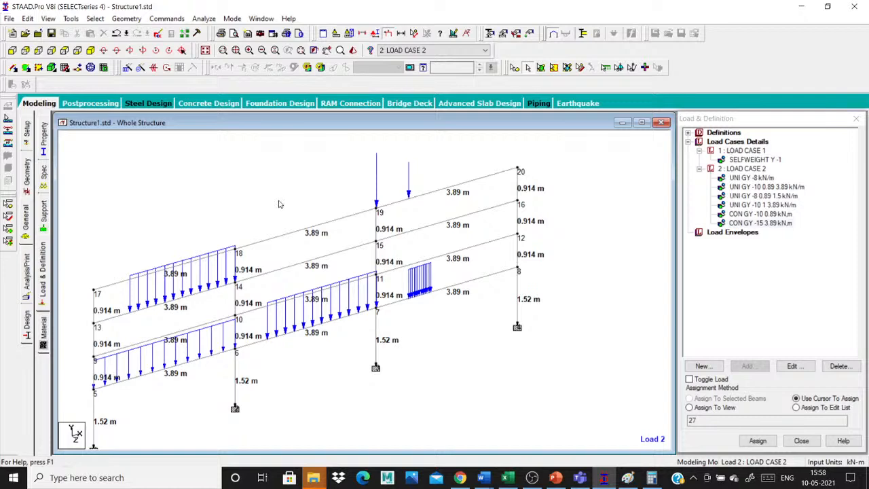
{"action": "scroll", "coordinate": [411, 216], "scroll_direction": "up", "scroll_amount": 1}
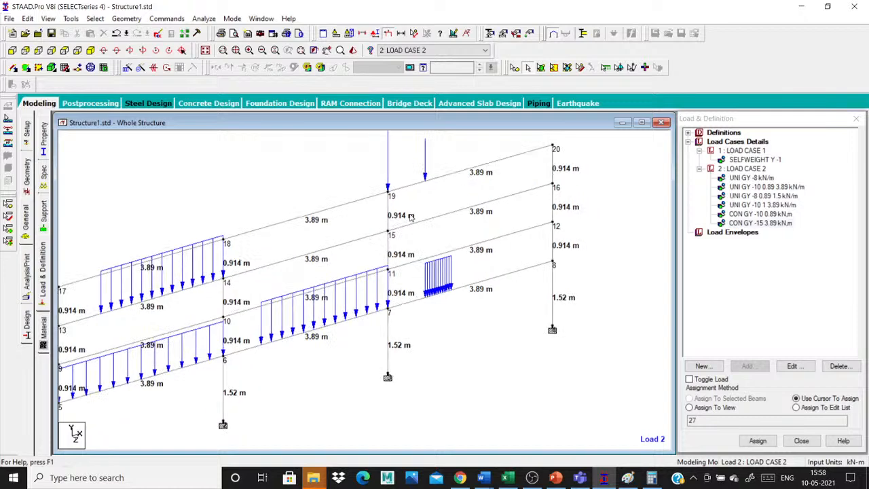
{"action": "scroll", "coordinate": [345, 223], "scroll_direction": "down", "scroll_amount": 1}
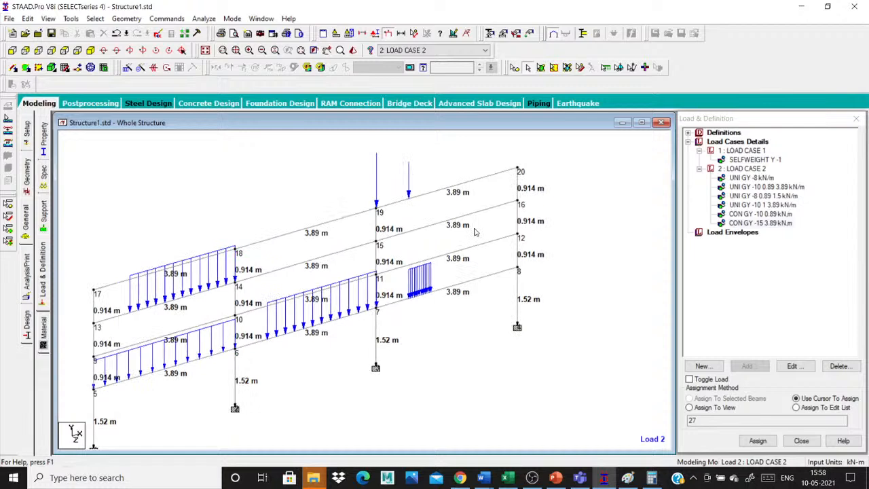
{"action": "scroll", "coordinate": [471, 234], "scroll_direction": "up", "scroll_amount": 1}
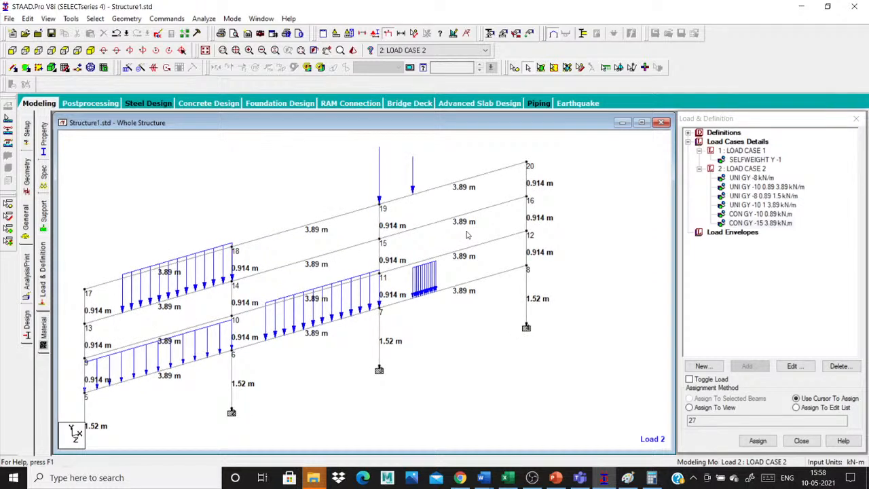
Step: Switch to Calculator, divide the 3.89 m beam length by 2 to find its midpoint, and return to the model
{"action": "left_click", "coordinate": [652, 478]}
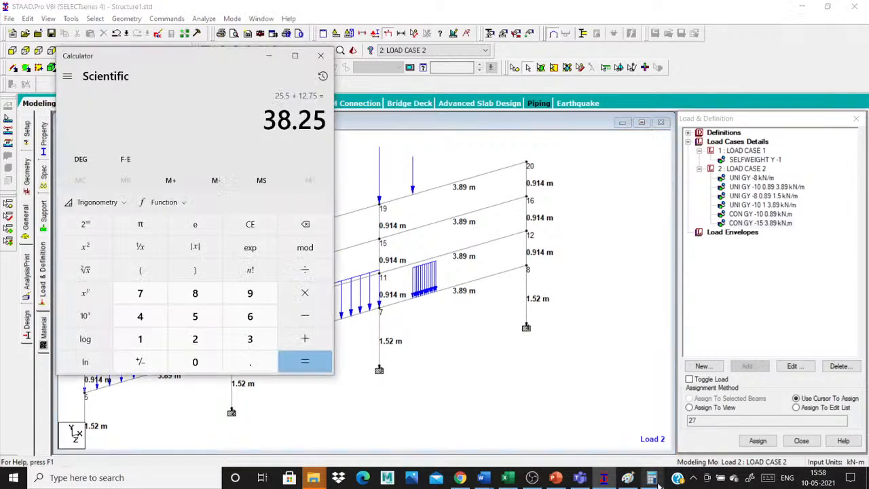
{"action": "left_click", "coordinate": [249, 225]}
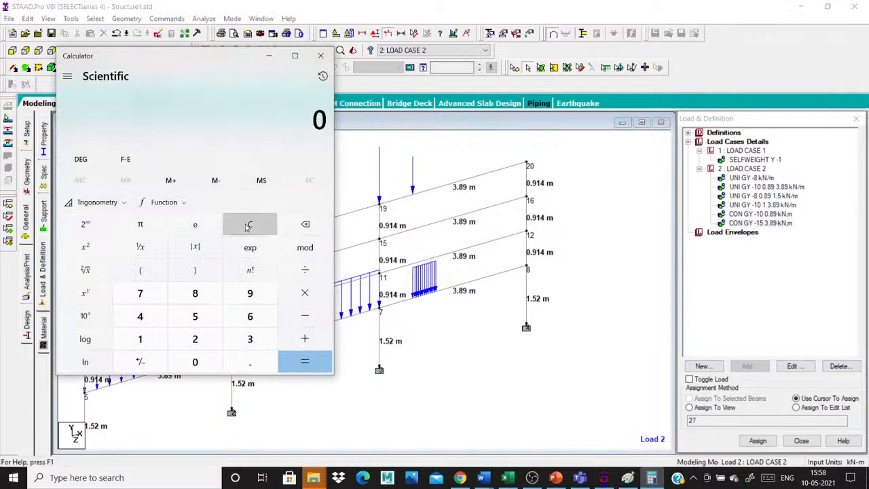
{"action": "type", "text": "389/2"}
{"action": "left_click", "coordinate": [302, 360]}
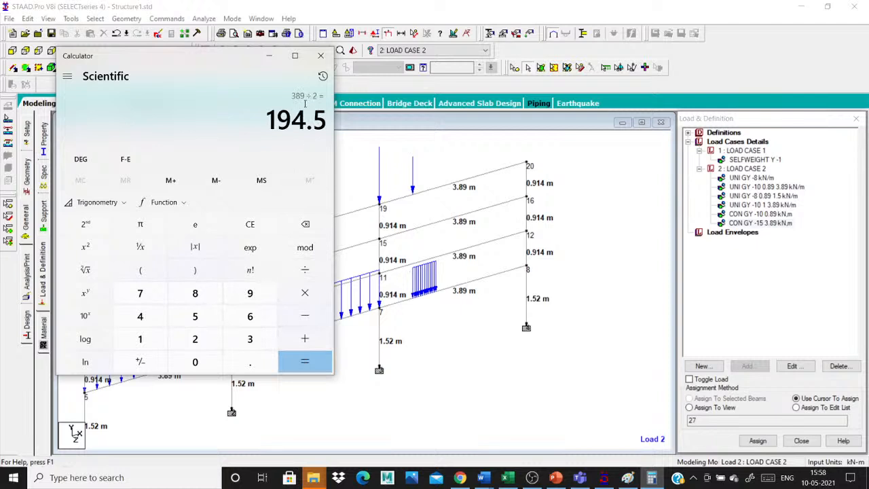
{"action": "left_click", "coordinate": [255, 225]}
{"action": "left_click", "coordinate": [243, 347]}
{"action": "left_click", "coordinate": [239, 354]}
{"action": "left_click", "coordinate": [217, 294]}
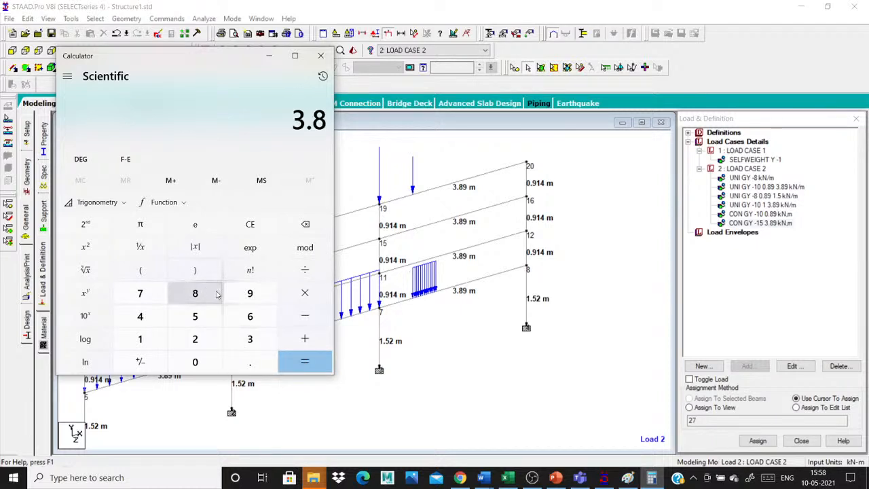
{"action": "left_click", "coordinate": [248, 292]}
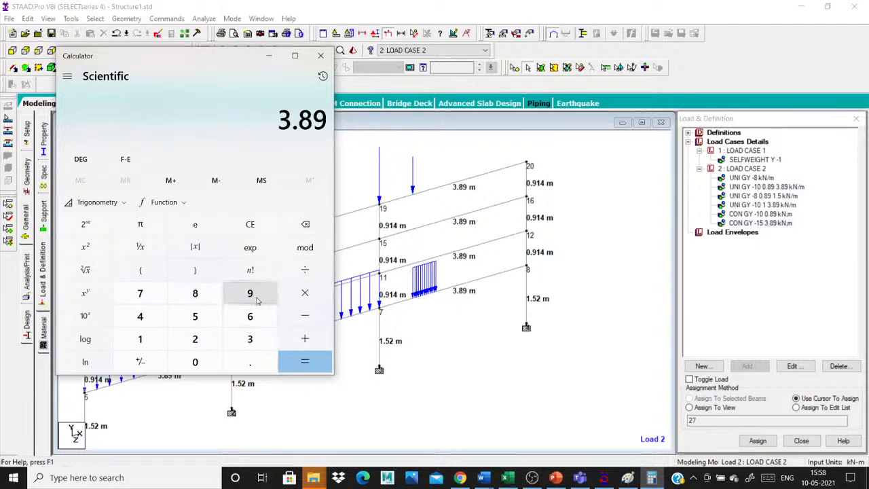
{"action": "key", "text": "slash"}
{"action": "left_click", "coordinate": [195, 340]}
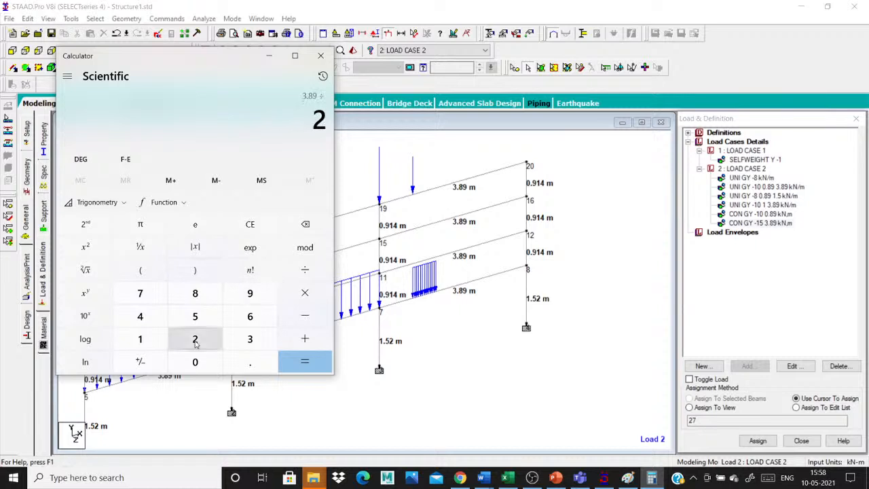
{"action": "key", "text": "Return"}
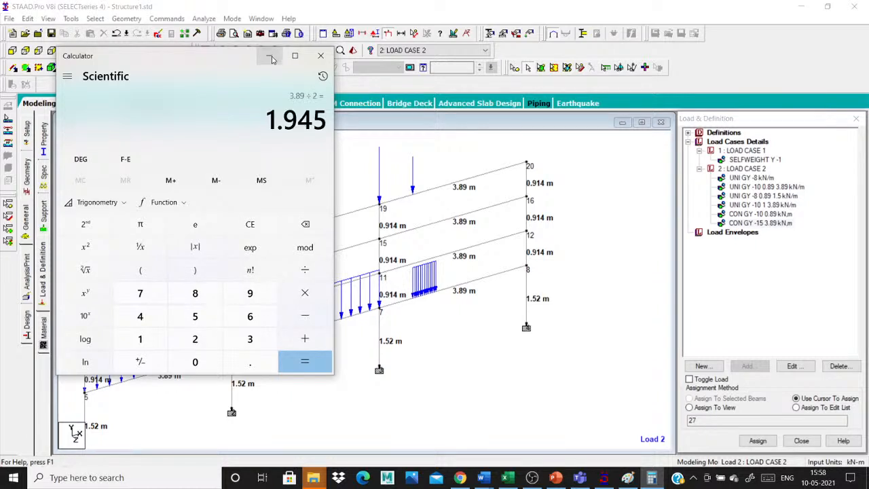
{"action": "left_click", "coordinate": [270, 57]}
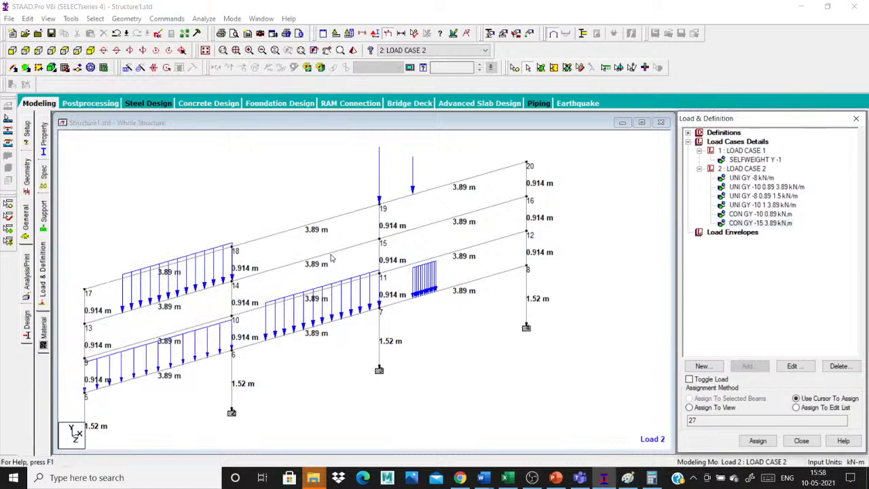
Step: Select the beam between nodes 14 and 15 and add a -10 kN GY concentrated force to LOAD CASE 2, with d1 1.894 m
{"action": "left_click", "coordinate": [332, 256]}
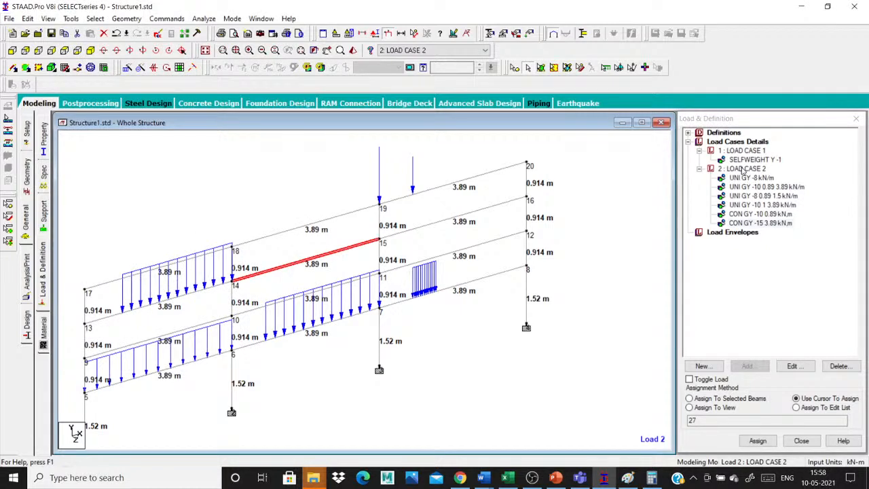
{"action": "left_click", "coordinate": [743, 169]}
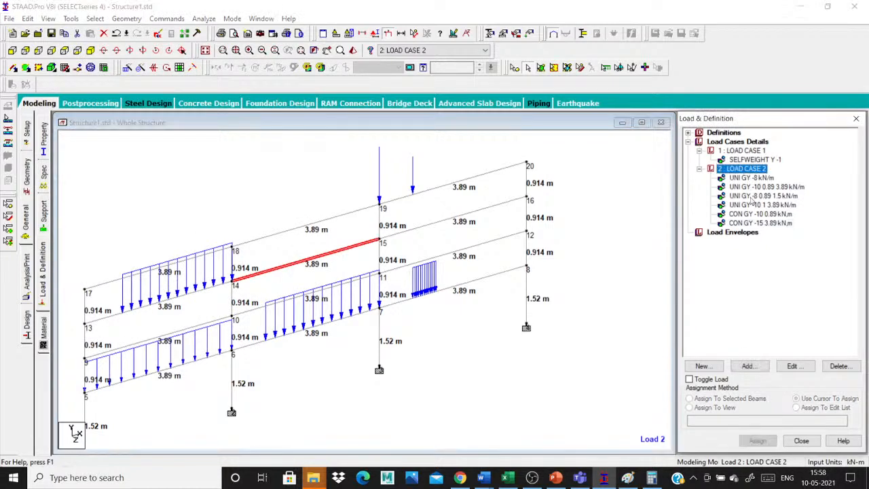
{"action": "left_click", "coordinate": [749, 366]}
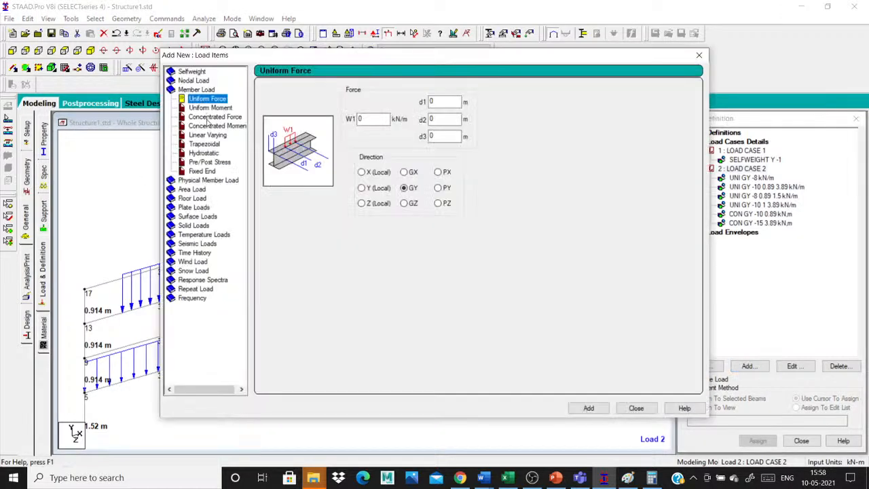
{"action": "left_click", "coordinate": [211, 116]}
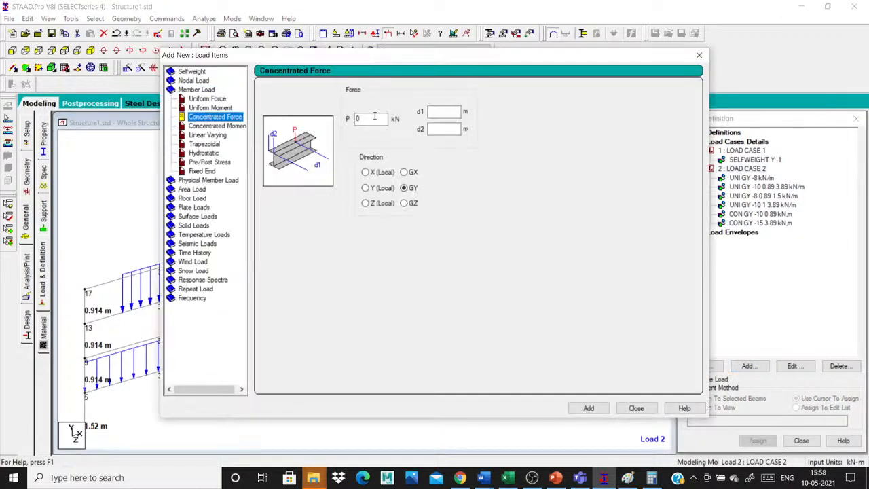
{"action": "left_click", "coordinate": [370, 118]}
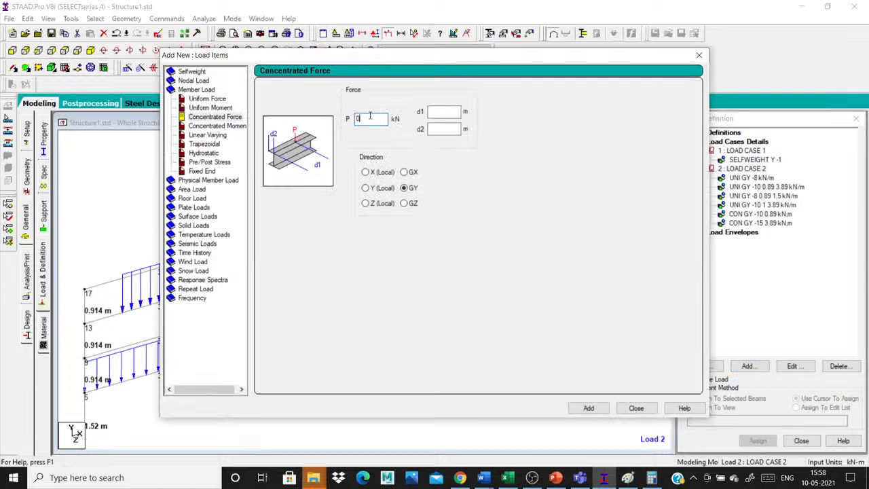
{"action": "type", "text": "-1.894"}
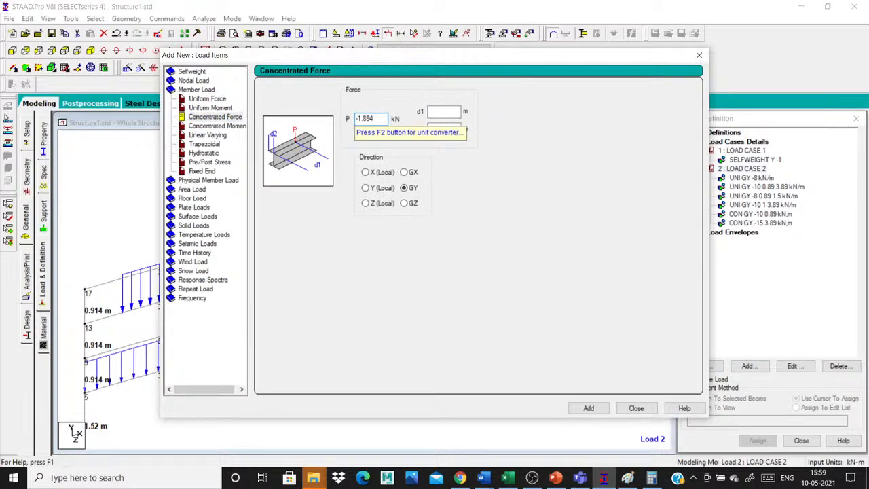
{"action": "key", "text": "BackSpace"}
{"action": "key", "text": "BackSpace"}
{"action": "key", "text": "BackSpace"}
{"action": "key", "text": "BackSpace"}
{"action": "key", "text": "BackSpace"}
{"action": "type", "text": "10"}
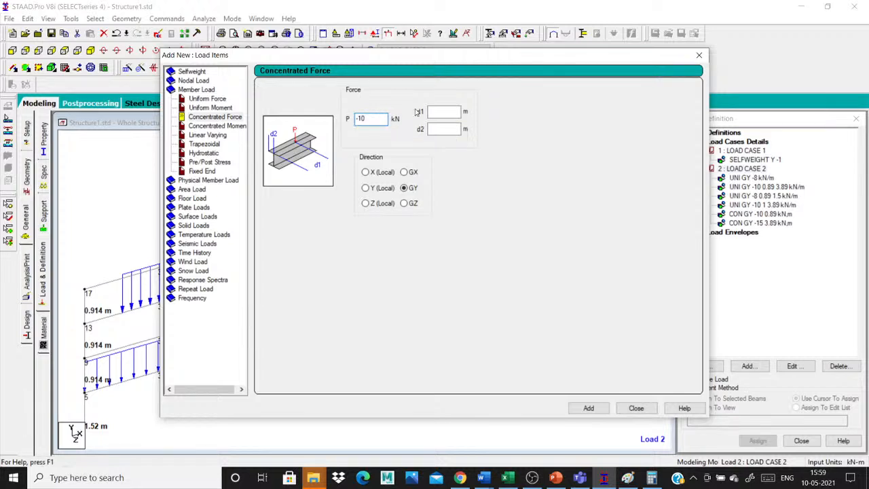
{"action": "left_click", "coordinate": [442, 112]}
{"action": "type", "text": "1.8"}
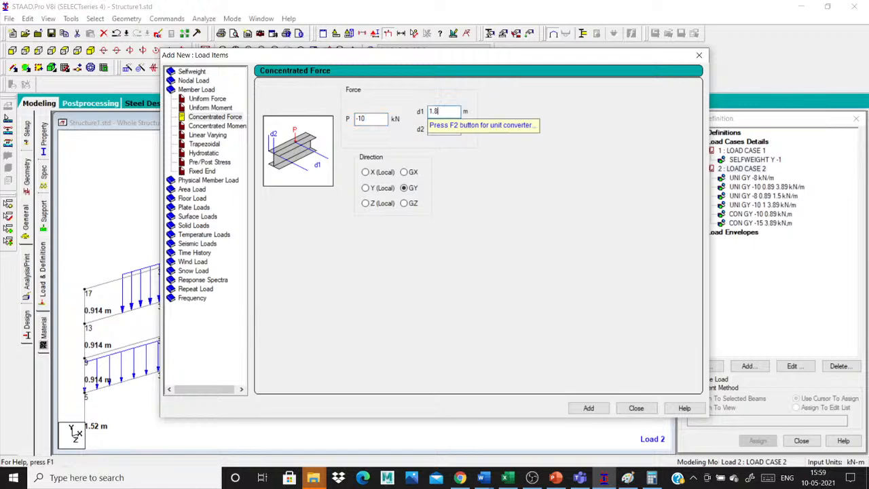
{"action": "type", "text": "94"}
{"action": "left_click", "coordinate": [588, 409]}
{"action": "left_click", "coordinate": [588, 408]}
{"action": "left_click", "coordinate": [636, 408]}
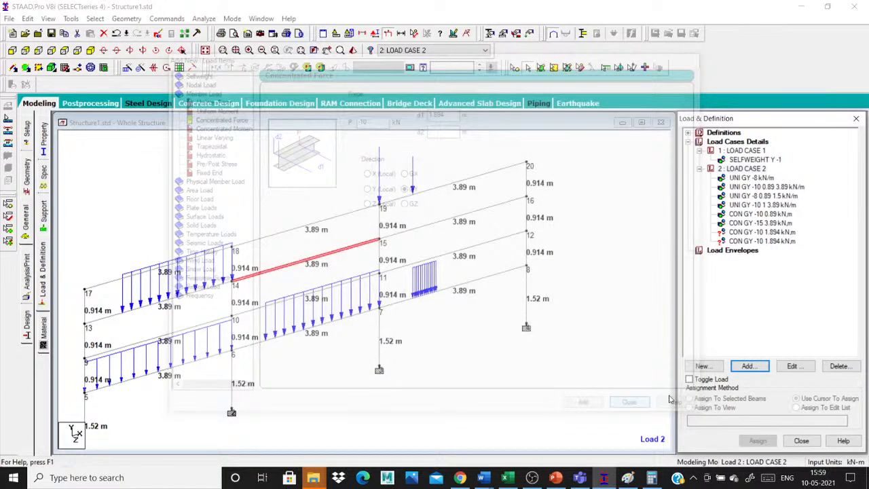
Step: Assign the new -10 kN force to the selected beam between nodes 14 and 15, and delete its unassigned duplicate from LOAD CASE 2
{"action": "left_click", "coordinate": [761, 242]}
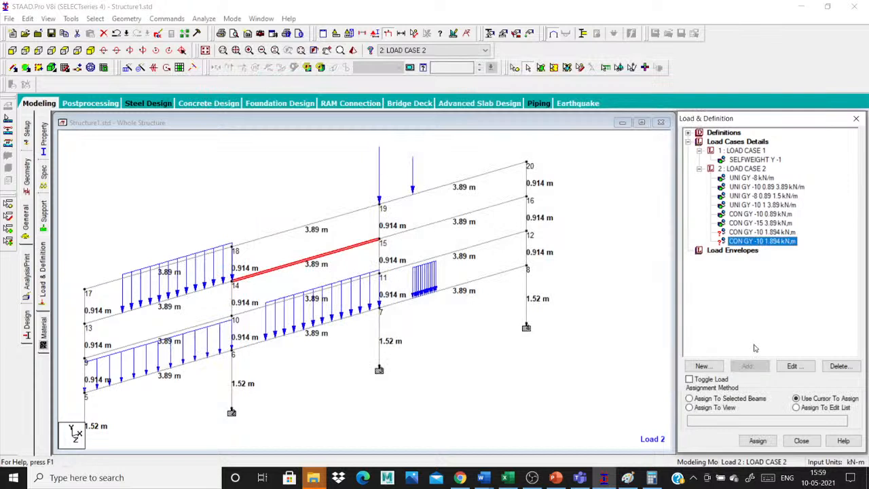
{"action": "left_click", "coordinate": [690, 399]}
{"action": "left_click", "coordinate": [758, 441]}
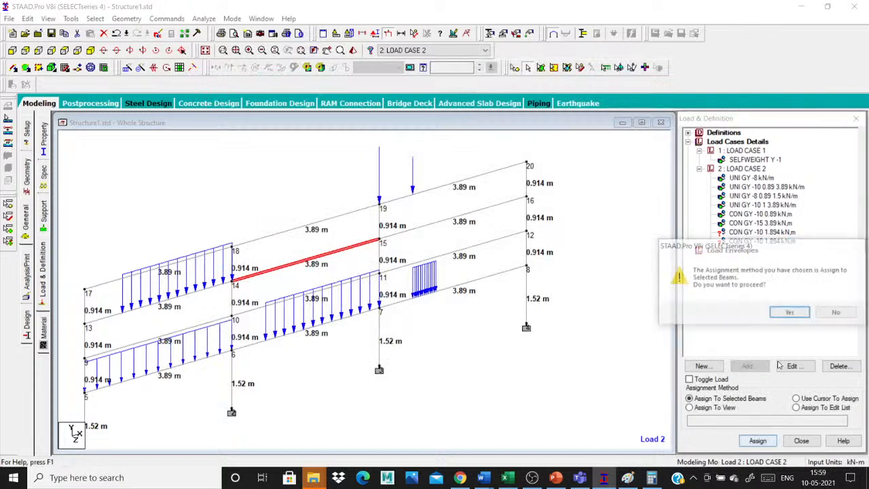
{"action": "left_click", "coordinate": [790, 313]}
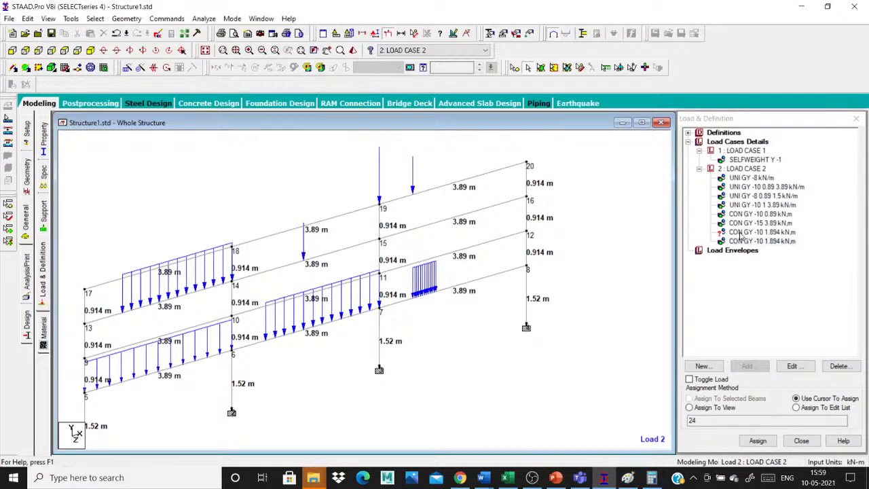
{"action": "left_click", "coordinate": [742, 232]}
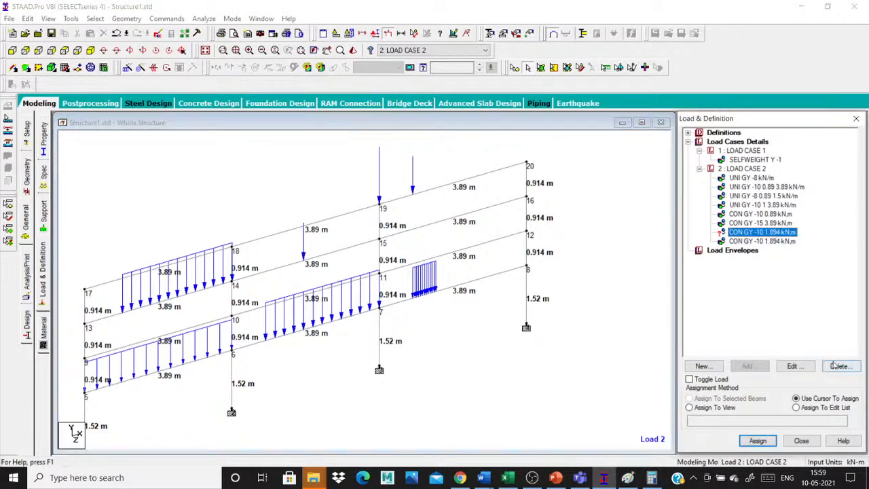
{"action": "left_click", "coordinate": [839, 366]}
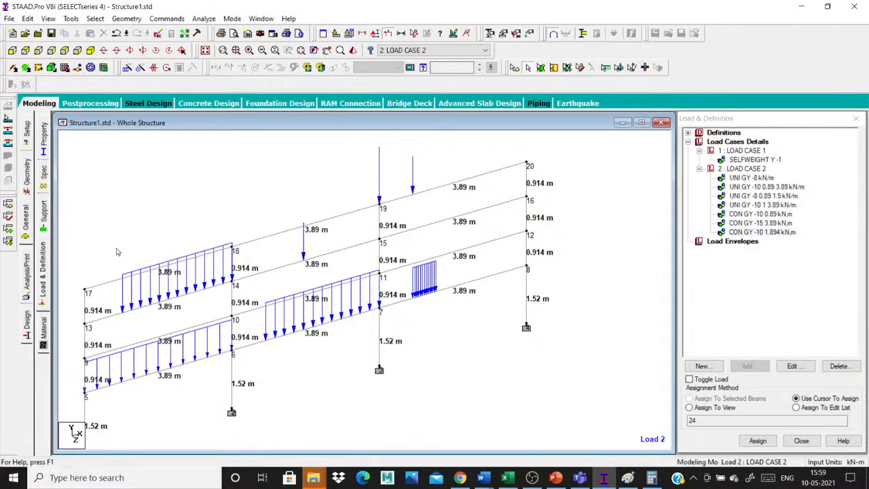
Step: Examine the loads placed on the frame and check the uniform and concentrated load items of LOAD CASE 2 one by one
{"action": "scroll", "coordinate": [443, 299], "scroll_direction": "down", "scroll_amount": 1}
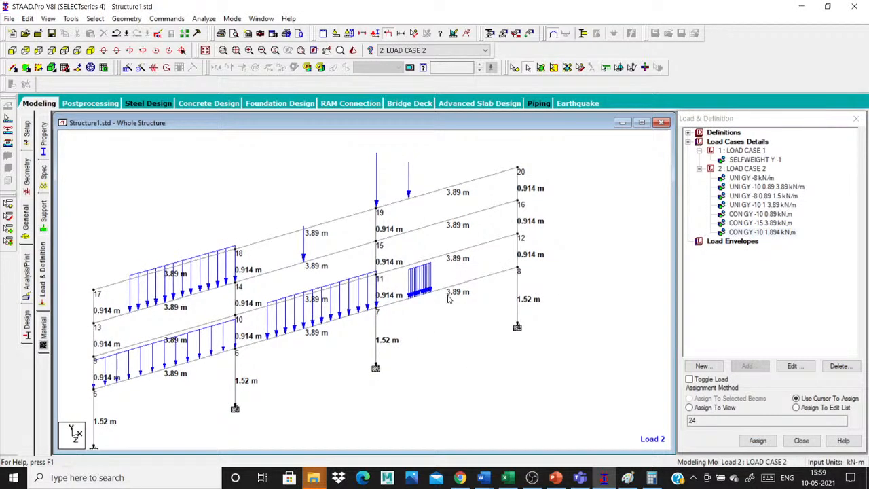
{"action": "scroll", "coordinate": [300, 253], "scroll_direction": "up", "scroll_amount": 1}
{"action": "scroll", "coordinate": [301, 255], "scroll_direction": "up", "scroll_amount": 1}
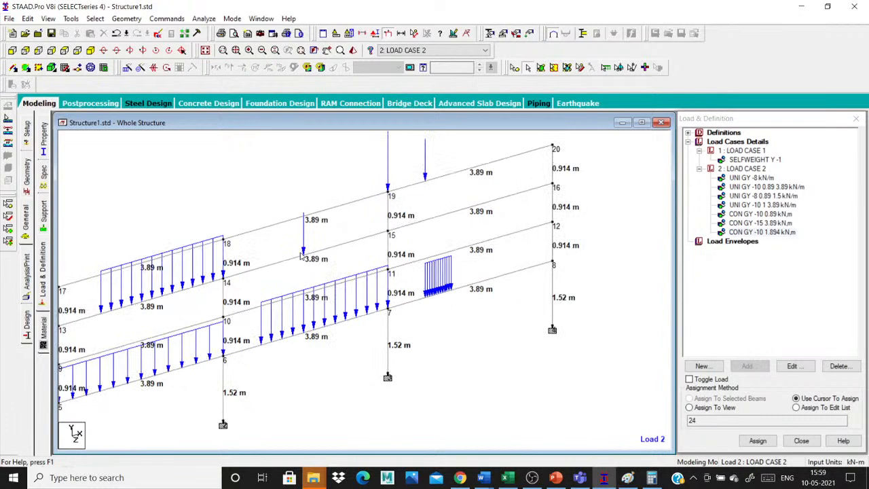
{"action": "scroll", "coordinate": [301, 255], "scroll_direction": "up", "scroll_amount": 2}
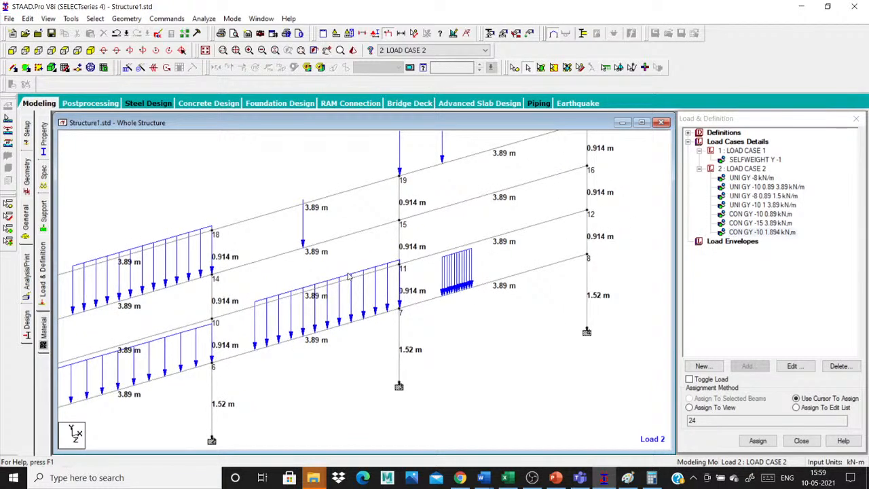
{"action": "scroll", "coordinate": [349, 276], "scroll_direction": "down", "scroll_amount": 2}
{"action": "left_click", "coordinate": [750, 181]}
{"action": "left_click", "coordinate": [747, 204]}
{"action": "left_click", "coordinate": [748, 224]}
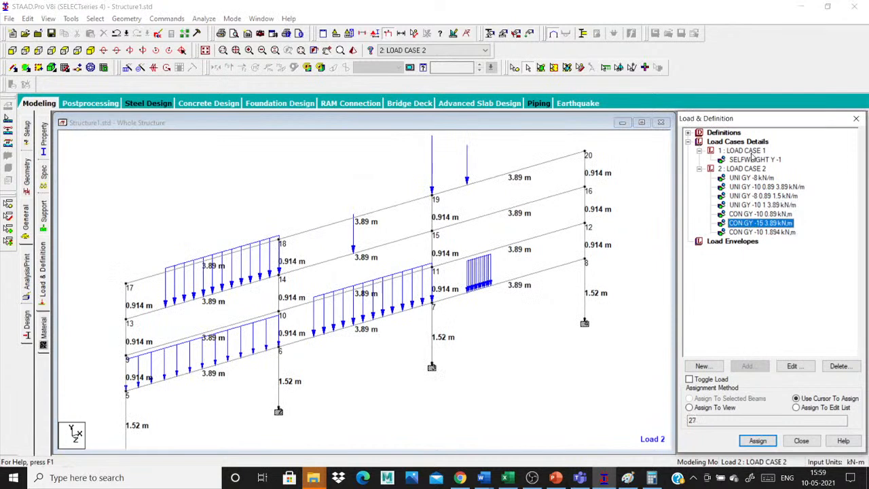
{"action": "left_click", "coordinate": [762, 196]}
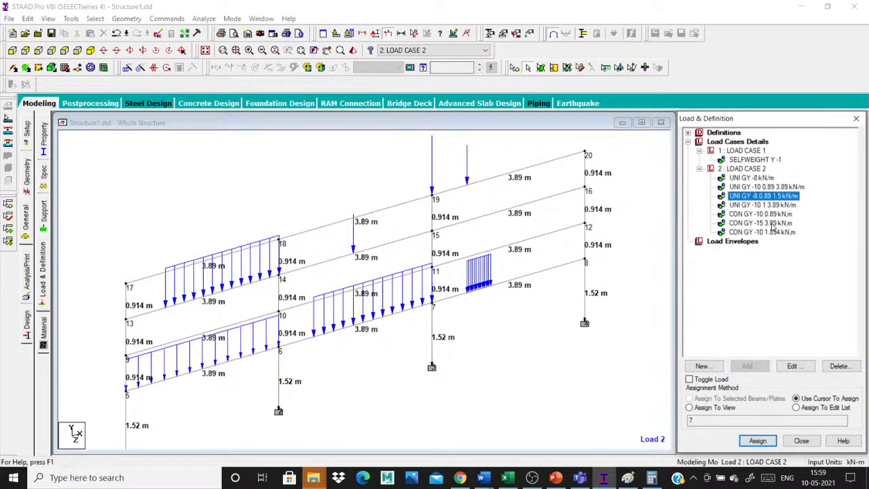
{"action": "left_click", "coordinate": [773, 224]}
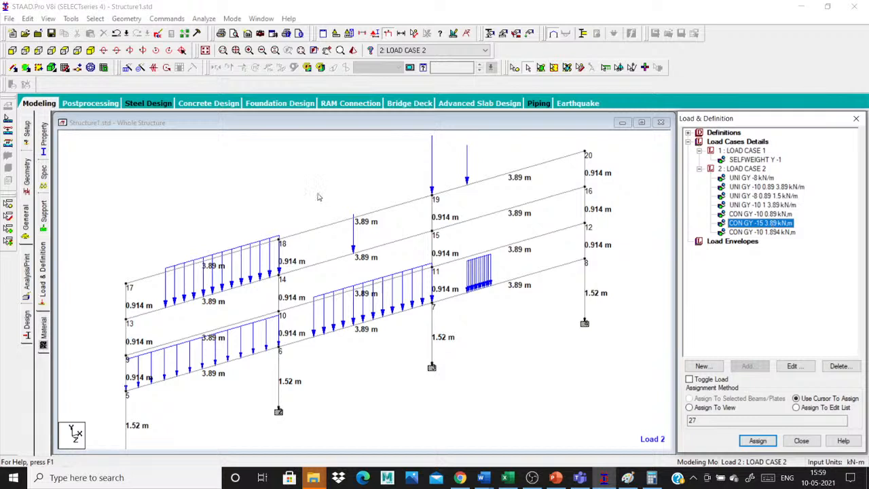
Step: Turn on the Load Values labels for the structure view
{"action": "scroll", "coordinate": [318, 197], "scroll_direction": "down", "scroll_amount": 1}
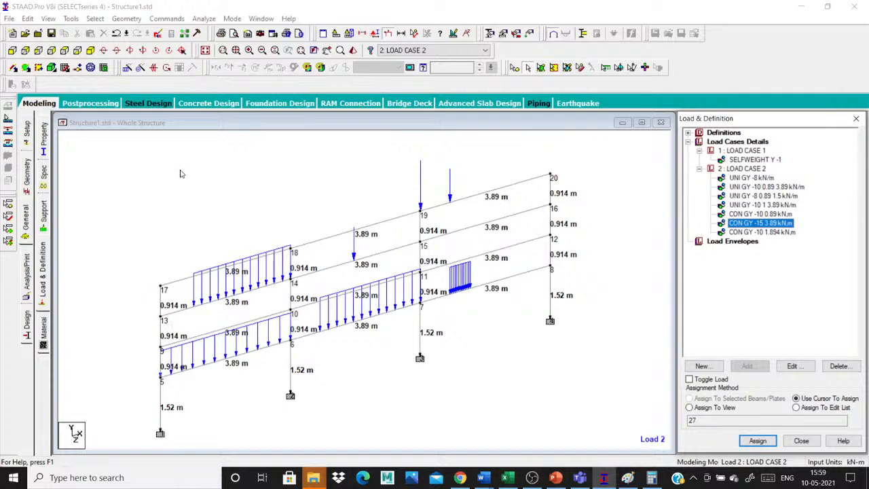
{"action": "right_click", "coordinate": [180, 172]}
{"action": "left_click", "coordinate": [239, 318]}
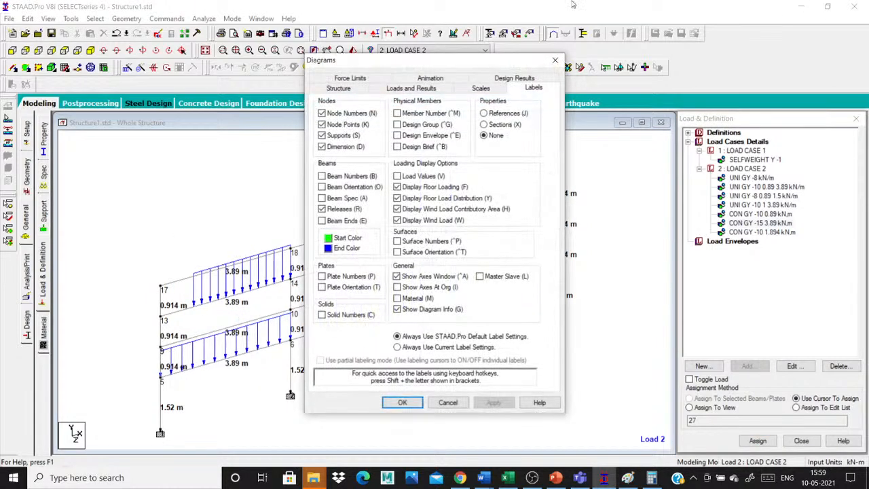
{"action": "left_click", "coordinate": [410, 177]}
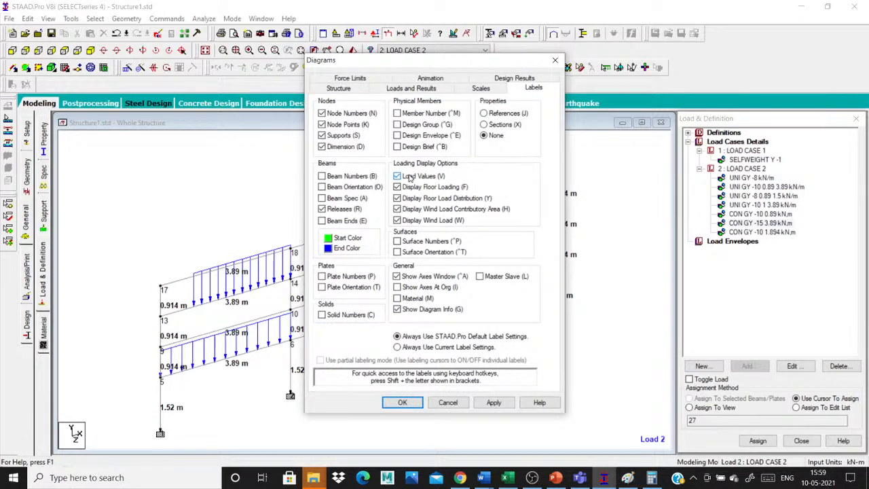
{"action": "left_click", "coordinate": [403, 402]}
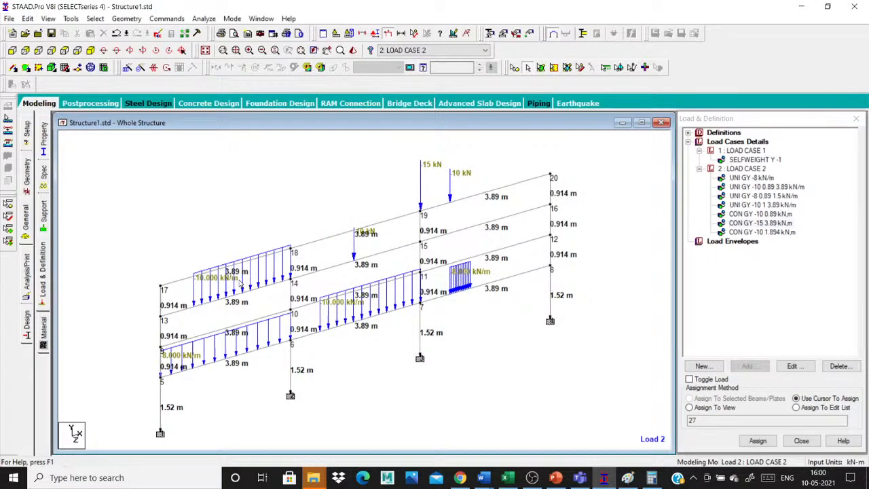
Step: Review the labelled load values on the beams and compare the selfweight and partial uniform load assignments
{"action": "scroll", "coordinate": [249, 275], "scroll_direction": "up", "scroll_amount": 1}
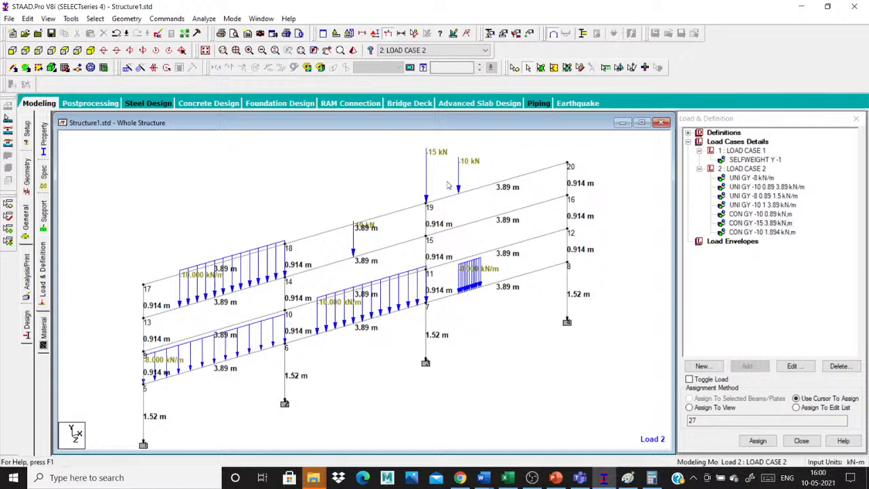
{"action": "left_click", "coordinate": [748, 186]}
{"action": "left_click", "coordinate": [744, 161]}
{"action": "left_click", "coordinate": [747, 187]}
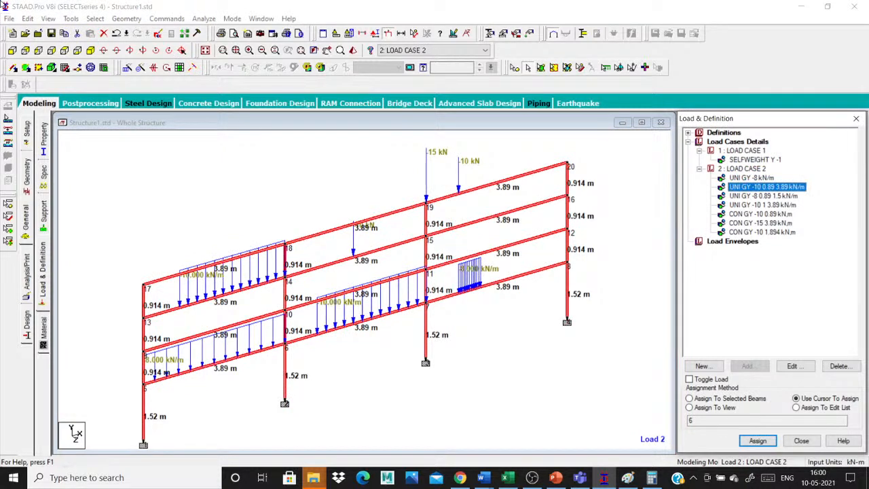
{"action": "left_click", "coordinate": [216, 216]}
{"action": "scroll", "coordinate": [386, 311], "scroll_direction": "down", "scroll_amount": 4}
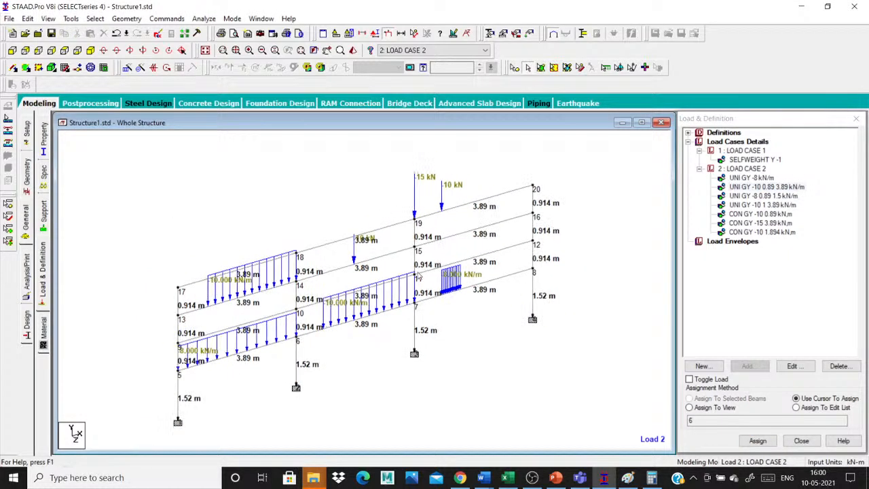
{"action": "scroll", "coordinate": [386, 311], "scroll_direction": "up", "scroll_amount": 4}
{"action": "scroll", "coordinate": [372, 284], "scroll_direction": "up", "scroll_amount": 1}
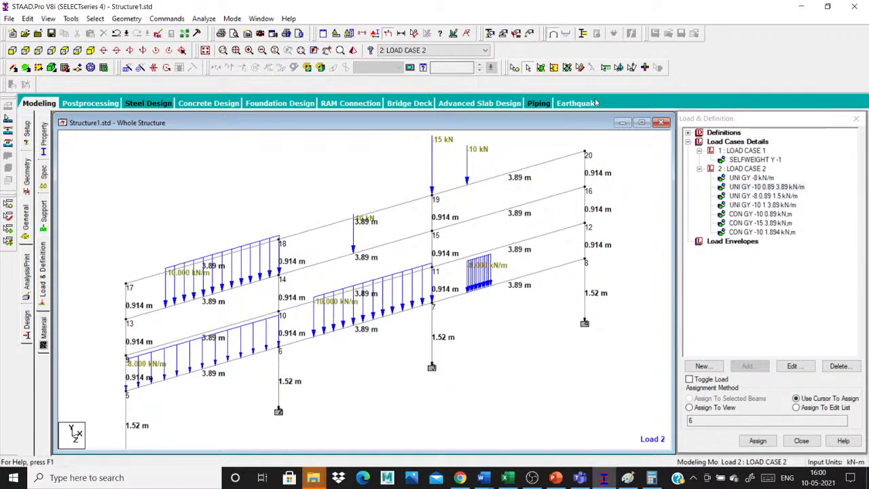
Step: Start a new Normal-type load combination, load number 3, that includes both LOAD CASE 1 and LOAD CASE 2
{"action": "left_click", "coordinate": [737, 142]}
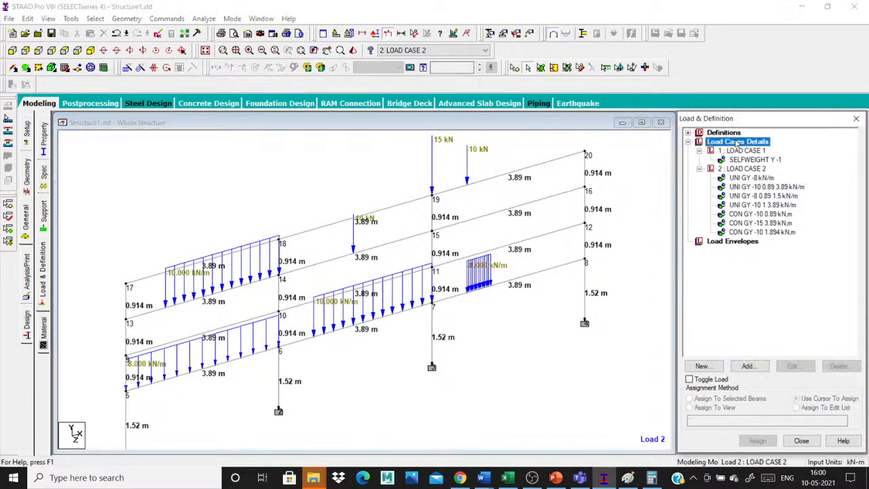
{"action": "left_click", "coordinate": [749, 367]}
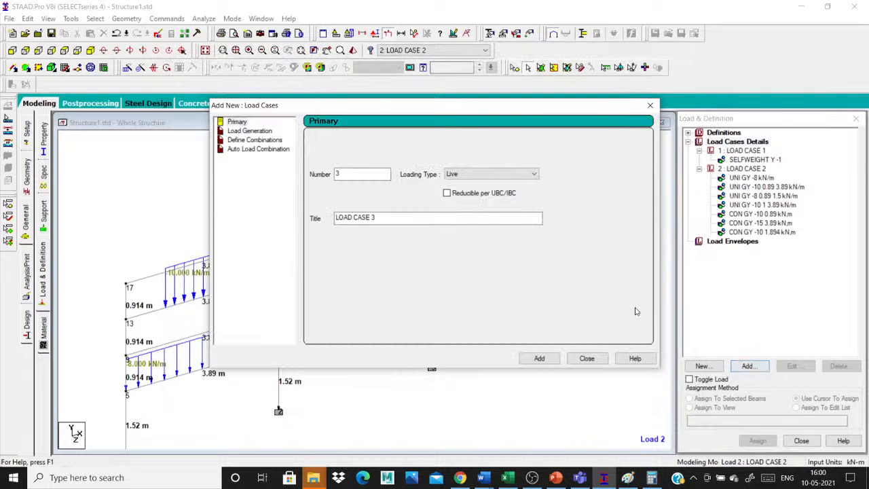
{"action": "left_click", "coordinate": [257, 140]}
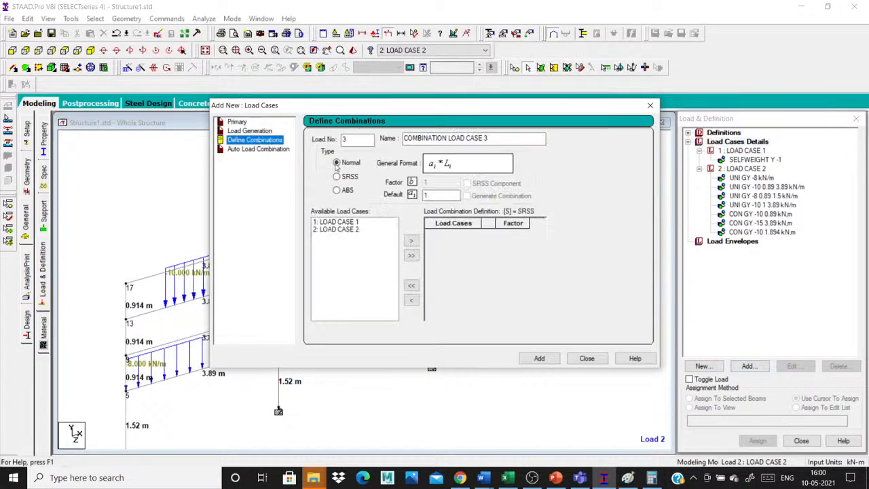
{"action": "left_click", "coordinate": [343, 230]}
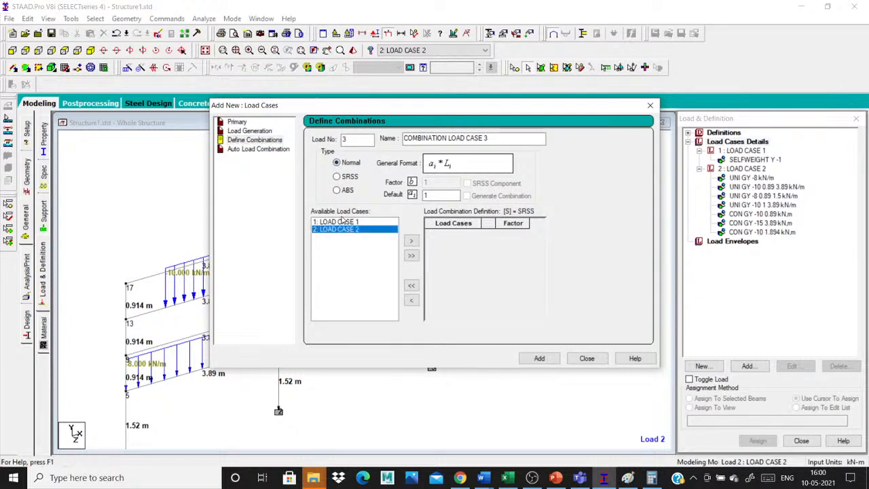
{"action": "left_click", "coordinate": [411, 257]}
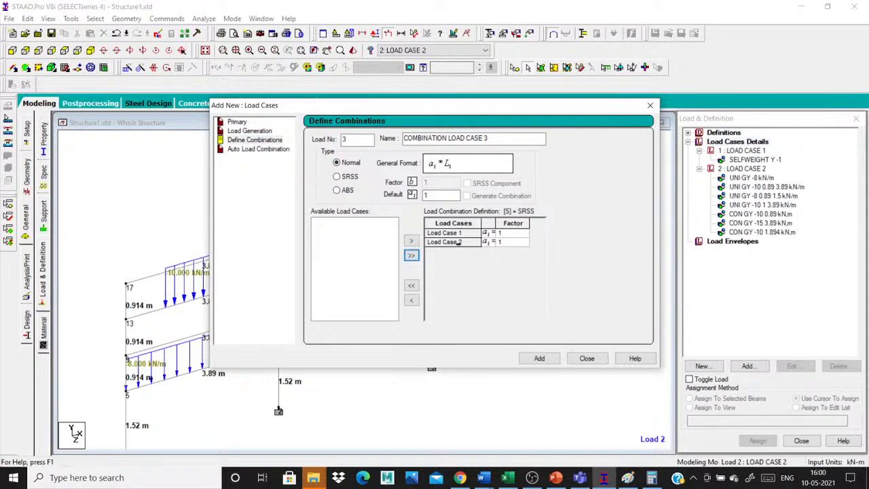
Step: Set the factors of Load Case 1 and Load Case 2 to 1.5 each and add the combination to the load cases
{"action": "left_click", "coordinate": [514, 233]}
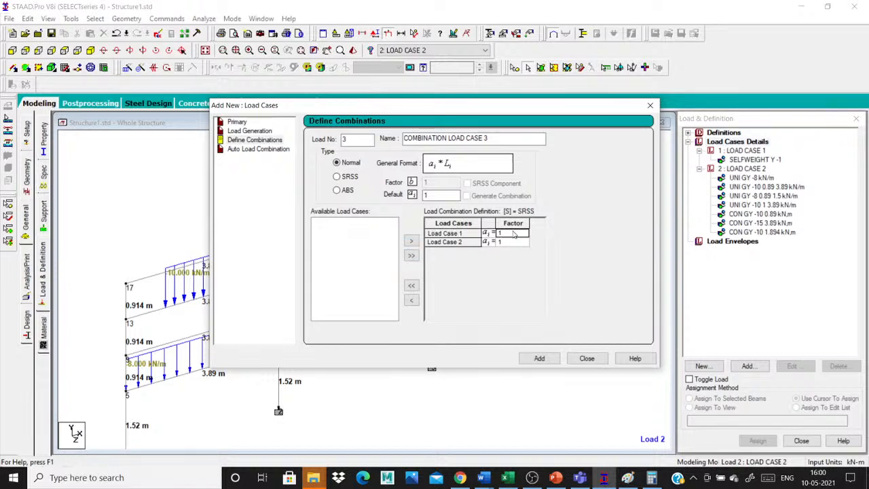
{"action": "type", "text": "1.5"}
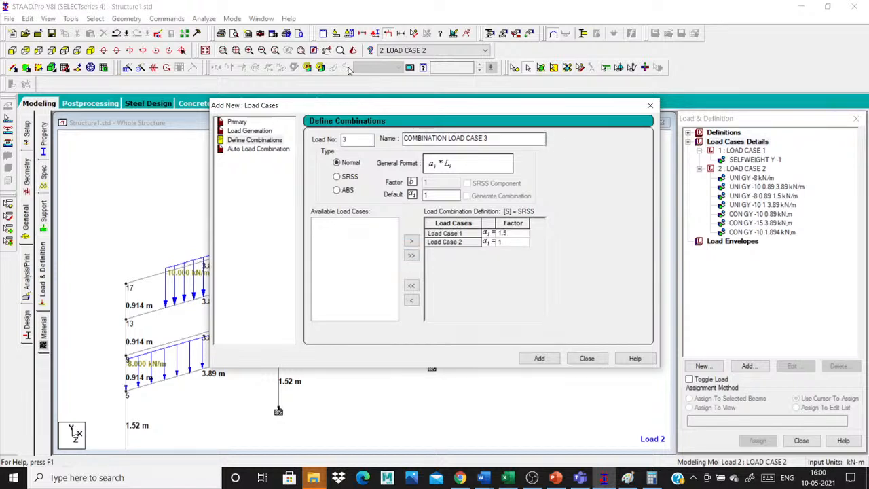
{"action": "left_click", "coordinate": [515, 242]}
{"action": "type", "text": "1.5"}
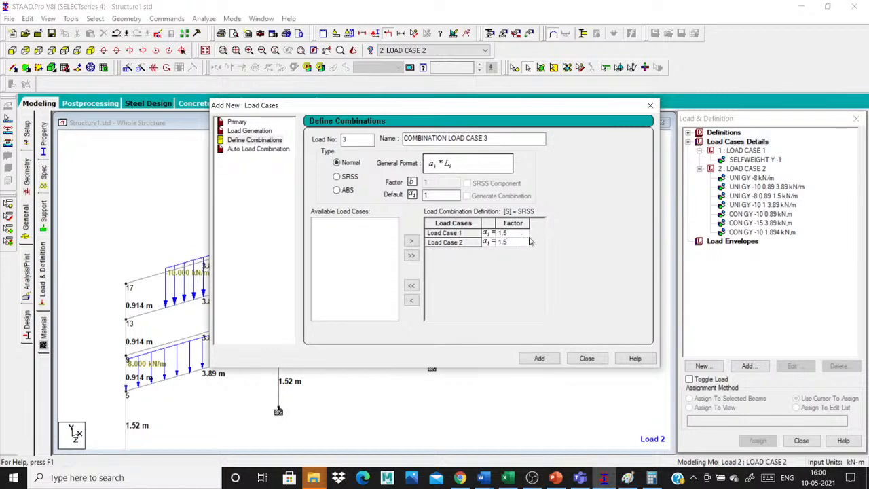
{"action": "left_click_drag", "start_coordinate": [478, 111], "coordinate": [754, 104]}
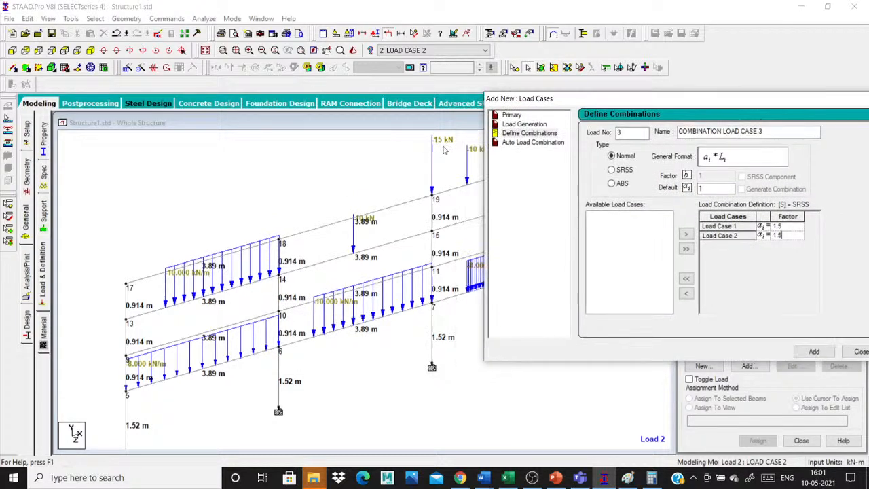
{"action": "left_click_drag", "start_coordinate": [516, 98], "coordinate": [30, 34]}
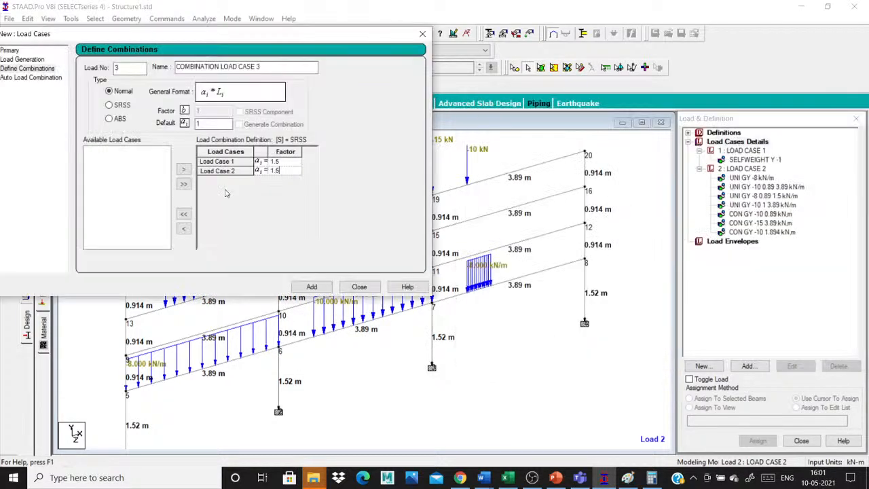
{"action": "left_click", "coordinate": [311, 286]}
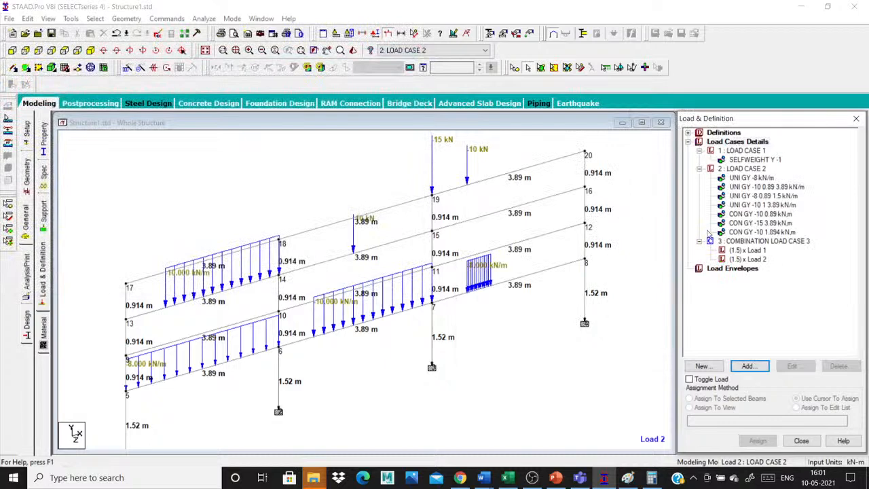
Step: Display COMBINATION LOAD CASE 3 on the frame and examine its factored load values
{"action": "left_click", "coordinate": [733, 251]}
{"action": "scroll", "coordinate": [313, 284], "scroll_direction": "down", "scroll_amount": 3}
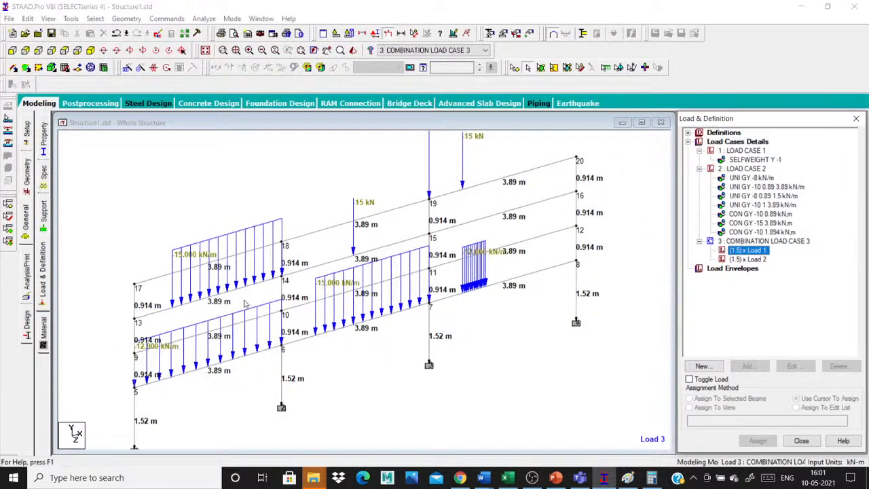
{"action": "scroll", "coordinate": [370, 208], "scroll_direction": "up", "scroll_amount": 2}
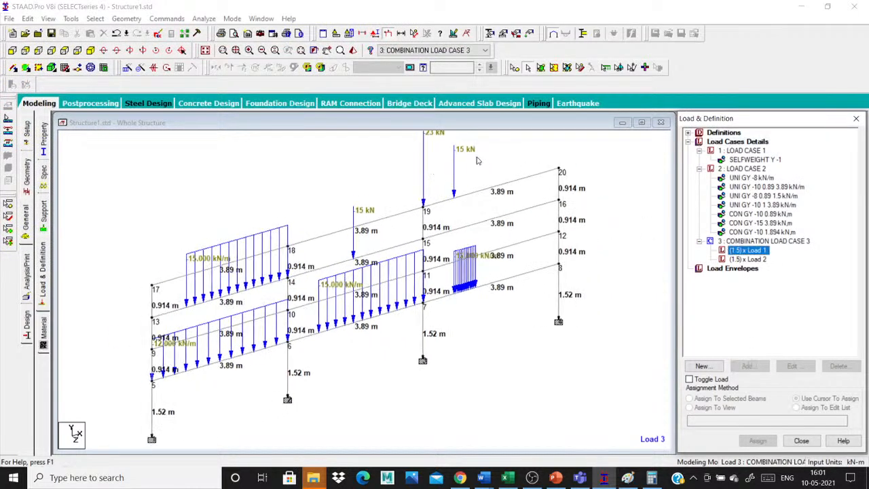
{"action": "scroll", "coordinate": [457, 198], "scroll_direction": "up", "scroll_amount": 1}
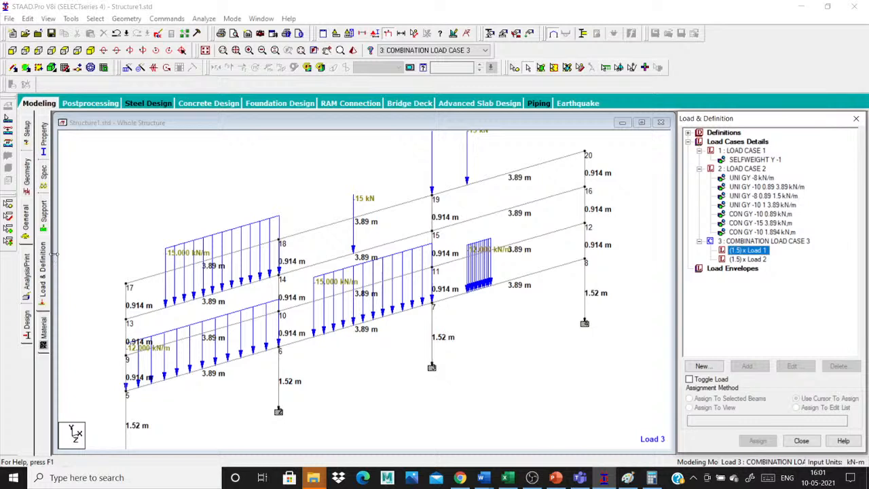
{"action": "scroll", "coordinate": [381, 278], "scroll_direction": "down", "scroll_amount": 1}
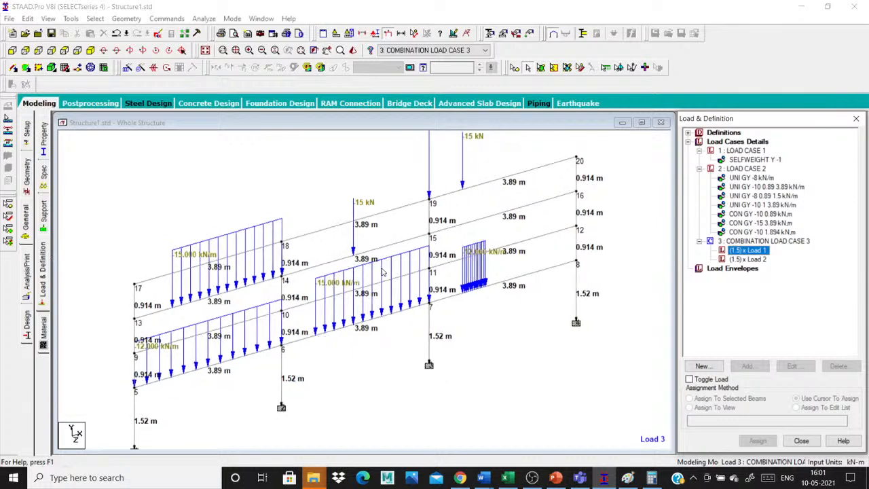
{"action": "scroll", "coordinate": [383, 271], "scroll_direction": "up", "scroll_amount": 1}
Step: Add a Perform Analysis command with the No Print option, then save the structure and run the analysis
{"action": "left_click", "coordinate": [26, 270]}
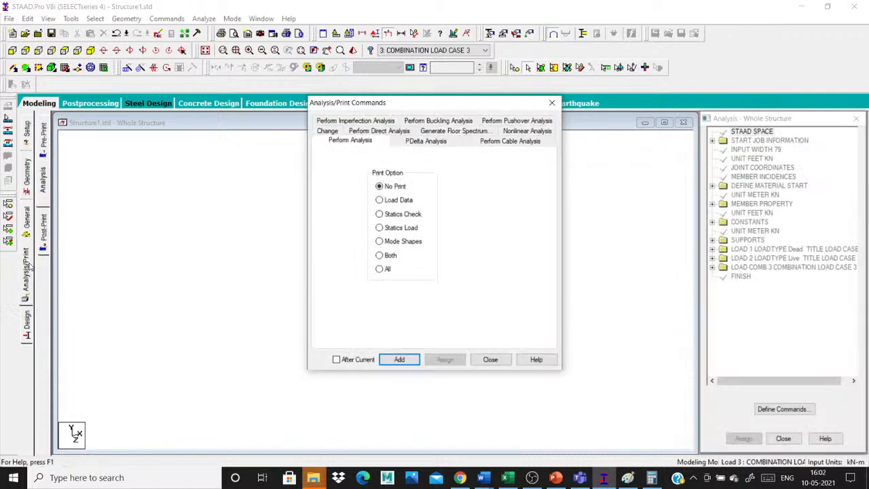
{"action": "left_click", "coordinate": [400, 360]}
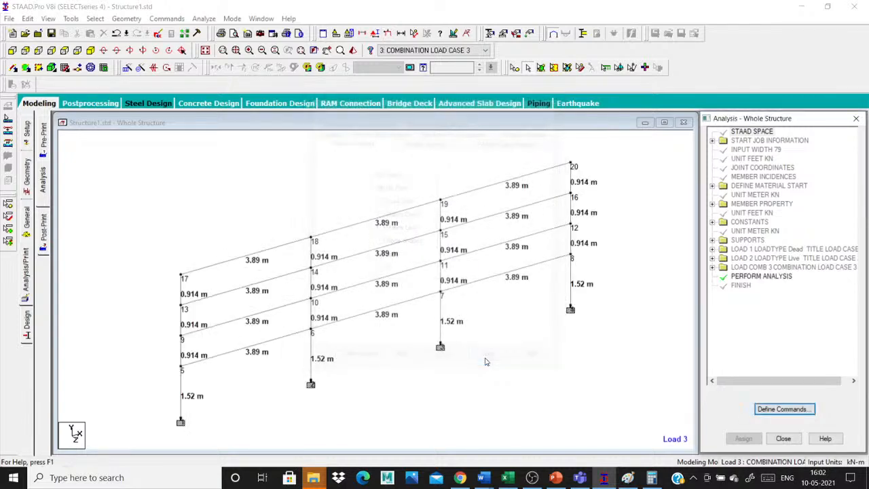
{"action": "left_click", "coordinate": [204, 19]}
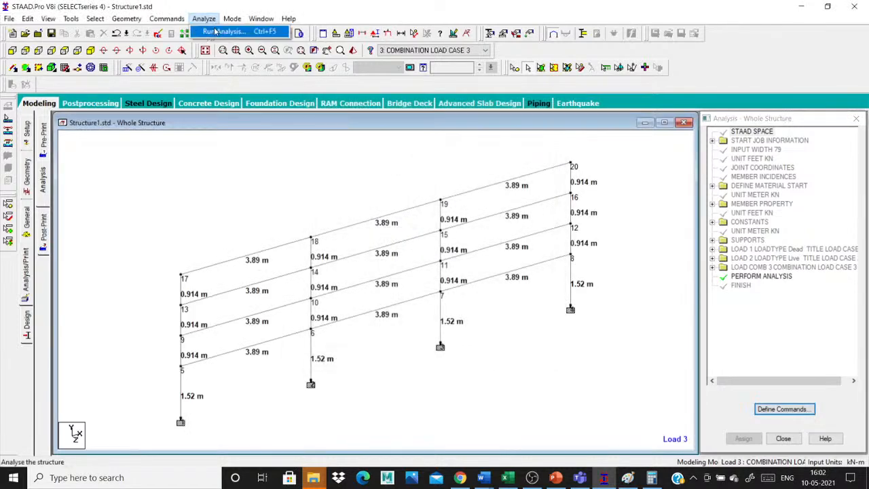
{"action": "left_click", "coordinate": [216, 33]}
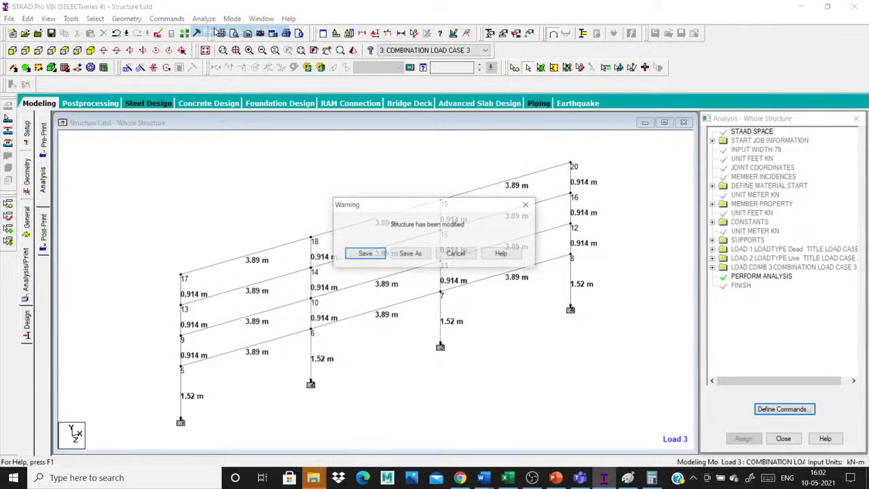
{"action": "left_click", "coordinate": [366, 255]}
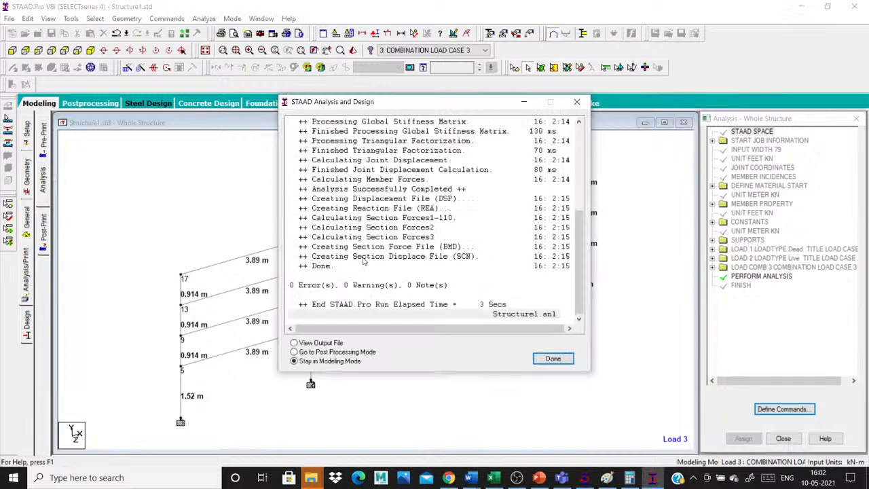
Step: Check the errors, warnings and notes line in the analysis log, then close the log and stay in modeling mode
{"action": "left_click", "coordinate": [344, 286]}
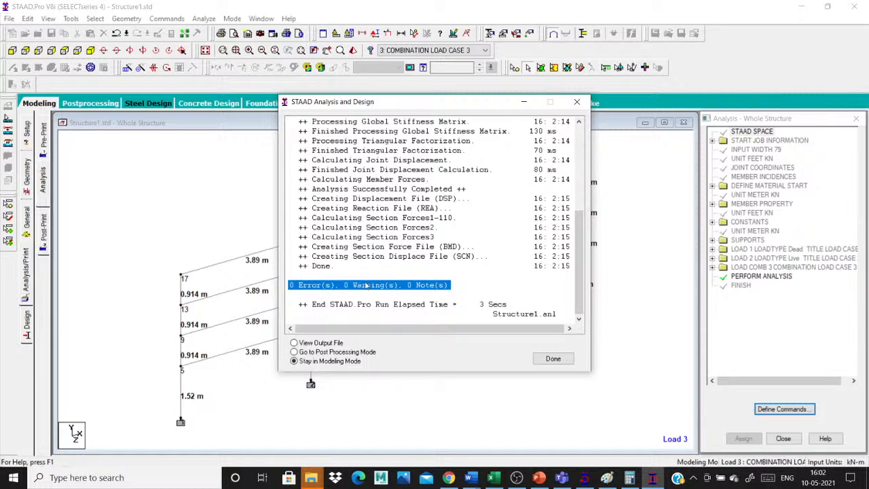
{"action": "left_click", "coordinate": [503, 288]}
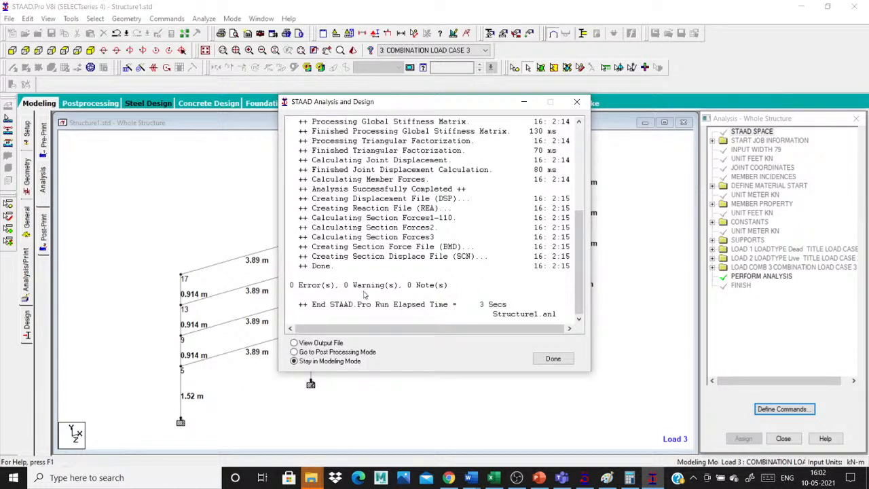
{"action": "triple_click", "coordinate": [327, 289]}
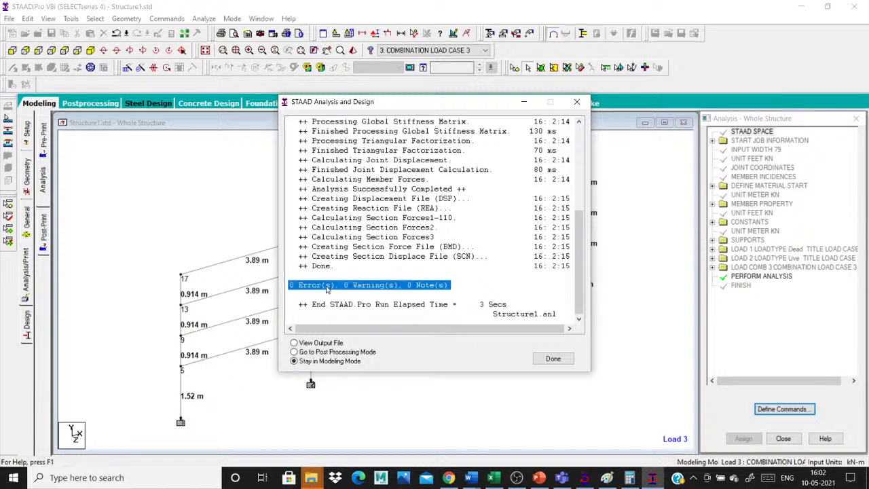
{"action": "left_click", "coordinate": [456, 271]}
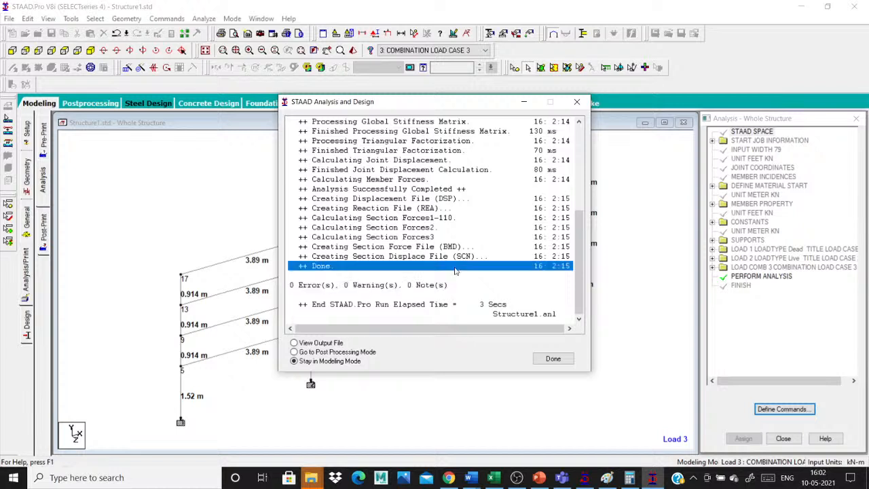
{"action": "left_click", "coordinate": [443, 287]}
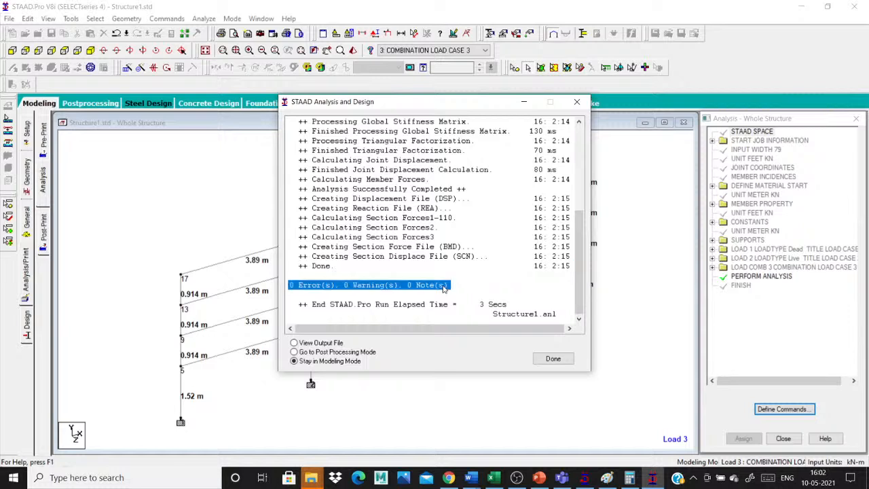
{"action": "left_click", "coordinate": [454, 277]}
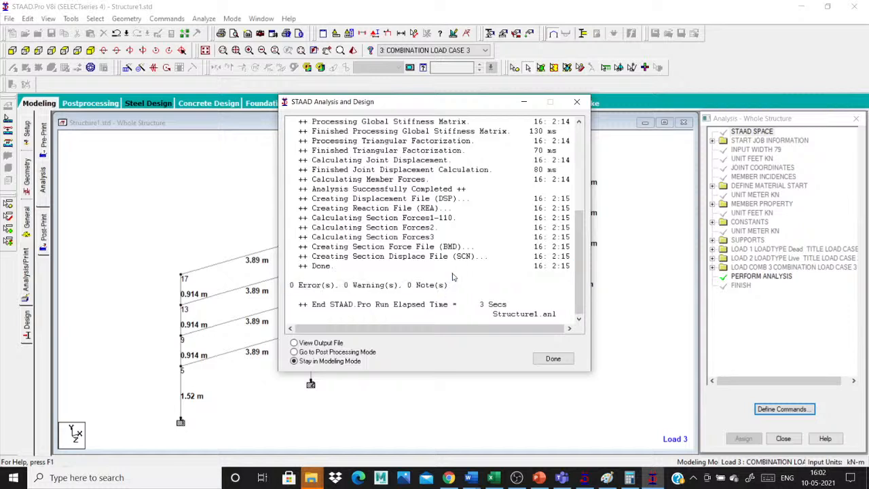
{"action": "left_click", "coordinate": [451, 285]}
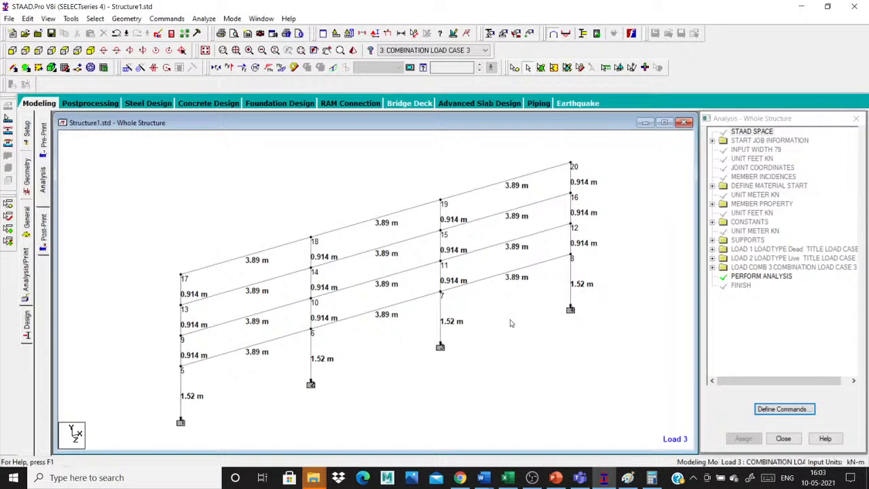
Step: Review the job information and the section properties assigned to the frame members
{"action": "left_click", "coordinate": [29, 117]}
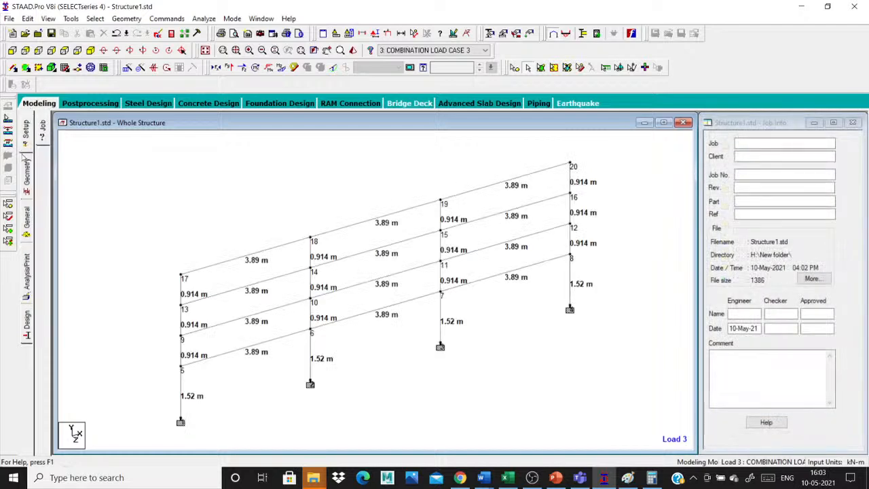
{"action": "left_click", "coordinate": [26, 210]}
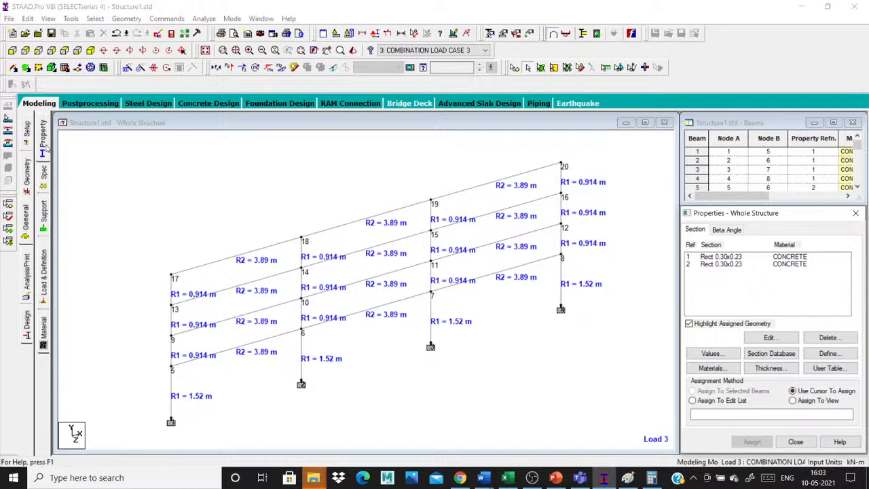
{"action": "left_click", "coordinate": [199, 202]}
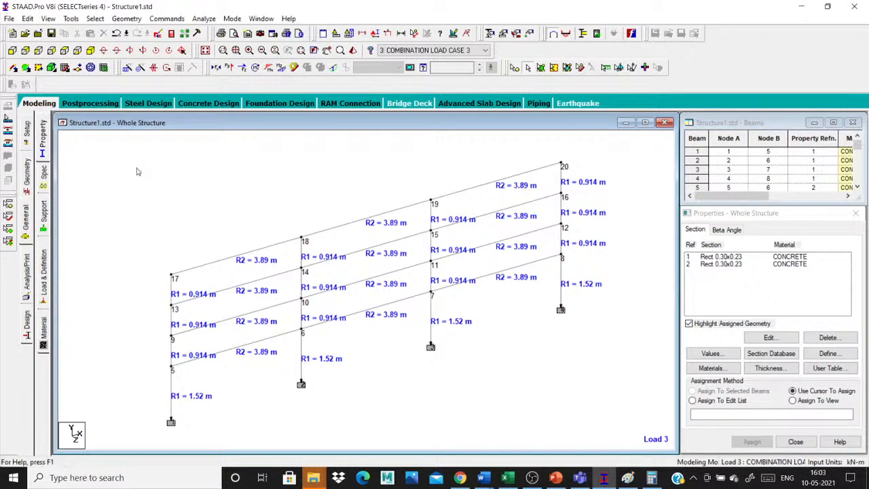
Step: Enter postprocessing with LOAD CASE 1, LOAD CASE 2 and COMBINATION LOAD CASE 3 included in the results setup
{"action": "left_click", "coordinate": [89, 103]}
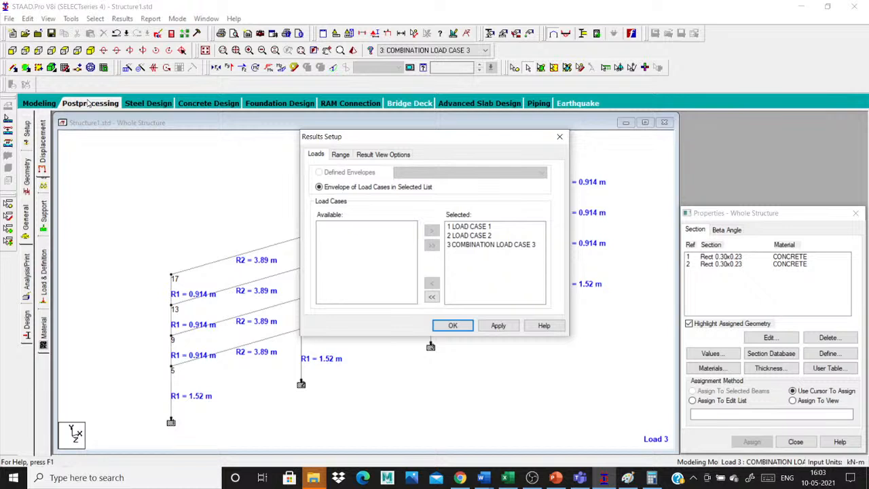
{"action": "left_click", "coordinate": [496, 244]}
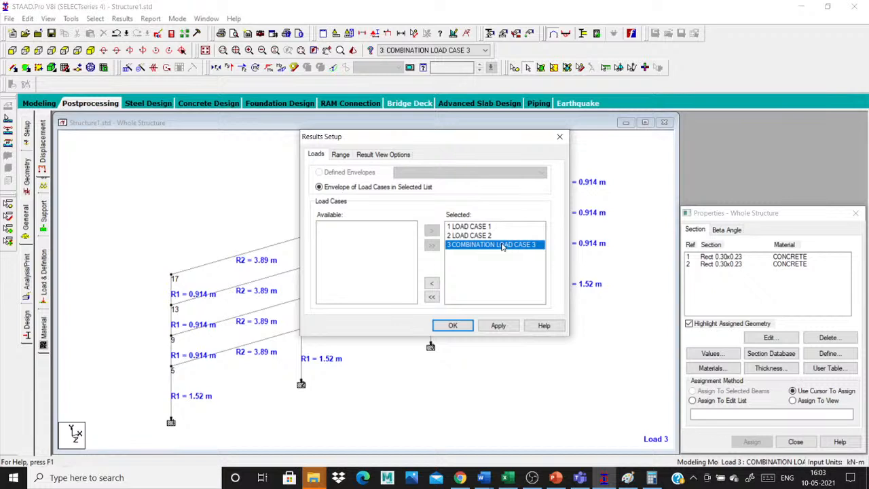
{"action": "left_click", "coordinate": [500, 227]}
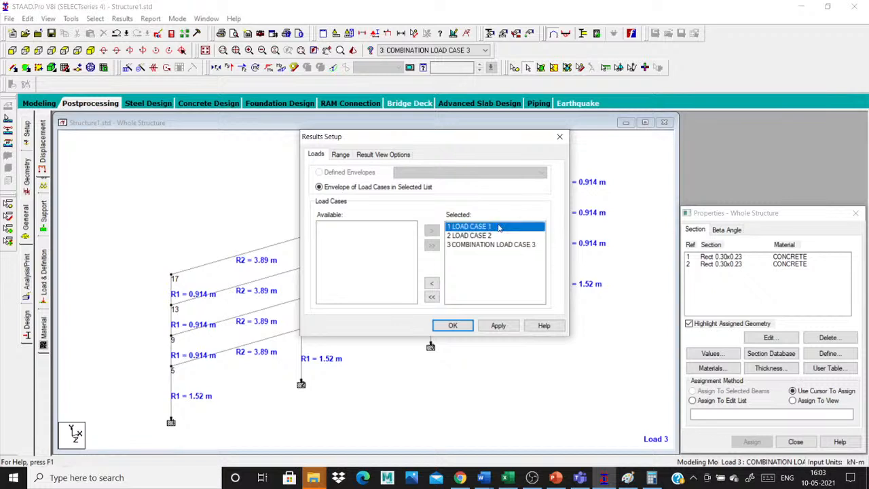
{"action": "left_click", "coordinate": [500, 235]}
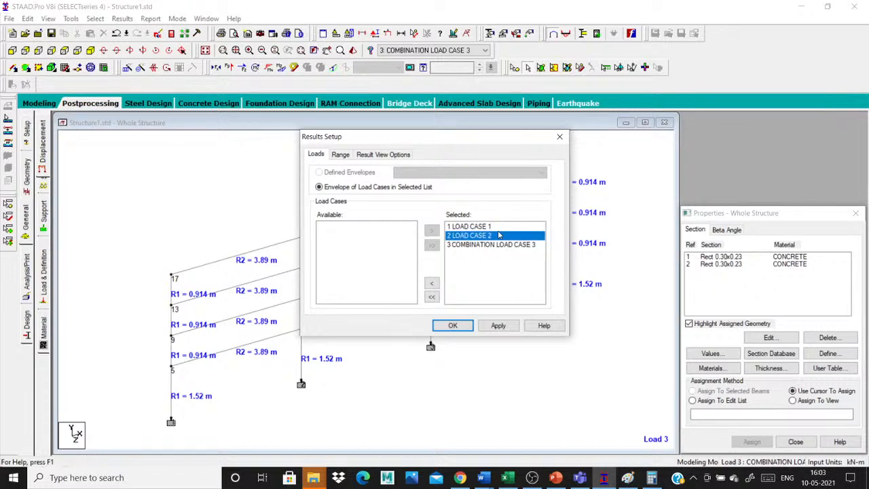
{"action": "left_click", "coordinate": [499, 244]}
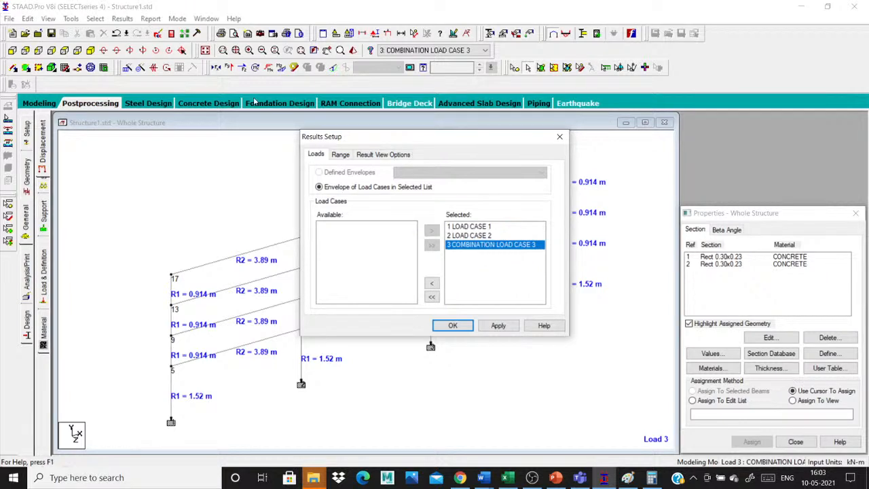
{"action": "left_click", "coordinate": [453, 326]}
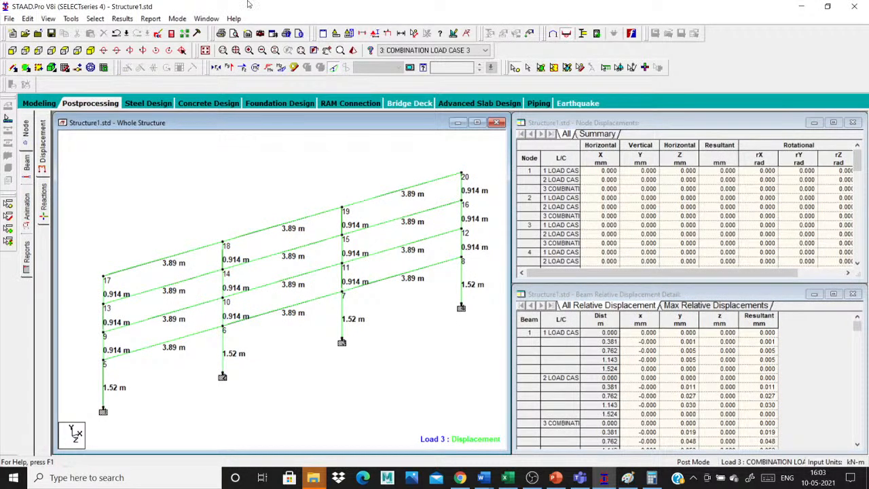
Step: Replace the displacement display with the Bending Z moment diagram and enlarge the Whole Structure view to fill the workspace
{"action": "left_click", "coordinate": [335, 68]}
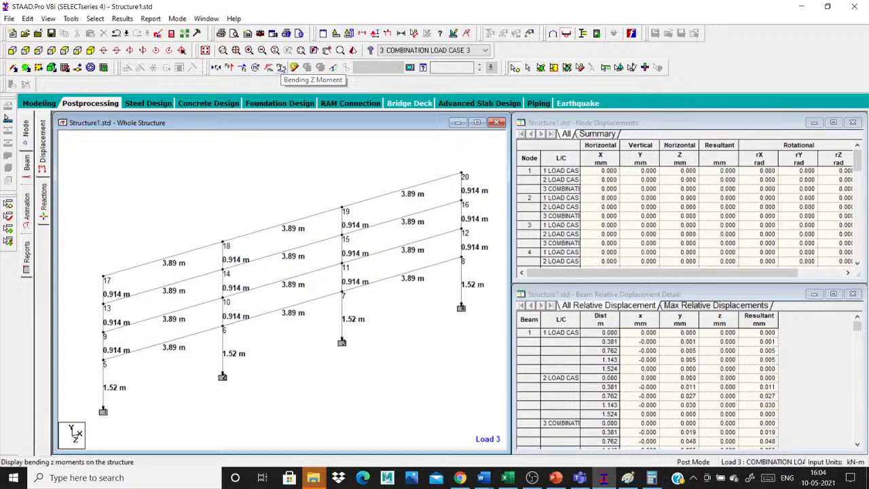
{"action": "left_click", "coordinate": [280, 69]}
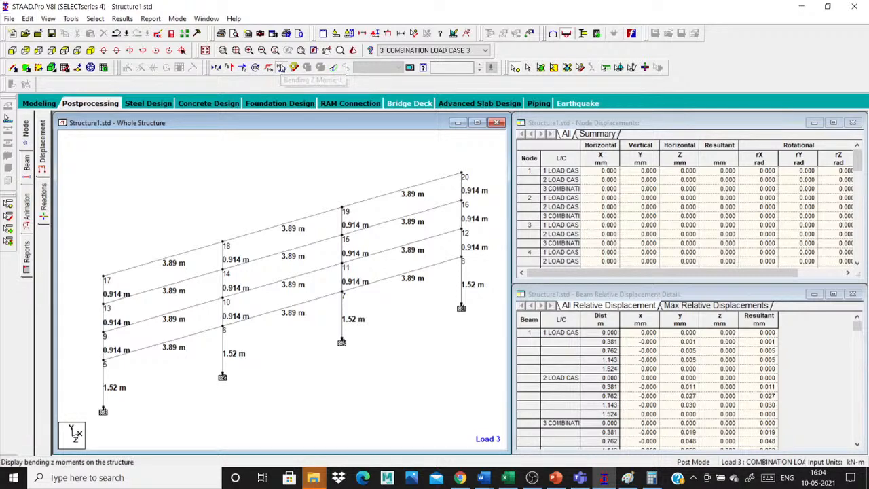
{"action": "left_click", "coordinate": [476, 122]}
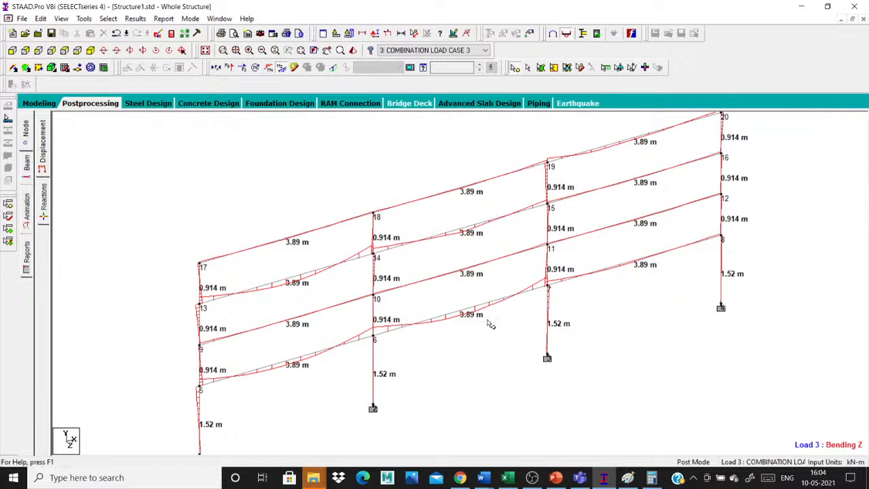
{"action": "scroll", "coordinate": [459, 340], "scroll_direction": "down", "scroll_amount": 1}
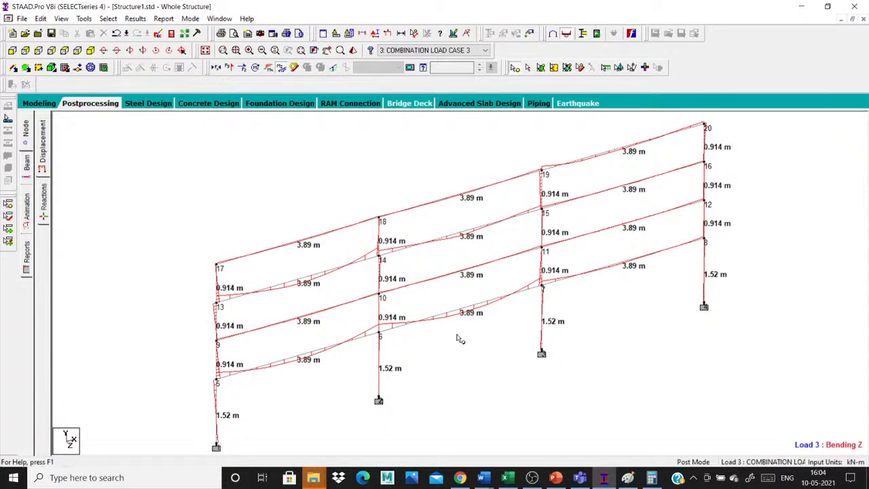
Step: Annotate the beams with their bending moment values at Ends and Mid point
{"action": "left_click", "coordinate": [135, 19]}
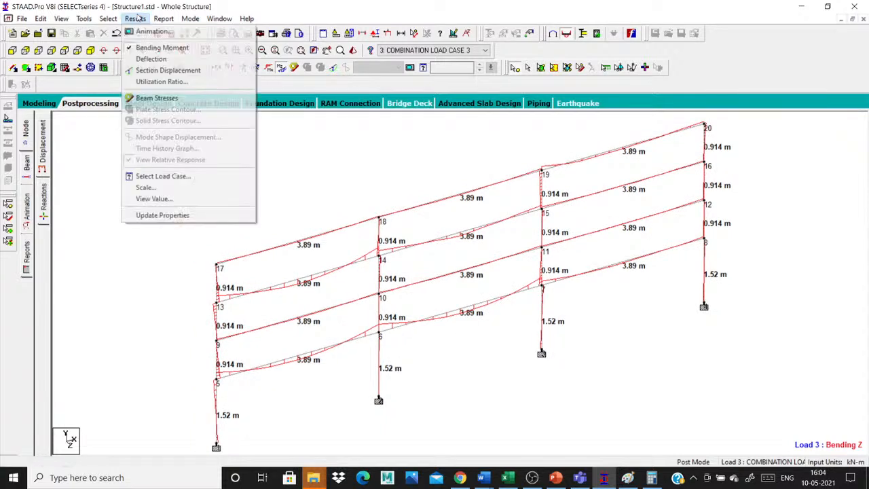
{"action": "left_click", "coordinate": [192, 199]}
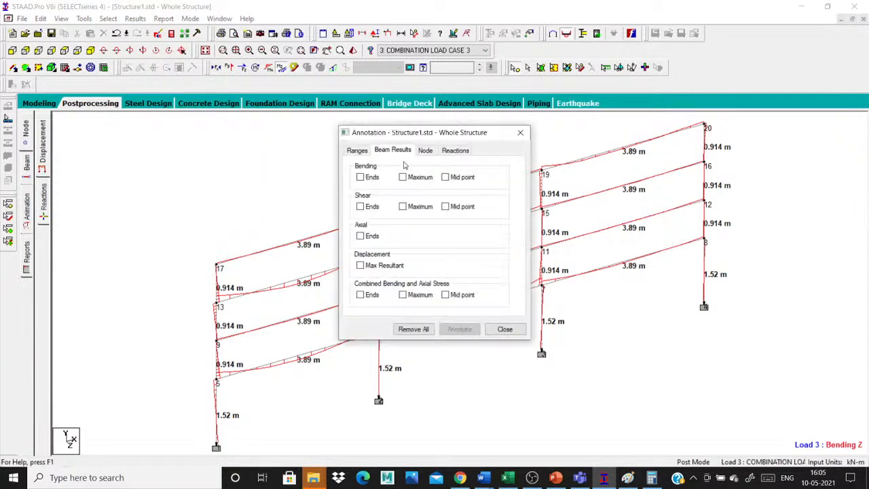
{"action": "left_click", "coordinate": [367, 178]}
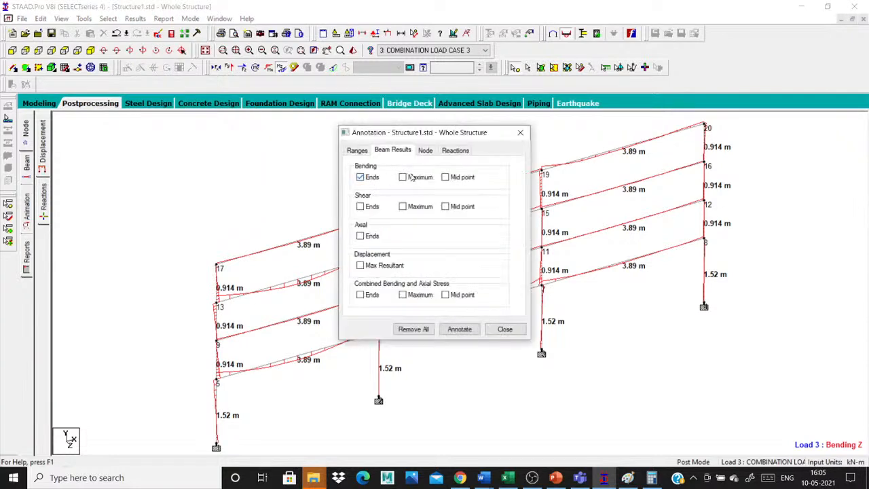
{"action": "left_click", "coordinate": [446, 177]}
{"action": "left_click", "coordinate": [459, 330]}
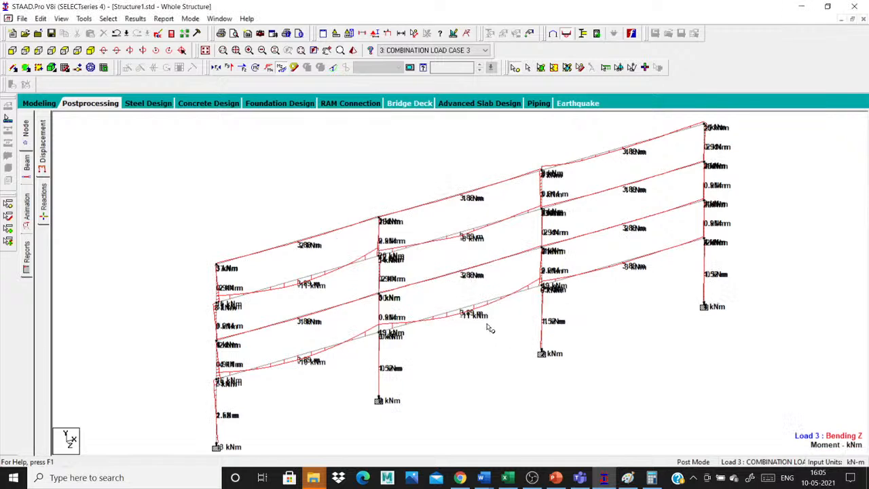
Step: Remove the end bending values from the annotations, keeping only the Mid point moments on all beams
{"action": "left_click", "coordinate": [135, 19]}
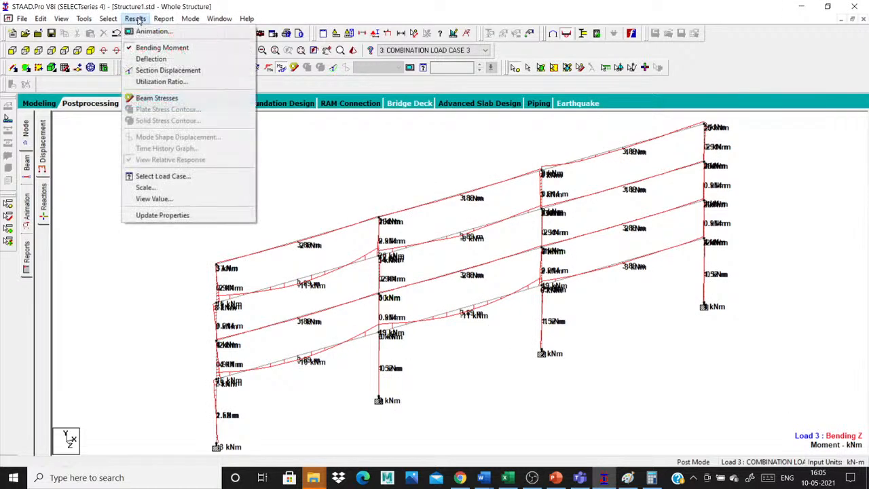
{"action": "left_click", "coordinate": [154, 199]}
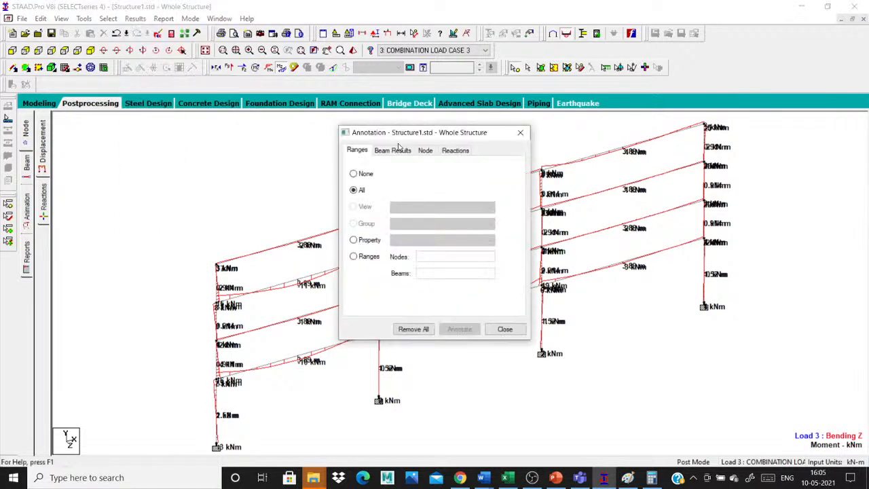
{"action": "left_click", "coordinate": [394, 150]}
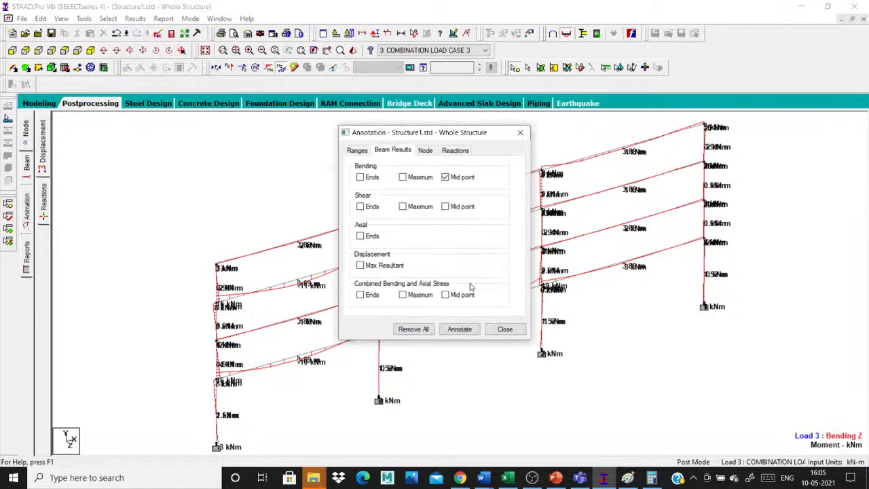
{"action": "left_click", "coordinate": [459, 330]}
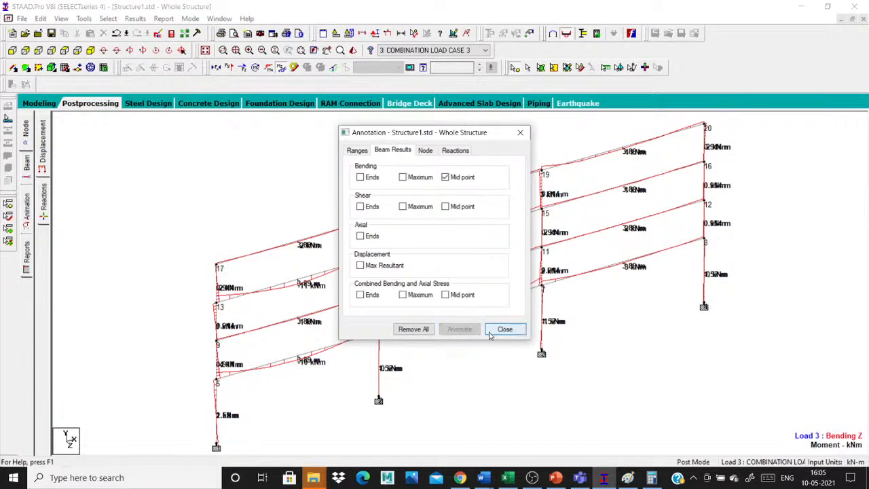
{"action": "left_click", "coordinate": [493, 331]}
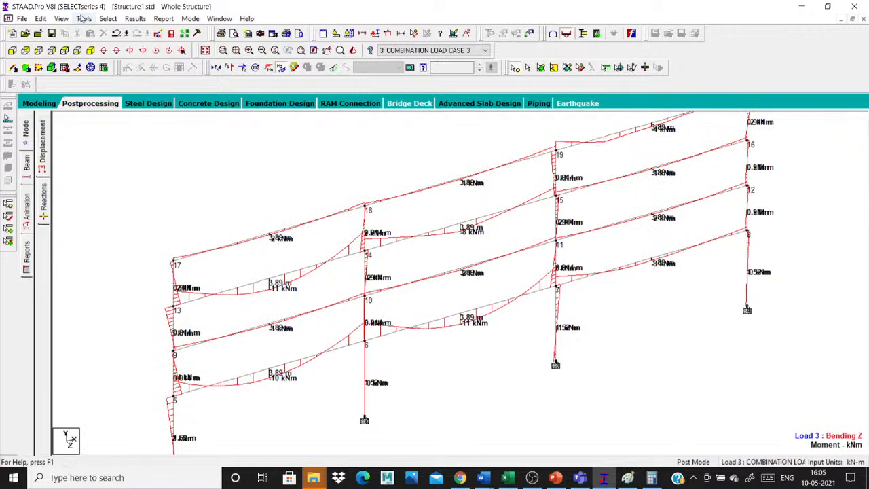
Step: Remove the member length dimensions from the whole view and close the dimension settings
{"action": "left_click", "coordinate": [401, 34]}
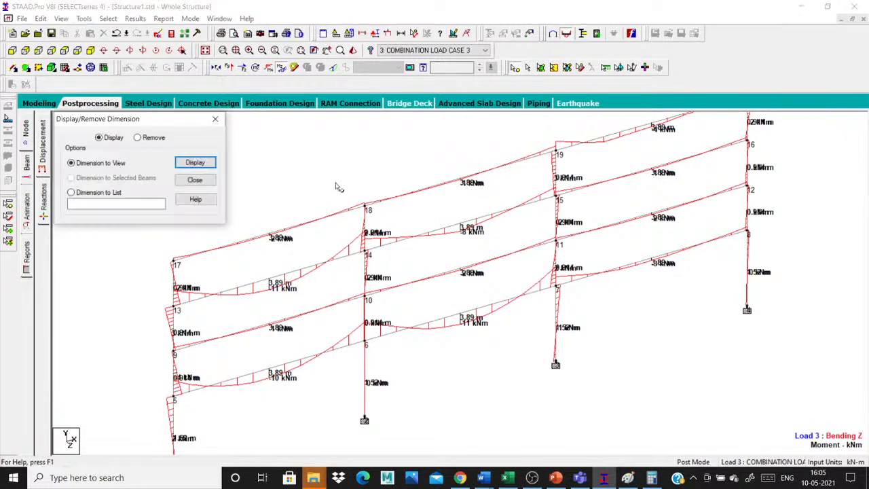
{"action": "left_click", "coordinate": [138, 137]}
{"action": "left_click", "coordinate": [195, 163]}
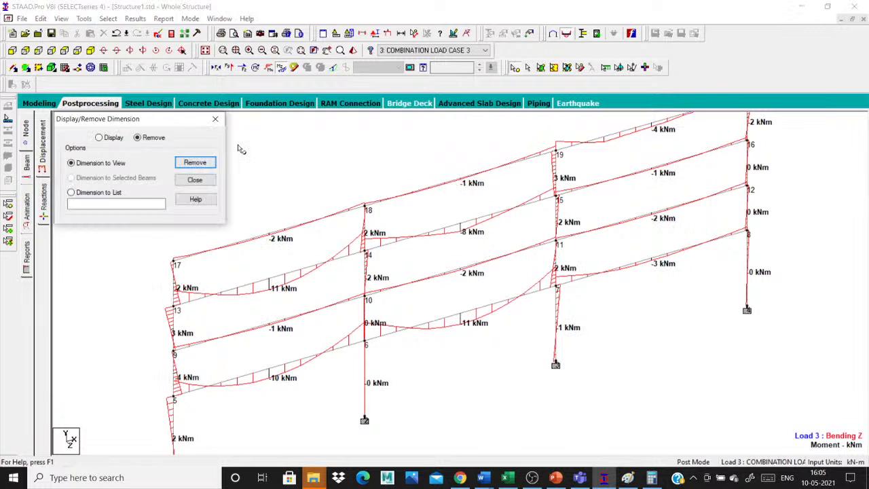
{"action": "left_click", "coordinate": [216, 119]}
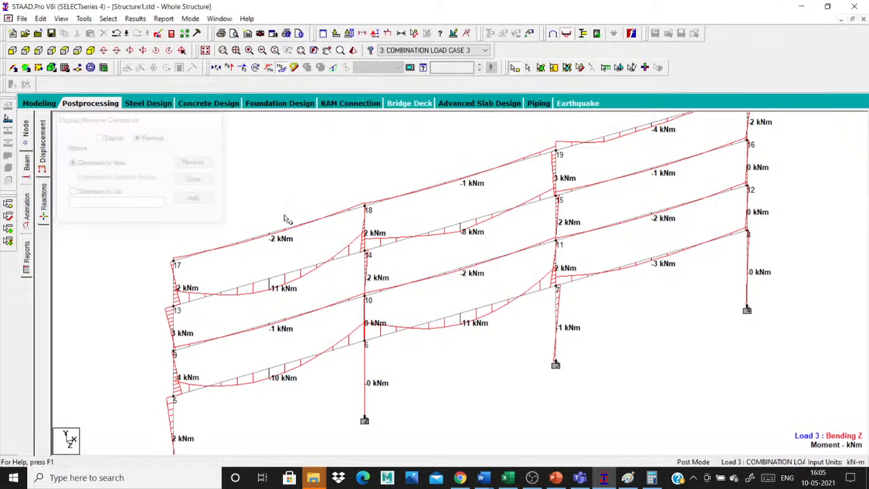
{"action": "scroll", "coordinate": [426, 356], "scroll_direction": "down", "scroll_amount": 1}
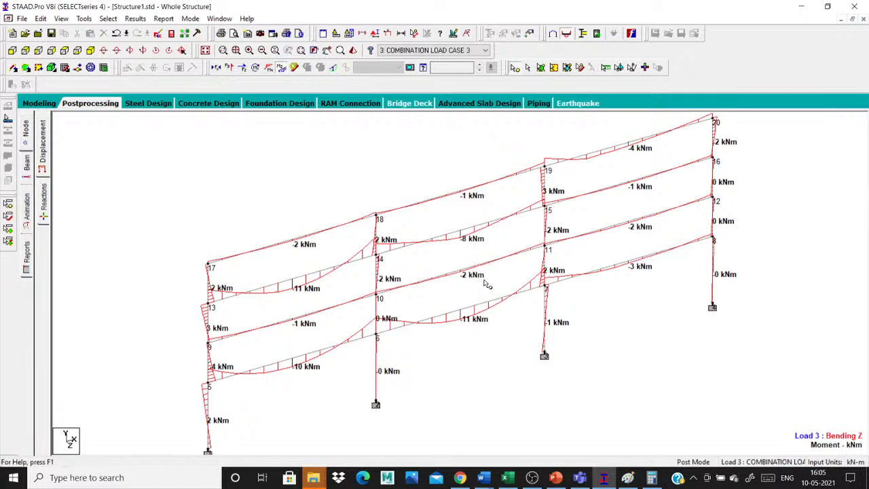
Step: Add the bending Ends values back to the annotations and examine the moment diagram at an enlarged, then reduced, diagram scale
{"action": "left_click", "coordinate": [109, 45]}
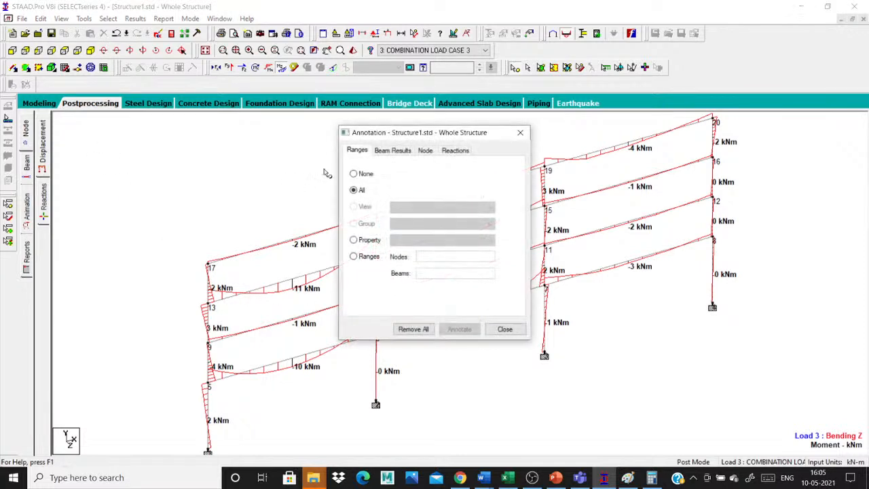
{"action": "left_click", "coordinate": [392, 150]}
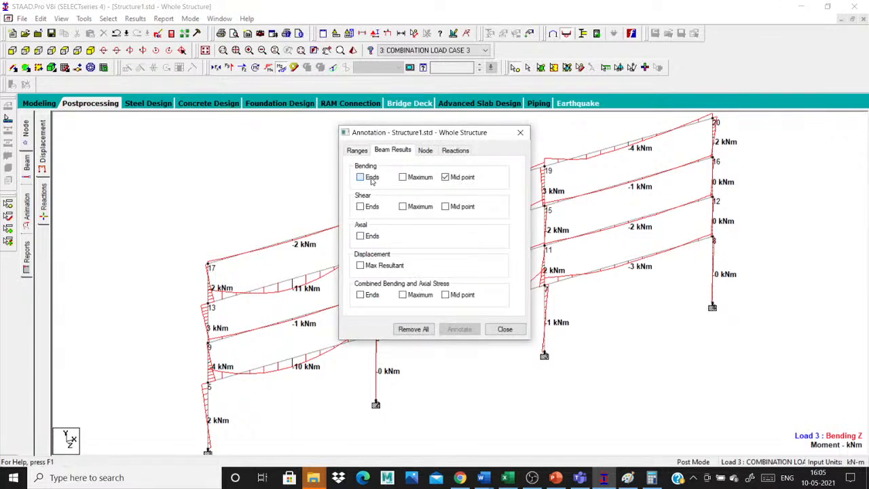
{"action": "left_click", "coordinate": [503, 328]}
{"action": "scroll", "coordinate": [163, 280], "scroll_direction": "up", "scroll_amount": 1}
{"action": "scroll", "coordinate": [155, 277], "scroll_direction": "up", "scroll_amount": 6, "text": "ctrl"}
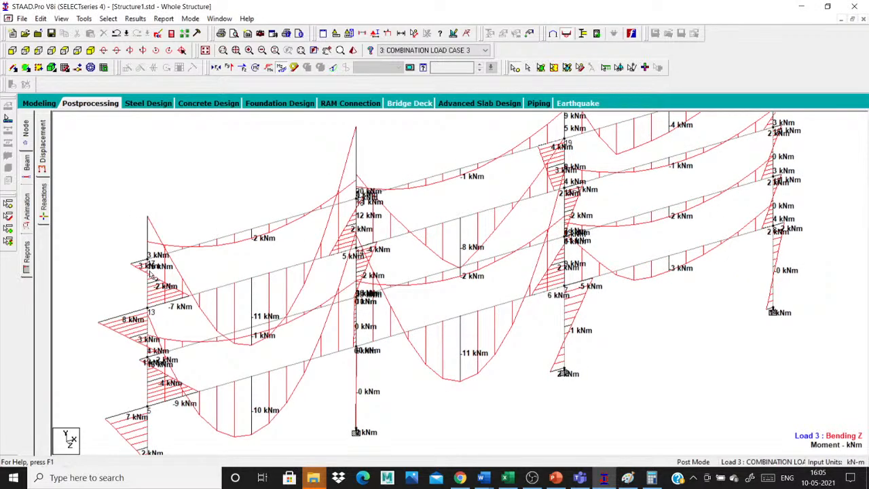
{"action": "scroll", "coordinate": [153, 275], "scroll_direction": "down", "scroll_amount": 5, "text": "ctrl"}
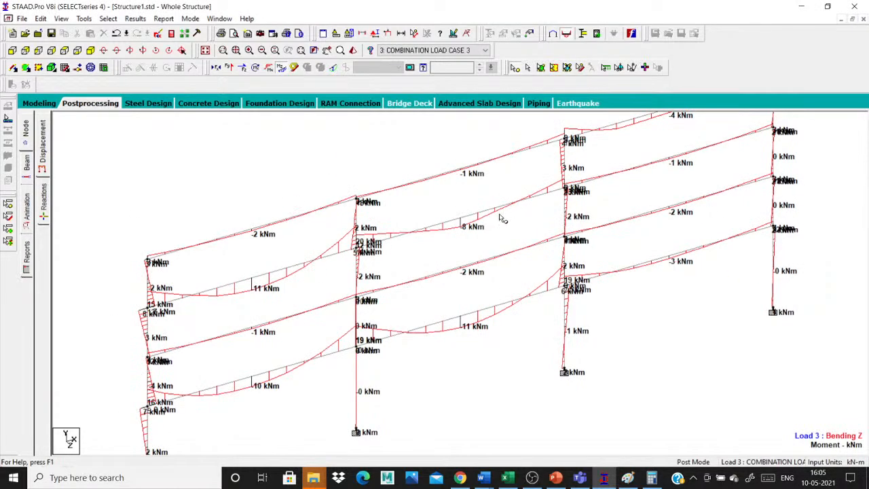
{"action": "scroll", "coordinate": [506, 217], "scroll_direction": "down", "scroll_amount": 1}
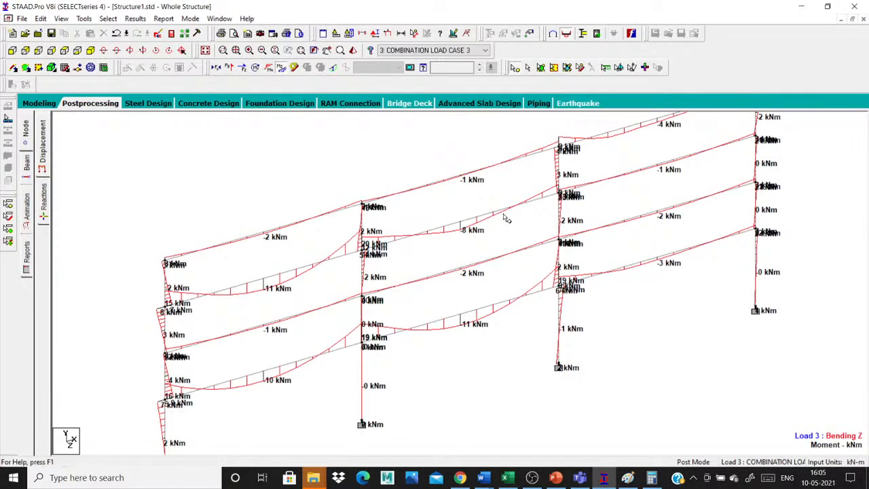
{"action": "scroll", "coordinate": [506, 218], "scroll_direction": "down", "scroll_amount": 1}
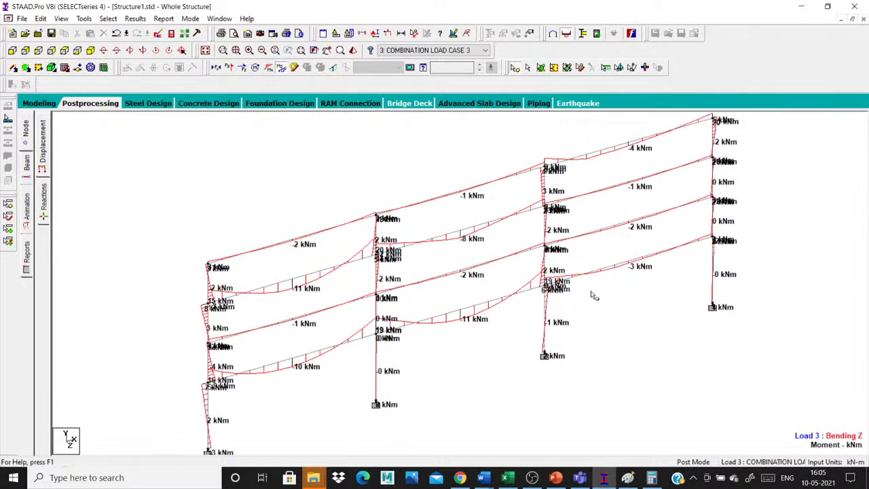
Step: Replace the bending moment diagram with the Shear Y diagram and annotate the beams with shear Ends values instead of bending values
{"action": "left_click", "coordinate": [282, 67]}
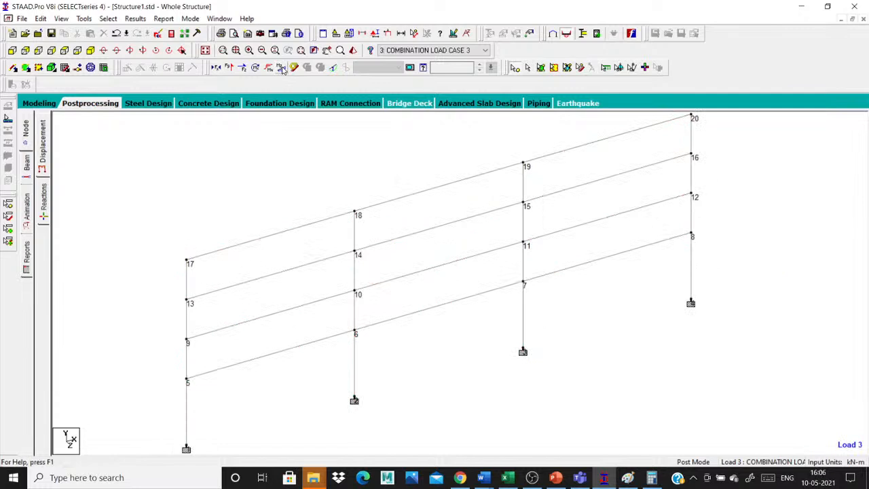
{"action": "left_click", "coordinate": [242, 68]}
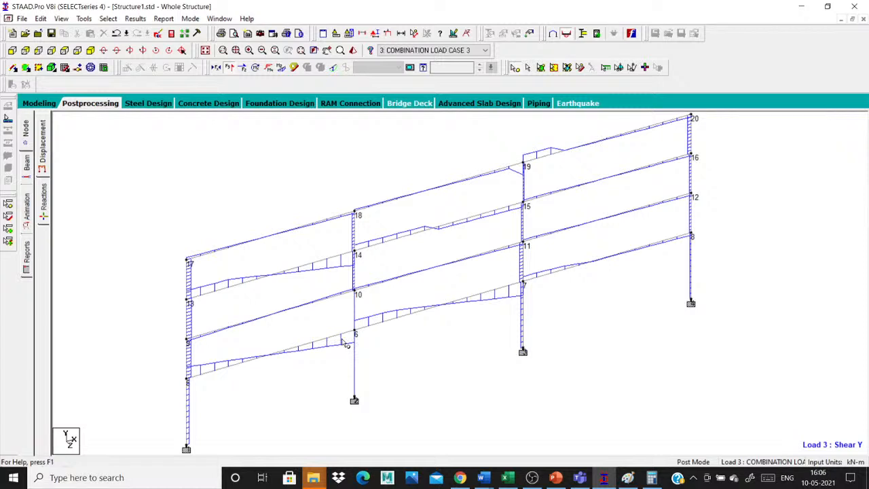
{"action": "left_click", "coordinate": [83, 19]}
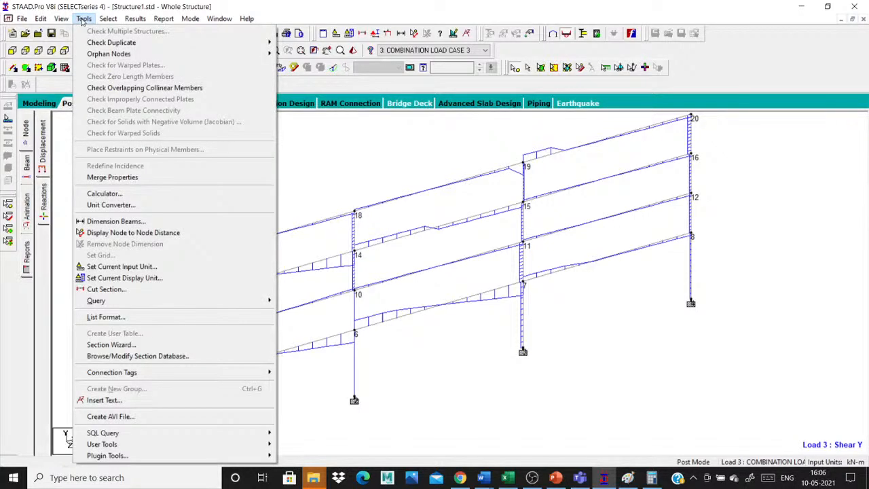
{"action": "mouse_move", "coordinate": [136, 19]}
{"action": "left_click", "coordinate": [190, 199]}
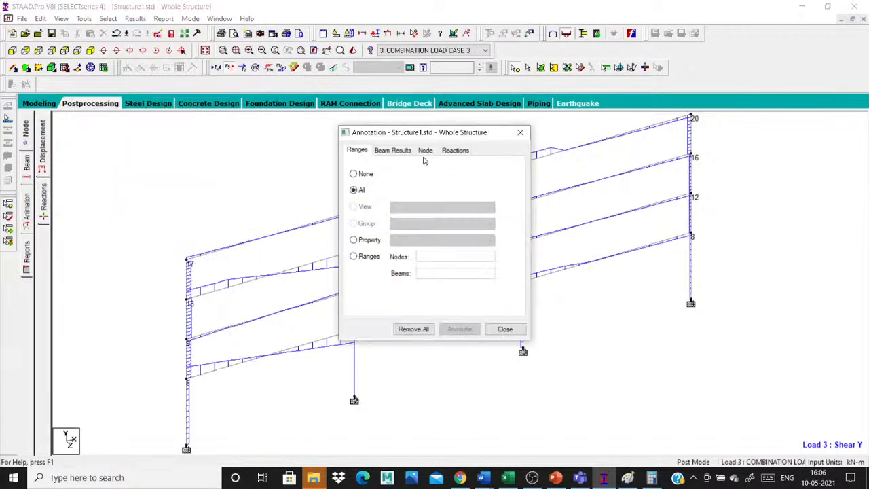
{"action": "left_click", "coordinate": [393, 150]}
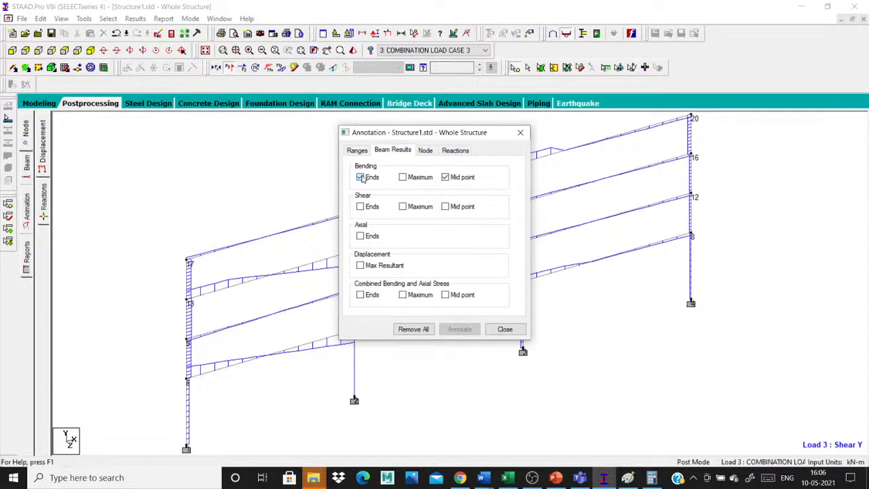
{"action": "left_click", "coordinate": [361, 177]}
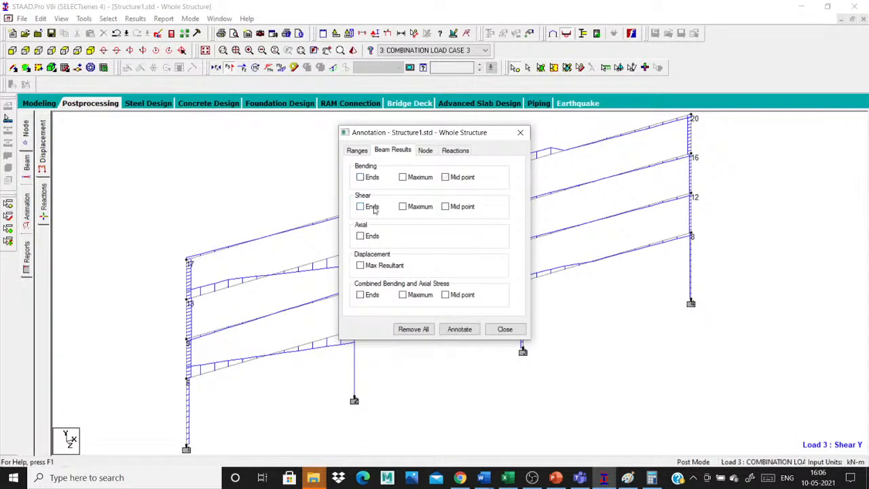
{"action": "left_click", "coordinate": [374, 209]}
{"action": "left_click", "coordinate": [459, 329]}
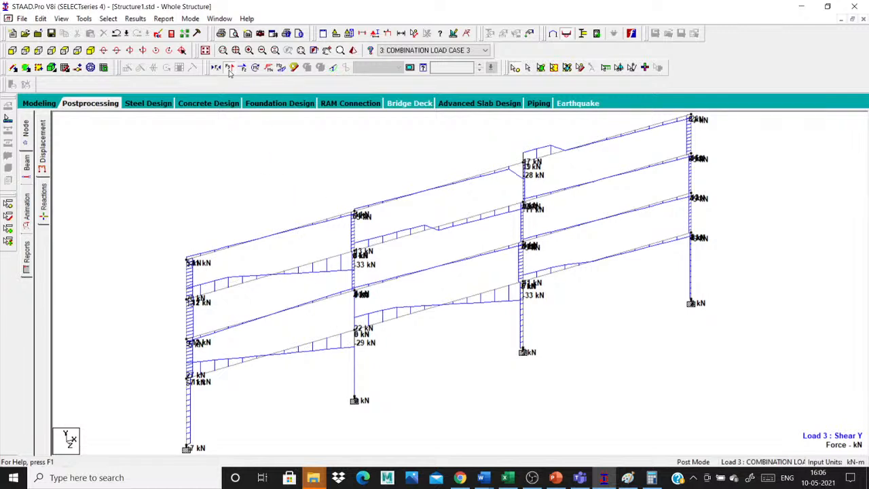
Step: Hide the shear diagram and examine the support reactions of the frame for combination load case 3
{"action": "left_click", "coordinate": [230, 70]}
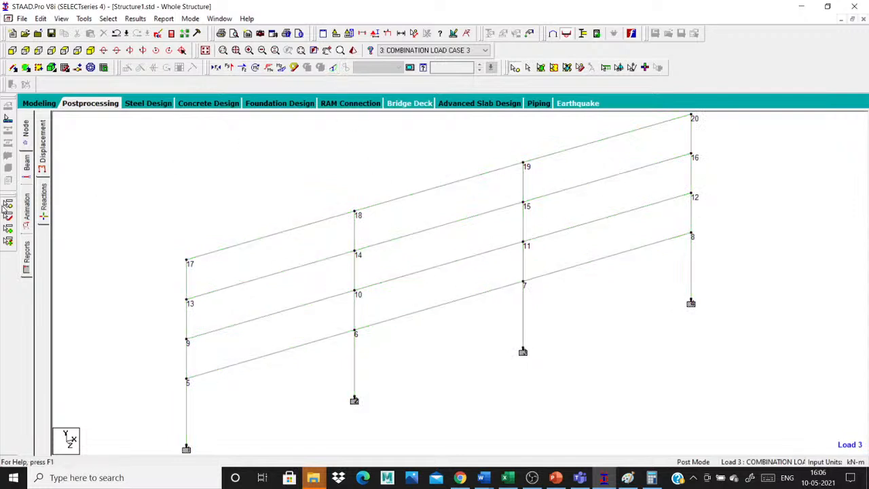
{"action": "left_click", "coordinate": [43, 201]}
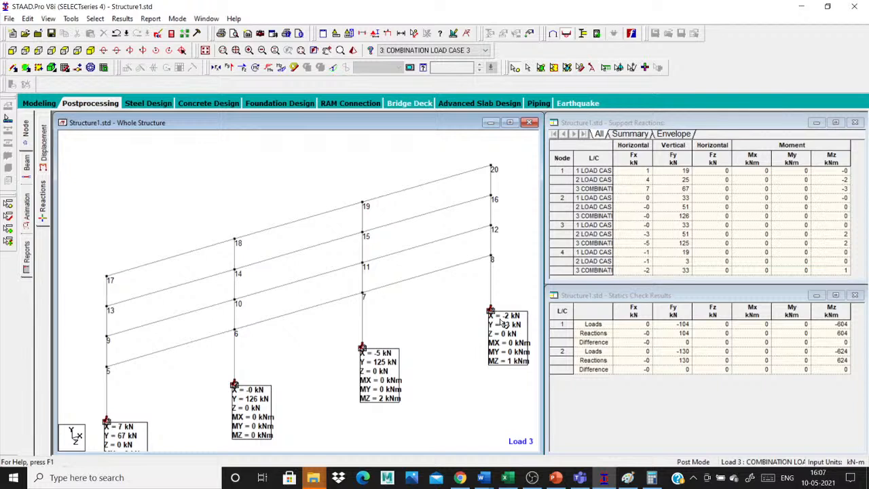
{"action": "scroll", "coordinate": [342, 305], "scroll_direction": "down", "scroll_amount": 1}
{"action": "scroll", "coordinate": [342, 309], "scroll_direction": "up", "scroll_amount": 1}
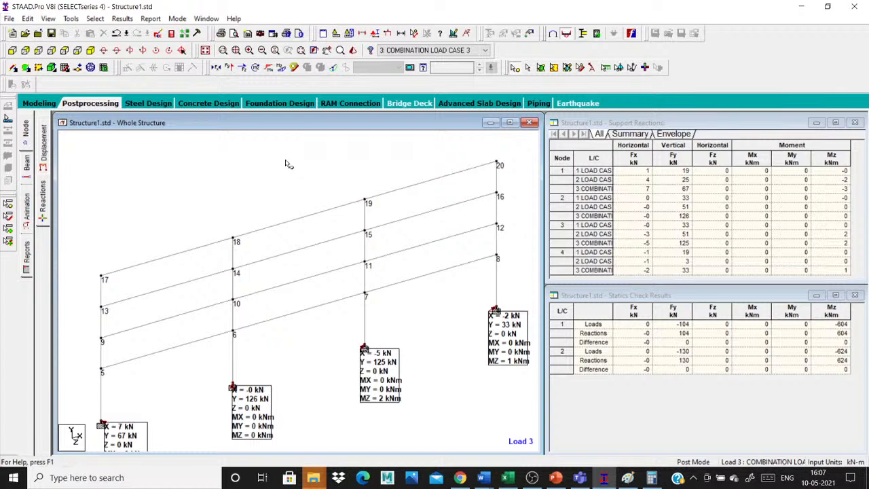
{"action": "scroll", "coordinate": [289, 165], "scroll_direction": "up", "scroll_amount": 1}
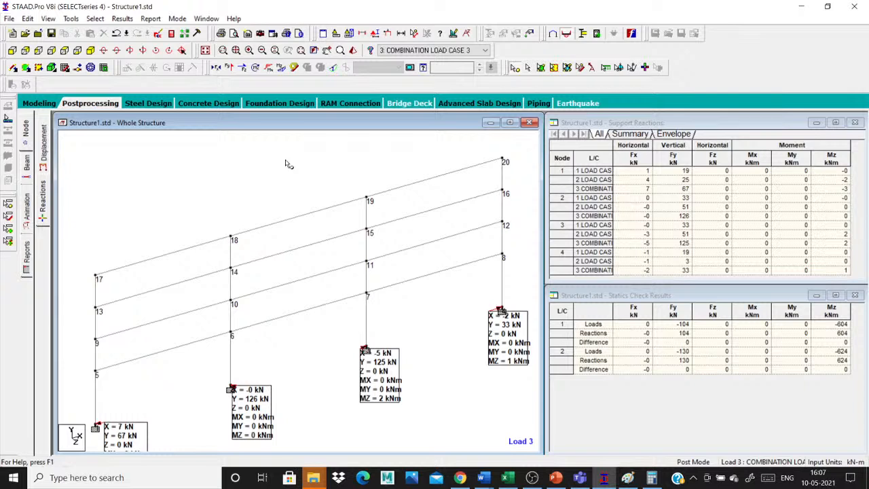
Step: Switch to Microsoft Teams, check the meeting chat for messages from participants, and close the chat
{"action": "left_click", "coordinate": [578, 478]}
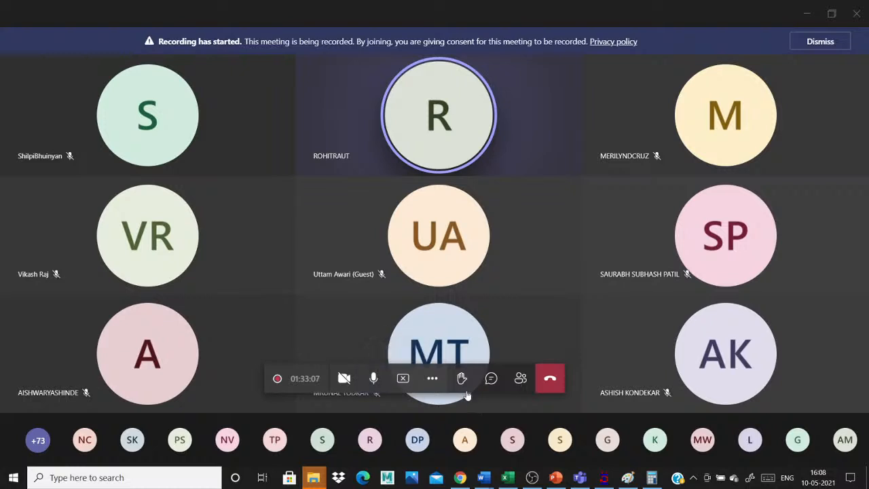
{"action": "left_click", "coordinate": [491, 378]}
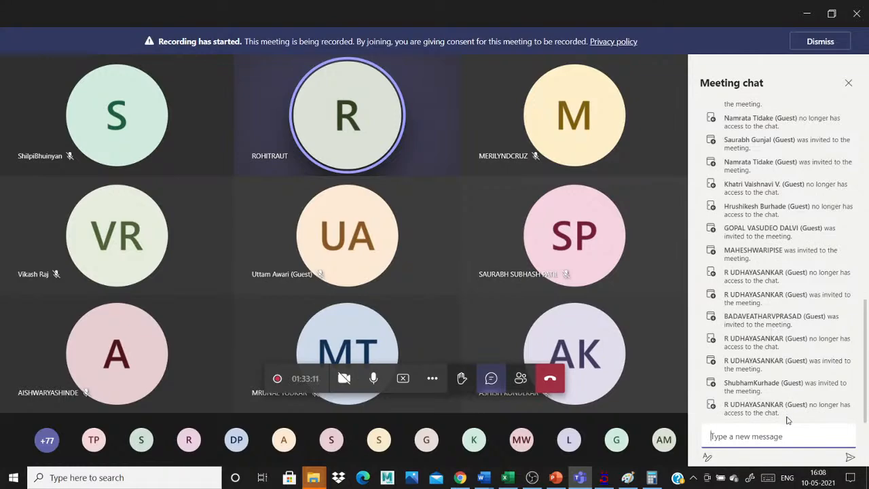
{"action": "scroll", "coordinate": [788, 421], "scroll_direction": "up", "scroll_amount": 5}
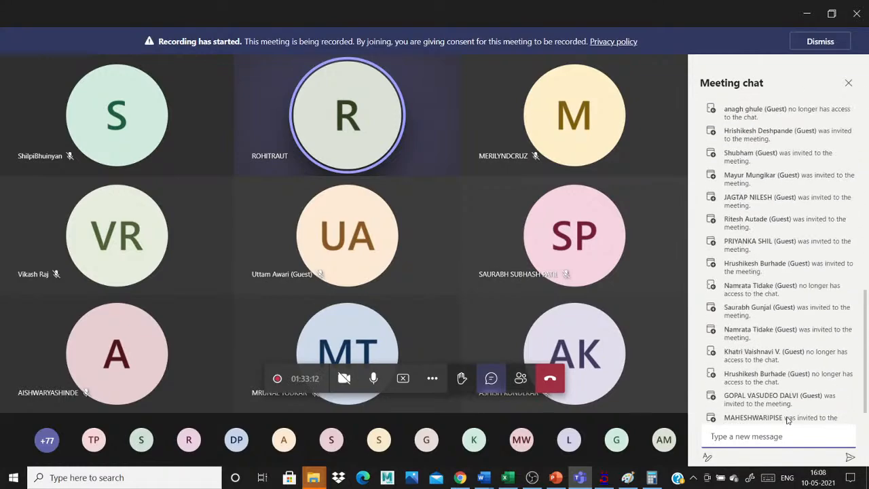
{"action": "scroll", "coordinate": [787, 420], "scroll_direction": "up", "scroll_amount": 8}
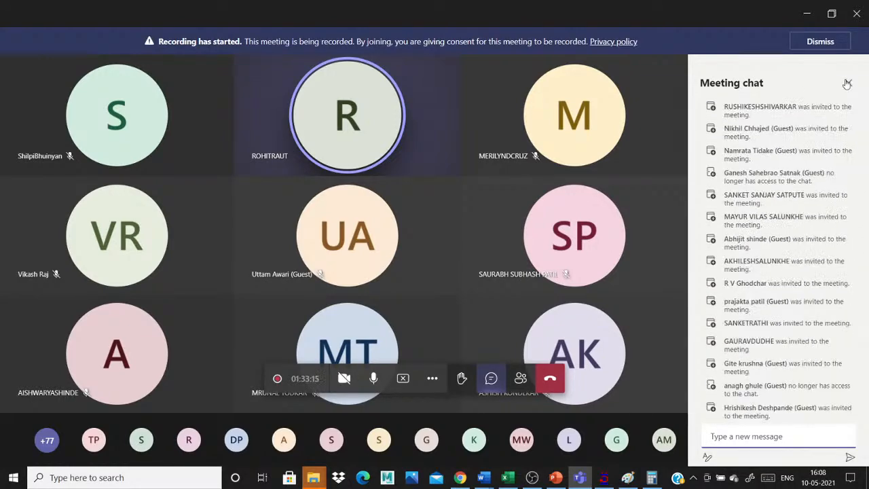
{"action": "scroll", "coordinate": [783, 310], "scroll_direction": "down", "scroll_amount": 8}
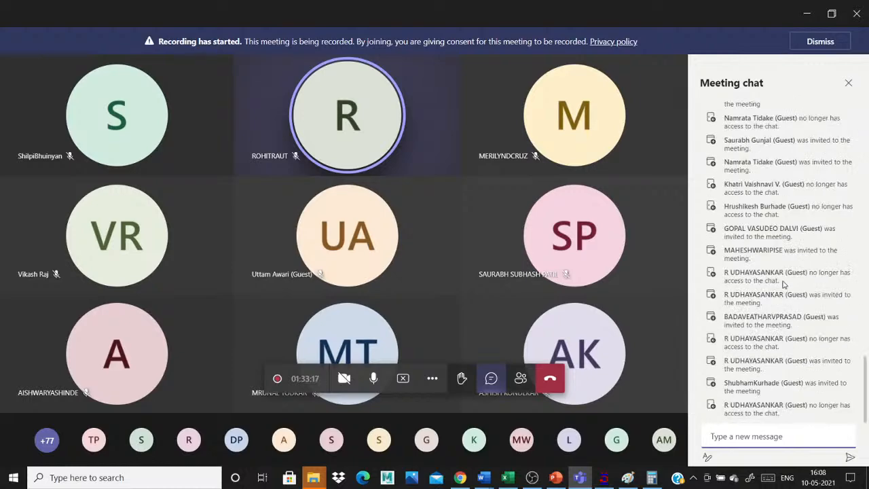
{"action": "left_click", "coordinate": [849, 83]}
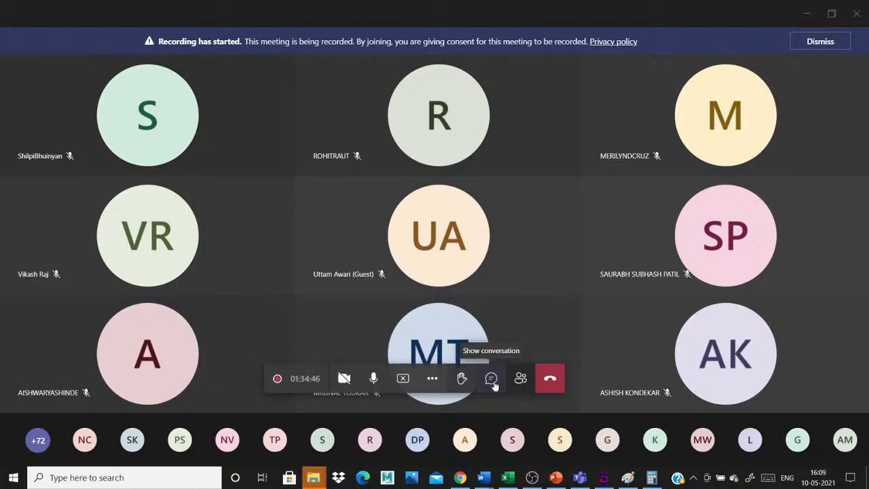
{"action": "left_click", "coordinate": [492, 379]}
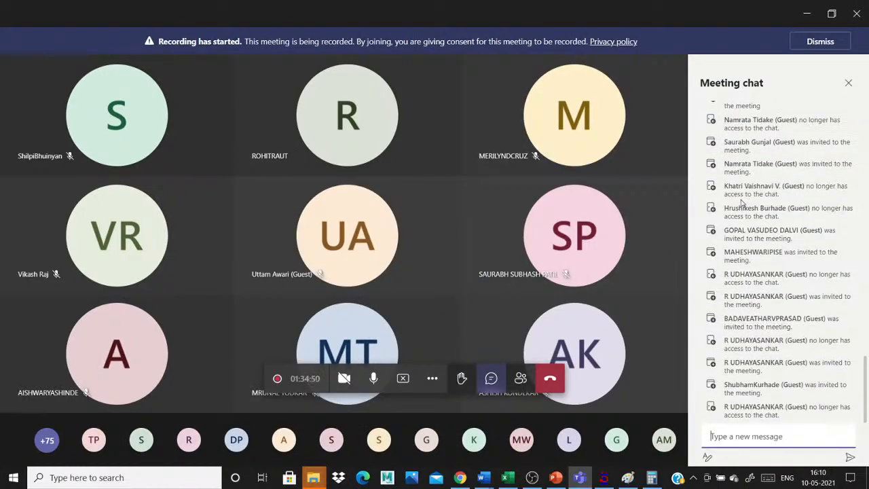
{"action": "left_click", "coordinate": [848, 83]}
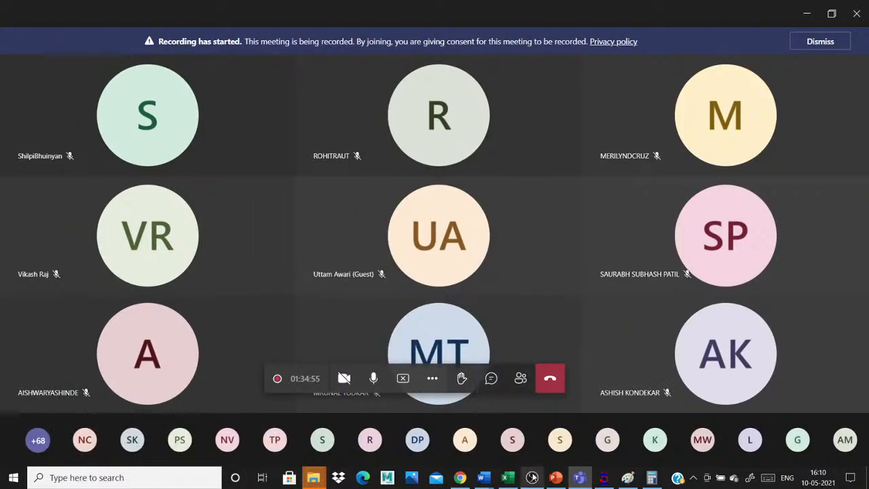
Step: Mute the microphone and leave the Teams meeting
{"action": "mouse_move", "coordinate": [530, 478]}
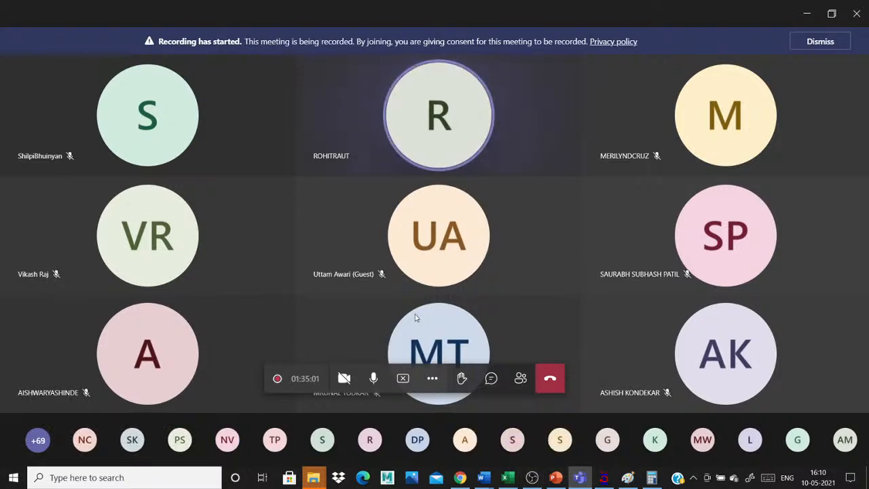
{"action": "left_click", "coordinate": [372, 378]}
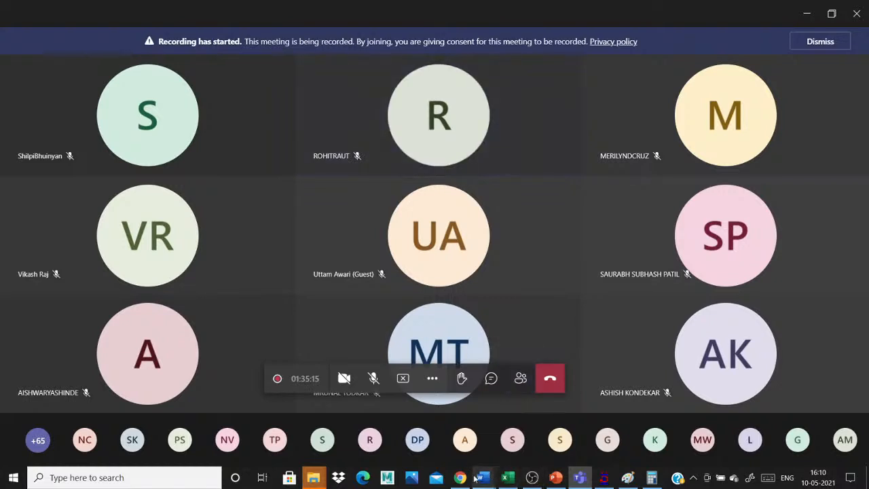
{"action": "mouse_move", "coordinate": [479, 480]}
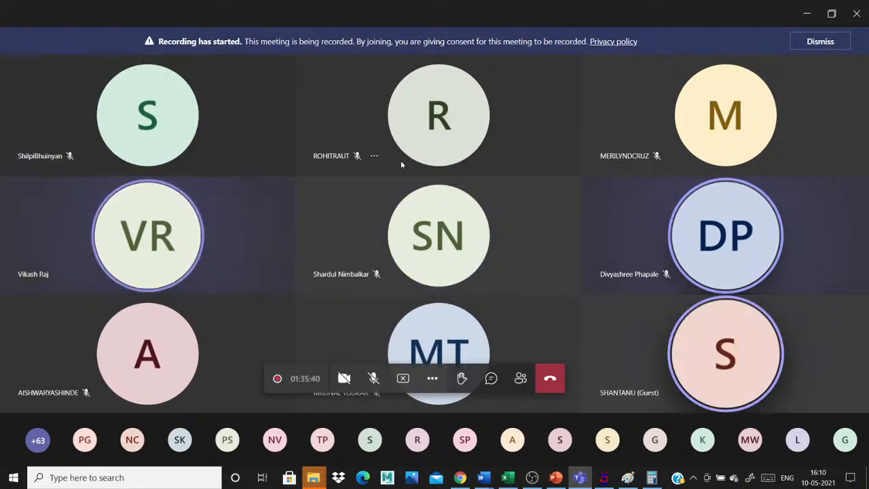
{"action": "left_click", "coordinate": [439, 379]}
{"action": "left_click", "coordinate": [433, 379]}
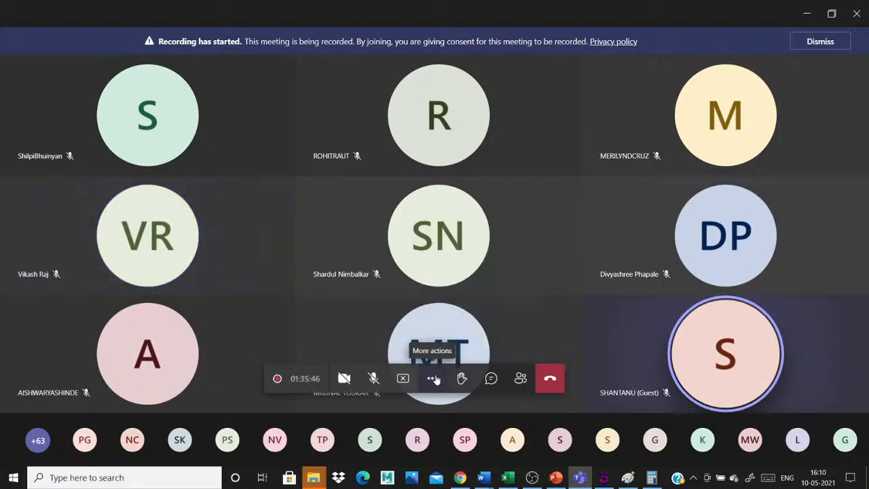
{"action": "left_click", "coordinate": [547, 382]}
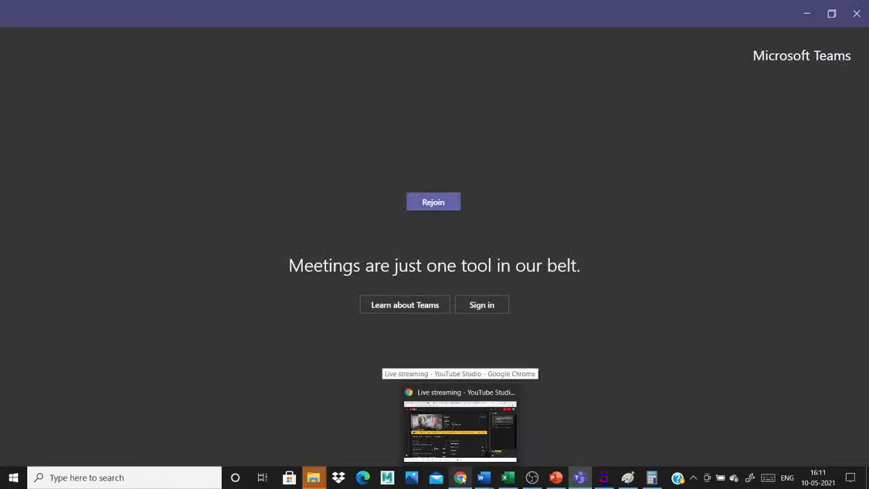
Step: Switch to the YouTube Studio live streaming page in Google Chrome
{"action": "left_click", "coordinate": [461, 478]}
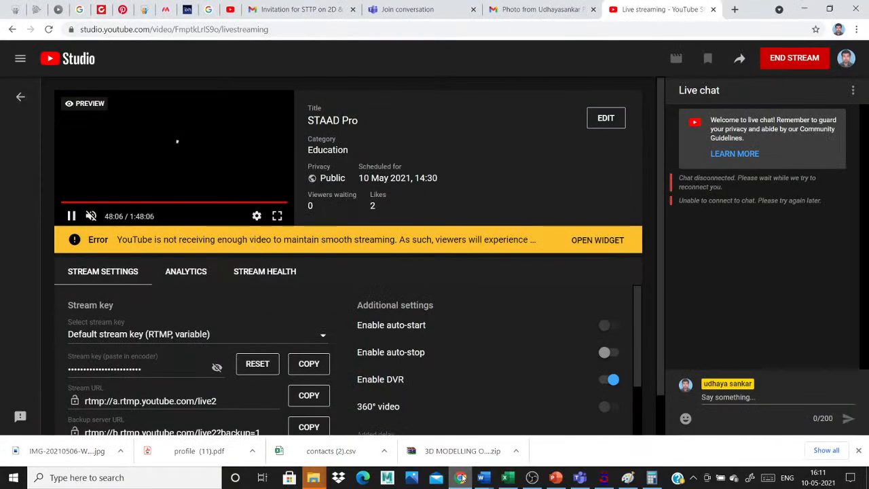